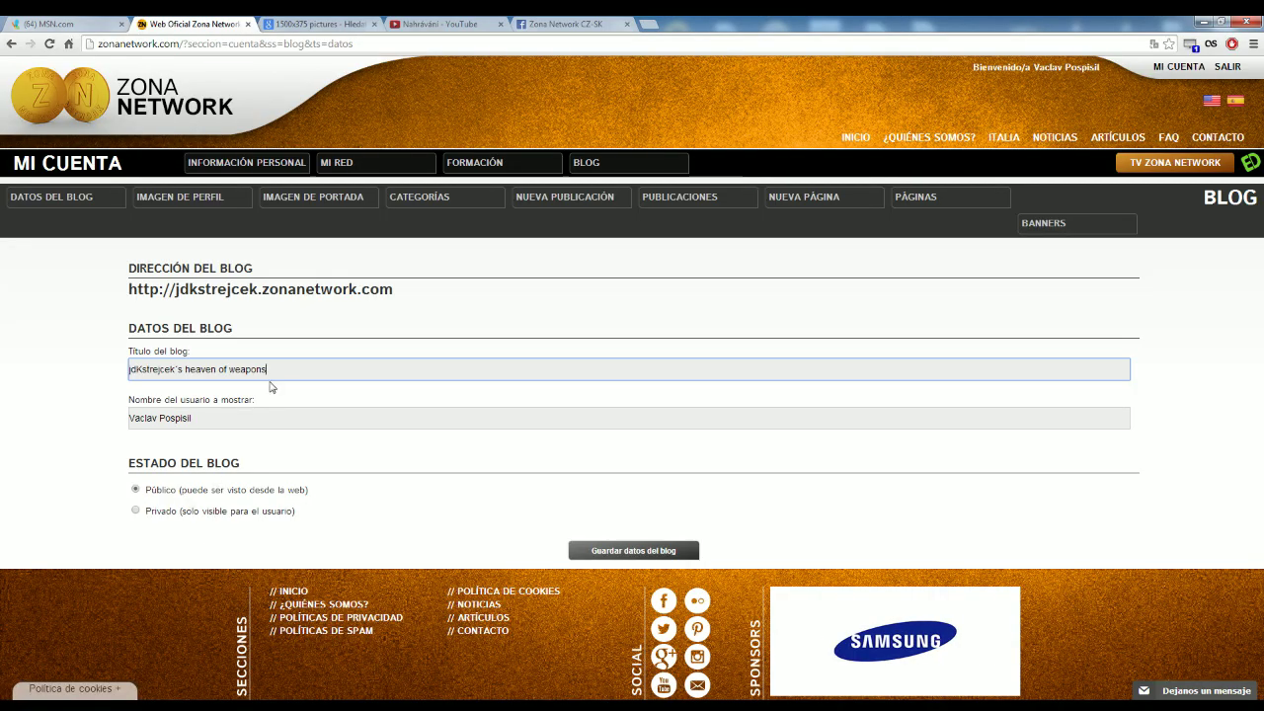
Step: Review the title and displayed user name in the blog data against the live blog's header
drag(267, 369, 129, 370)
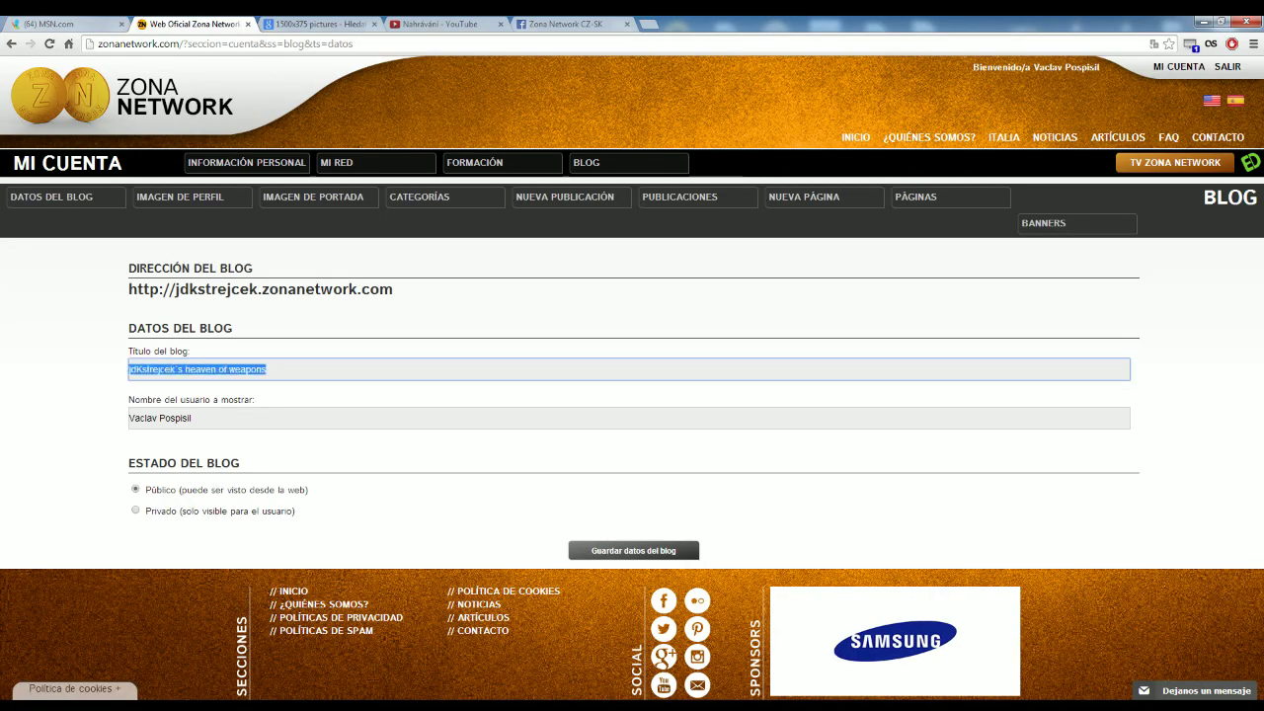
drag(192, 417, 114, 423)
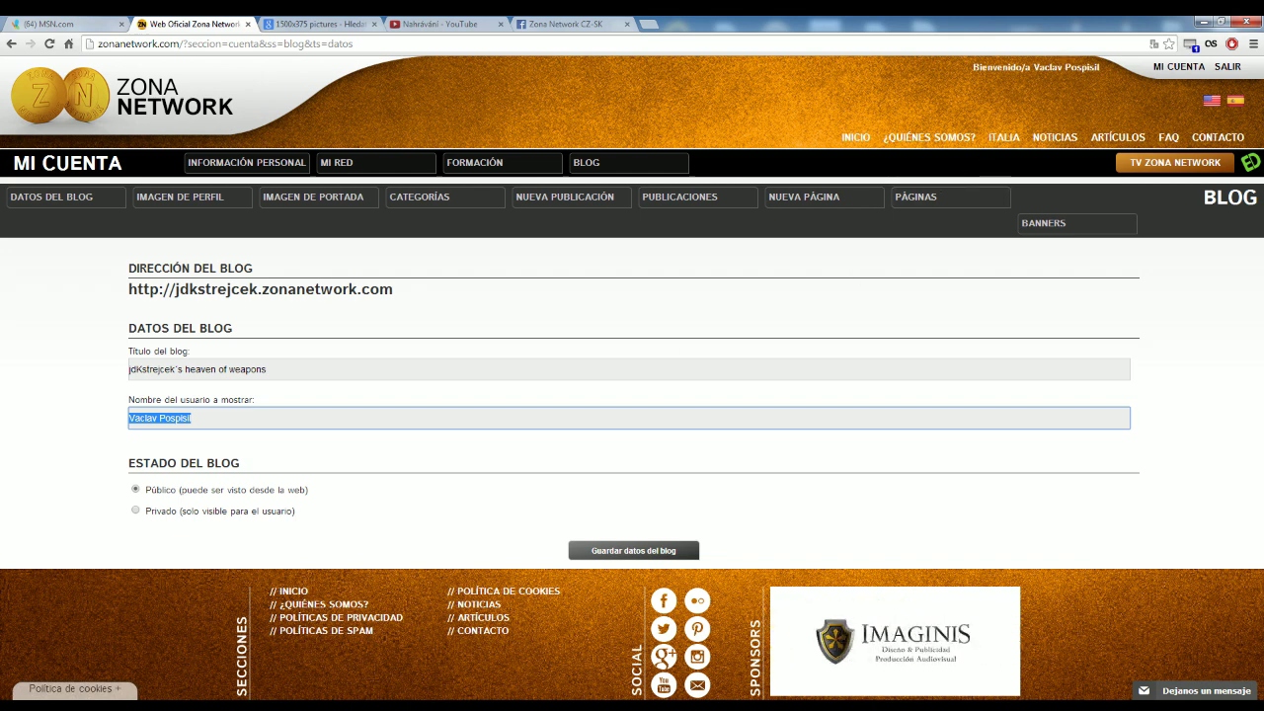
drag(191, 418, 122, 425)
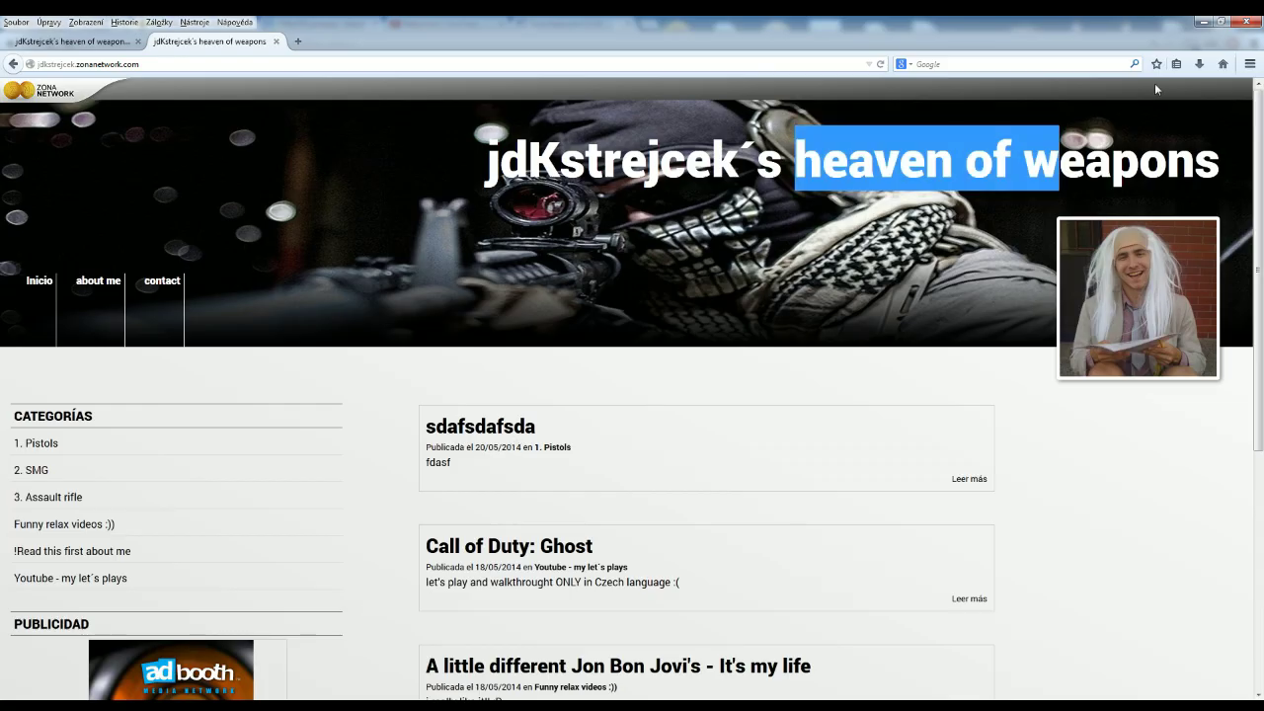
click(1156, 89)
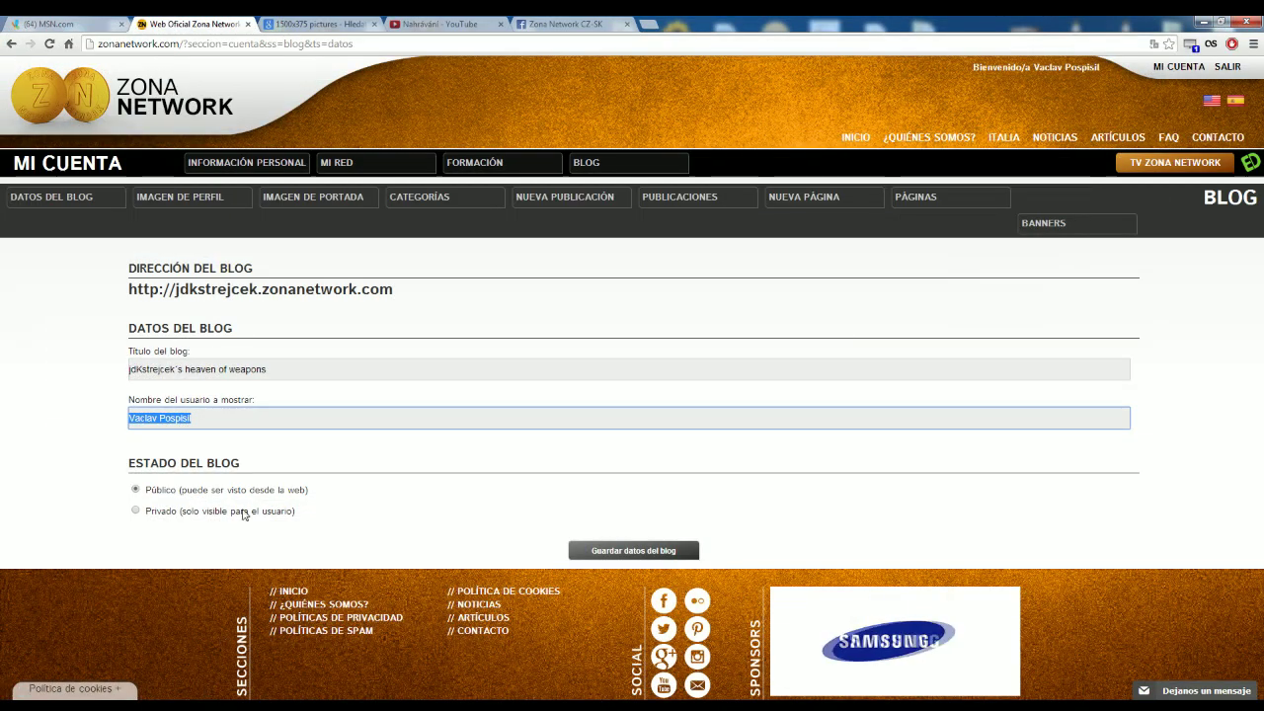
Step: Examine the blog status section and its public and private visibility options
click(204, 458)
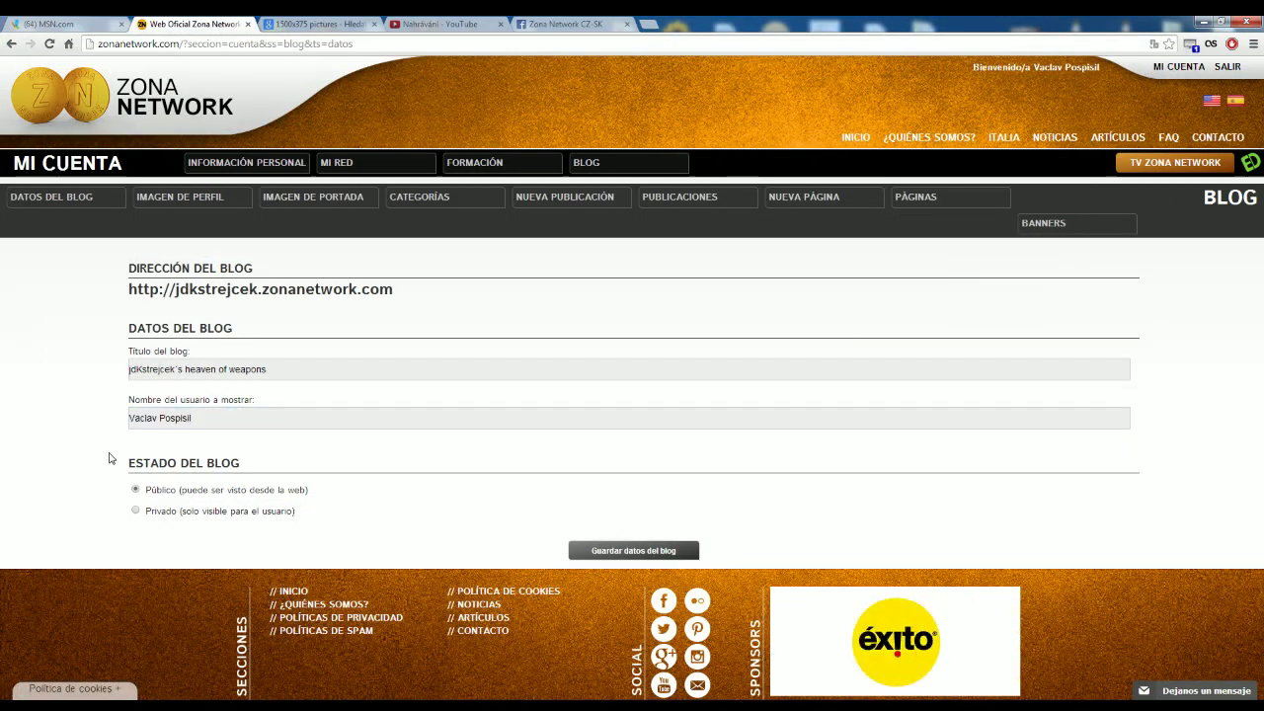
drag(119, 464, 240, 465)
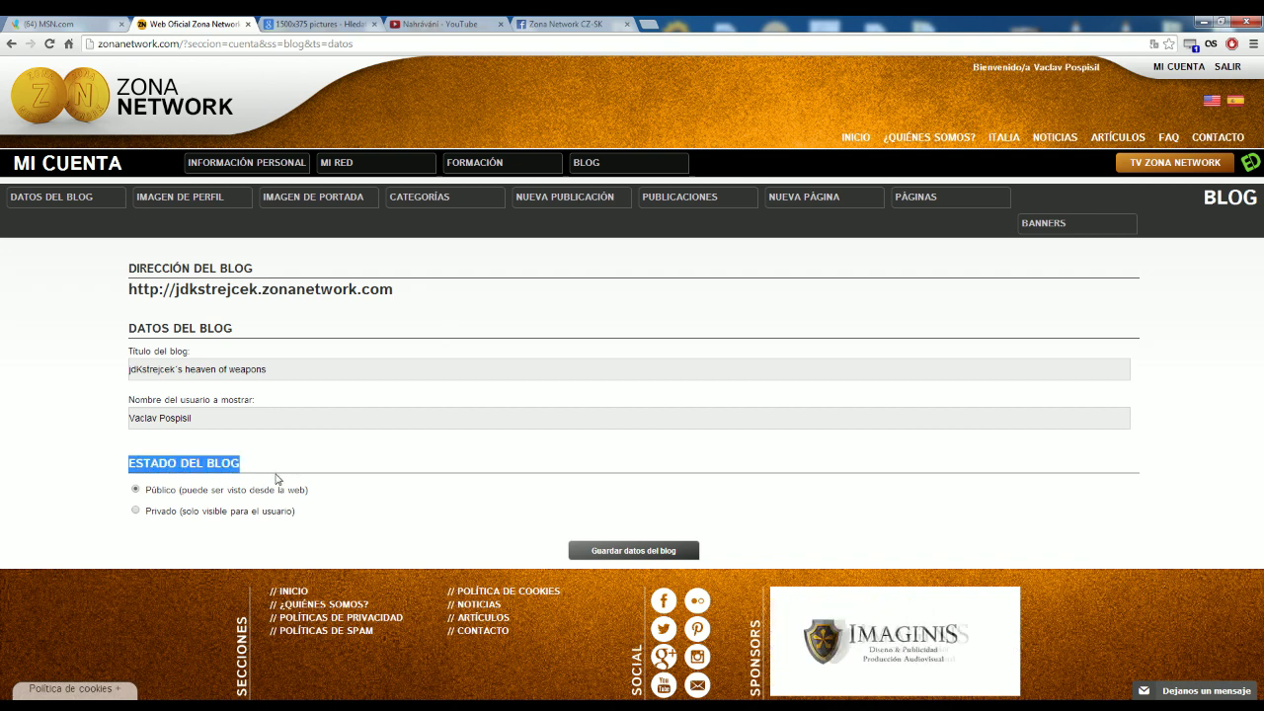
drag(151, 490, 302, 491)
click(182, 514)
drag(150, 511, 293, 513)
click(296, 513)
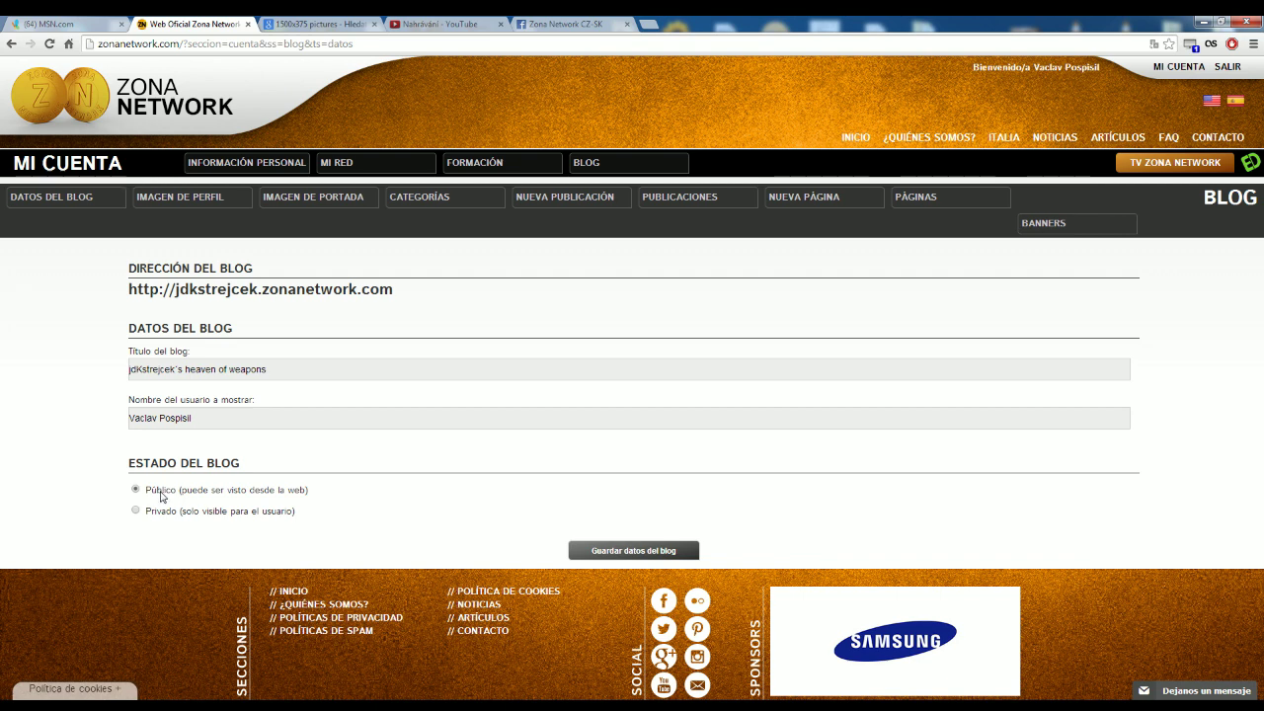
drag(146, 491, 301, 494)
click(301, 493)
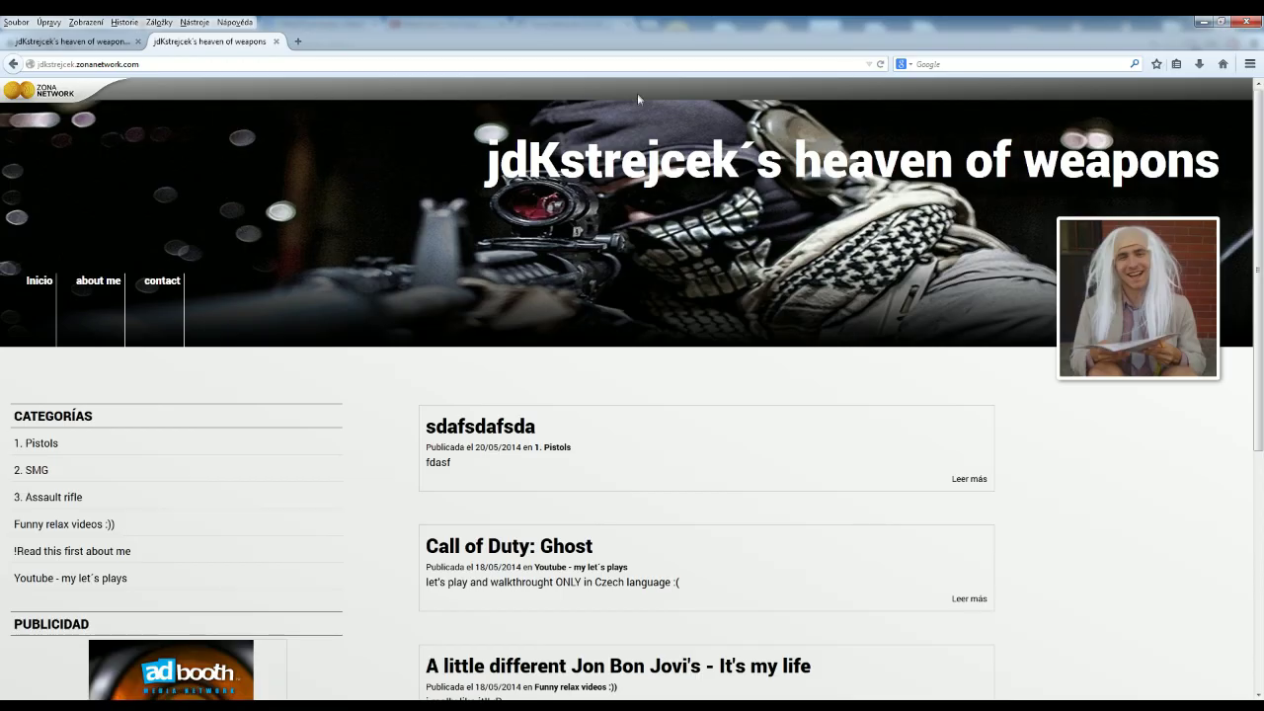
Step: Reload the live blog, open the "1. Pistols" category and read through its post "sdafsdafsda"
click(881, 64)
click(39, 447)
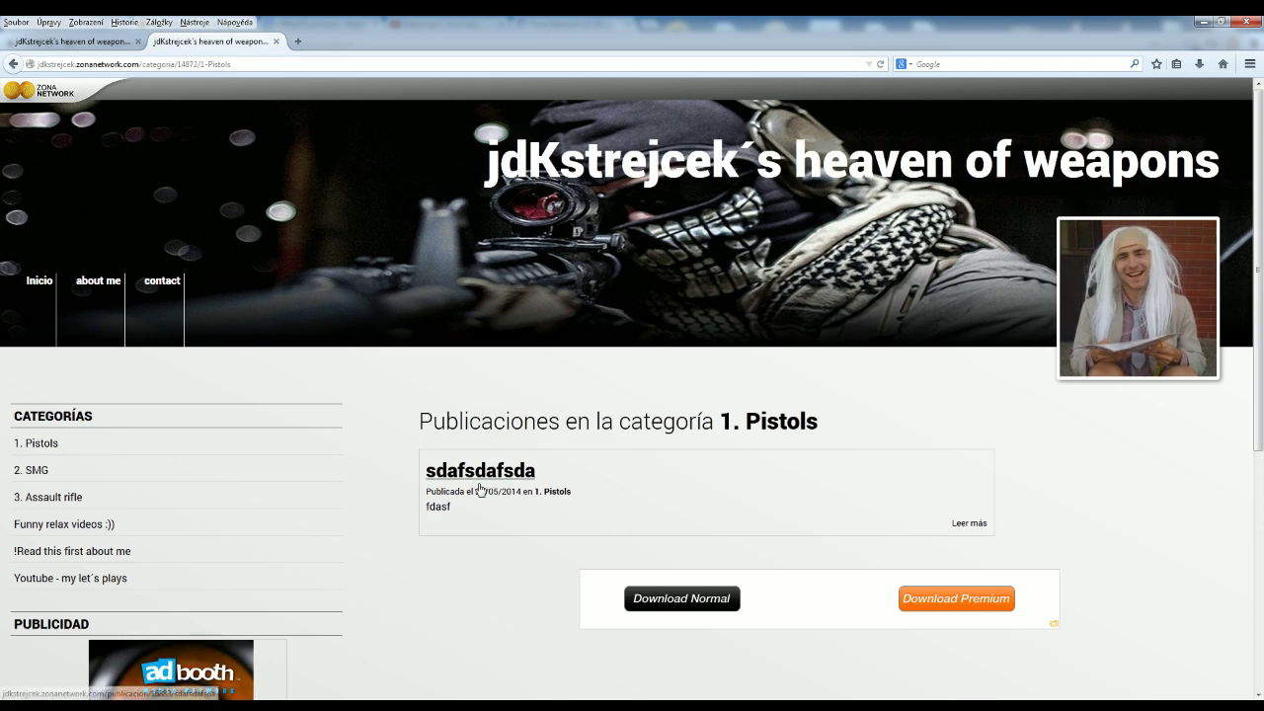
click(481, 476)
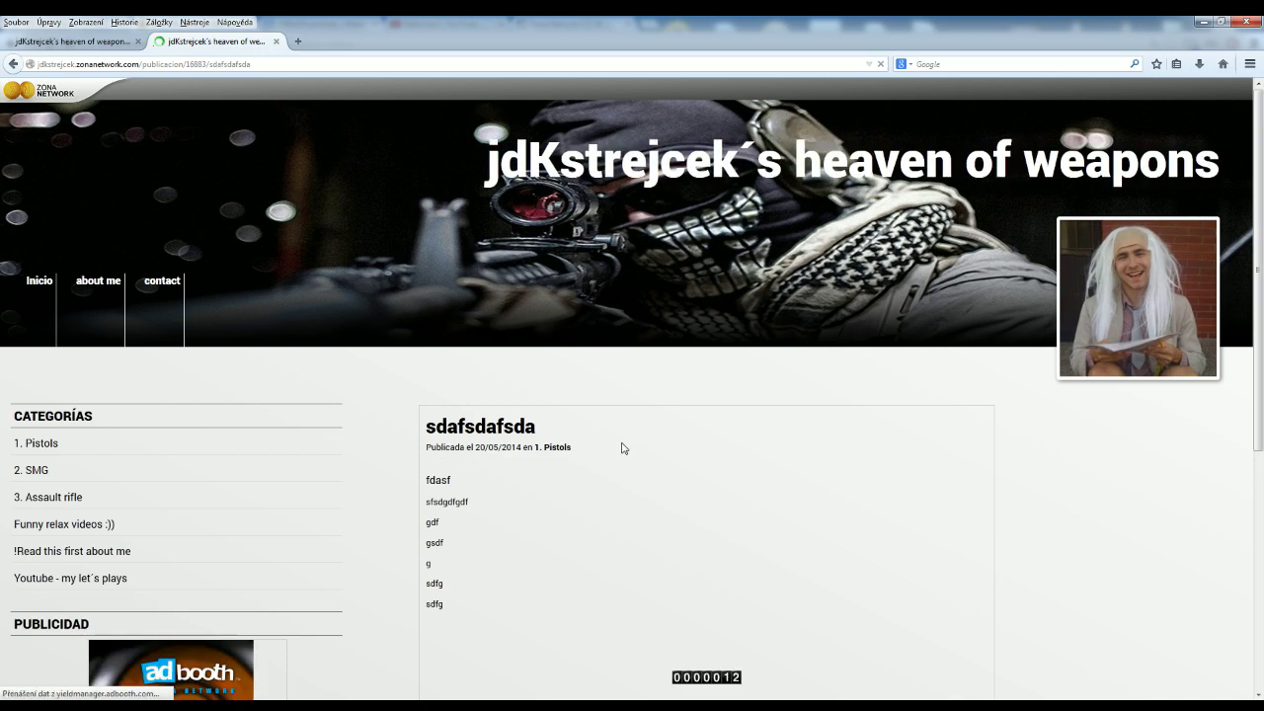
scroll(553, 396, down, 4)
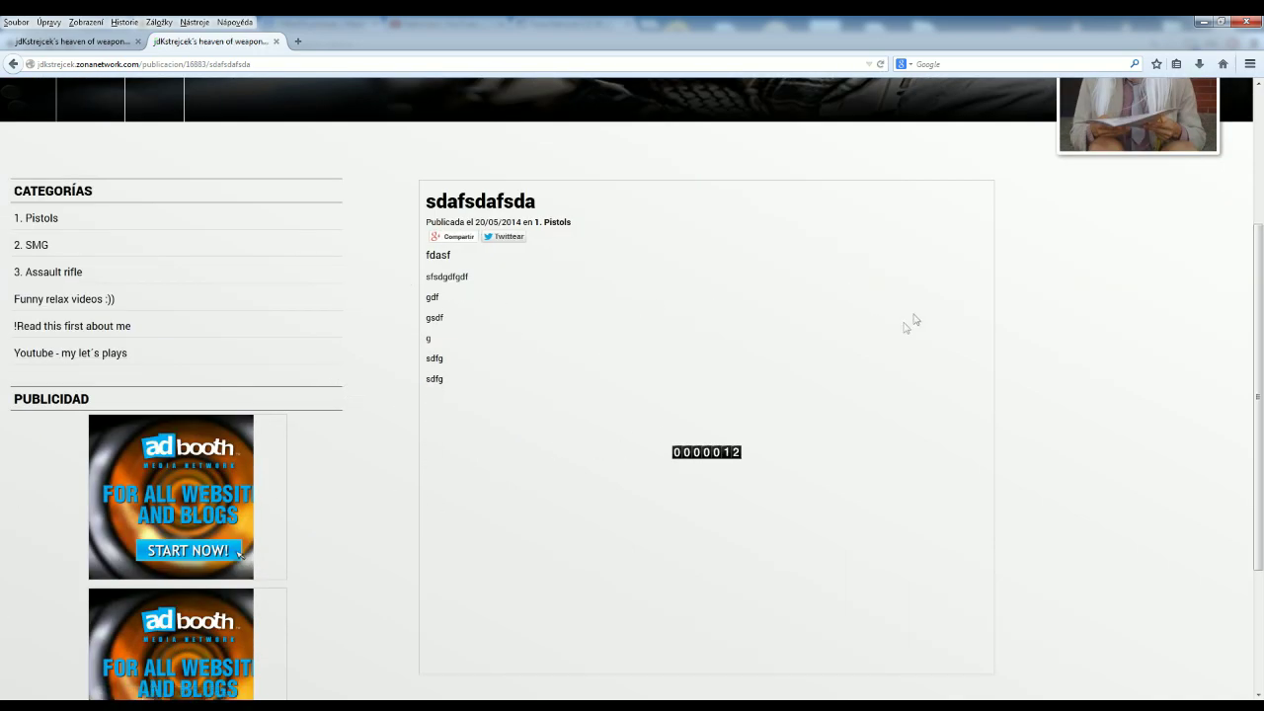
drag(427, 281, 494, 279)
click(584, 286)
drag(427, 319, 485, 319)
click(719, 340)
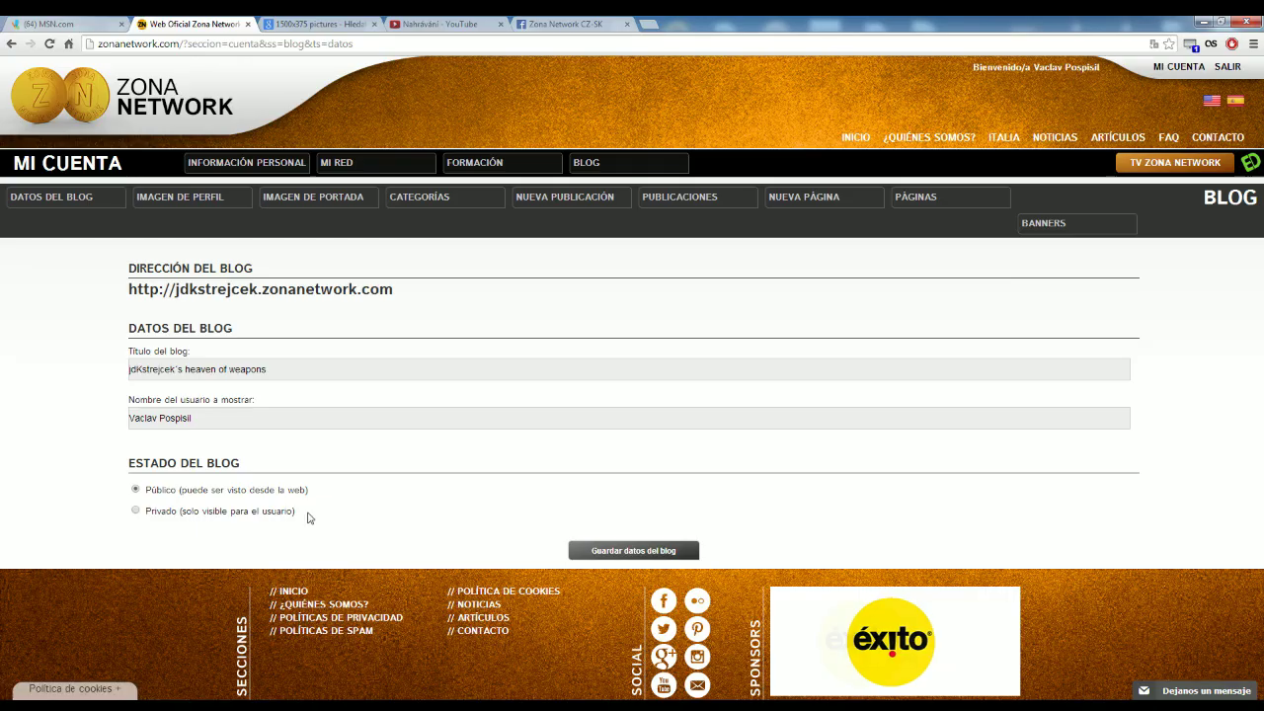
Step: Recheck the public visibility option in the blog data and open the blog's profile image settings
drag(146, 494, 319, 498)
click(321, 499)
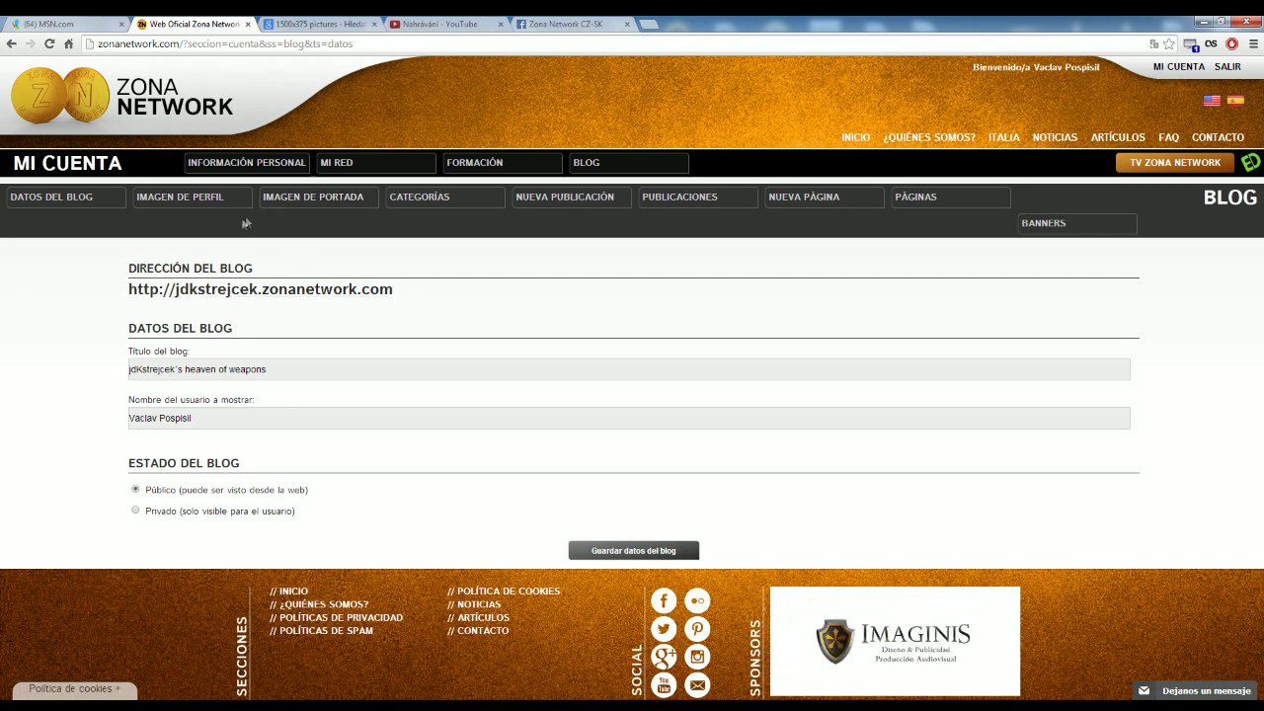
click(193, 202)
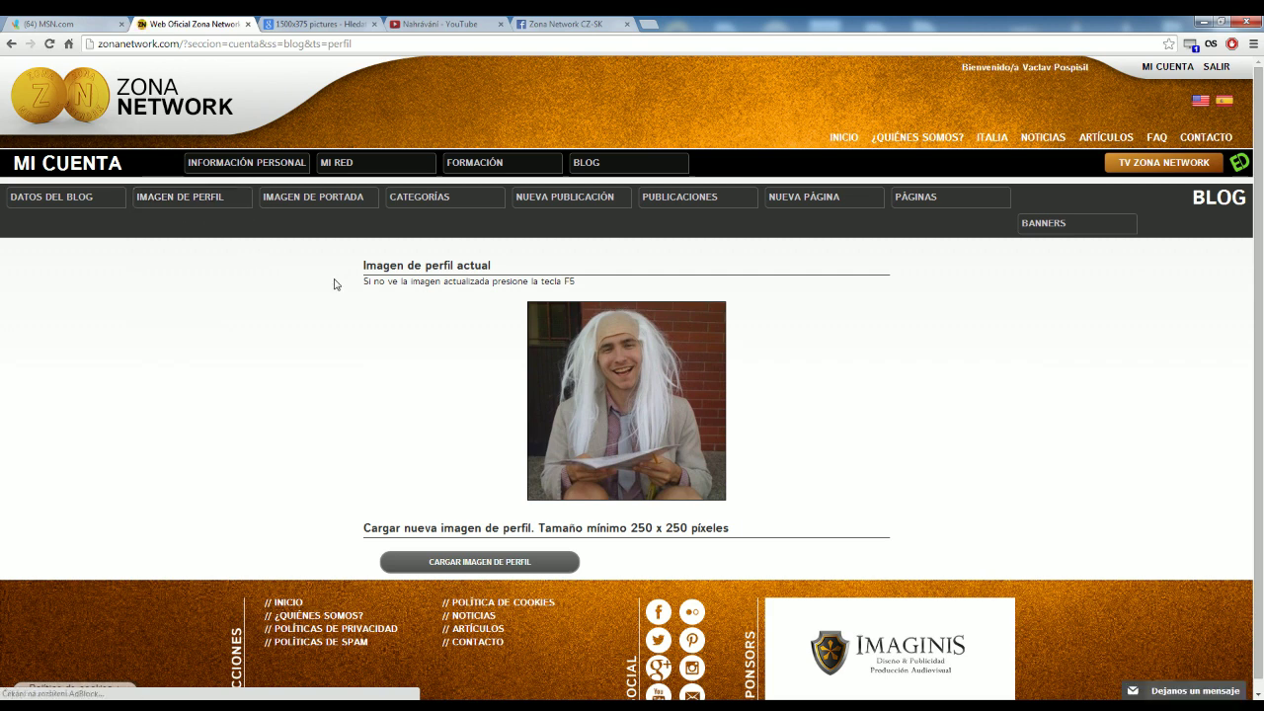
drag(362, 266, 456, 267)
click(542, 247)
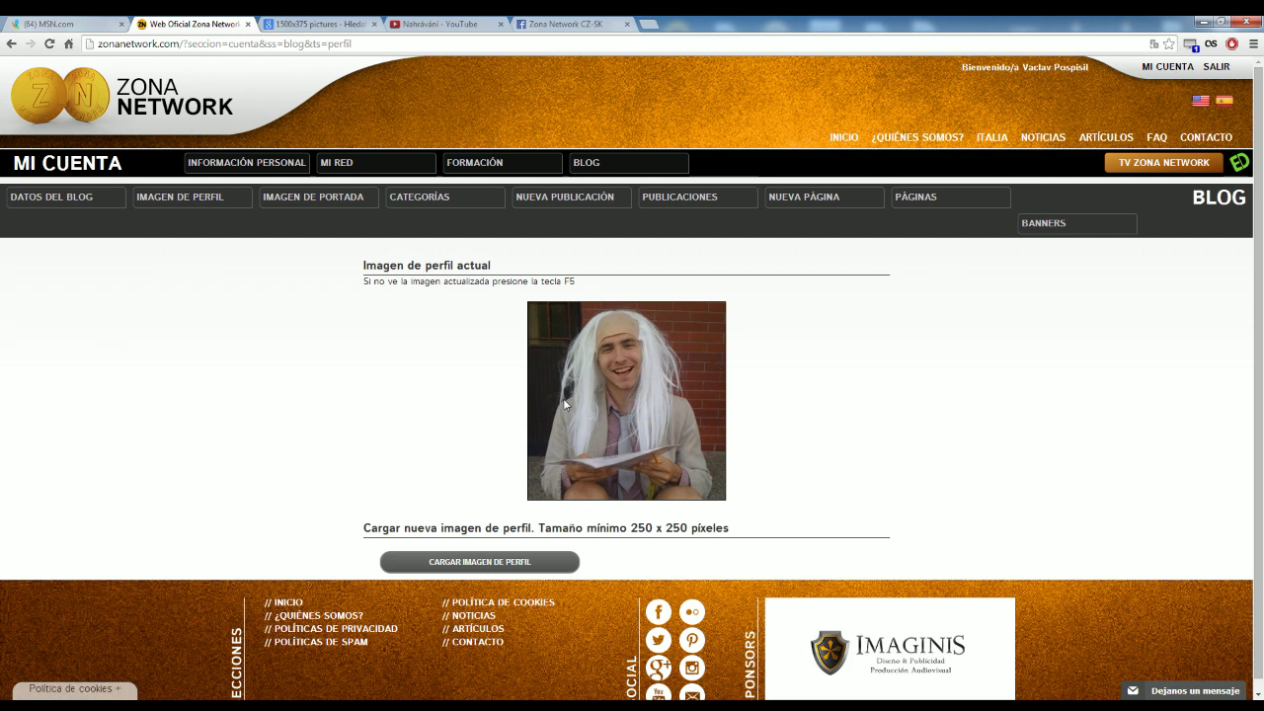
click(464, 563)
click(600, 380)
scroll(661, 360, down, 3)
scroll(661, 359, up, 3)
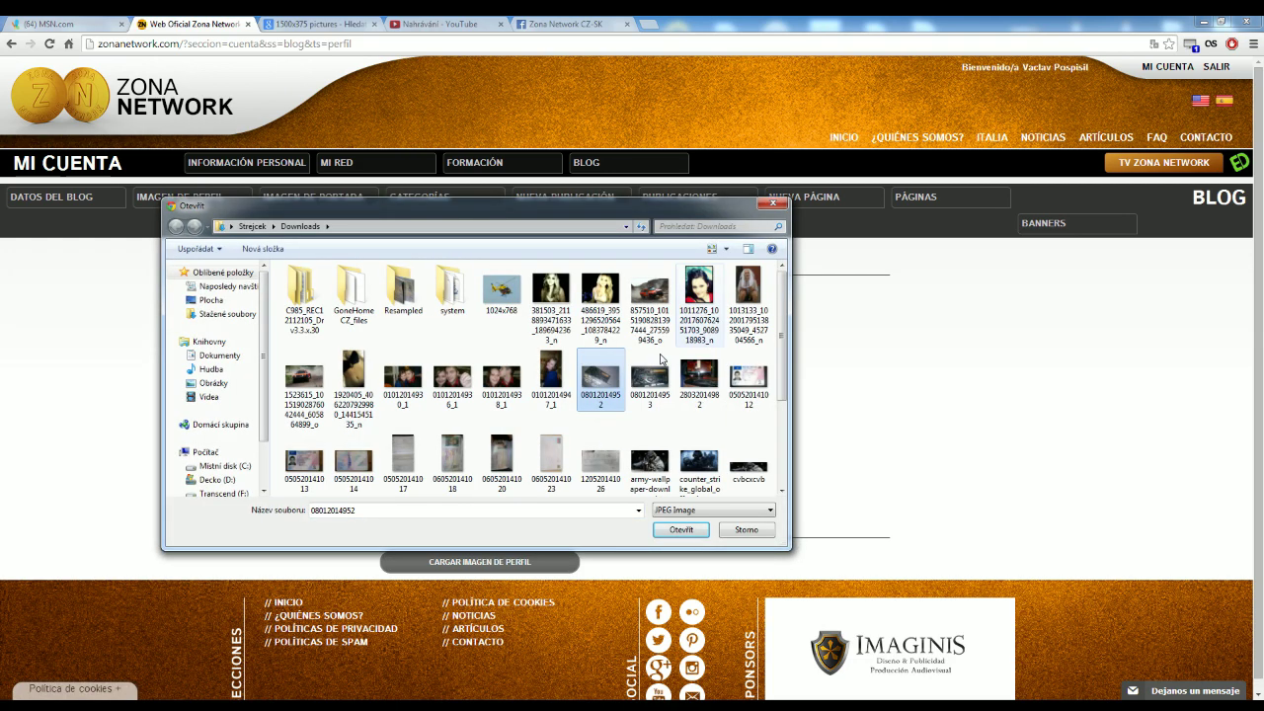
click(772, 203)
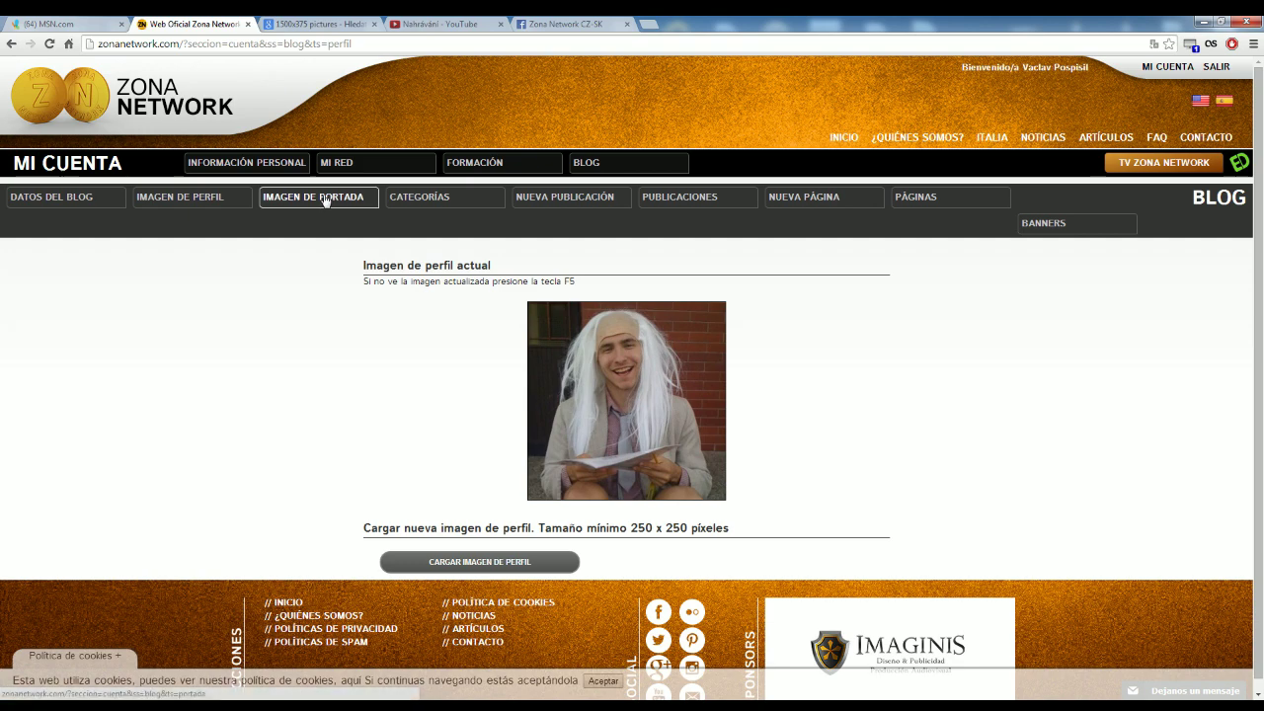
Step: Open the blog's cover image settings and examine the minimum size required for a new cover image
click(326, 199)
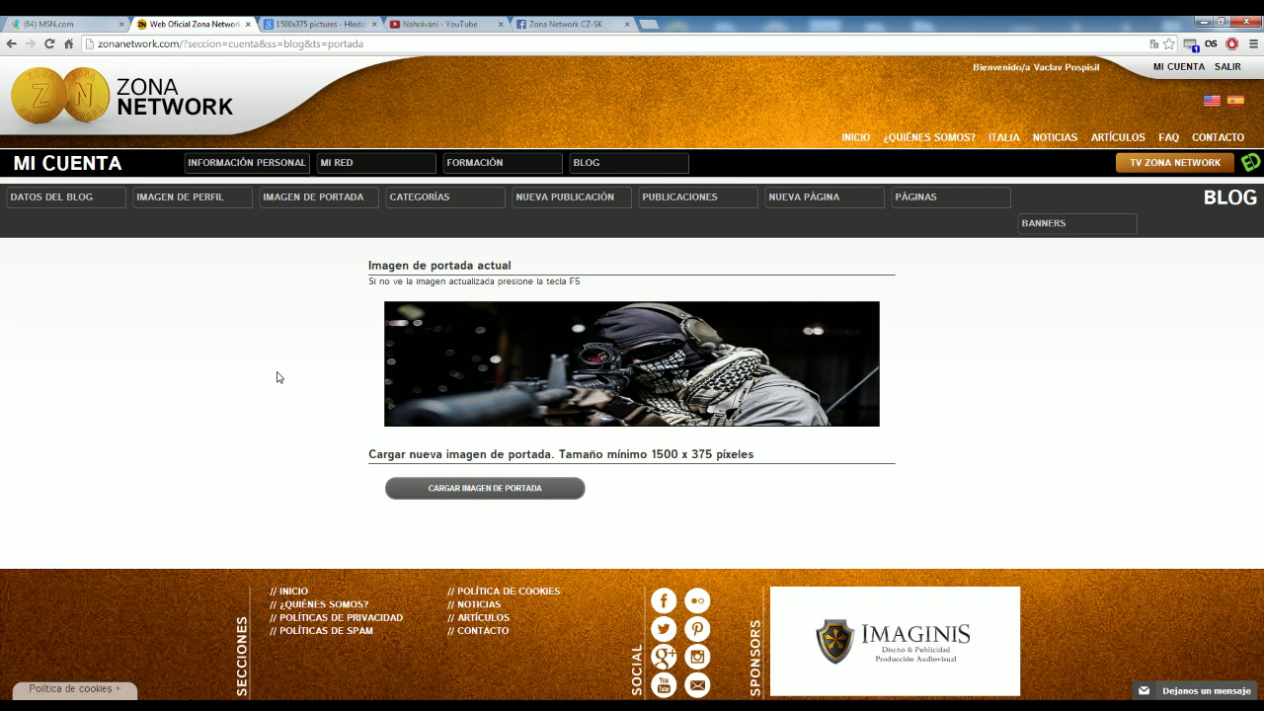
click(454, 486)
drag(559, 455, 780, 464)
click(889, 413)
drag(656, 454, 706, 454)
drag(651, 454, 715, 454)
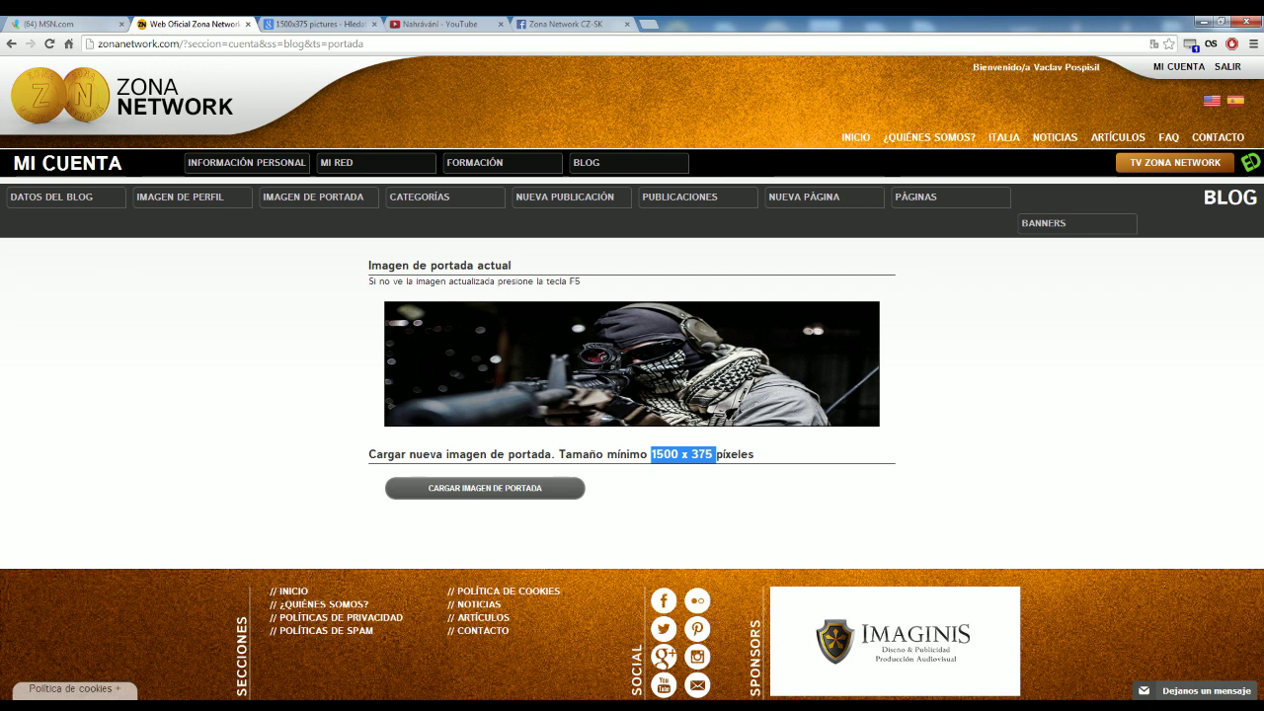
Step: Switch to Google and run an image search for "1500x375 pictures"
click(329, 24)
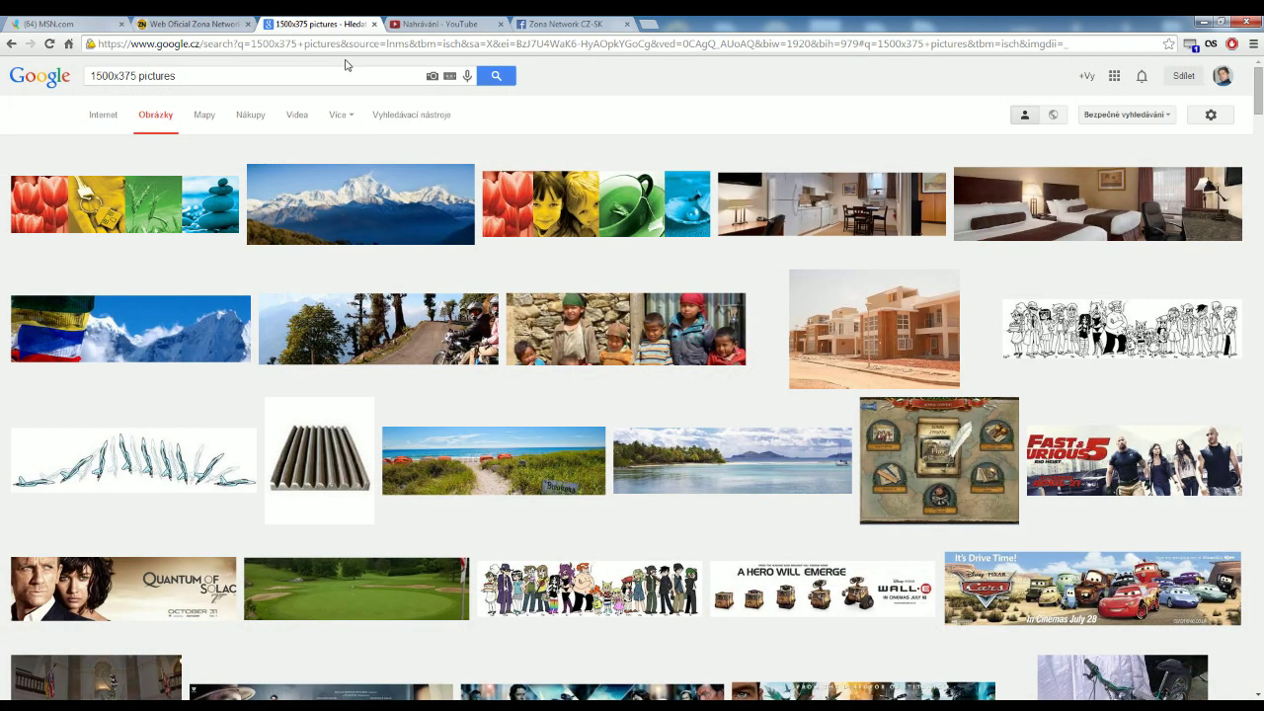
click(209, 45)
text(goo)
key(Return)
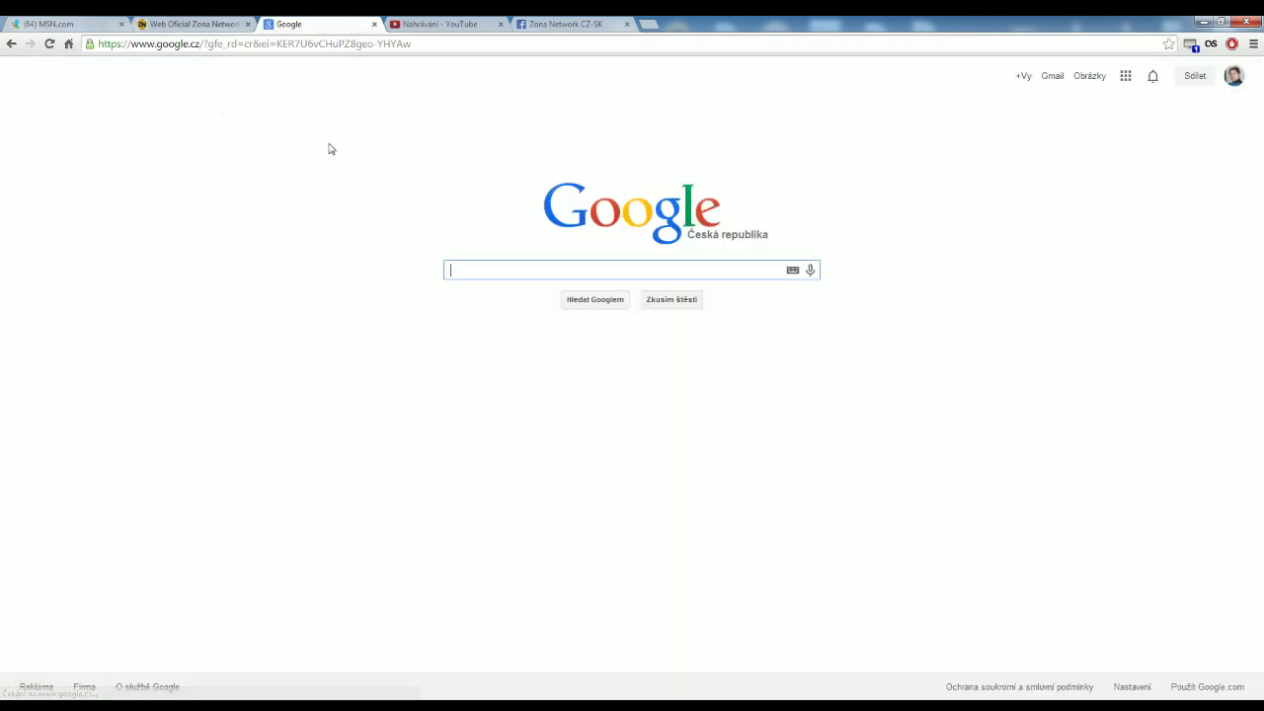
text(1500x)
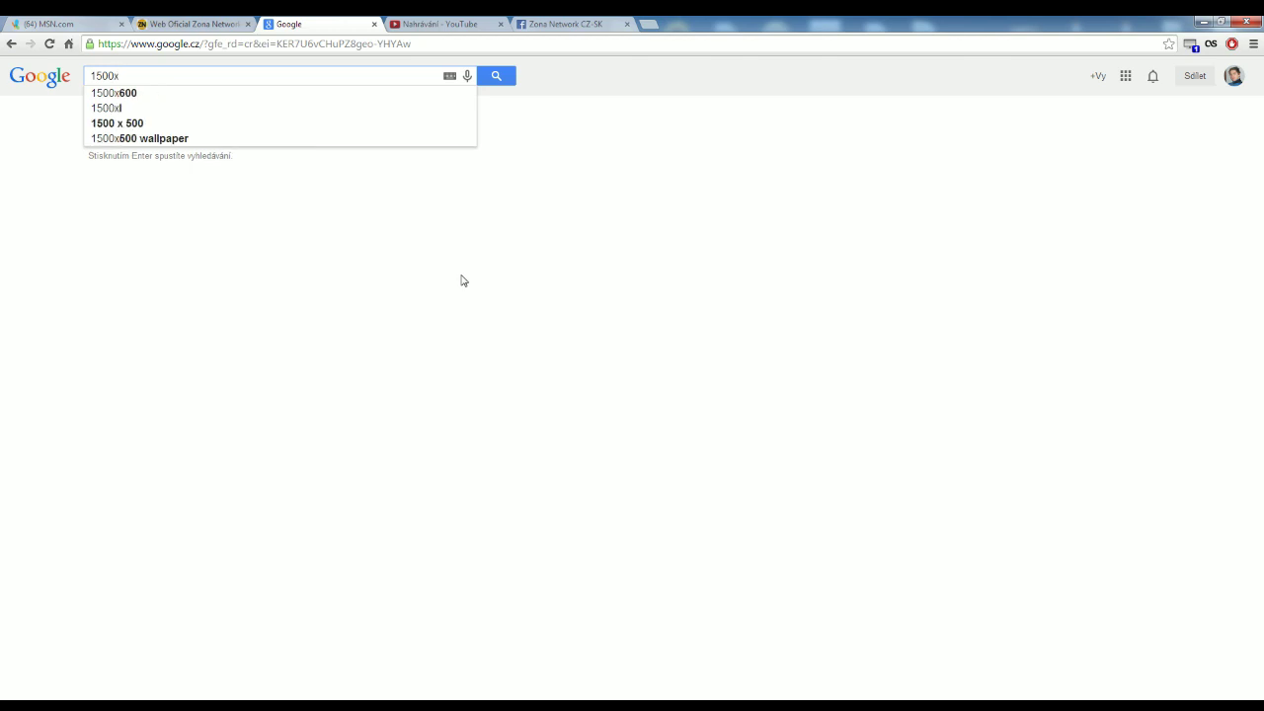
text(375)
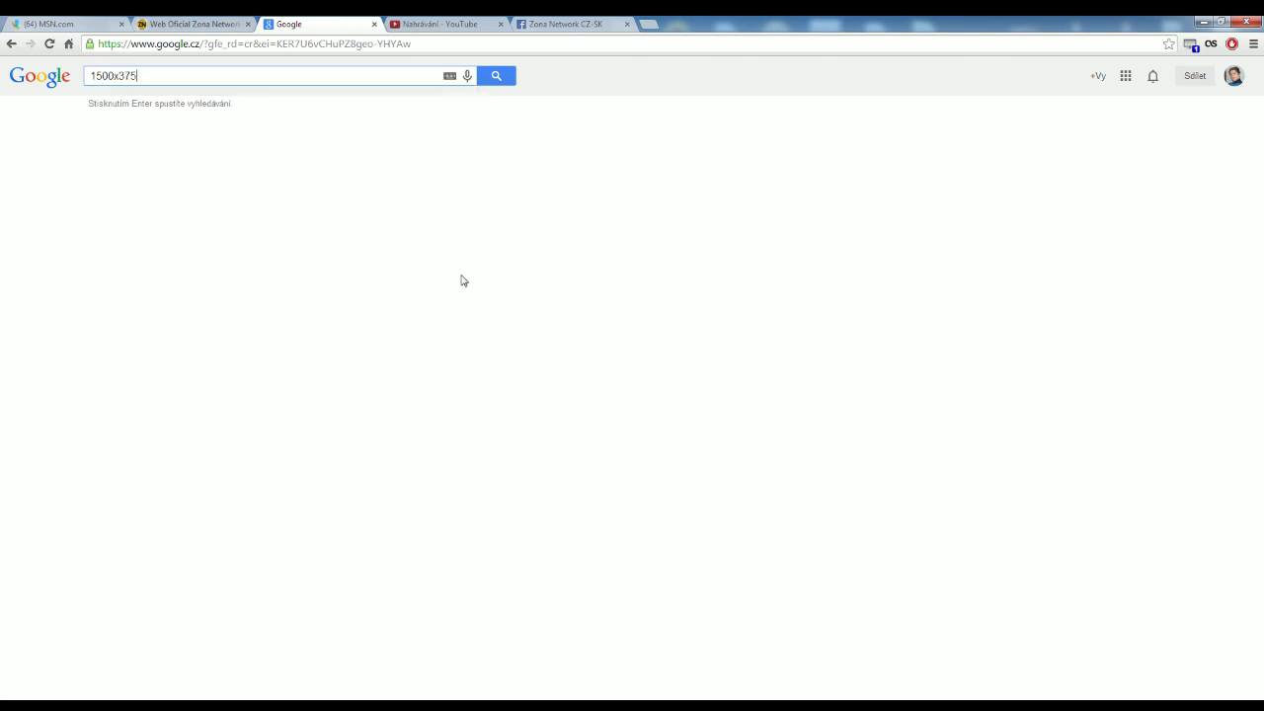
text( pictures)
key(Return)
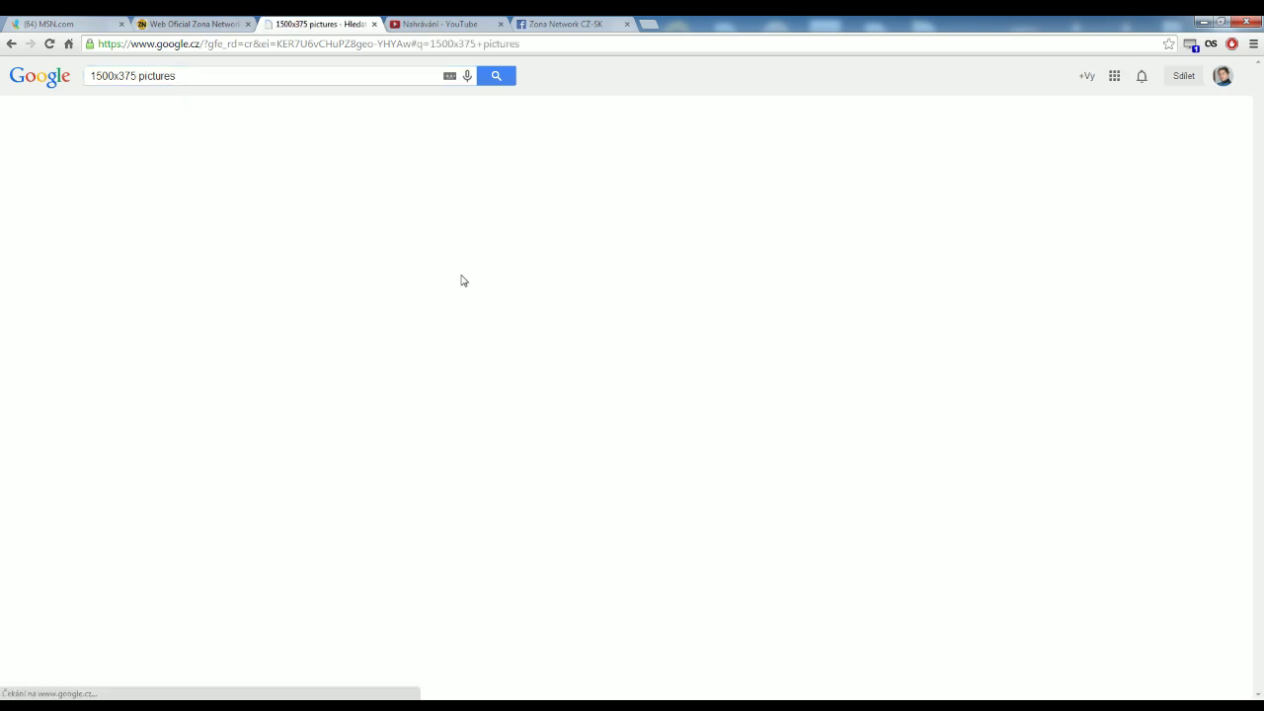
click(158, 116)
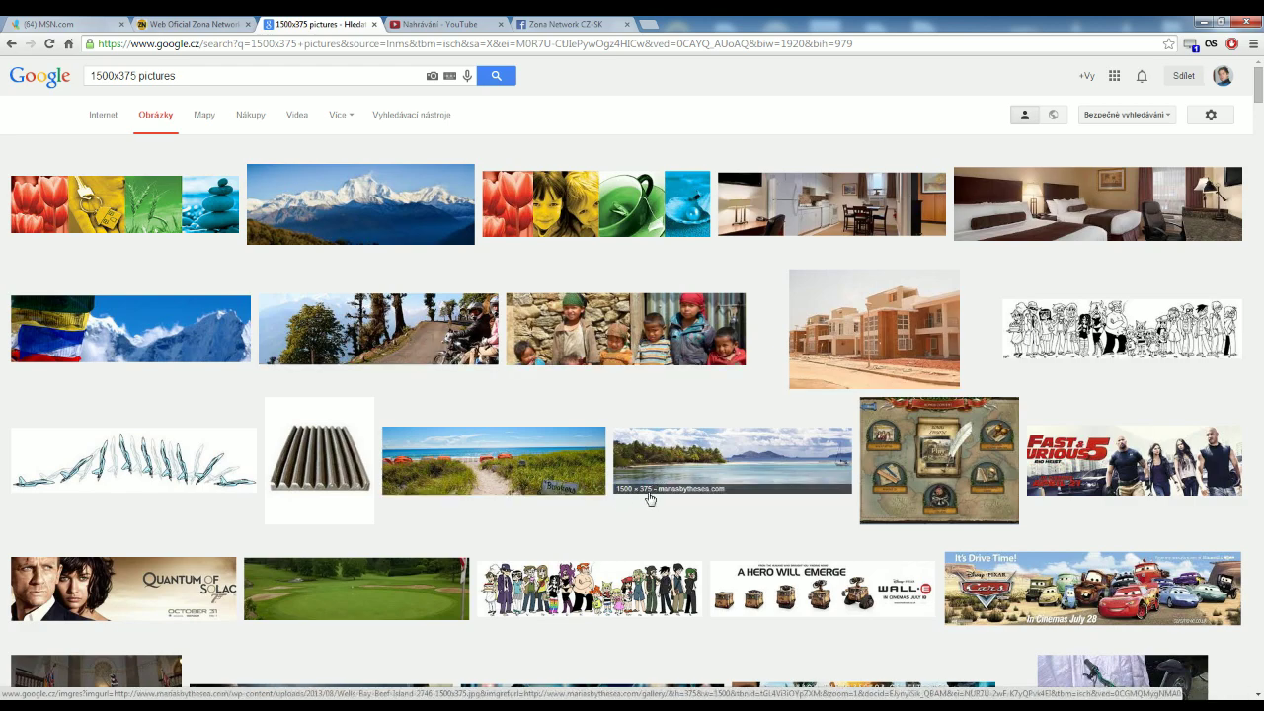
Step: Browse through the image results to the end of the list for a suitable 1500 × 375 cover picture
scroll(632, 474, down, 10)
scroll(625, 450, down, 20)
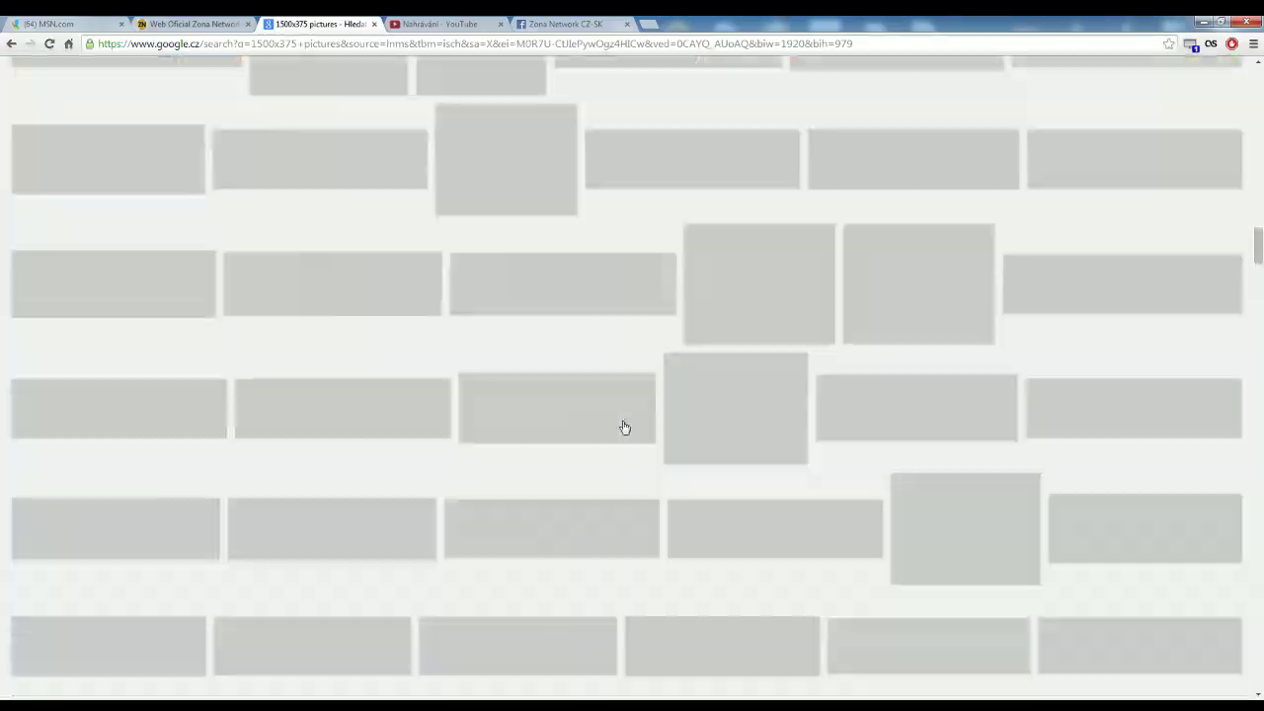
scroll(615, 413, down, 15)
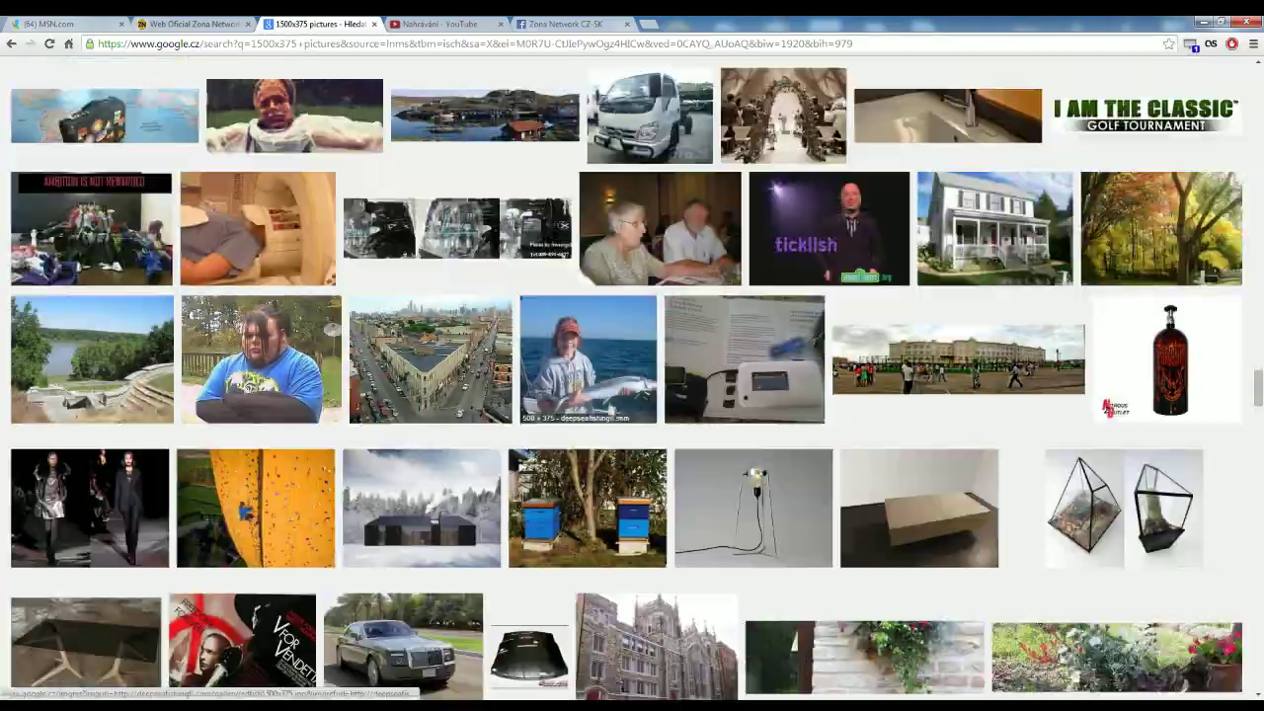
scroll(582, 417, down, 10)
scroll(584, 417, down, 20)
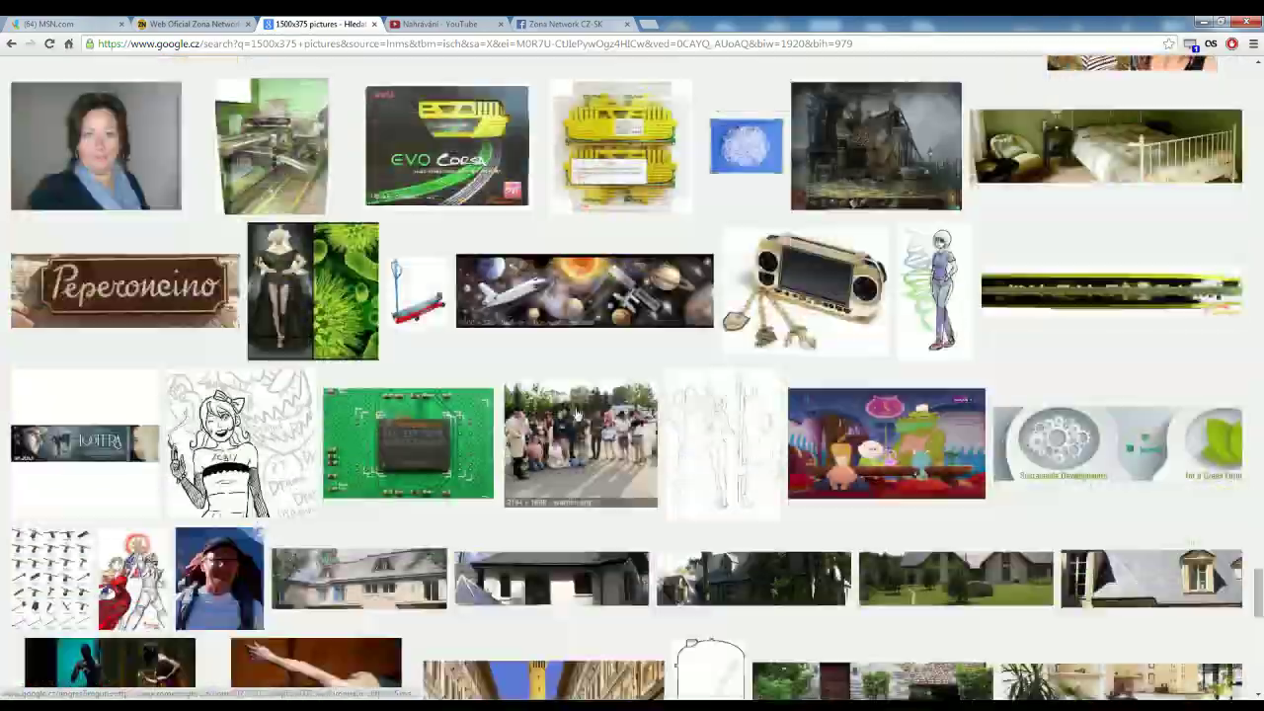
scroll(590, 395, up, 4)
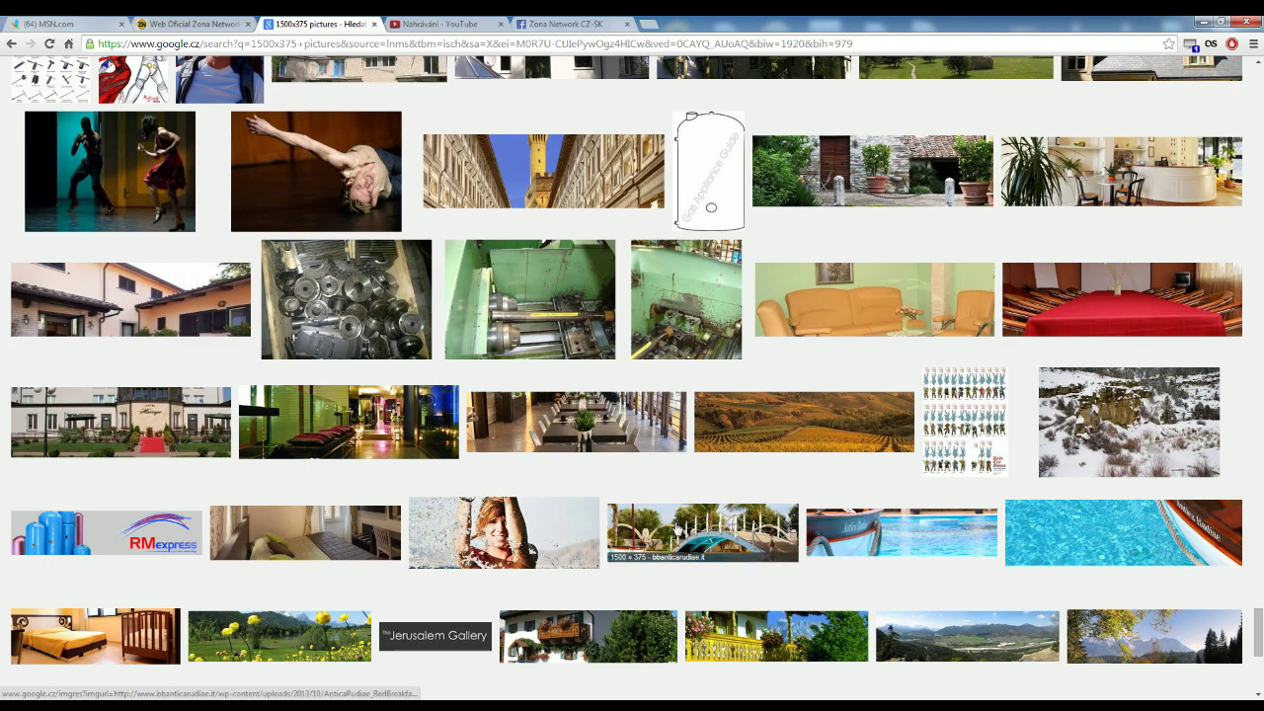
scroll(1086, 592, down, 2)
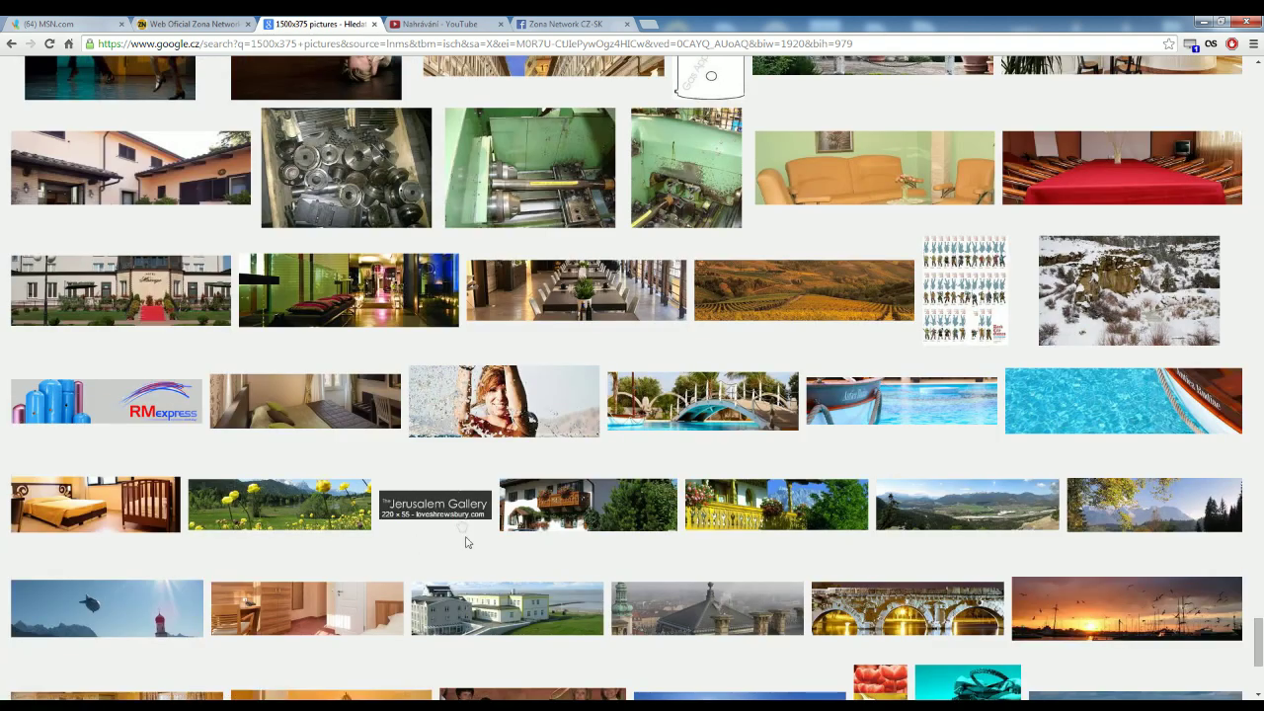
scroll(640, 534, down, 5)
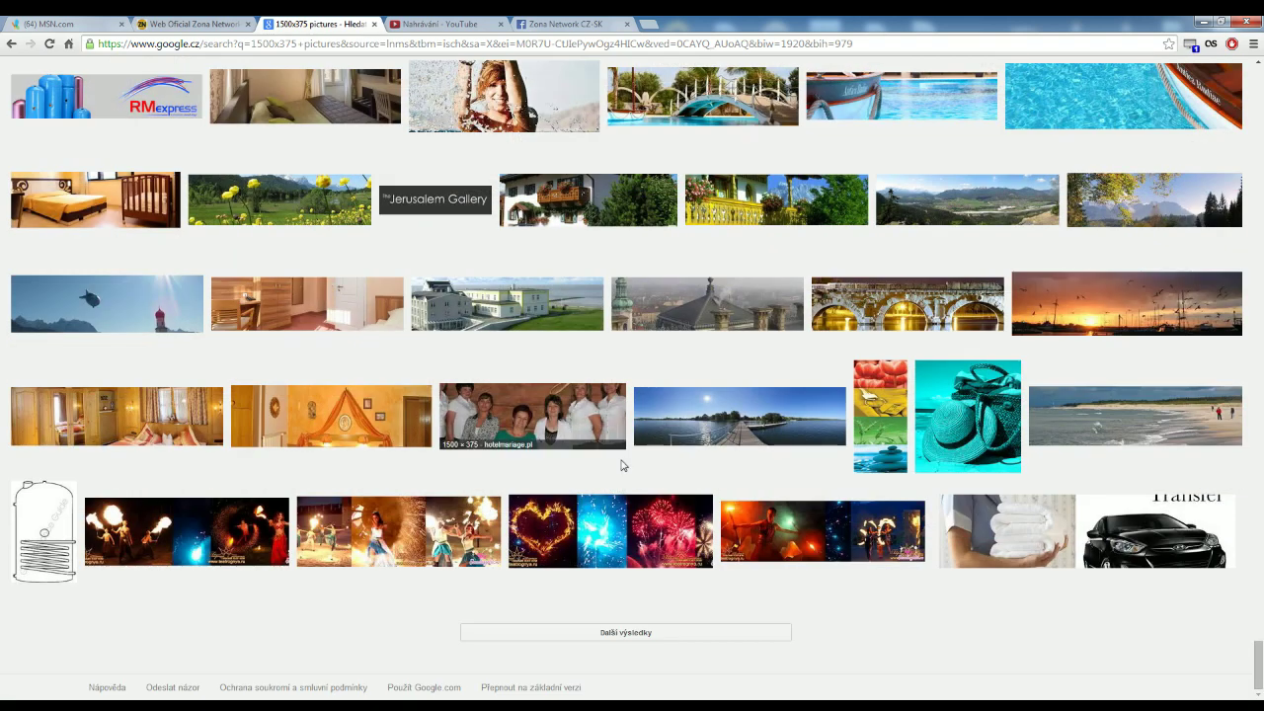
Step: Preview the panoramic lake pier picture and save it to the desktop as the JPEG ratzeburg-freibad-steg2-1500x375
click(724, 424)
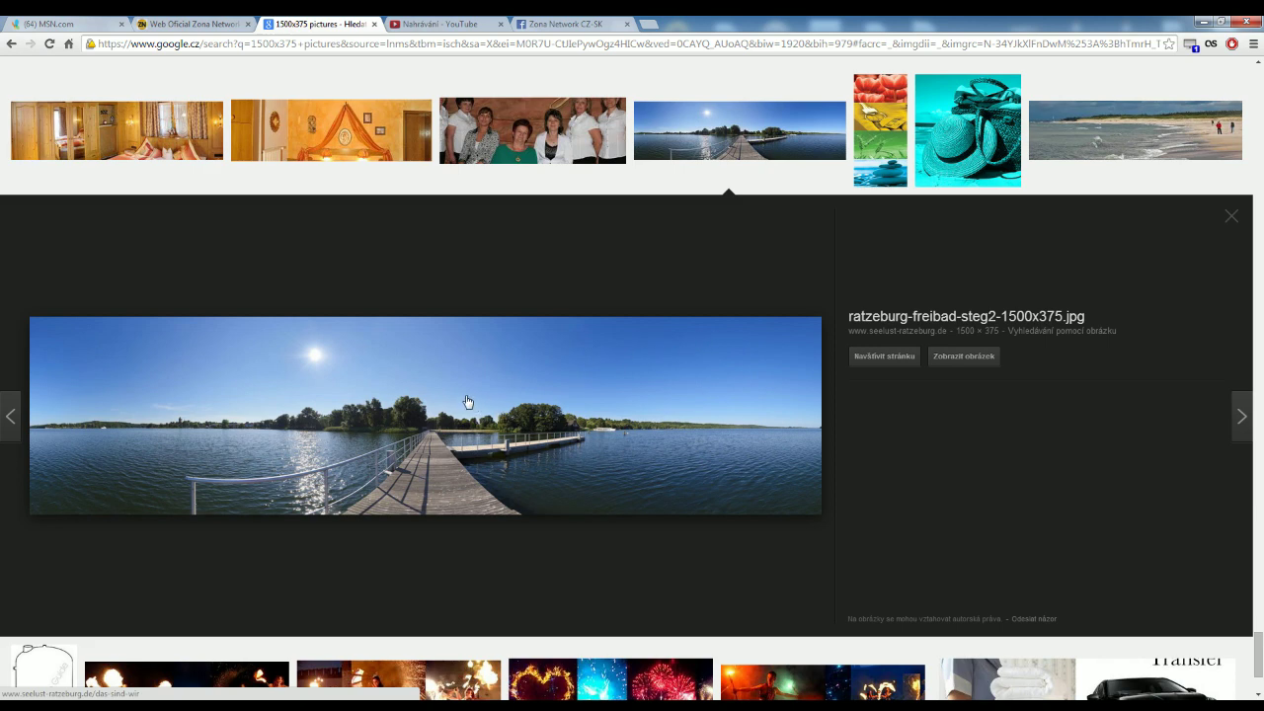
right_click(462, 396)
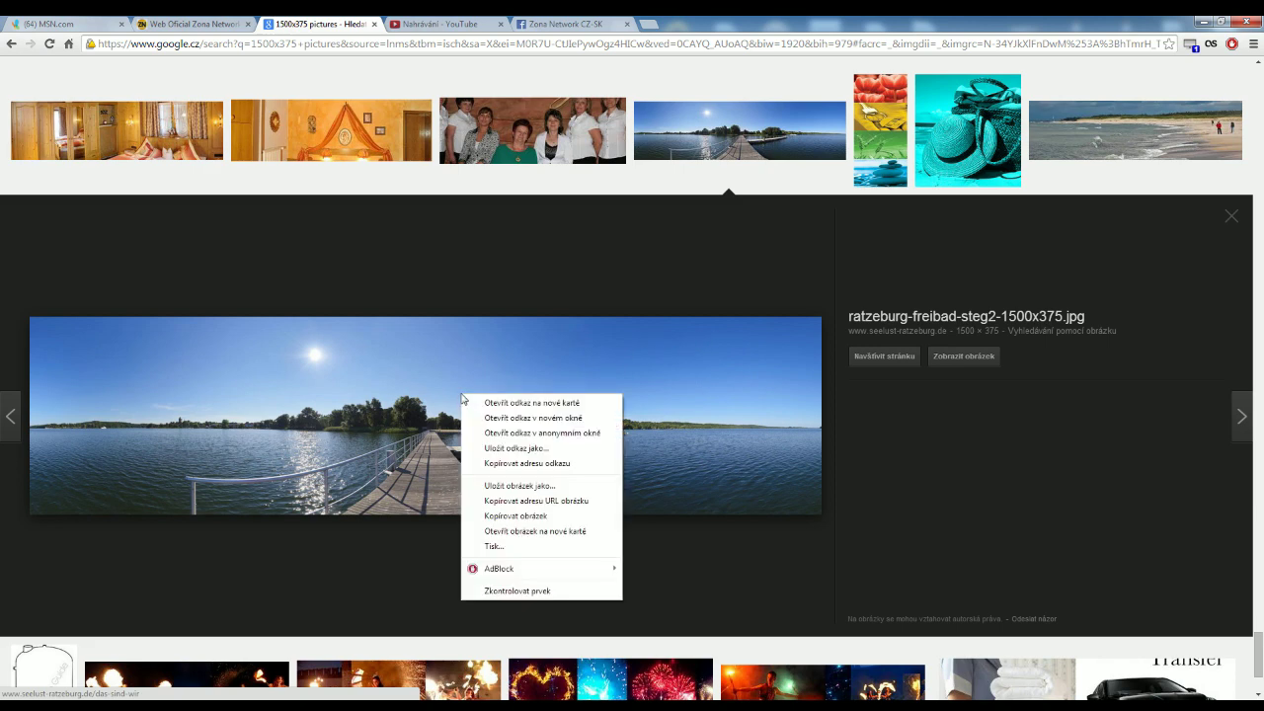
click(515, 484)
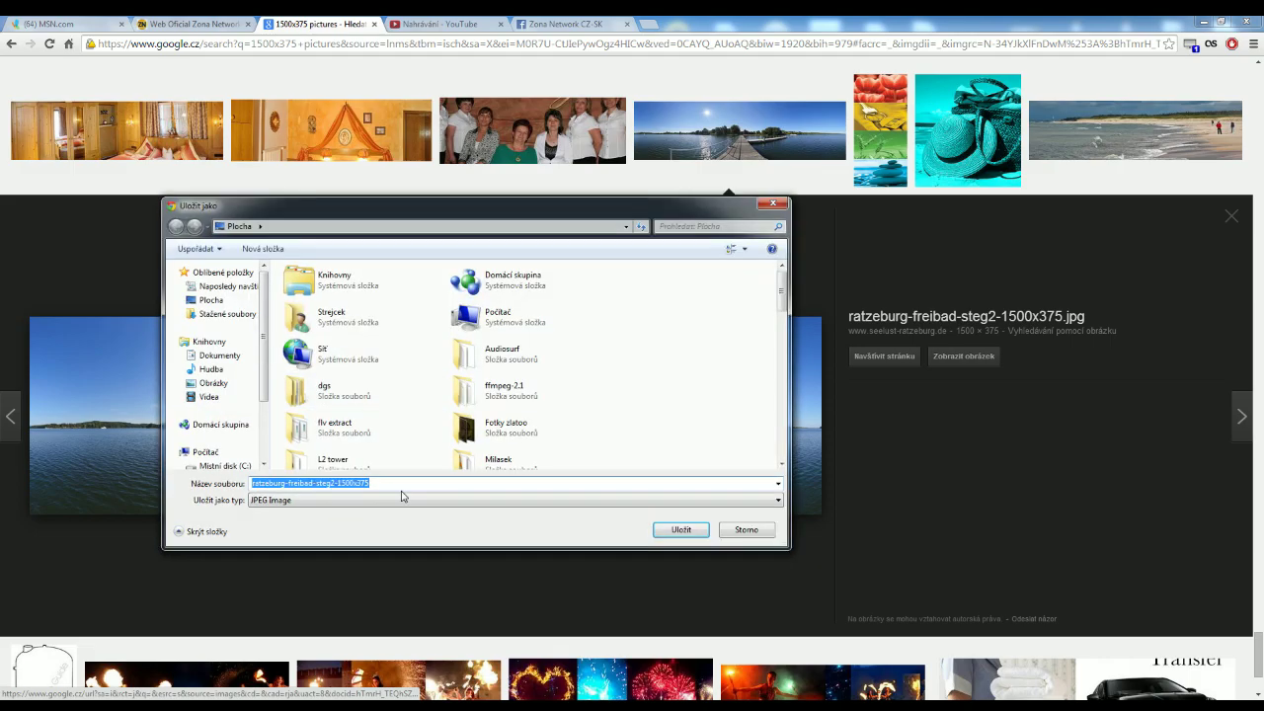
click(667, 530)
scroll(722, 536, up, 15)
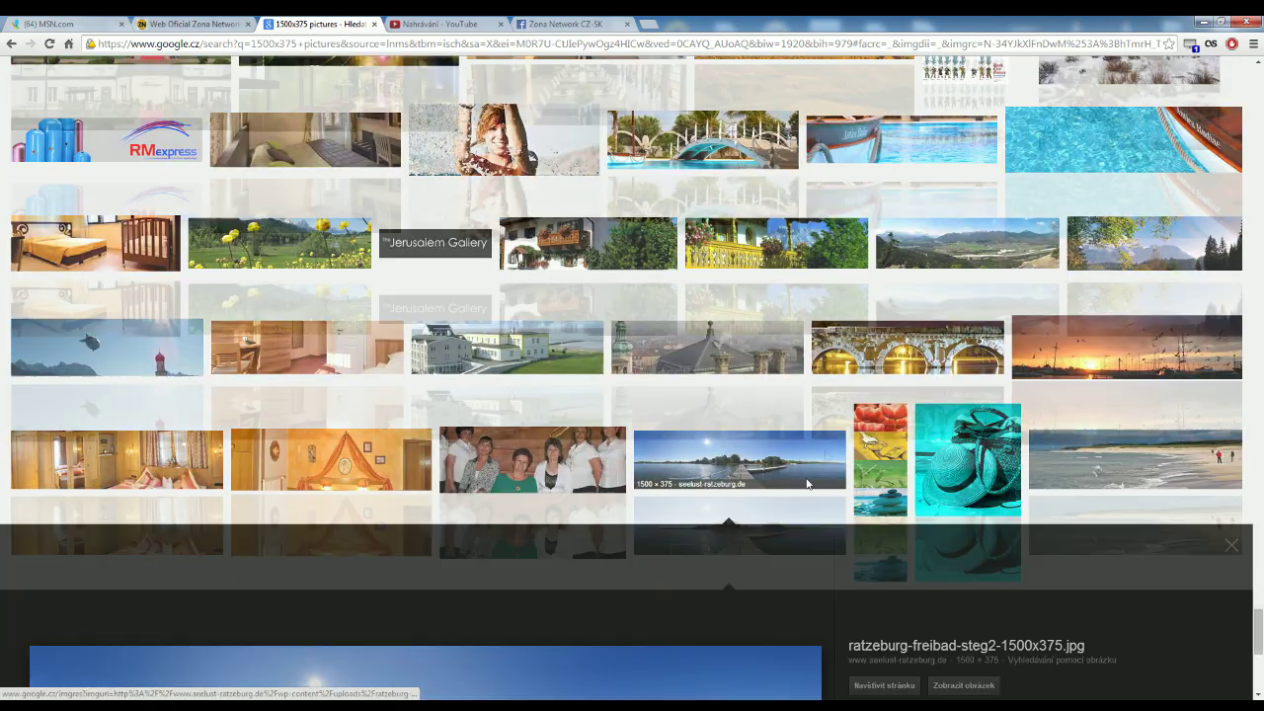
Step: Browse the image results again and preview the snowy mountain panorama near the start of the list
scroll(820, 440, up, 10)
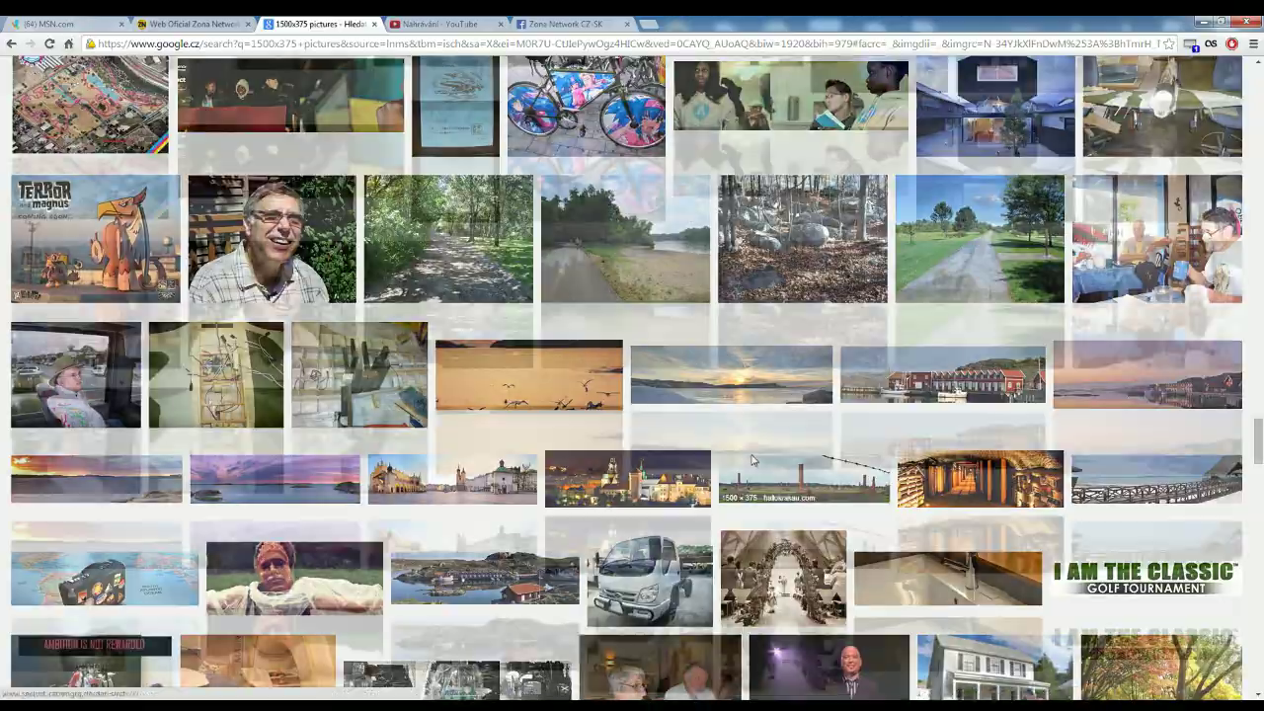
scroll(1244, 367, up, 10)
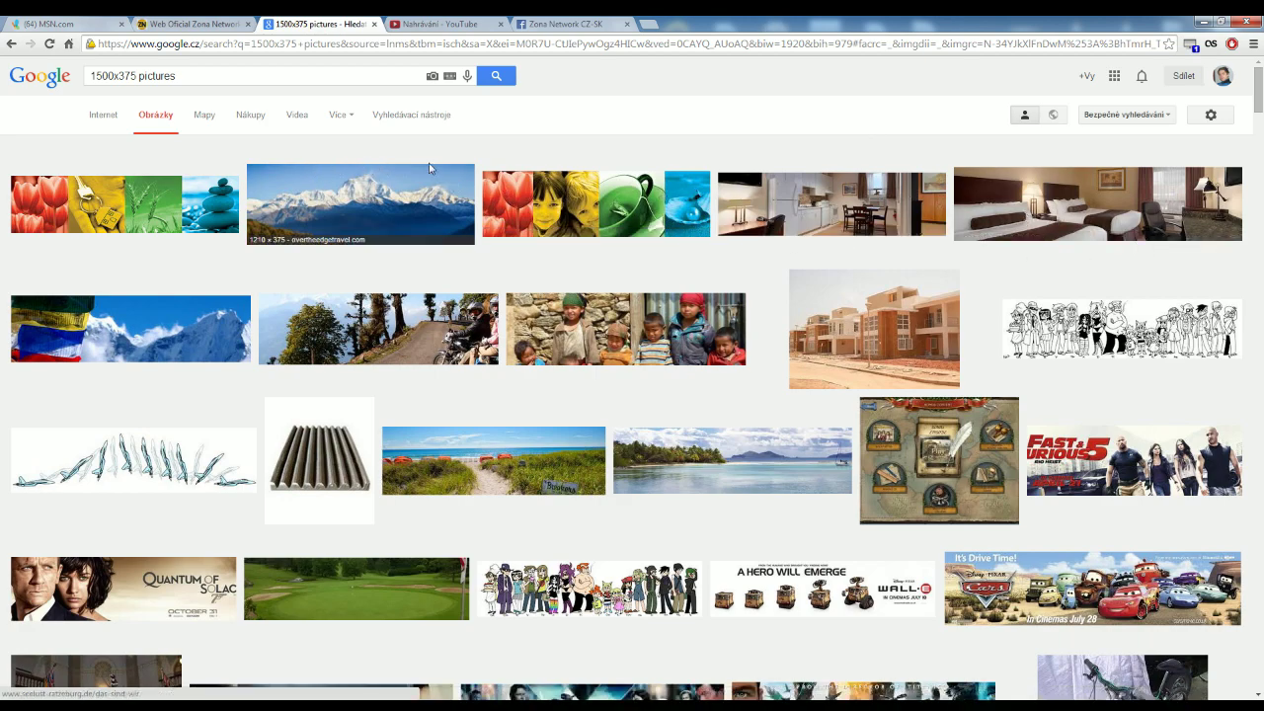
scroll(429, 168, down, 10)
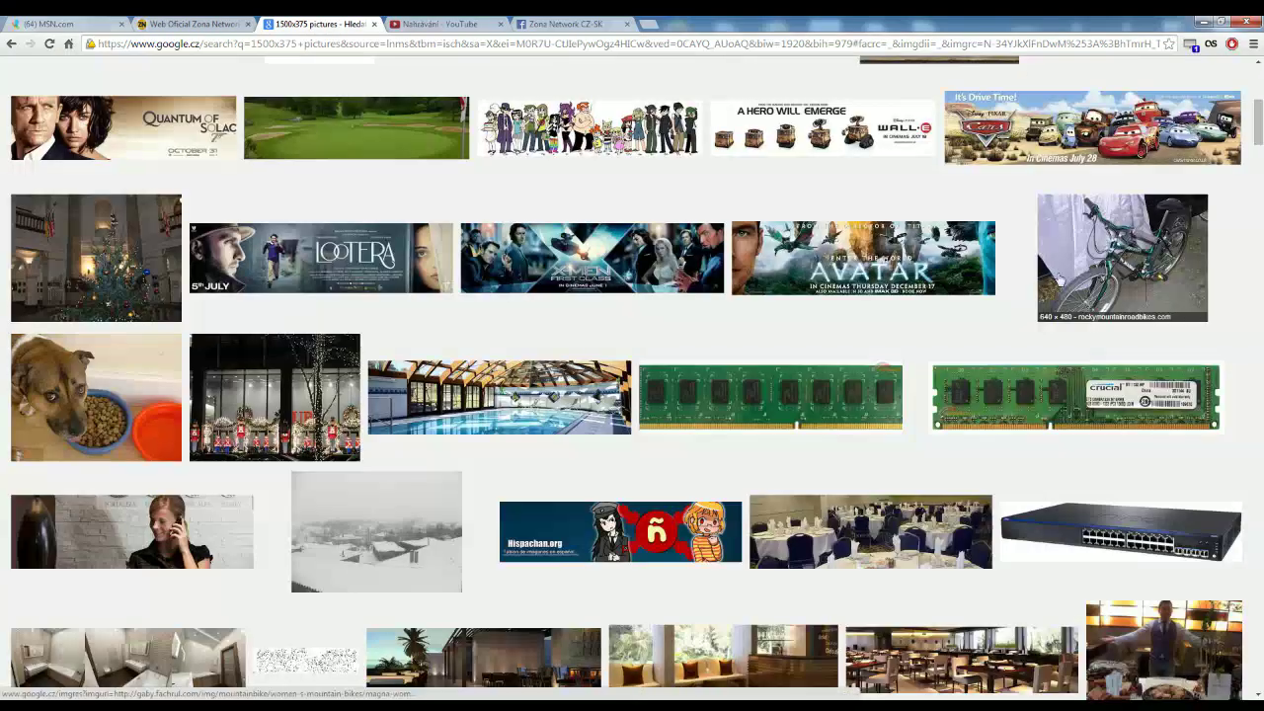
scroll(1057, 316, down, 15)
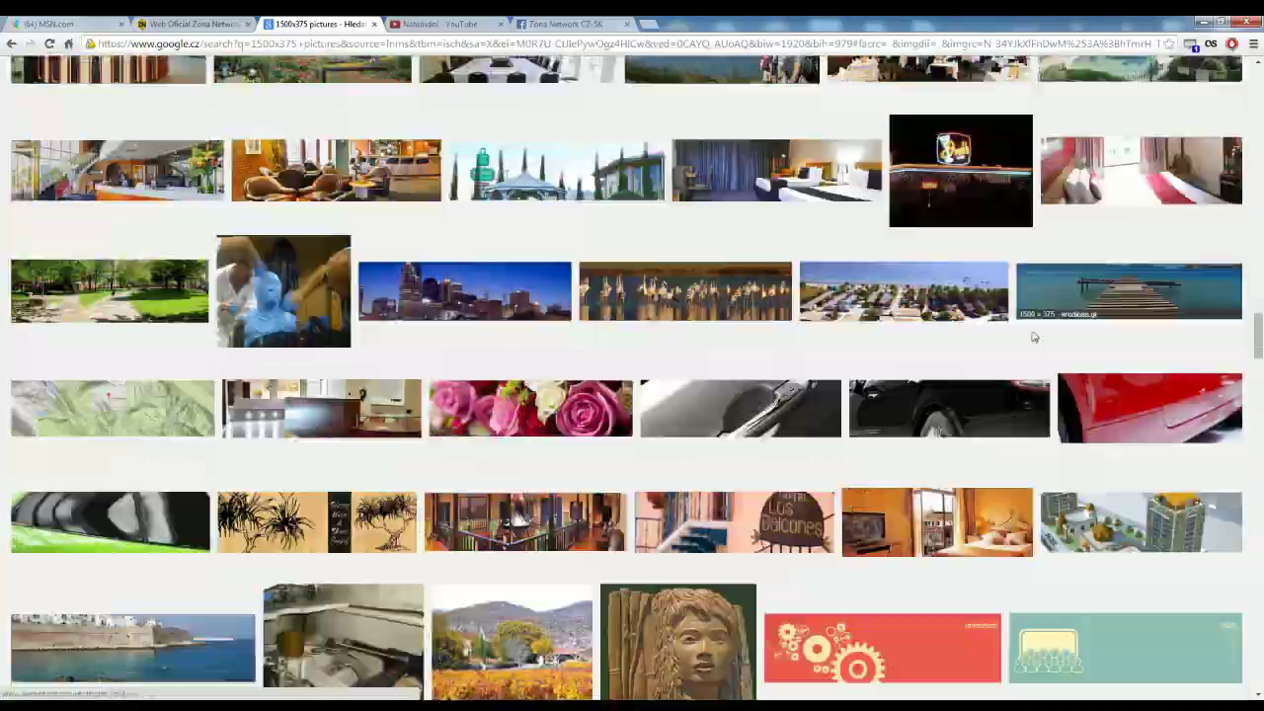
scroll(1032, 339, down, 15)
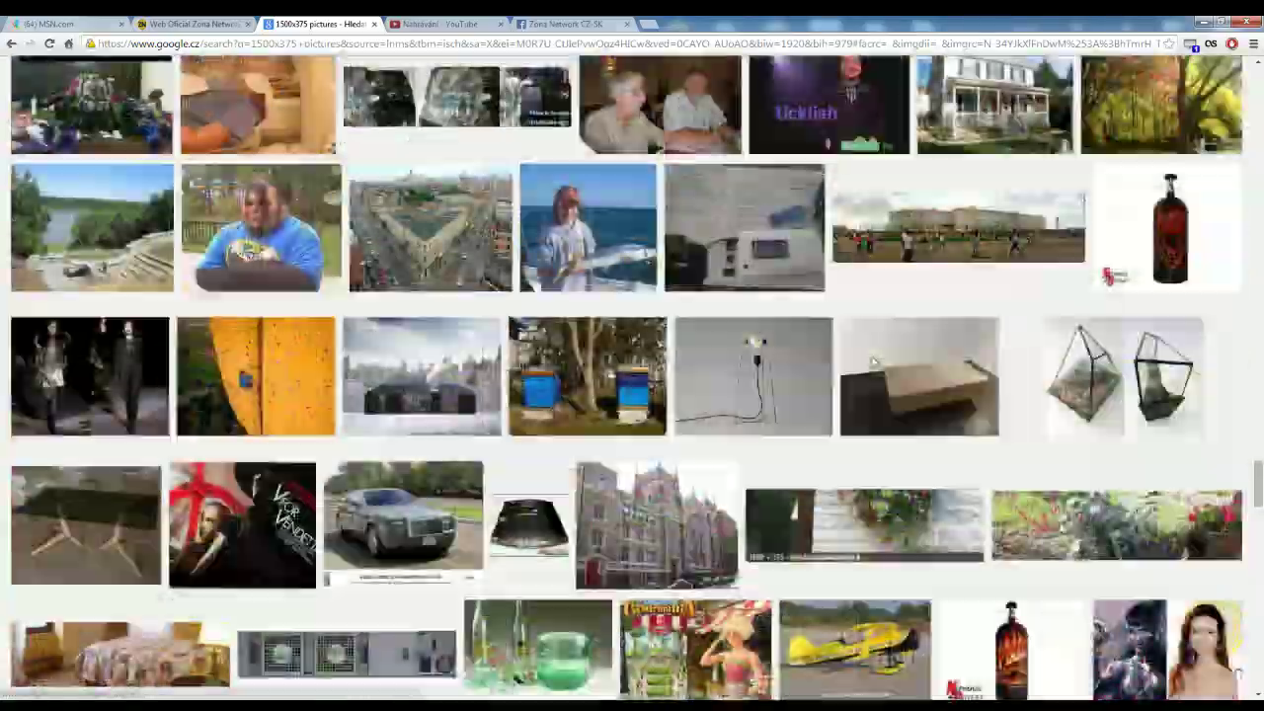
scroll(839, 386, down, 15)
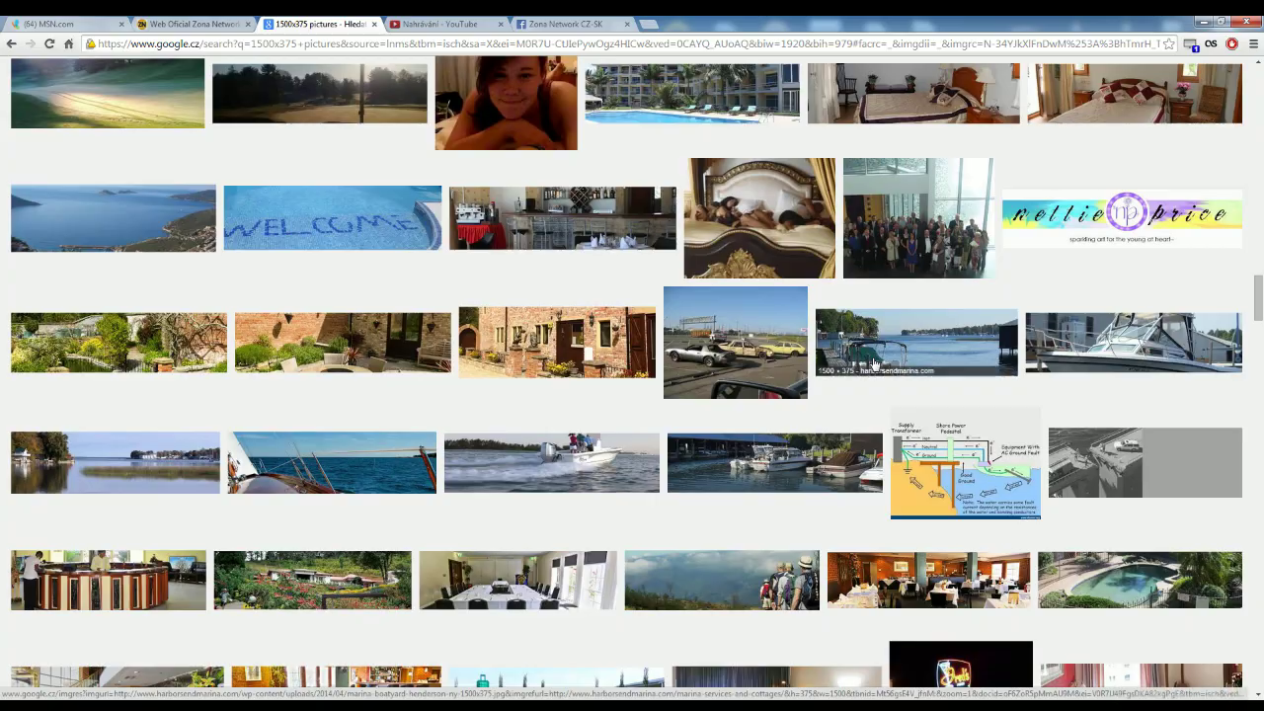
scroll(810, 413, up, 20)
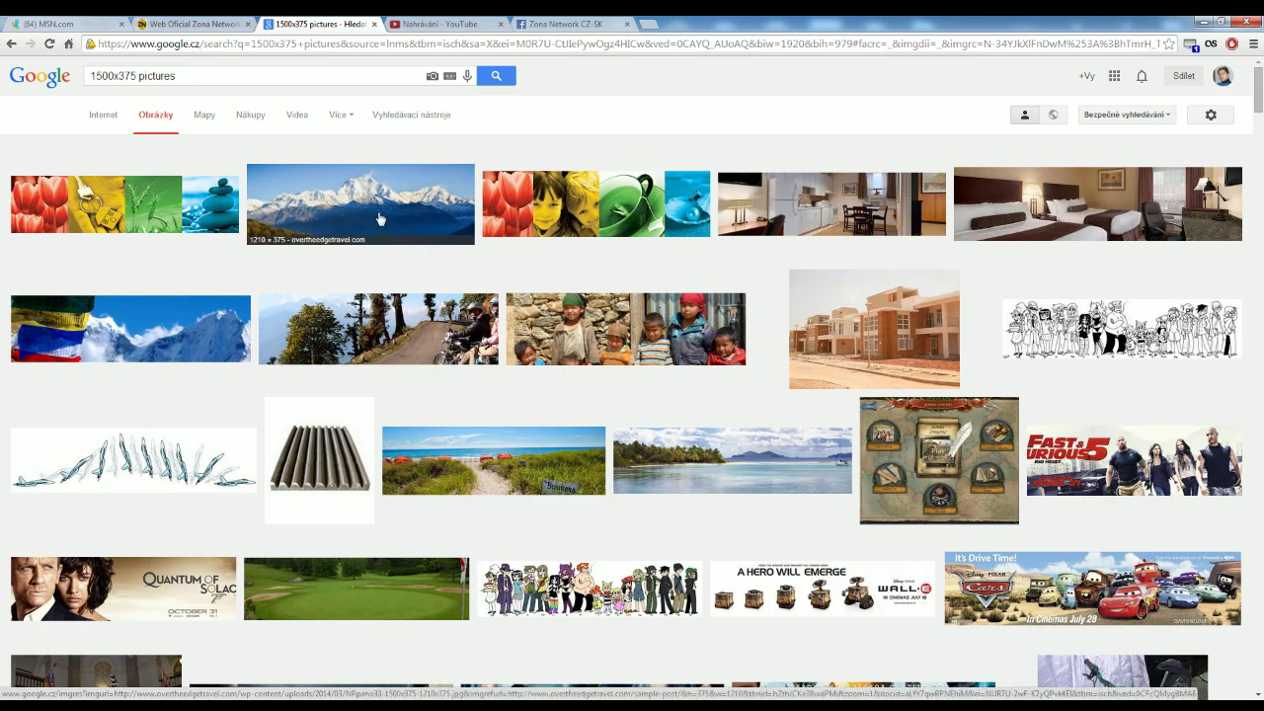
click(380, 219)
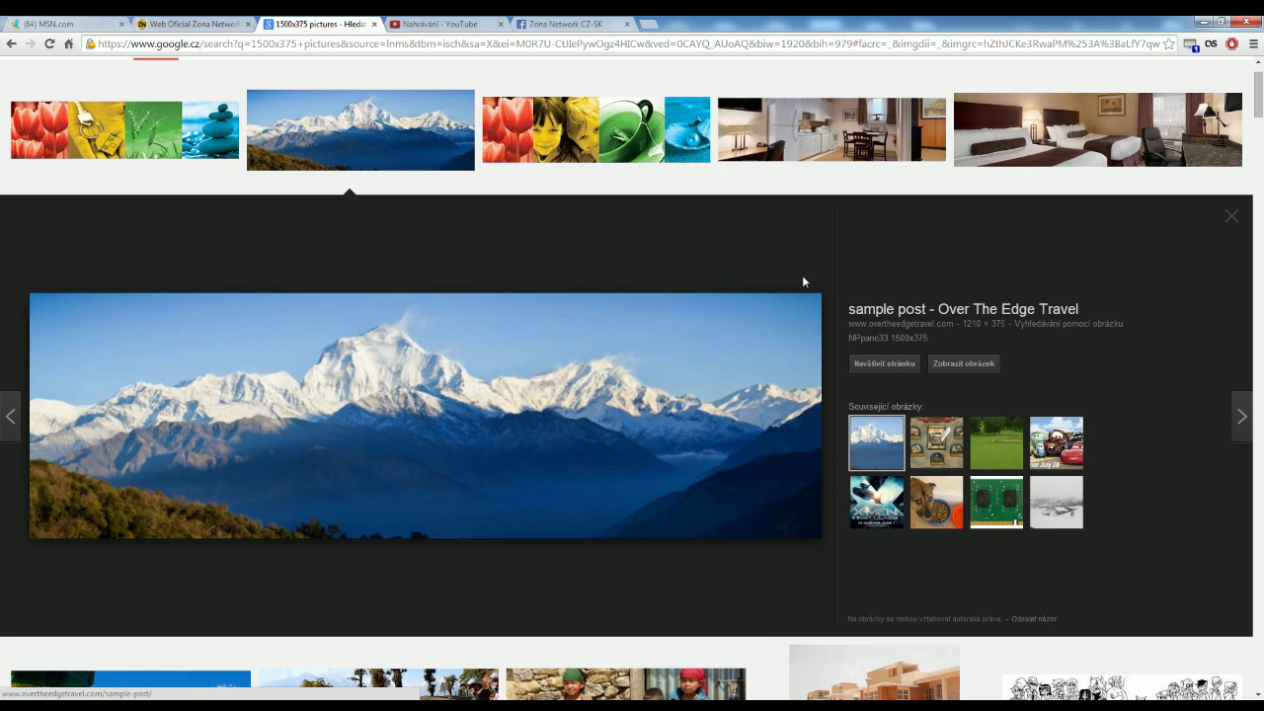
Step: Switch to Paint, undo the pasted soldier picture and the canvas enlargement, and minimize the window
key(alt+Tab)
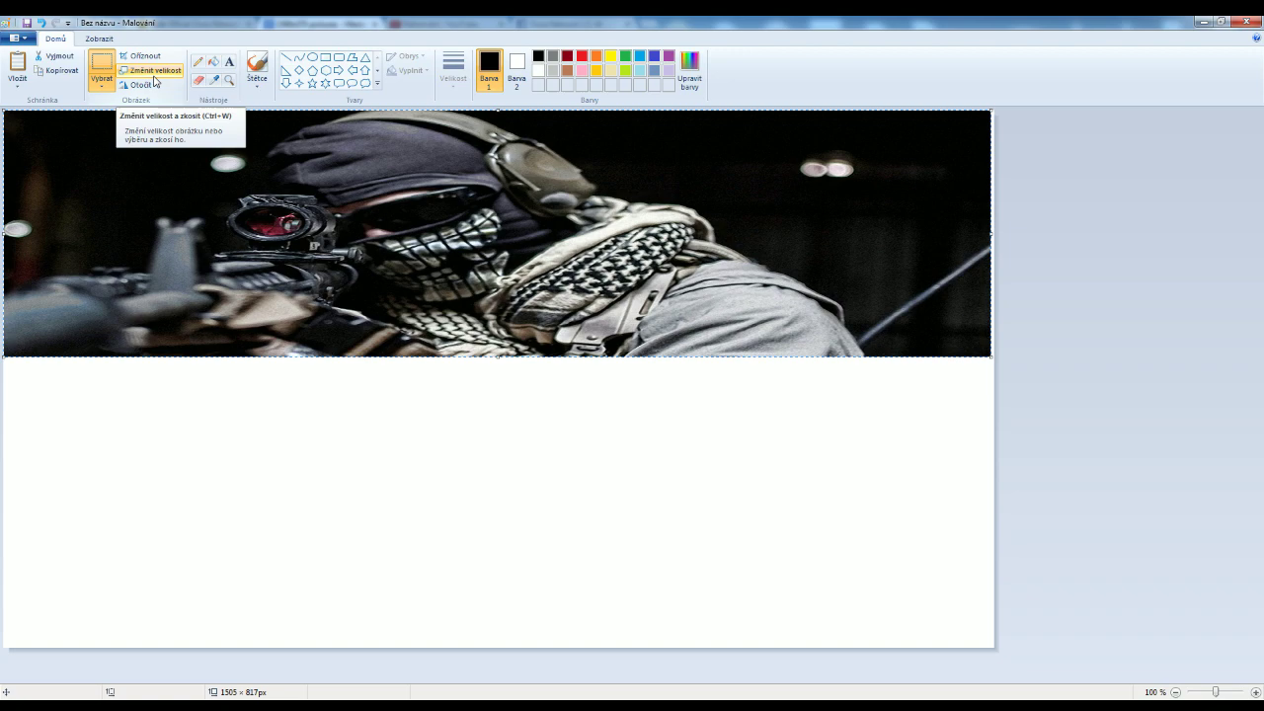
key(alt+Tab)
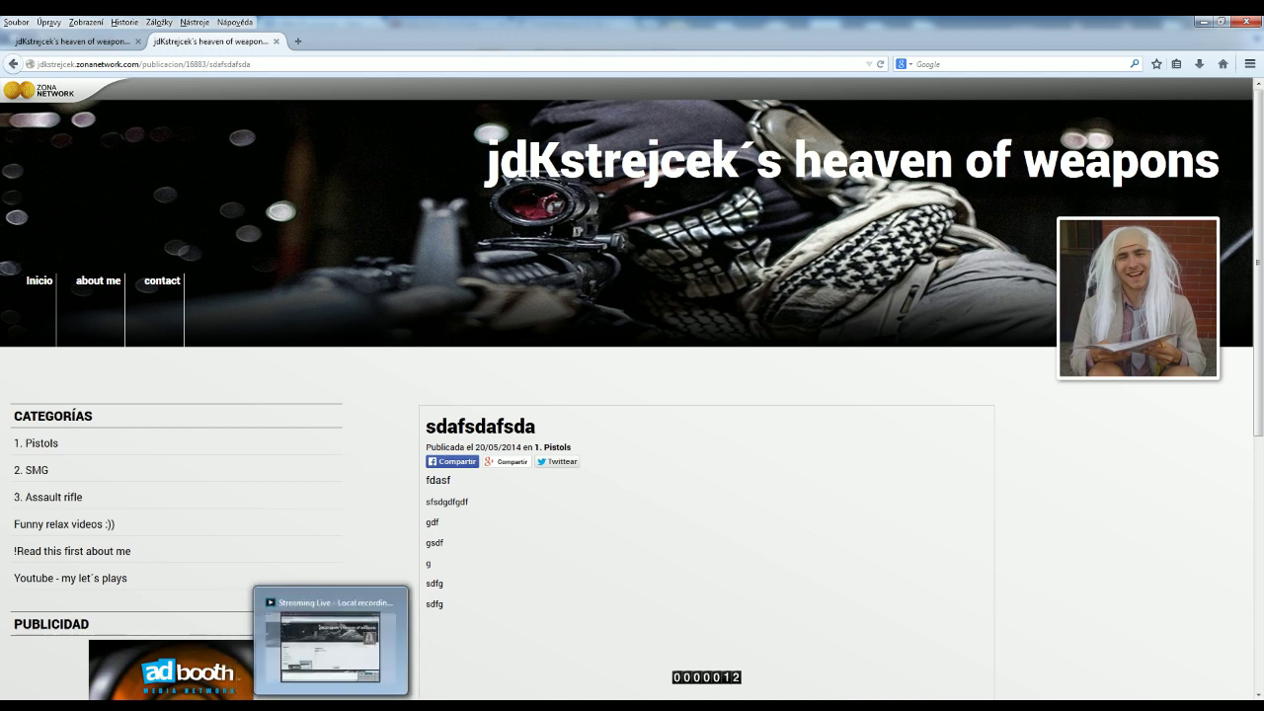
click(303, 637)
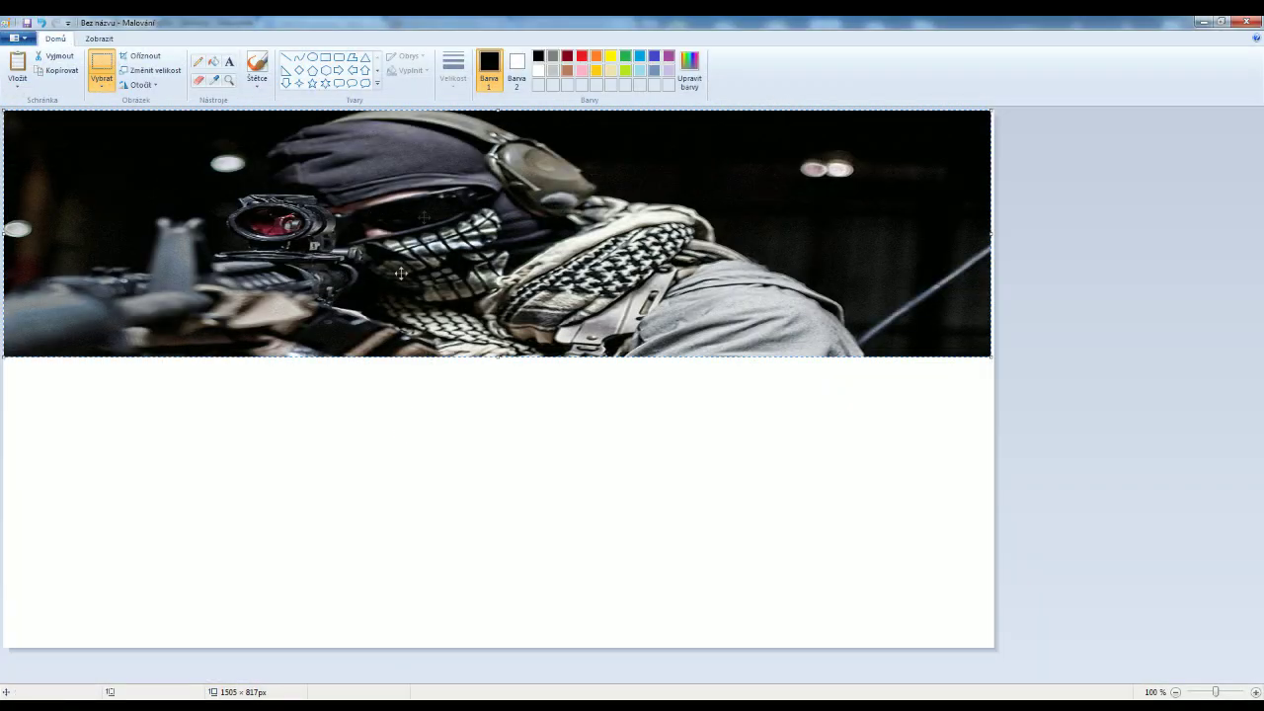
key(ctrl+z)
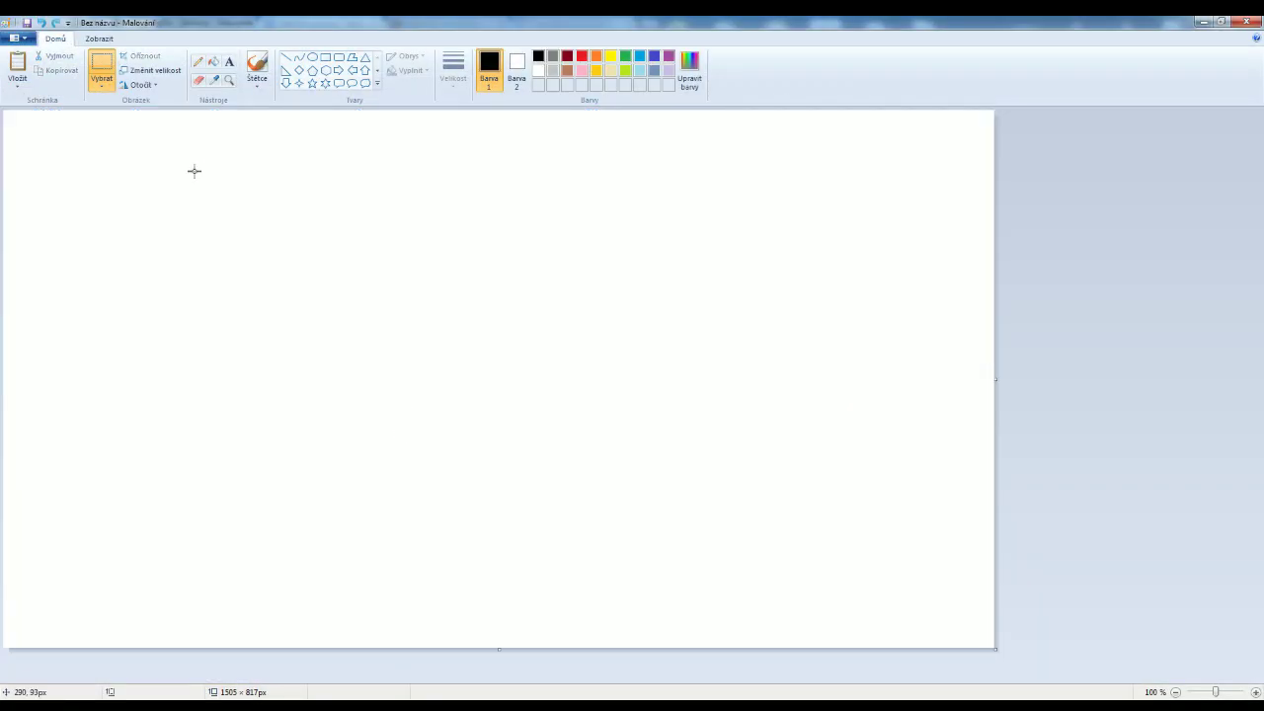
key(ctrl+z)
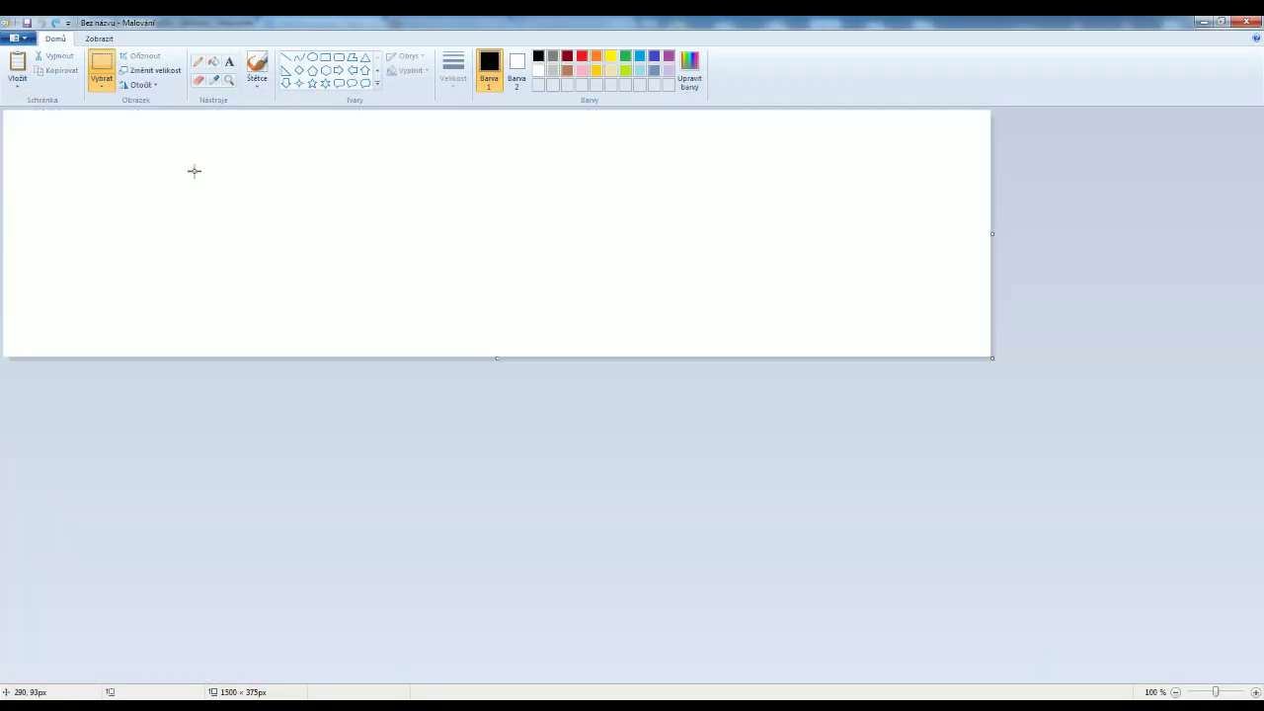
click(1203, 22)
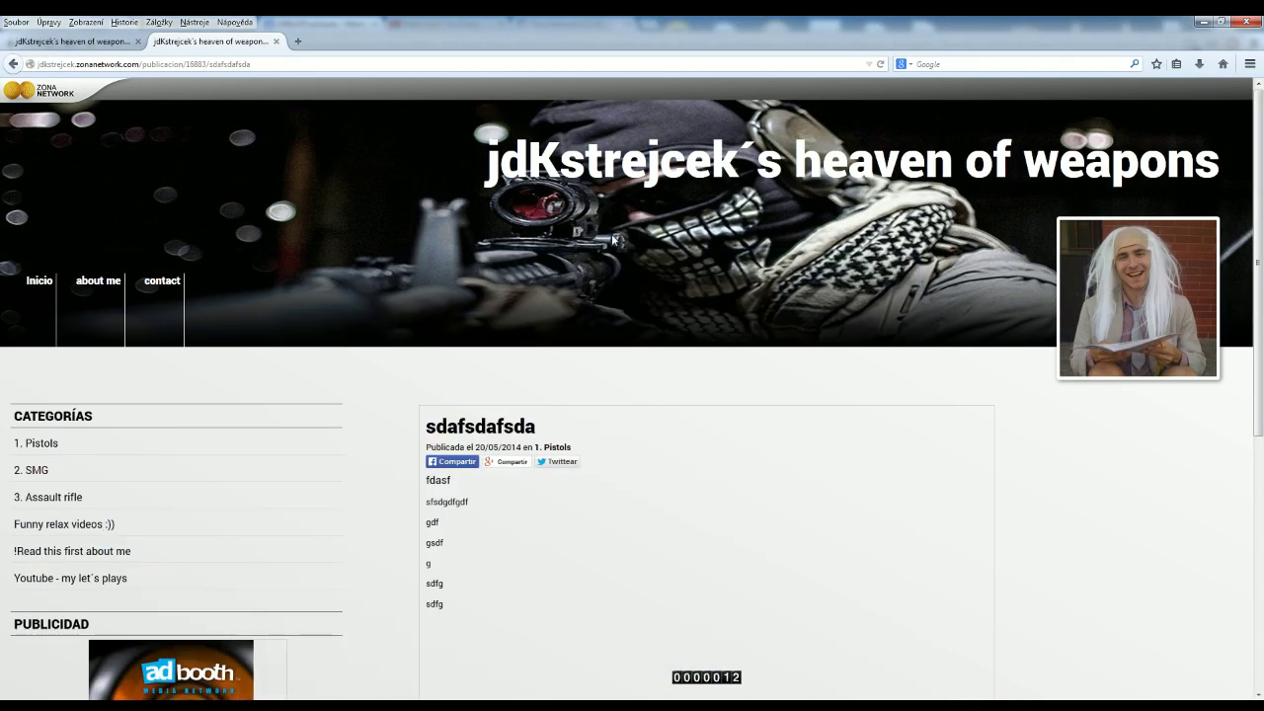
Step: Return to the Google image results, close the mountain preview and look through more of the 1500x375 pictures
key(alt+Tab)
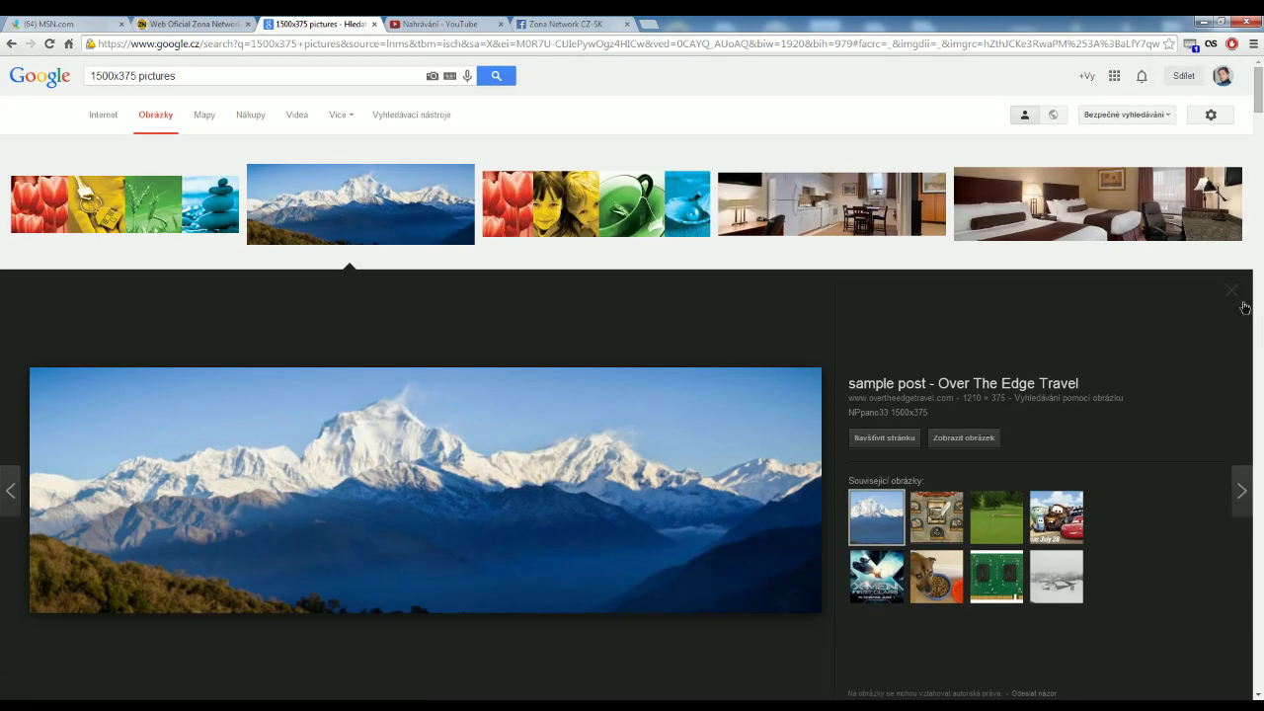
click(1241, 302)
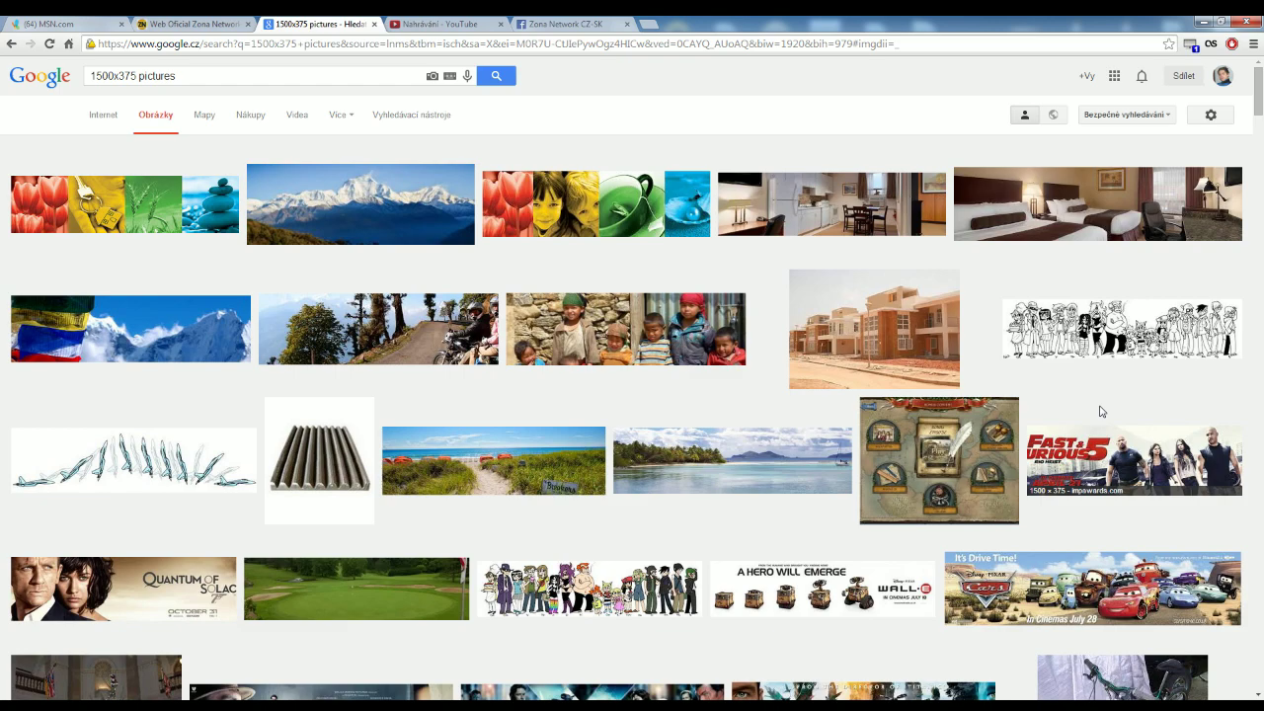
triple_click(161, 76)
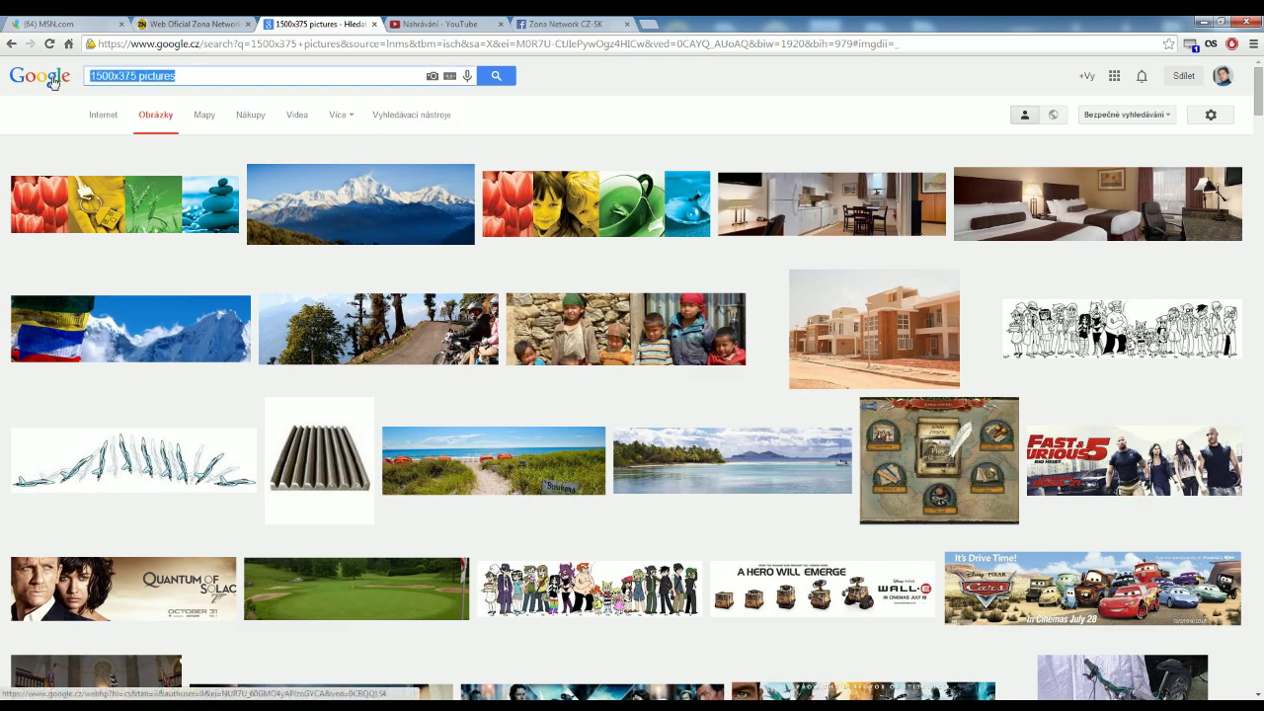
scroll(654, 384, down, 20)
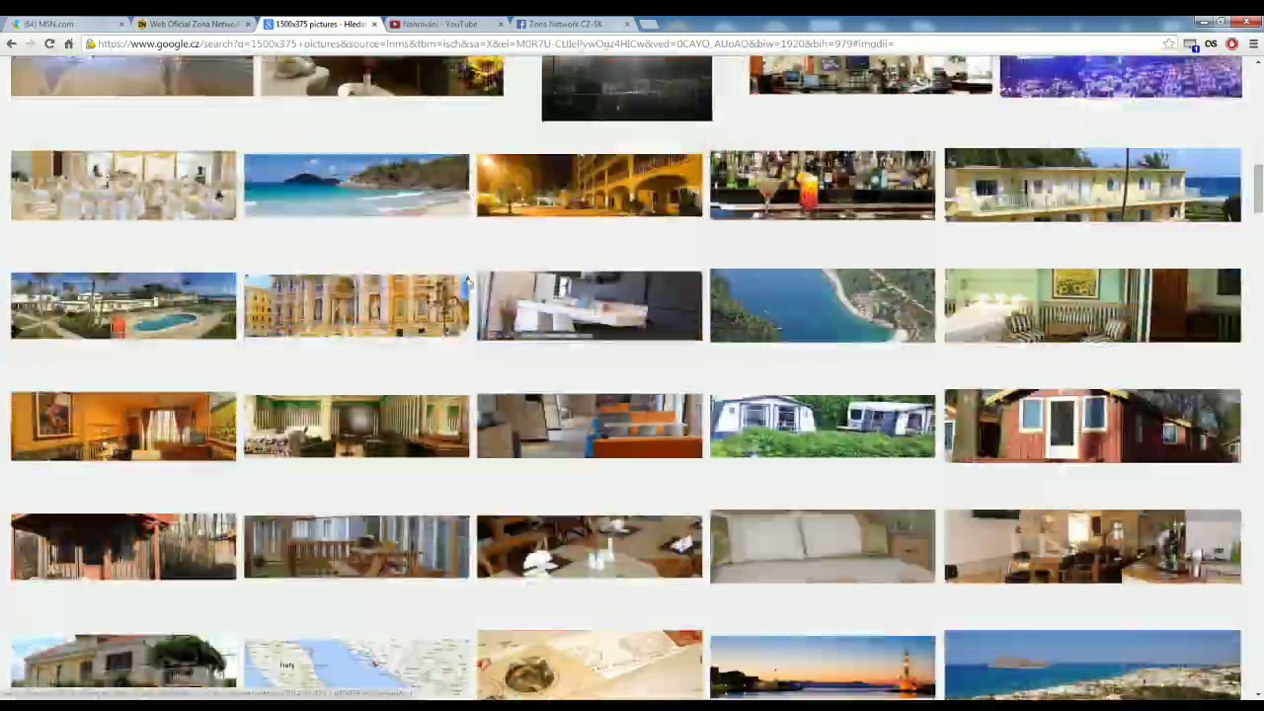
scroll(653, 386, down, 20)
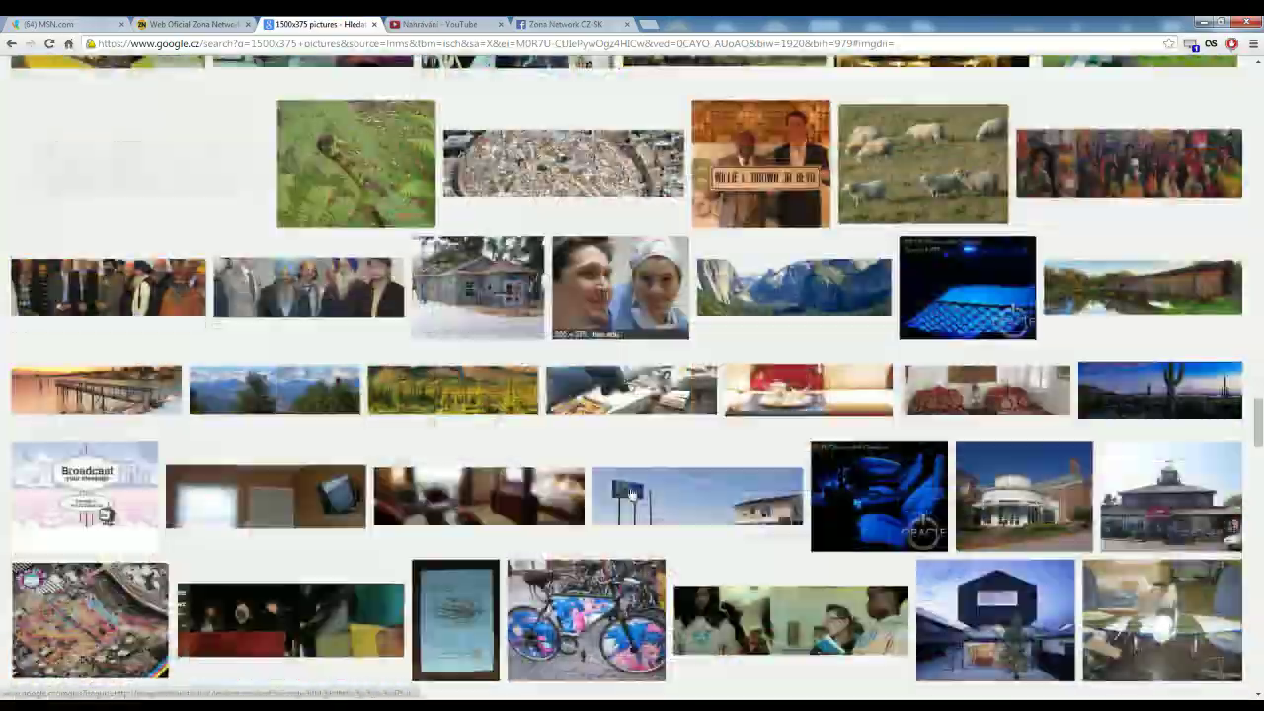
scroll(743, 500, down, 5)
scroll(598, 527, up, 20)
scroll(632, 395, down, 20)
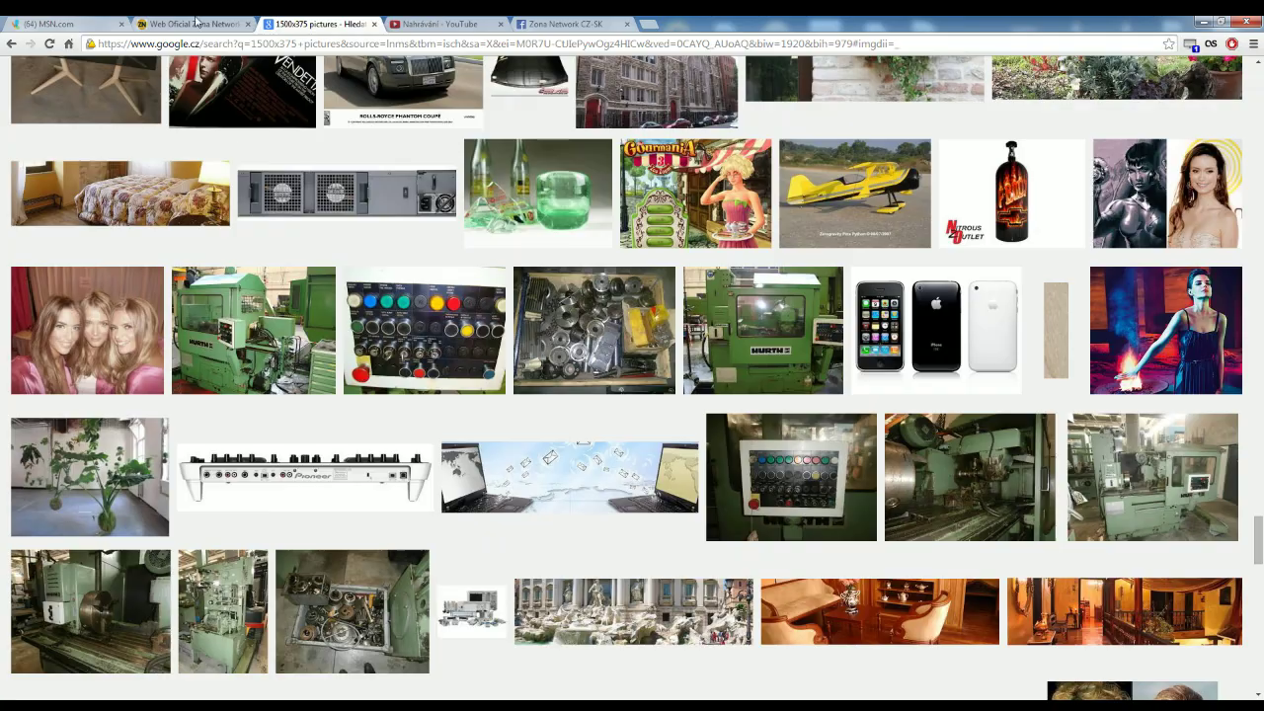
Step: Switch back to the Zona Network account and open the blog's categories page
click(197, 22)
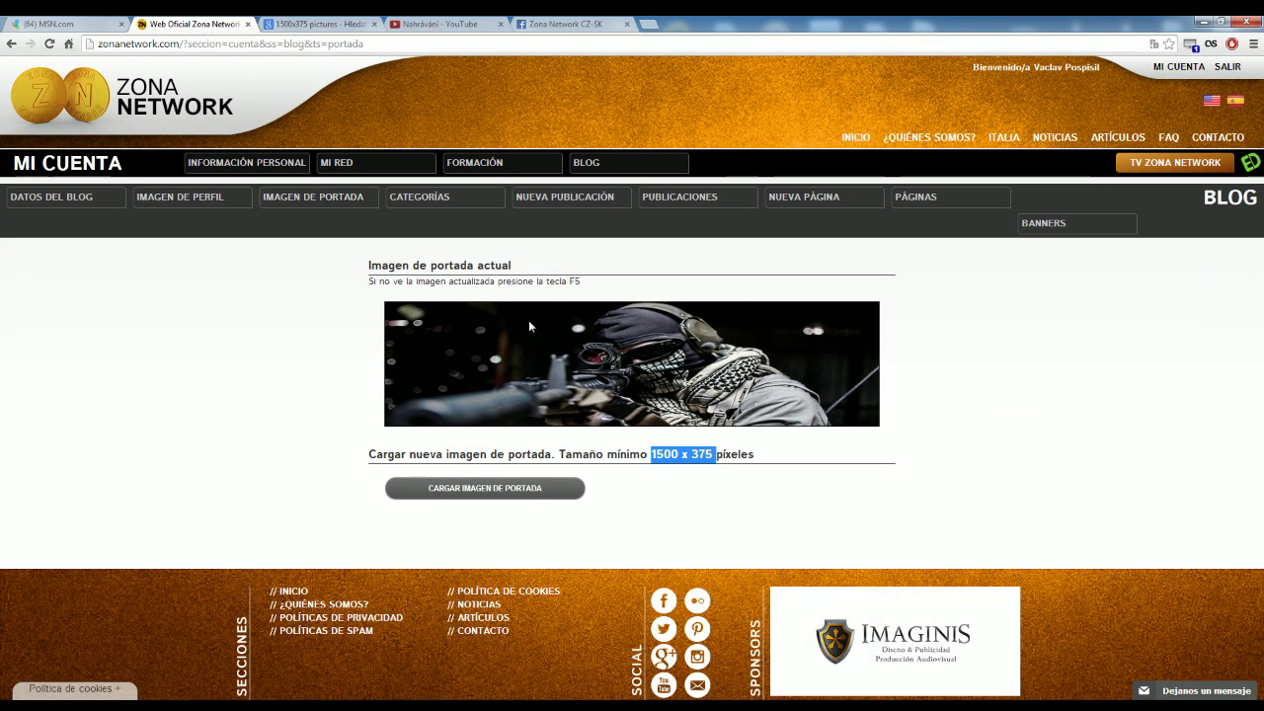
click(326, 197)
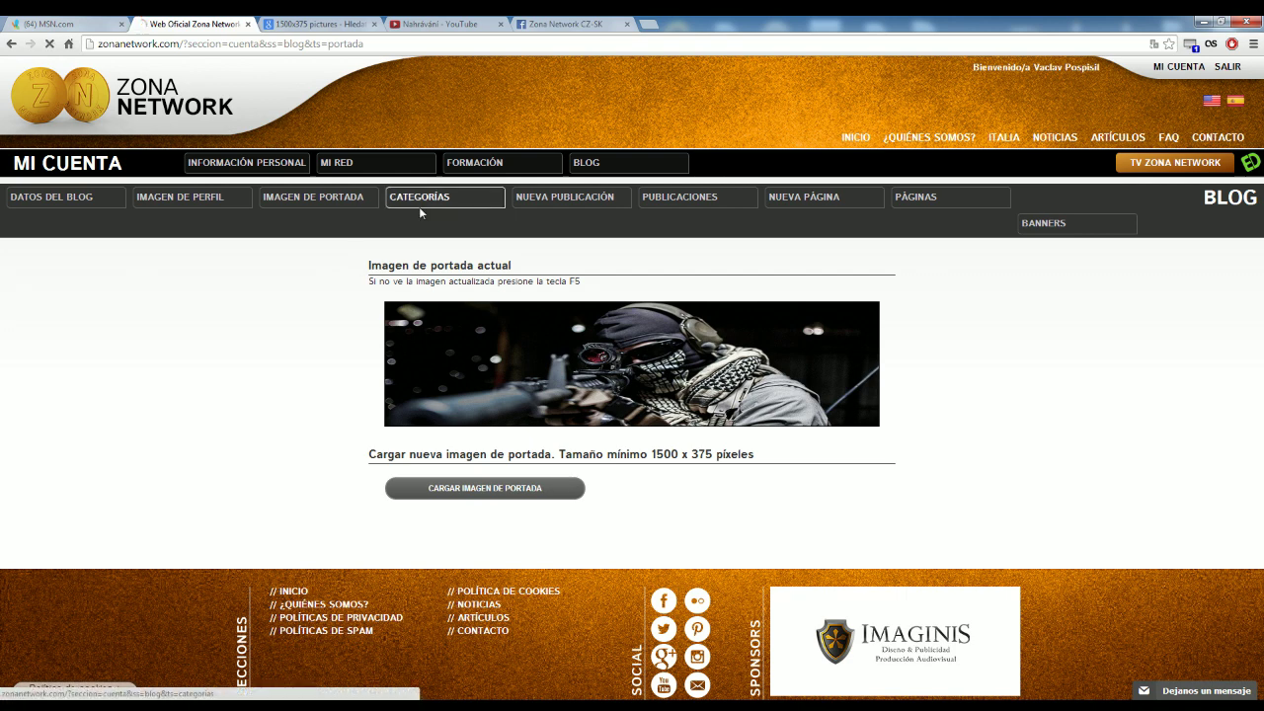
click(413, 197)
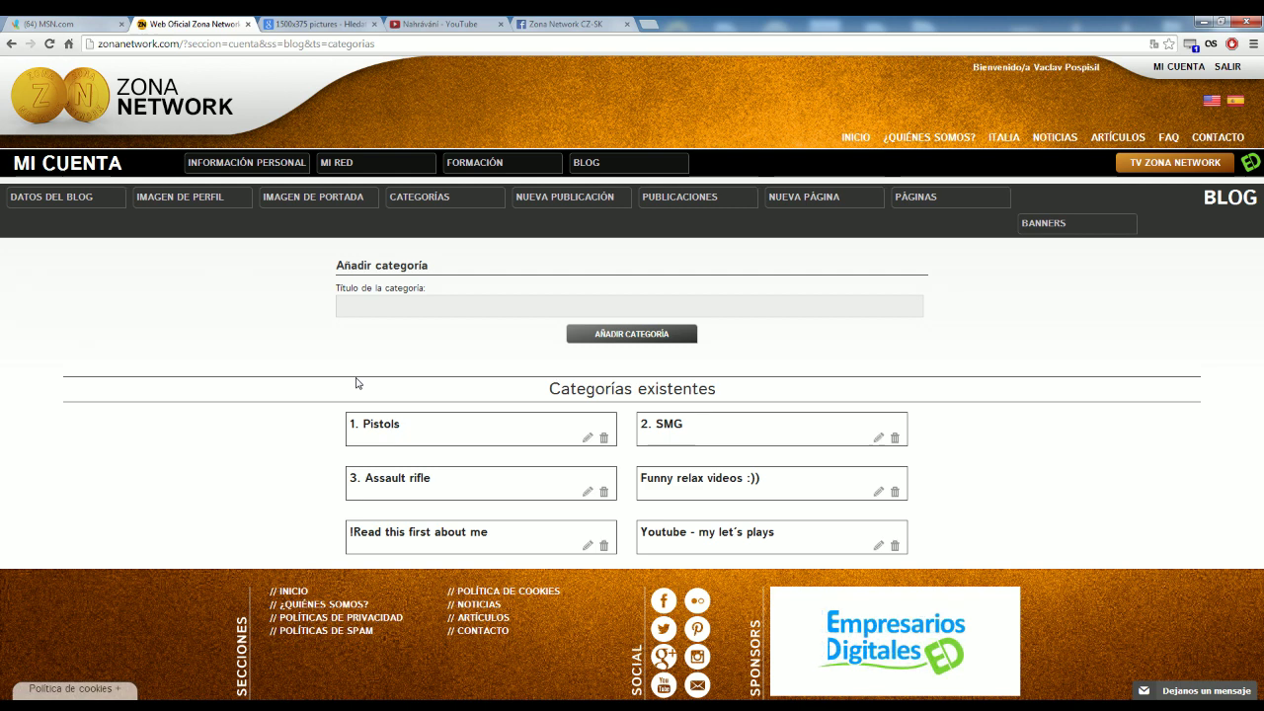
Step: Add a blog category titled "kytičky jarní" and reload the public blog page to check its category list
click(425, 306)
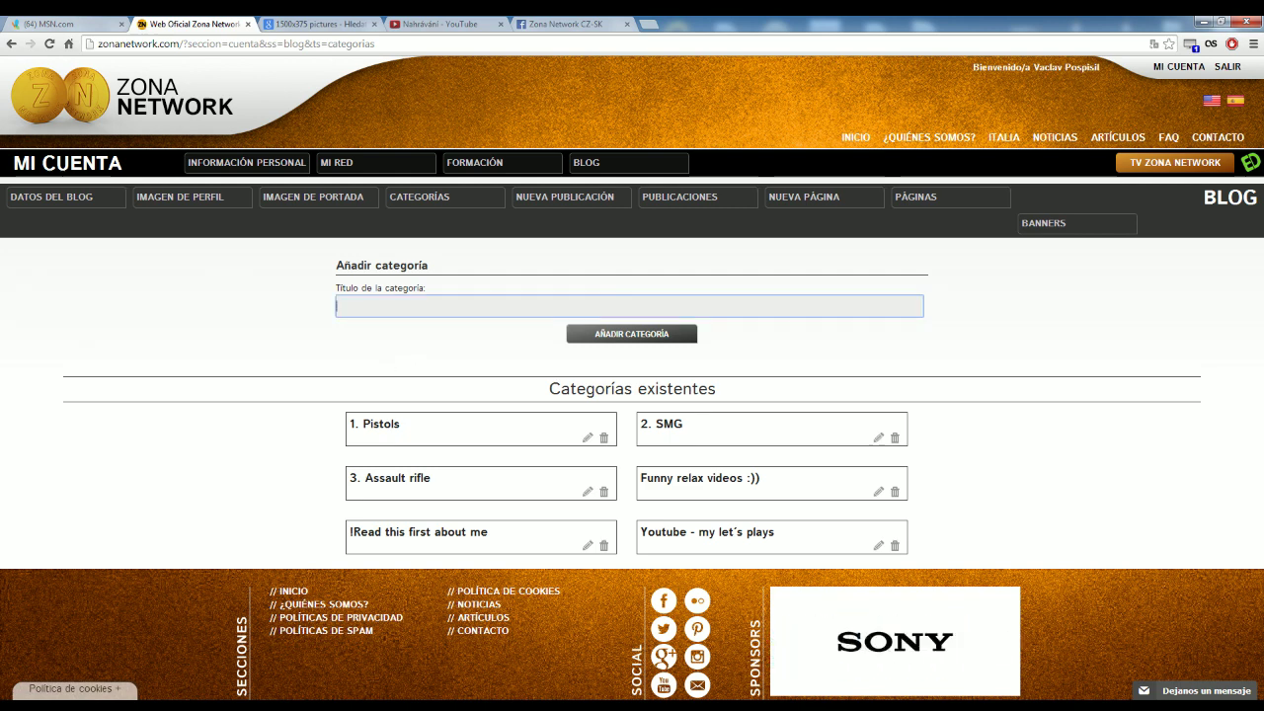
text(kytičky)
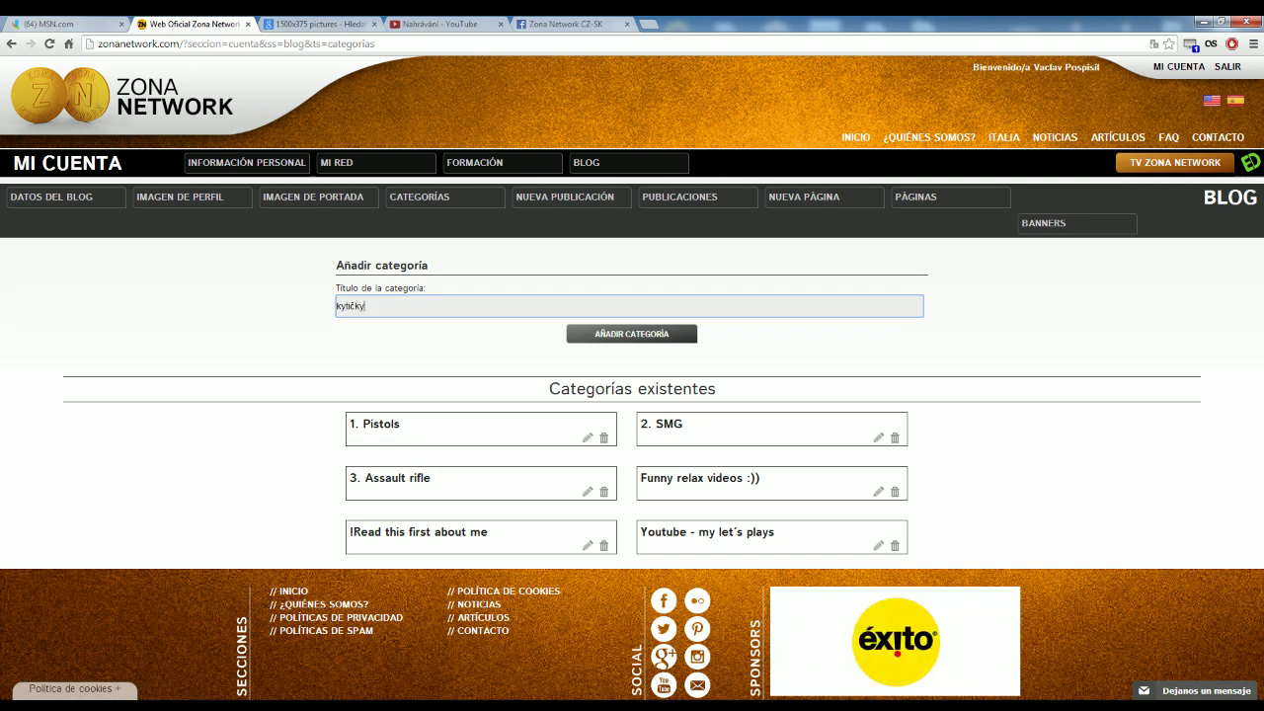
text( jarni)
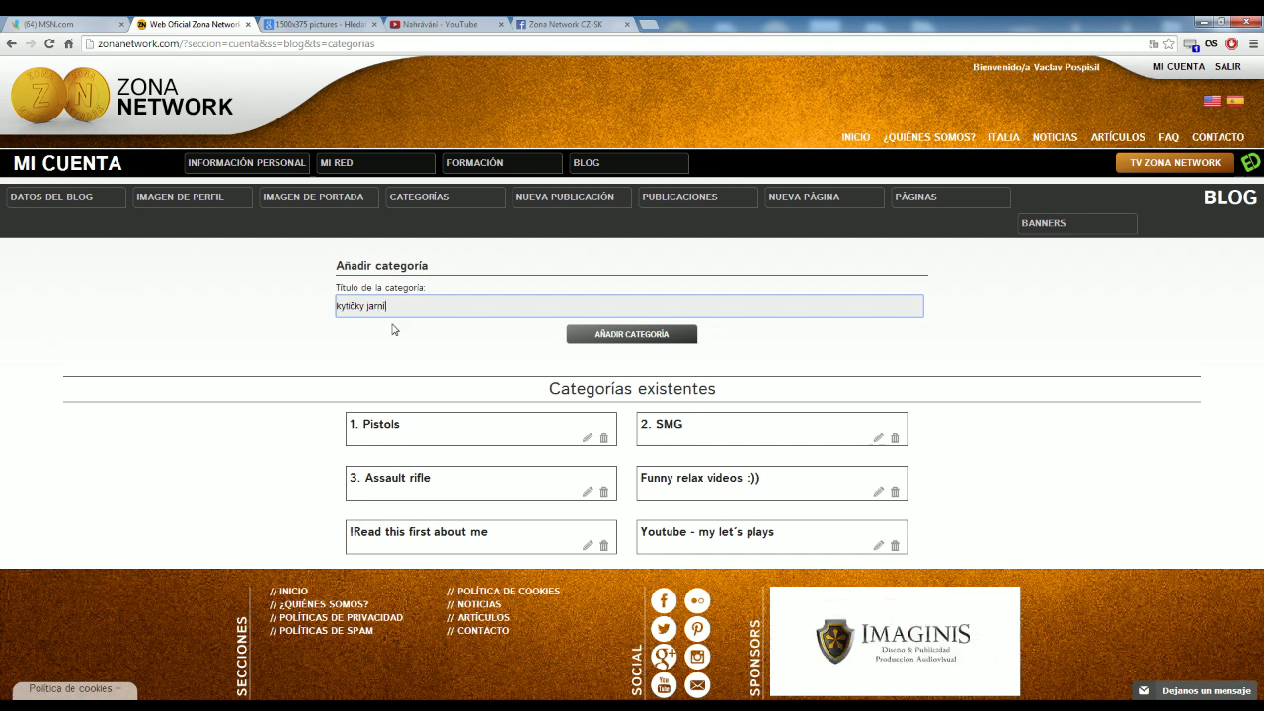
click(594, 338)
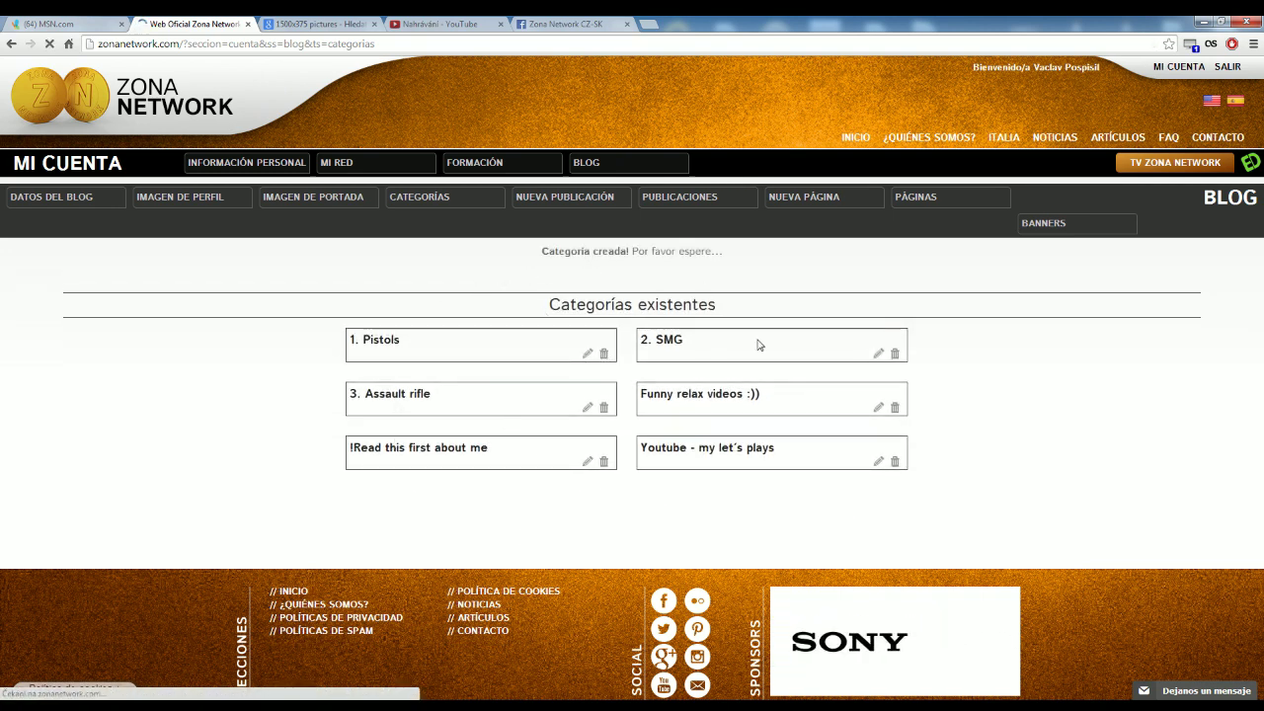
drag(431, 542, 357, 533)
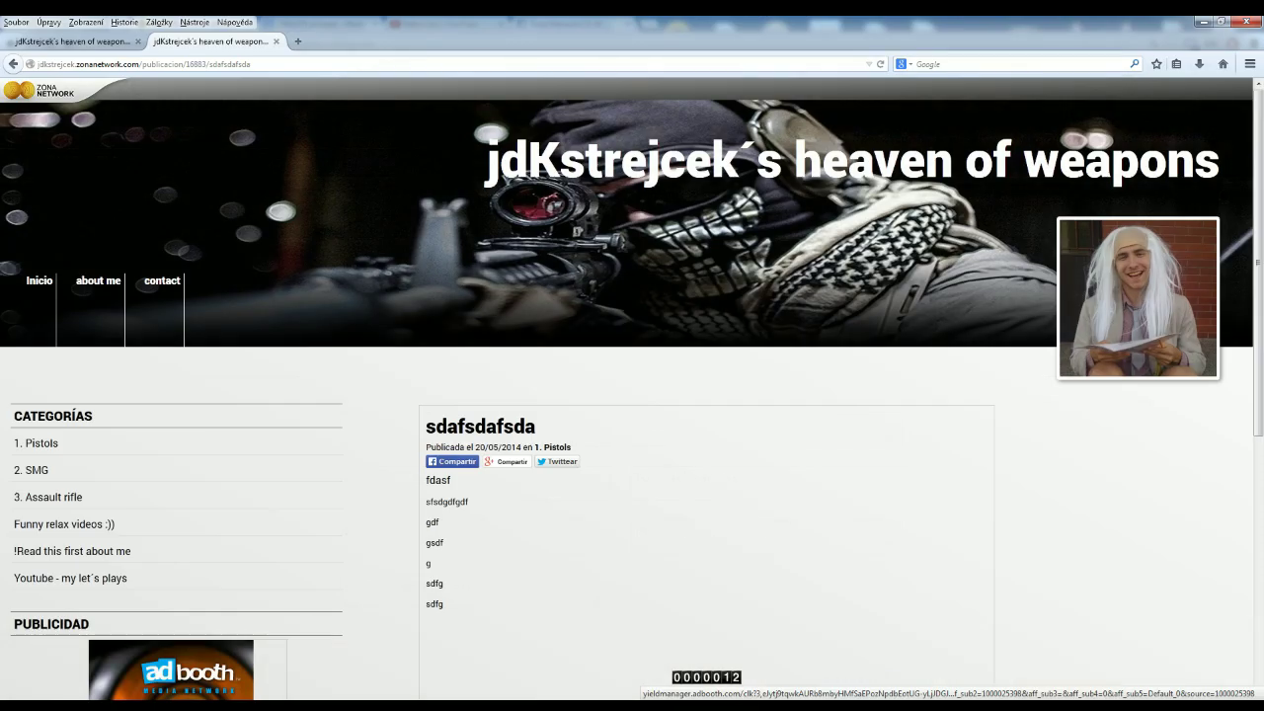
click(880, 67)
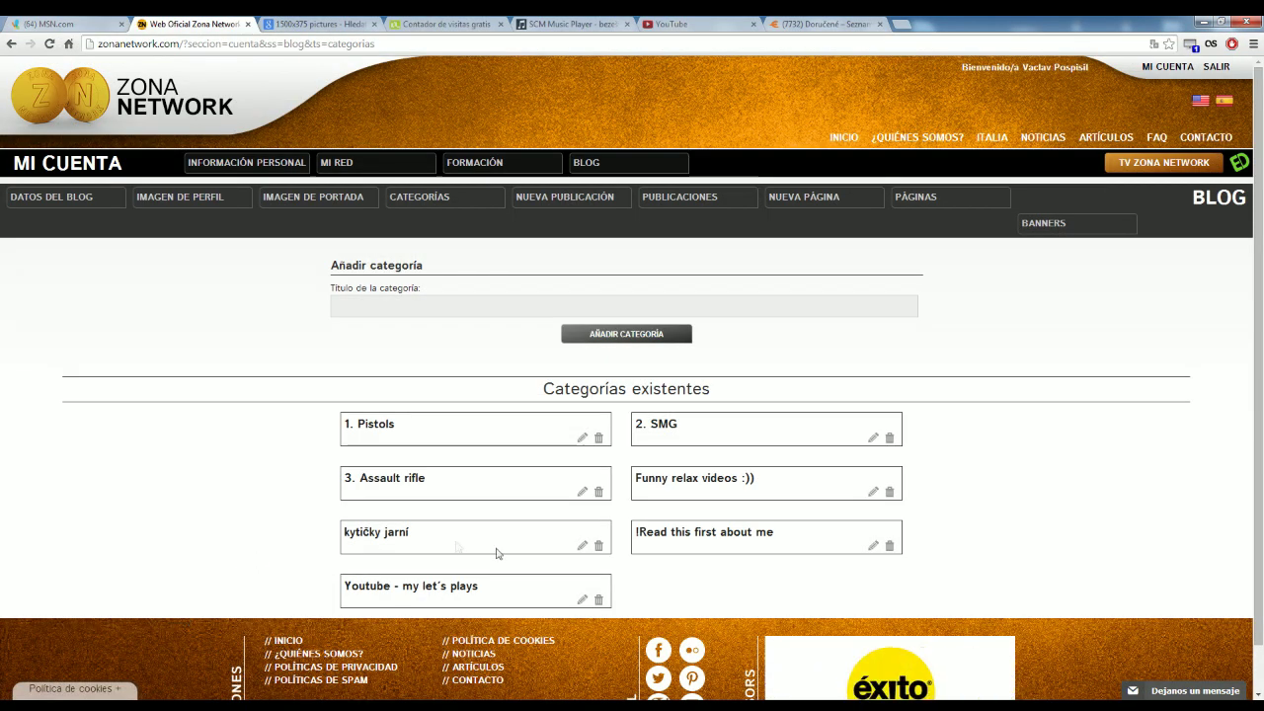
Step: Delete the "kytičky jarní" category from the existing categories and confirm the deletion
click(597, 545)
click(659, 136)
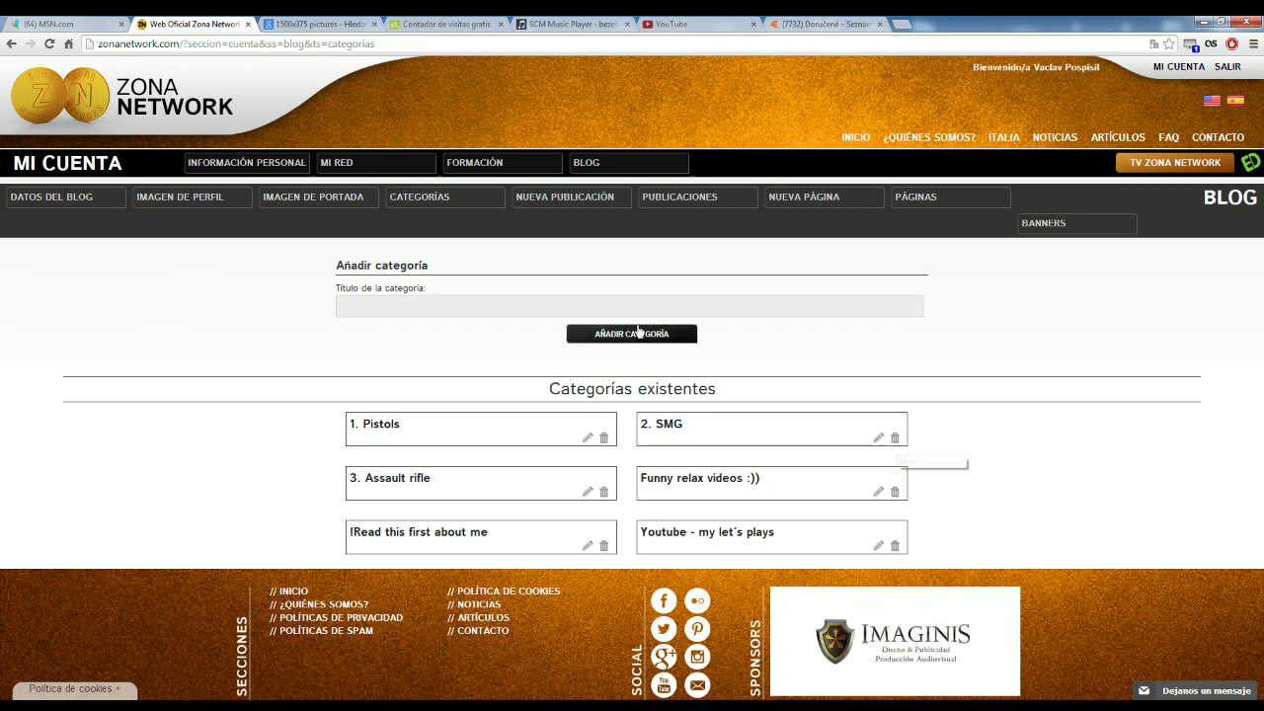
Step: Open the form for a new publication and examine its title and body fields
click(566, 199)
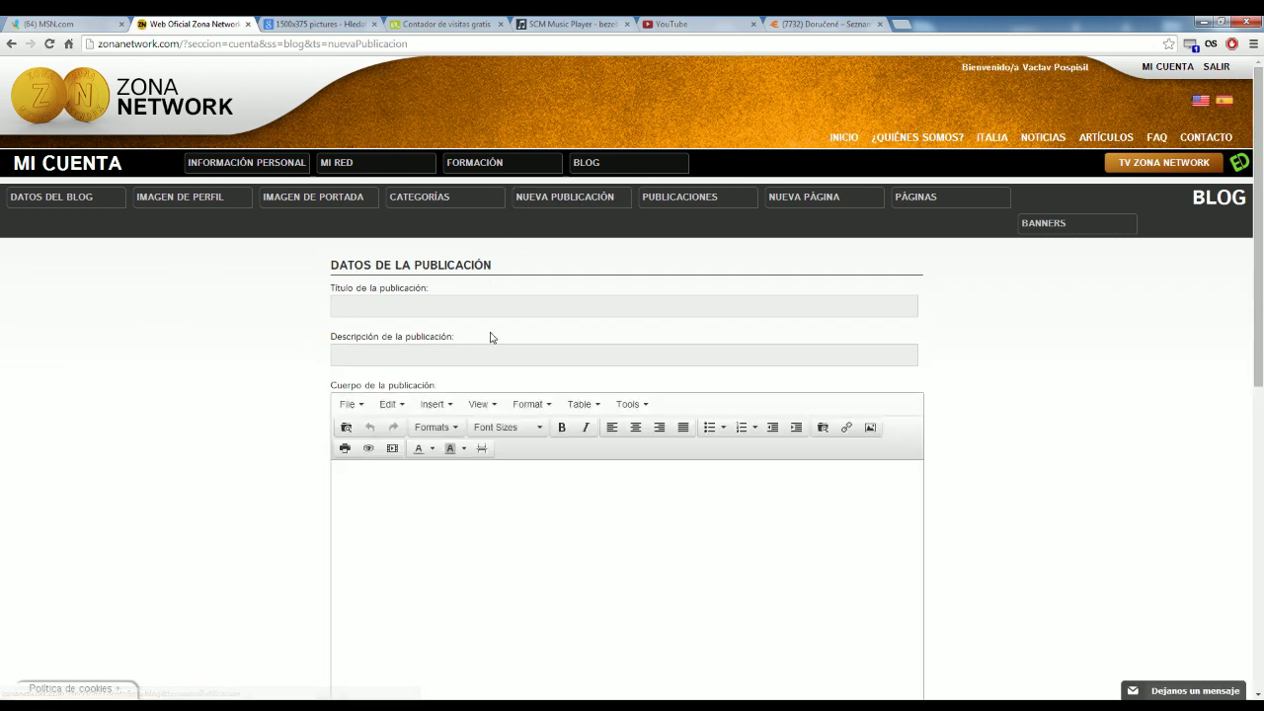
click(489, 306)
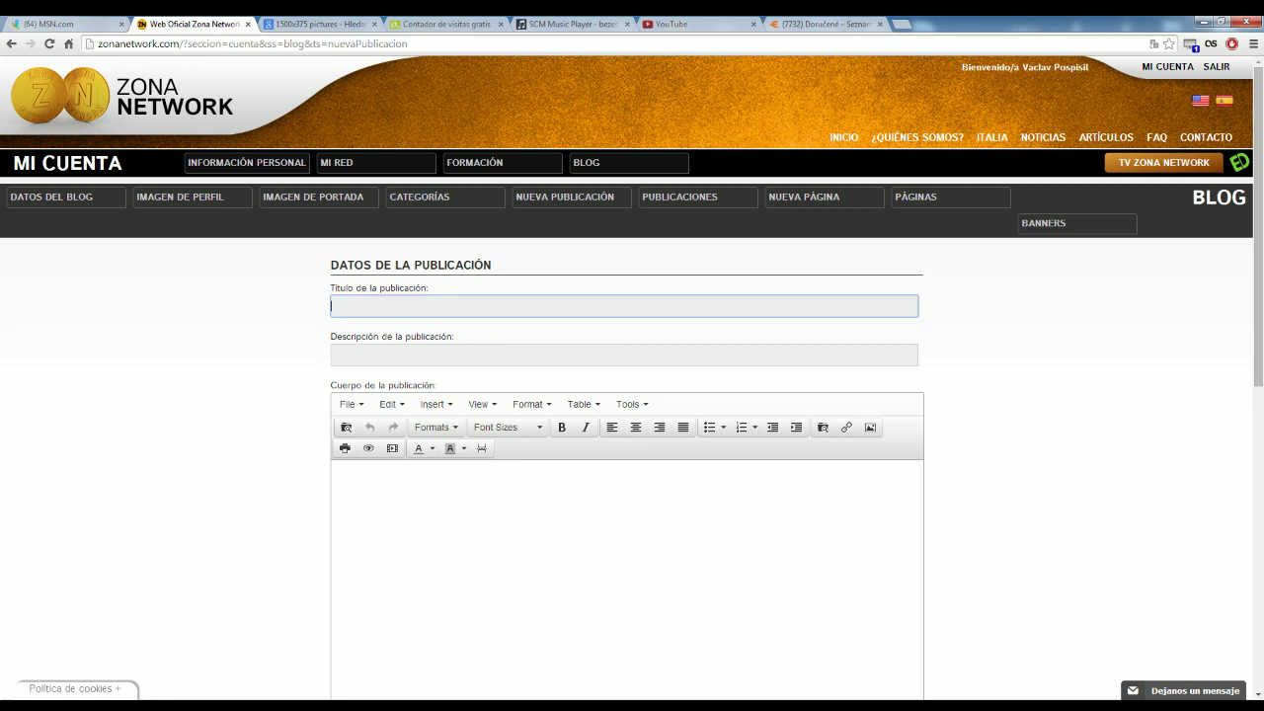
click(565, 508)
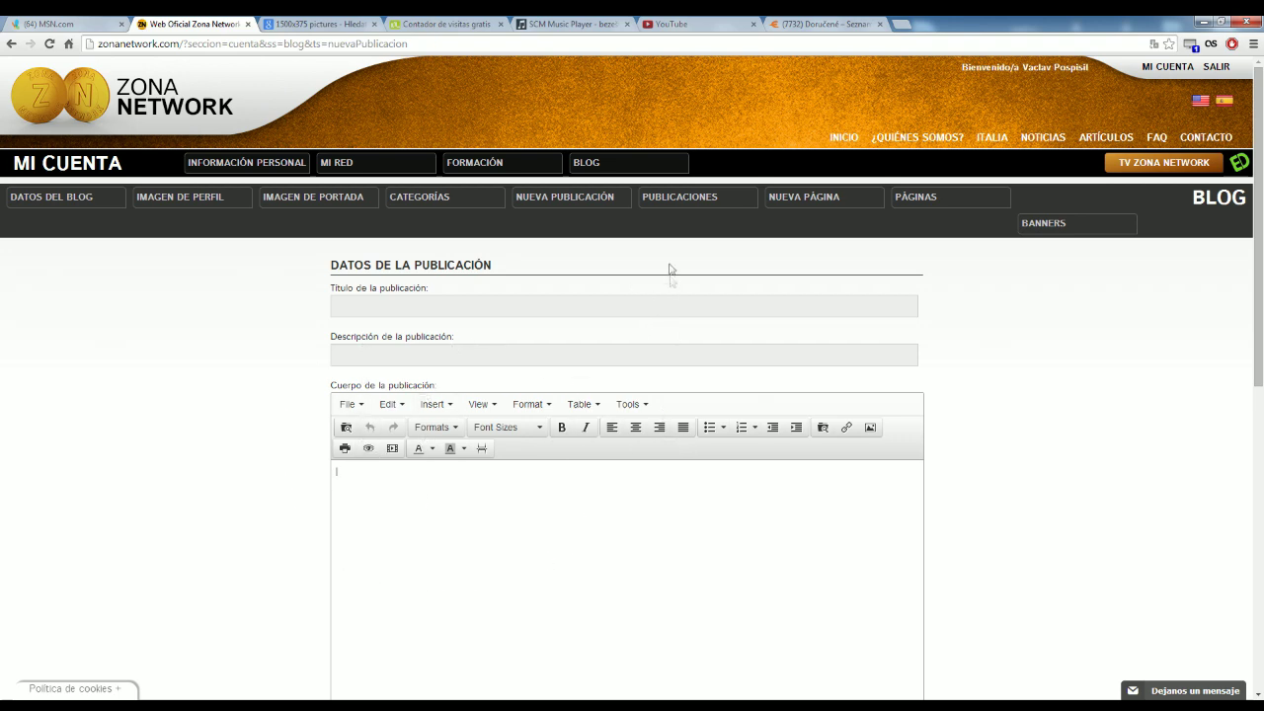
Step: Open the list of publications and open the "Call of Duty: Ghost" post for editing
click(667, 205)
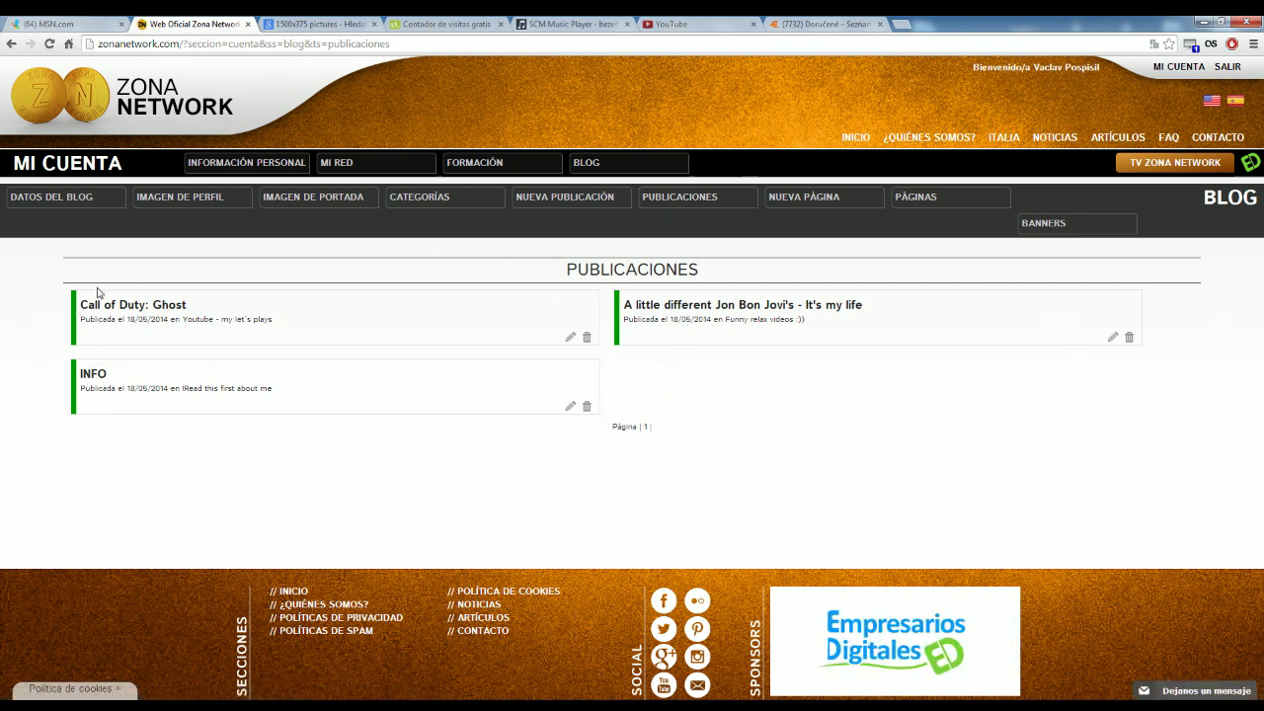
click(569, 341)
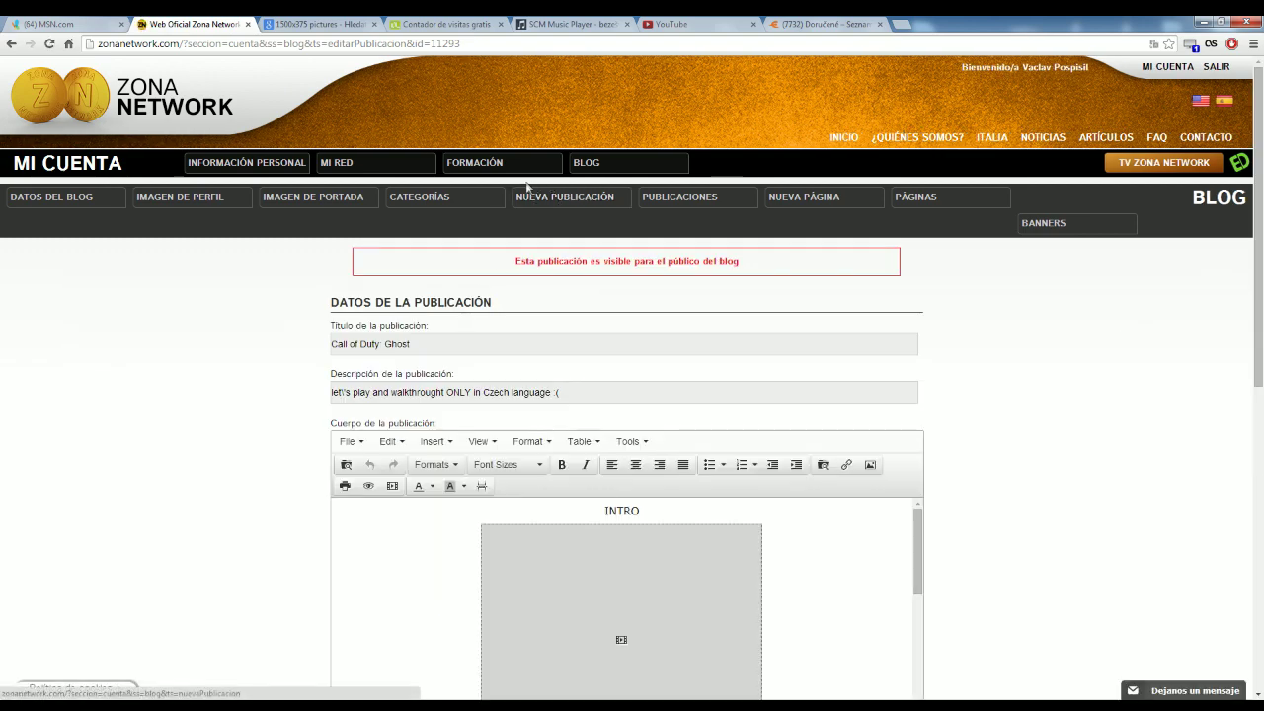
Step: Examine the "Call of Duty: Ghost" post's editing form, from its title, description and body down to its tags and publishing categories
scroll(620, 296, down, 2)
scroll(620, 464, down, 3)
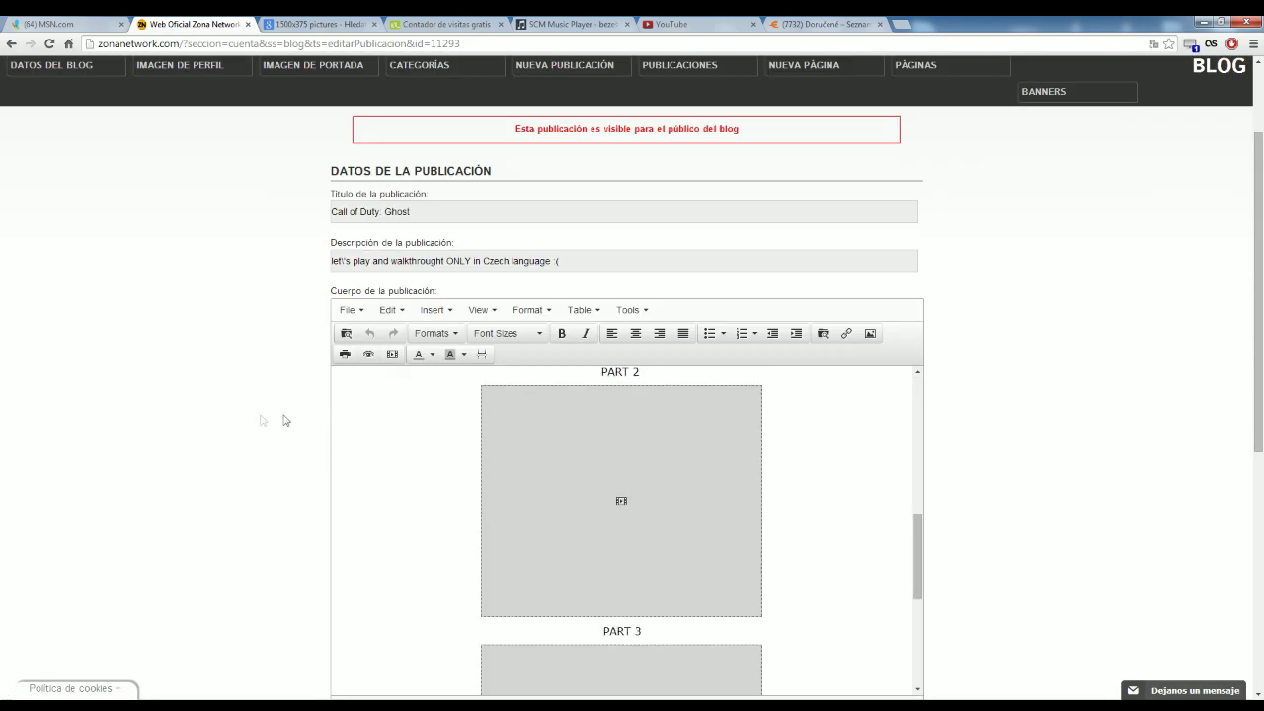
scroll(290, 418, down, 3)
scroll(247, 336, up, 1)
scroll(287, 415, down, 3)
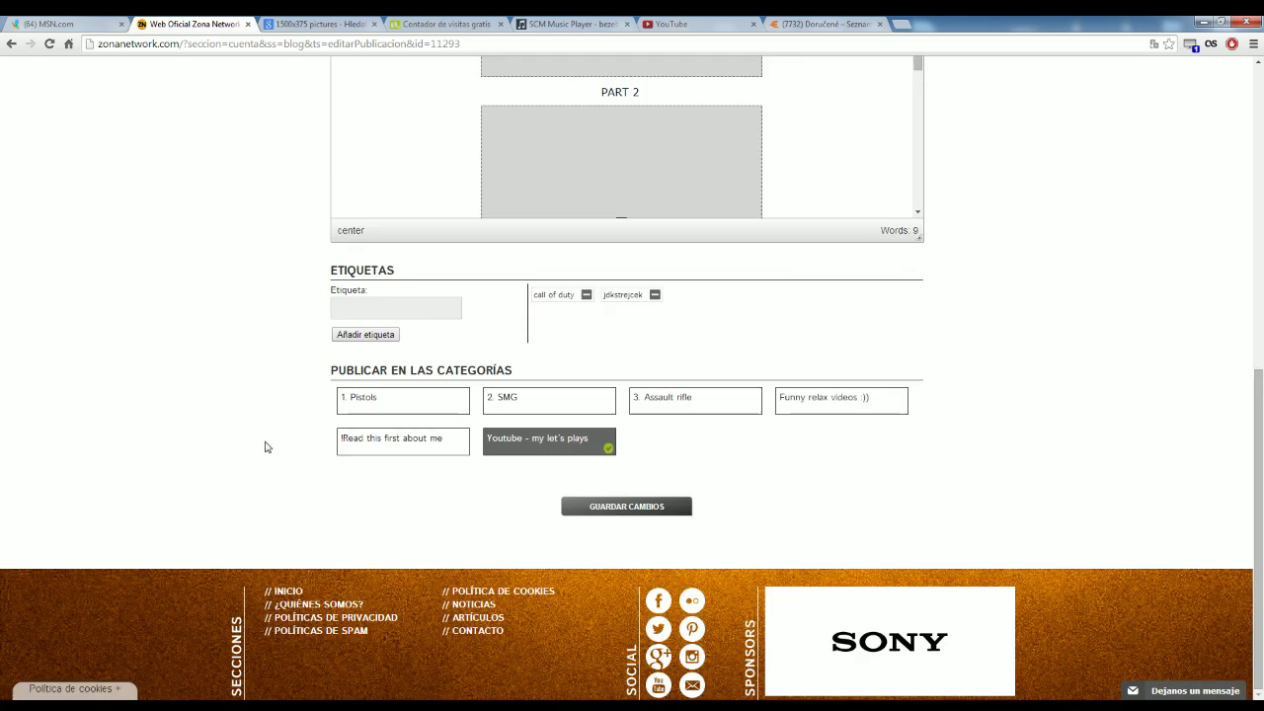
scroll(464, 435, up, 5)
scroll(326, 367, down, 3)
scroll(404, 525, up, 8)
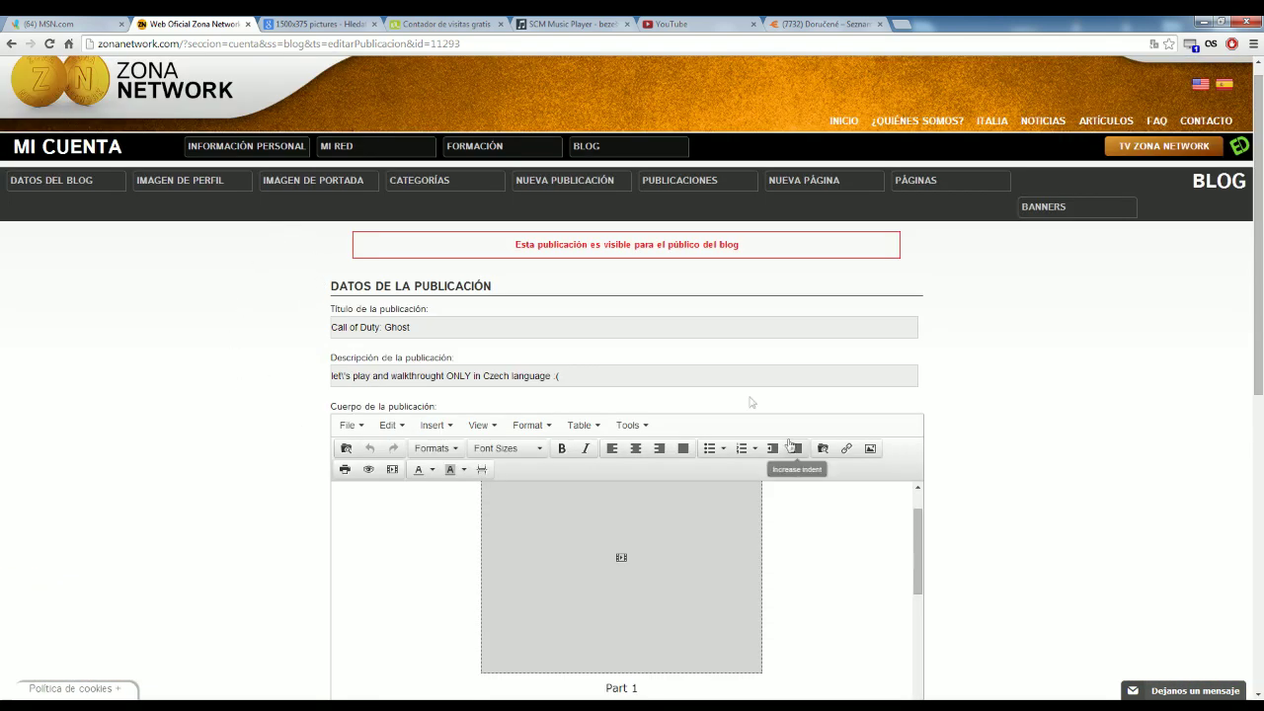
Step: Return to the list of publications and view "A little different Jon Bon Jovi's - It's my life" on the public blog
click(665, 185)
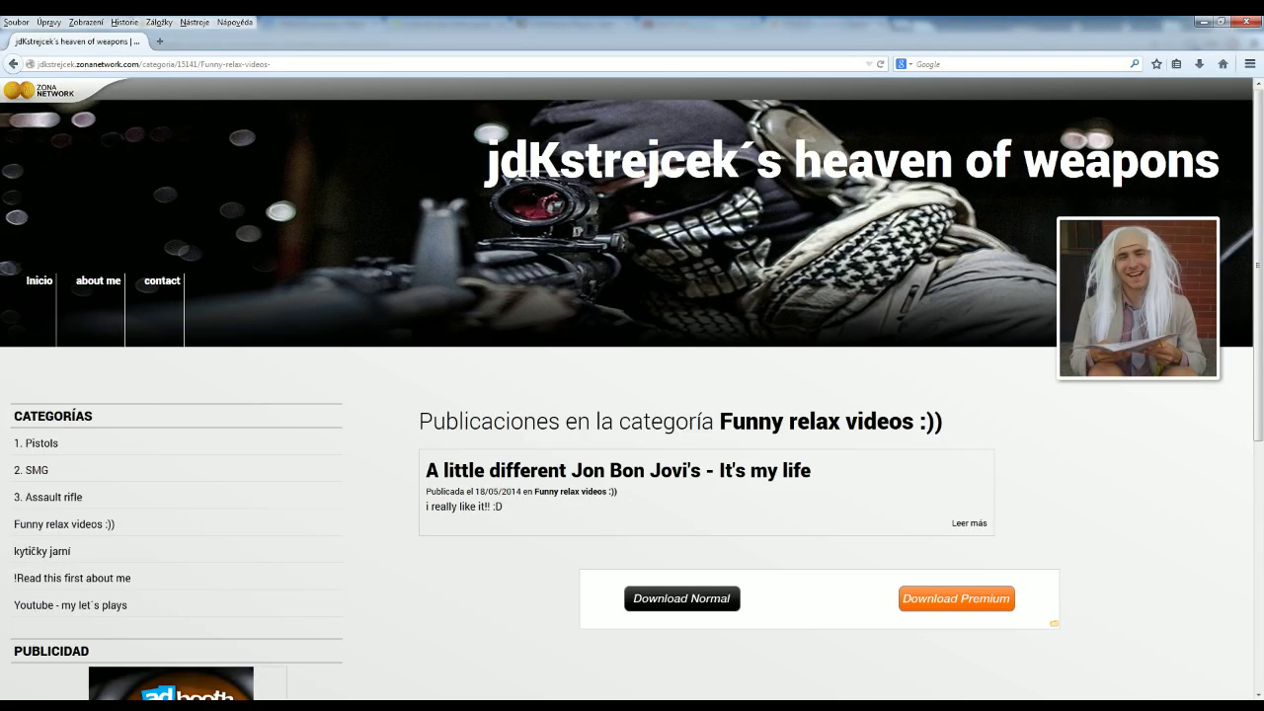
click(483, 474)
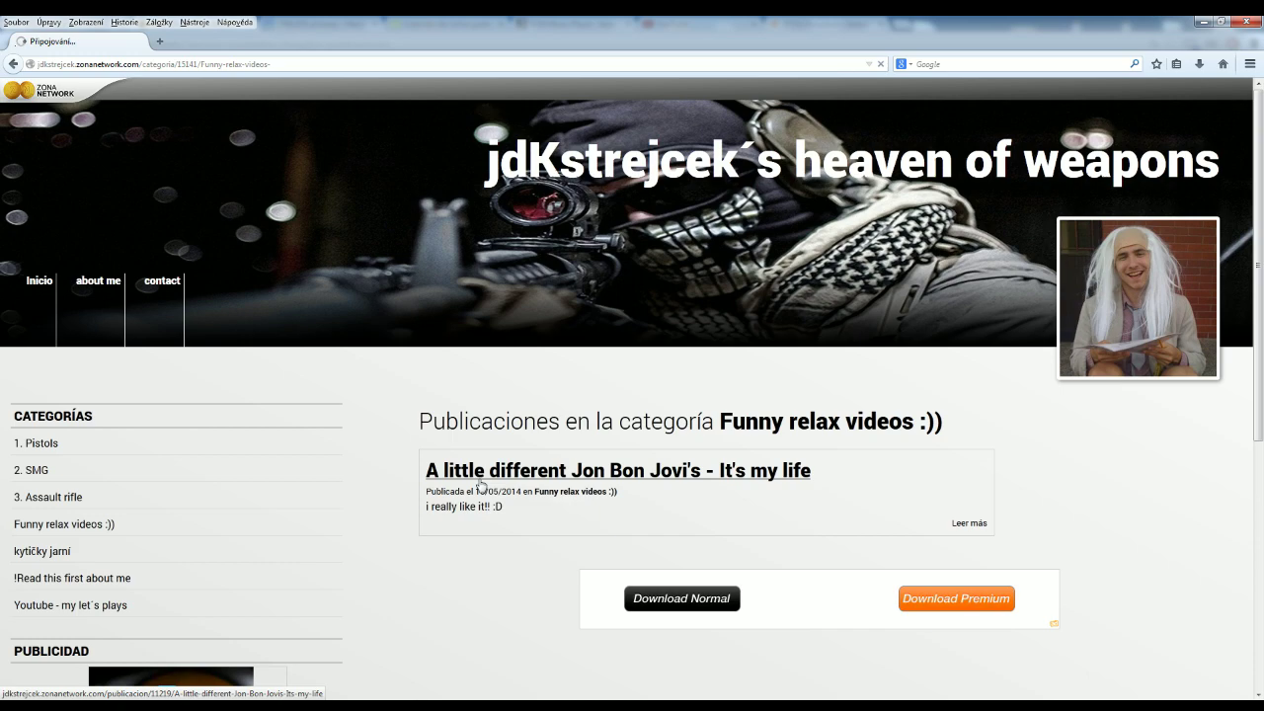
scroll(649, 496, down, 3)
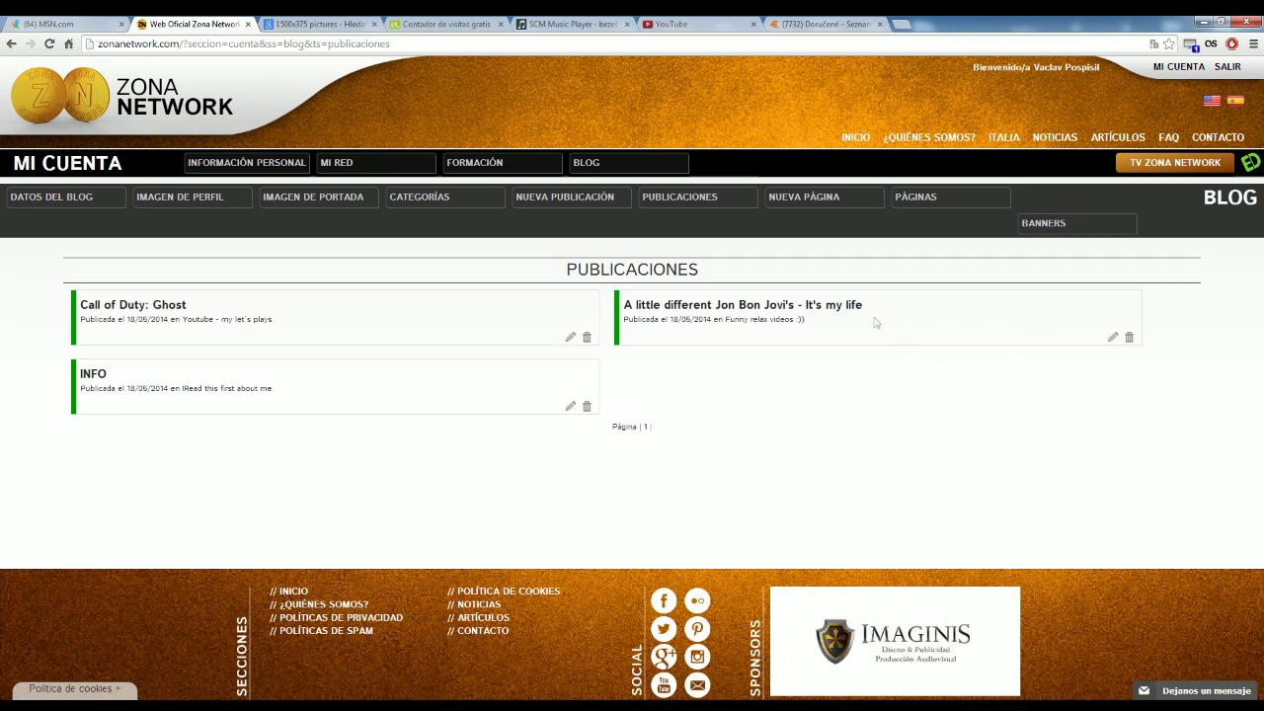
Step: Open the form for a new blog page and title it "zona network"
click(805, 201)
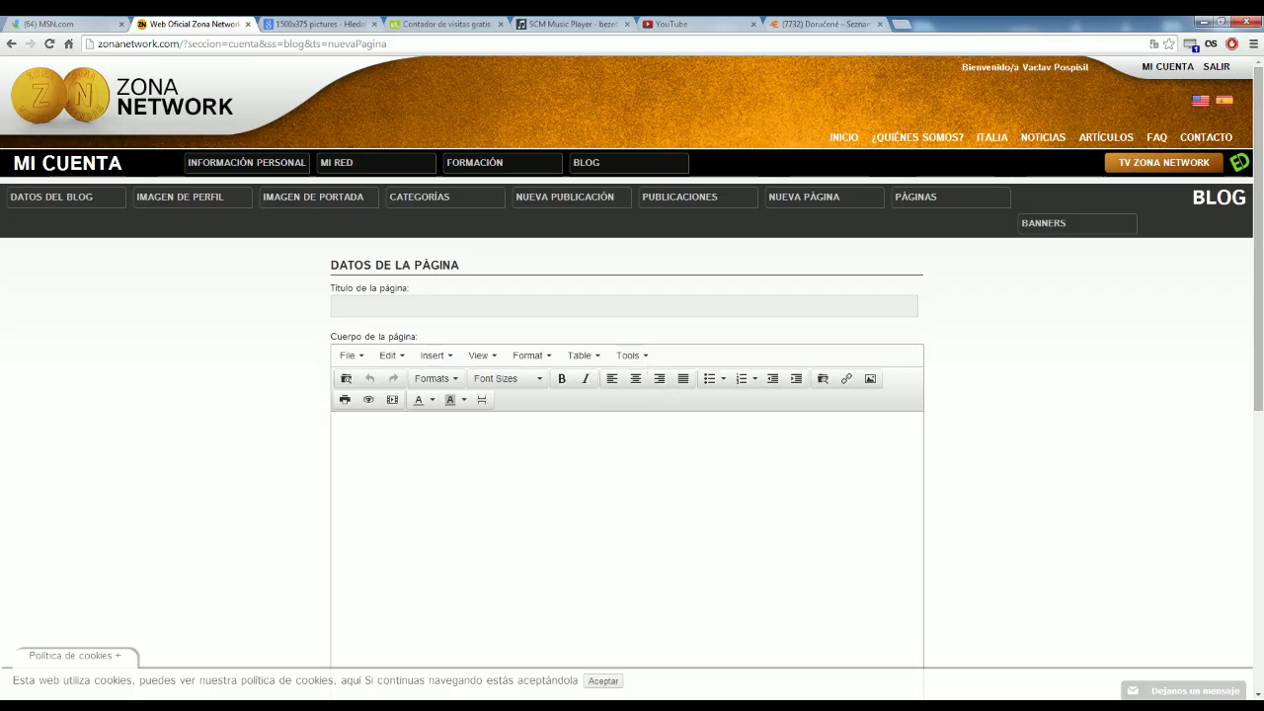
click(624, 306)
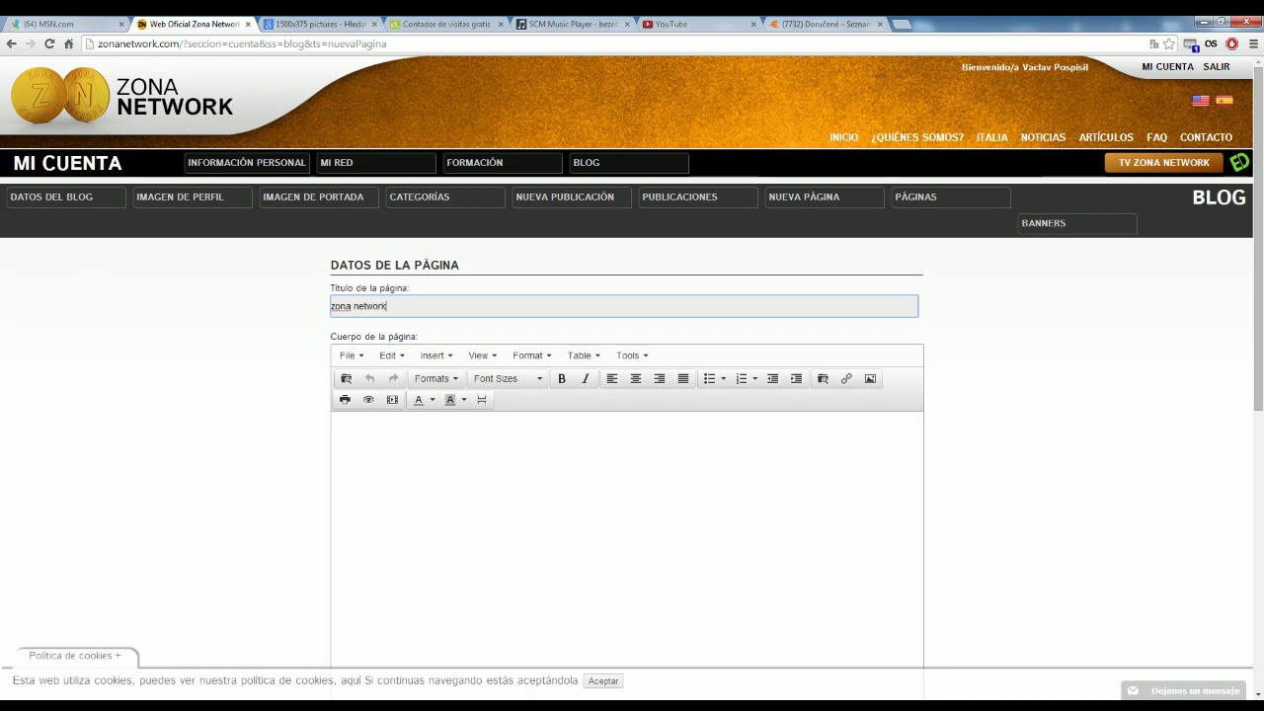
scroll(482, 471, up, 3)
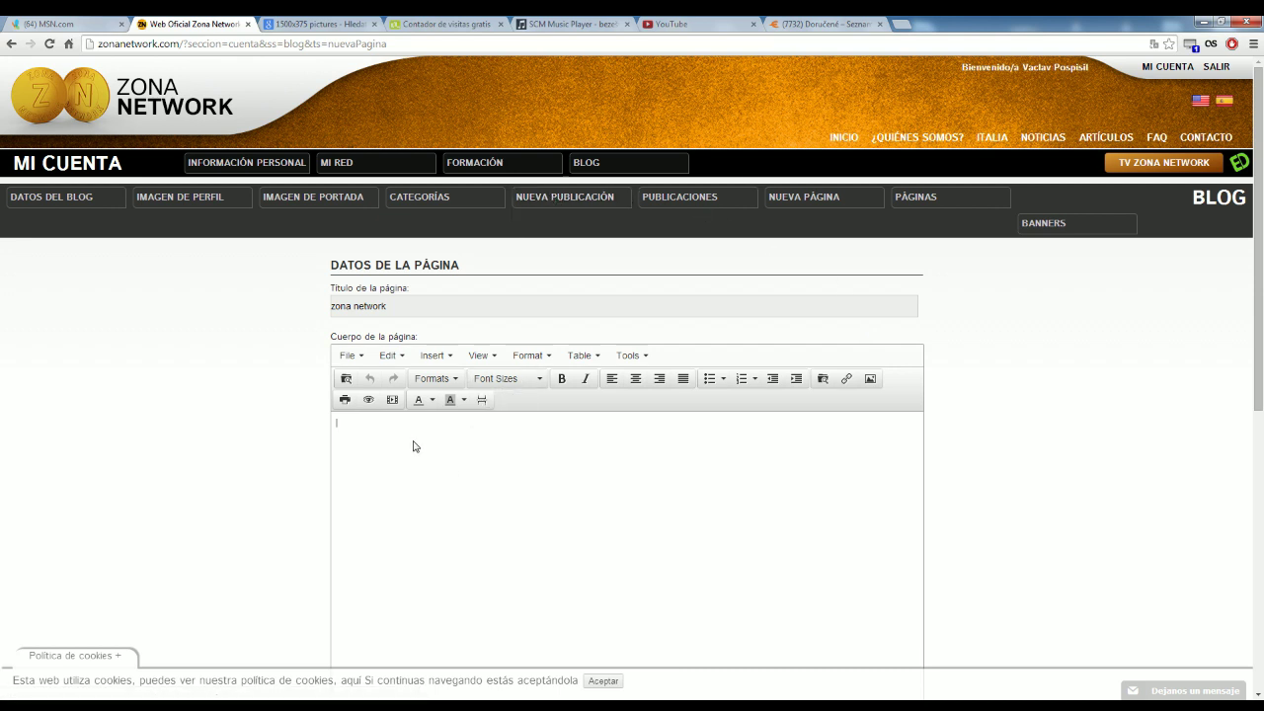
drag(391, 306, 305, 310)
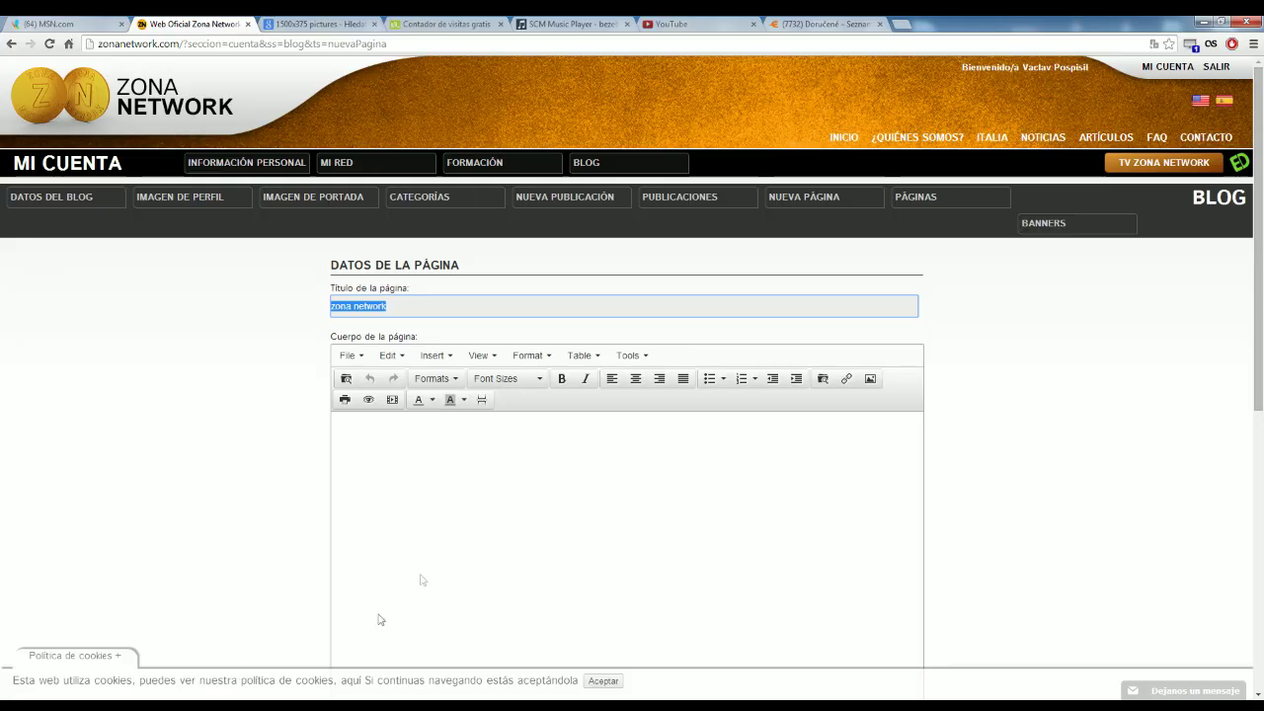
Step: Fill the new page's body with the placeholder text "fsdflasylksdfklsdowo lslel afwe" and look over the form down to its tags
click(432, 537)
text(fsdflasylksdfklsdow;)
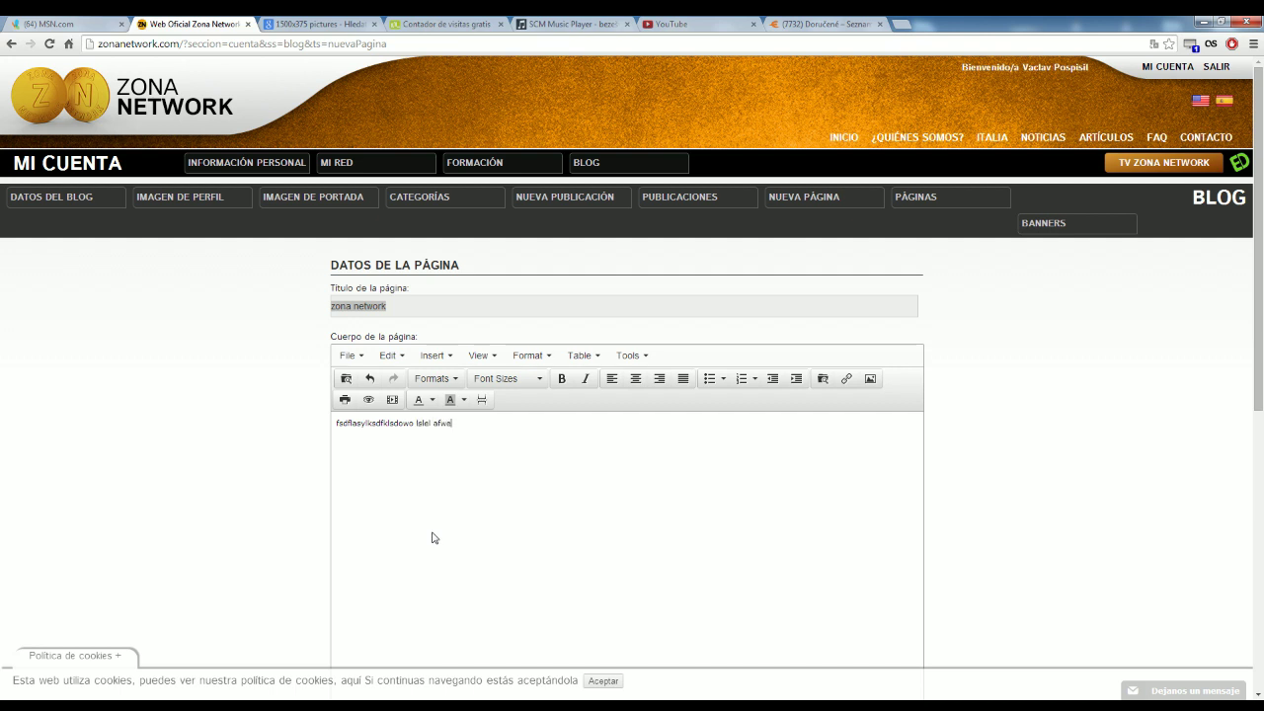
scroll(519, 491, down, 5)
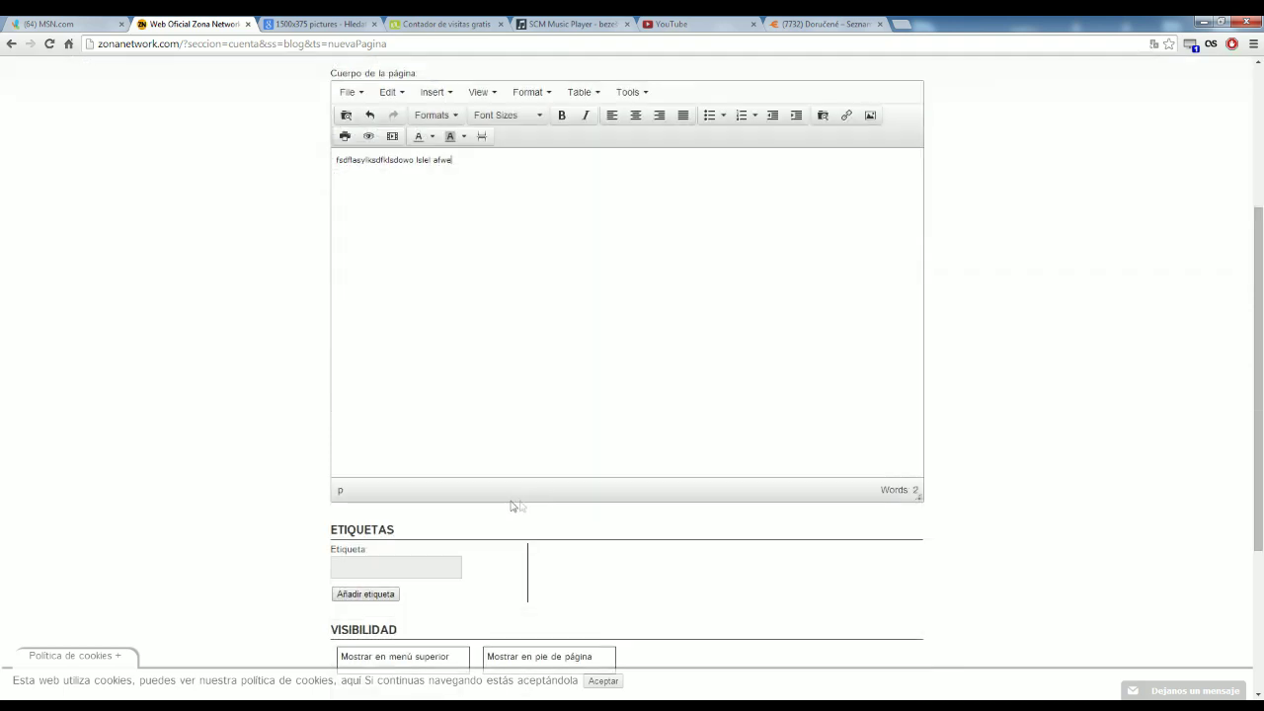
scroll(523, 464, up, 5)
scroll(444, 469, down, 3)
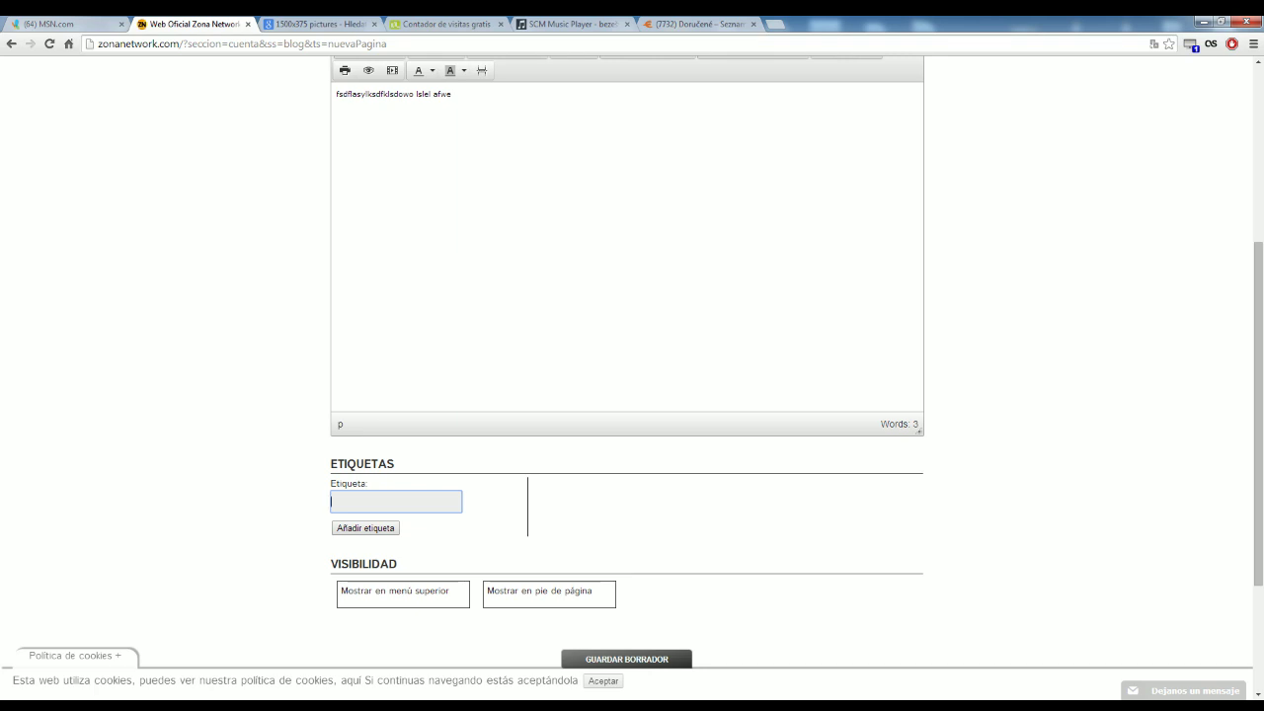
Step: Load youtube.com in the browser tab that shows the Seznam mailbox
click(661, 26)
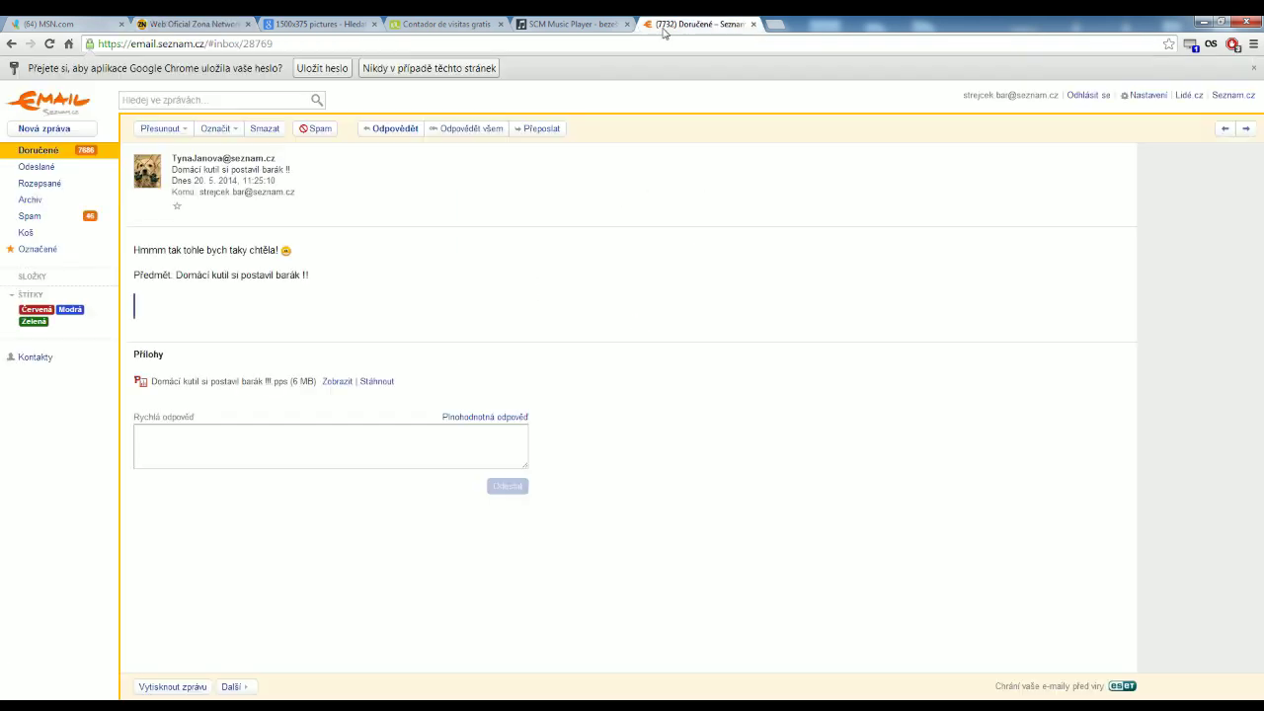
key(ctrl+l)
text(youtube.com)
key(Return)
click(573, 24)
click(658, 22)
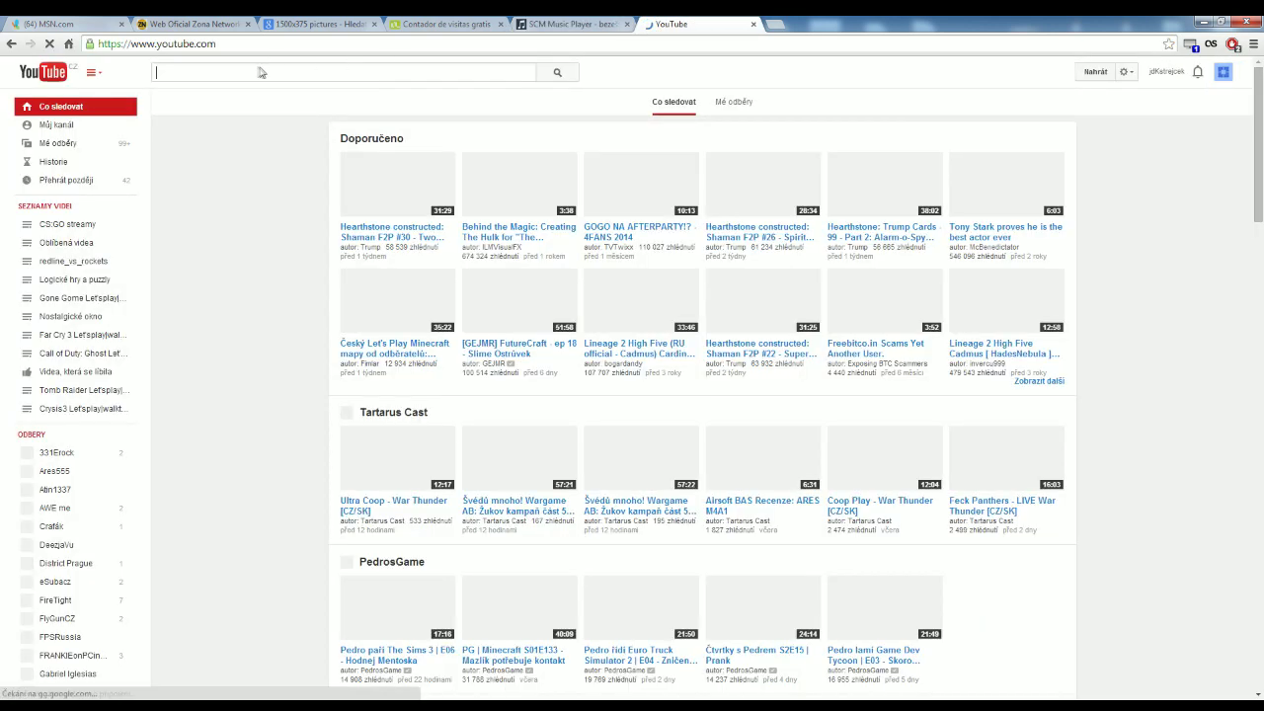
Step: Search YouTube for "zona network" and look through the video results
click(253, 76)
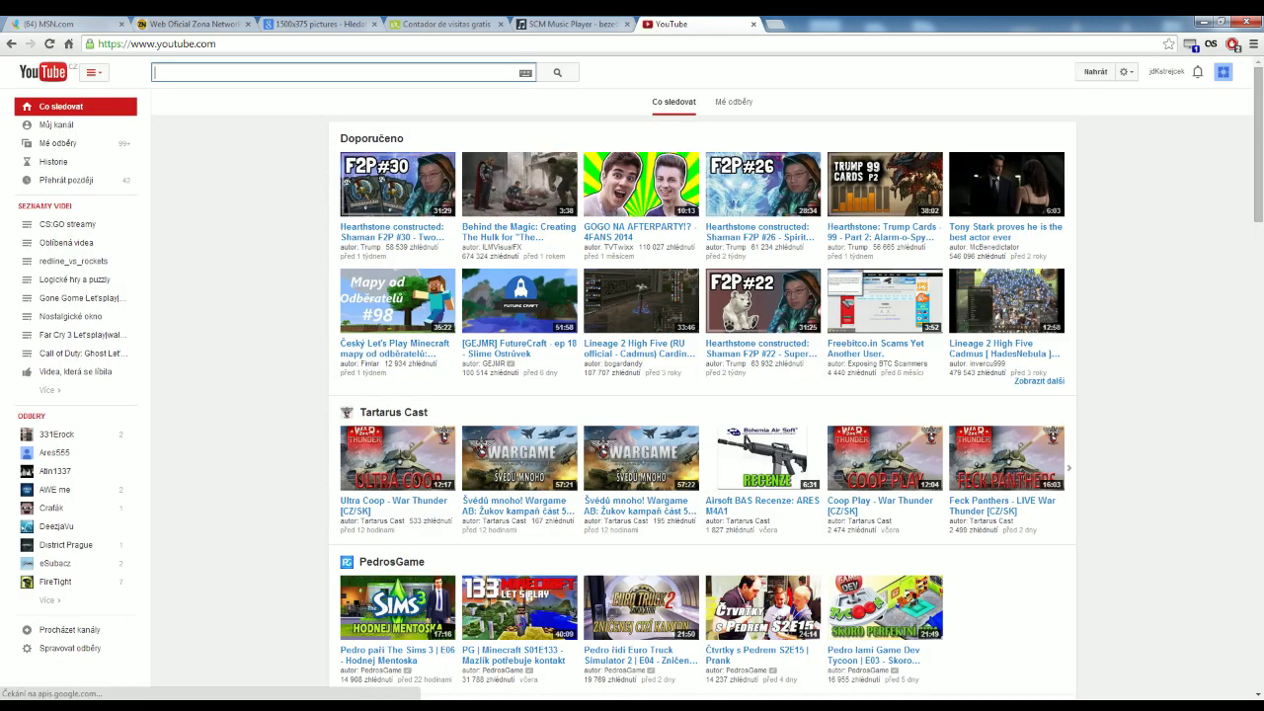
text(zona network)
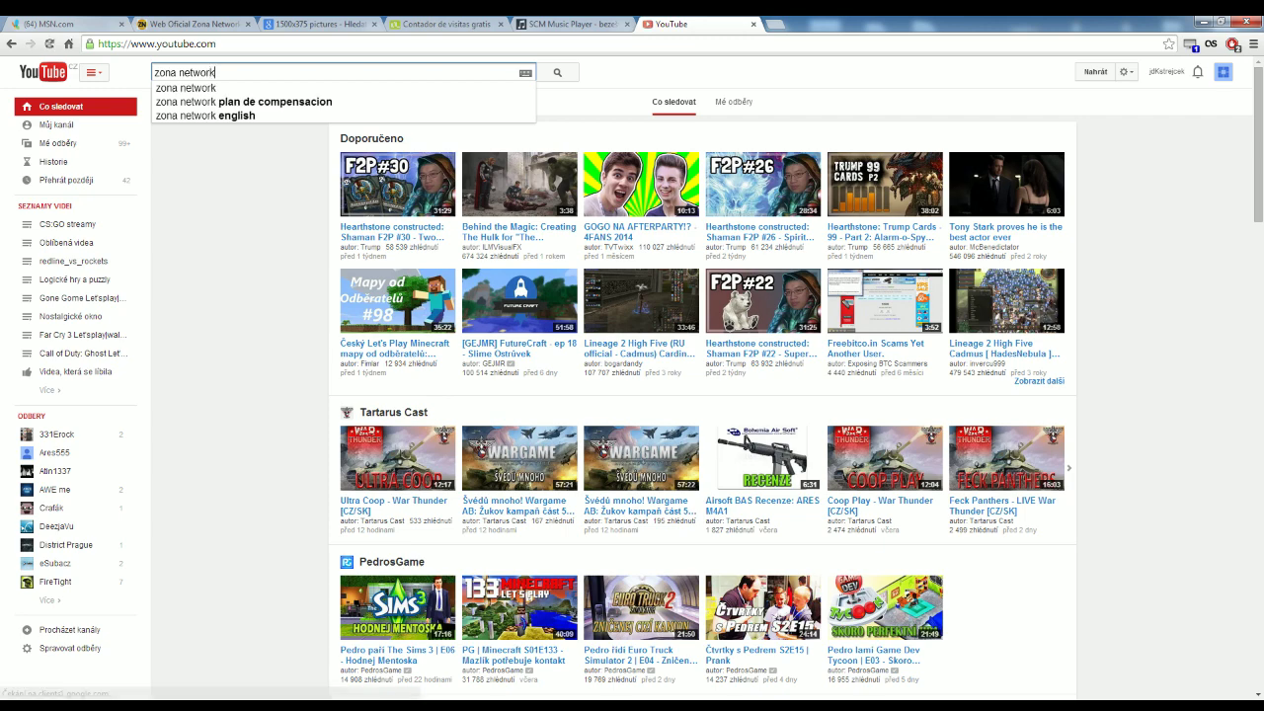
key(Return)
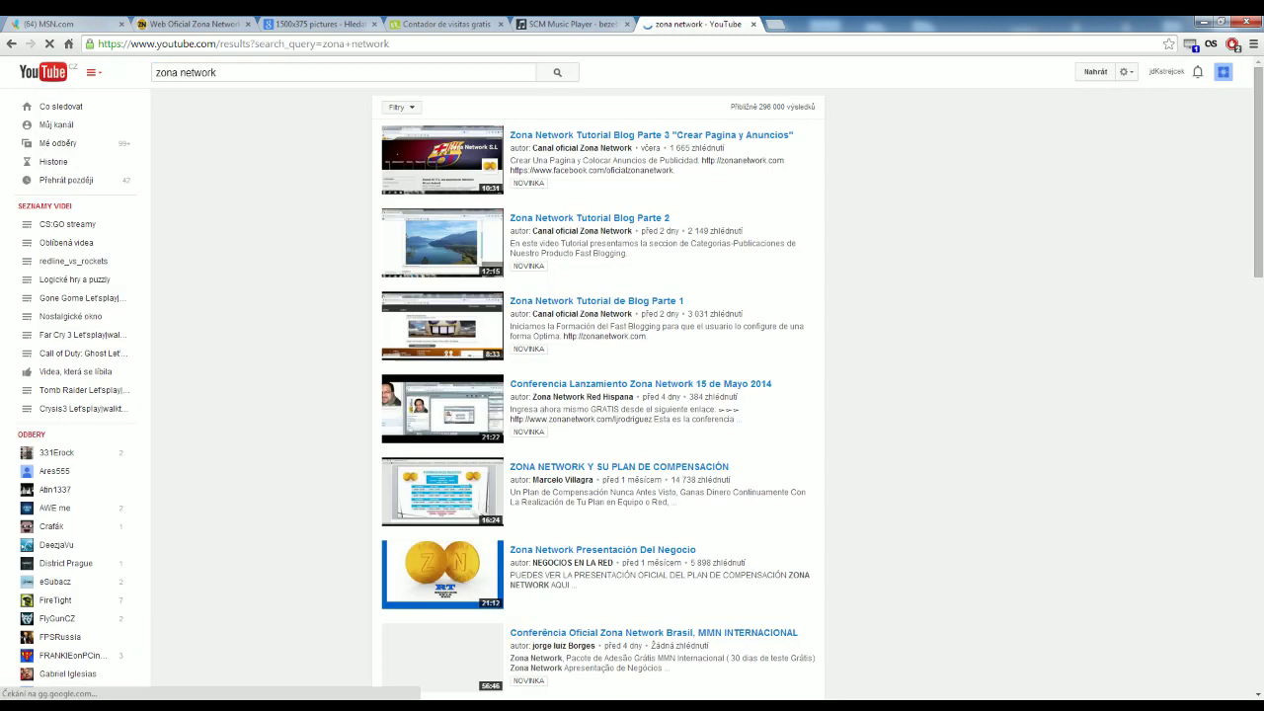
scroll(588, 326, down, 2)
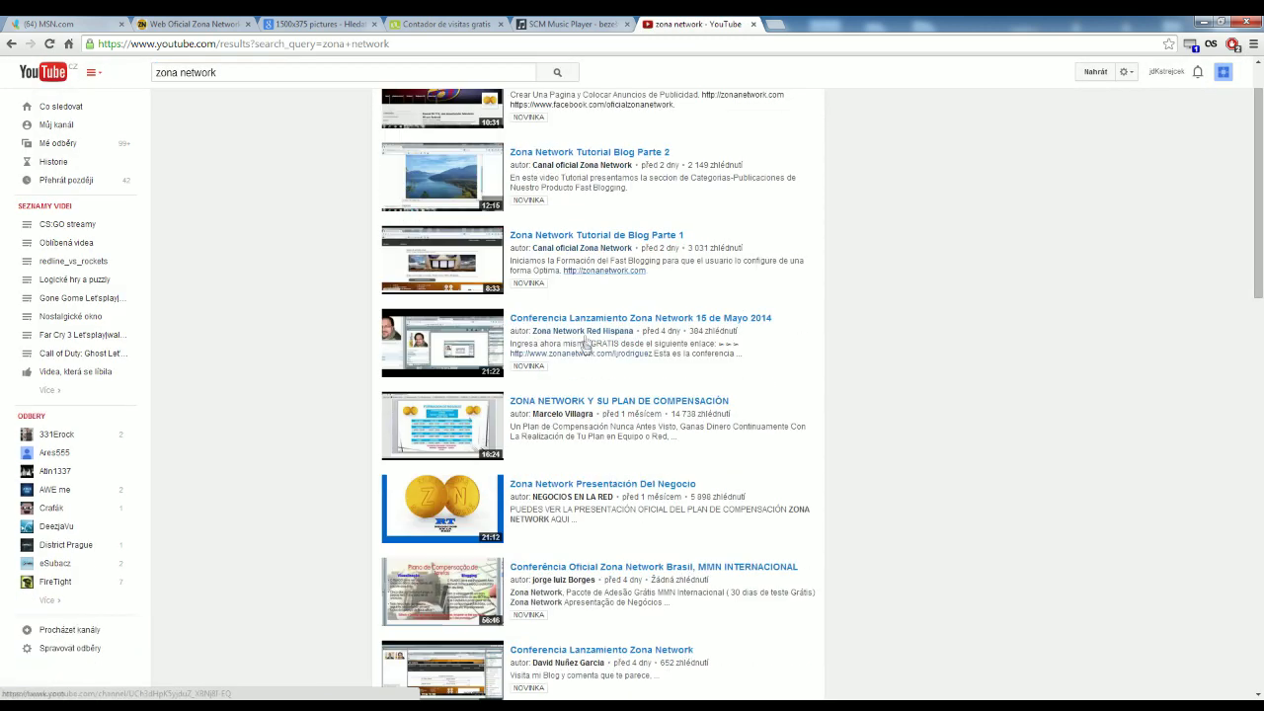
scroll(573, 362, up, 2)
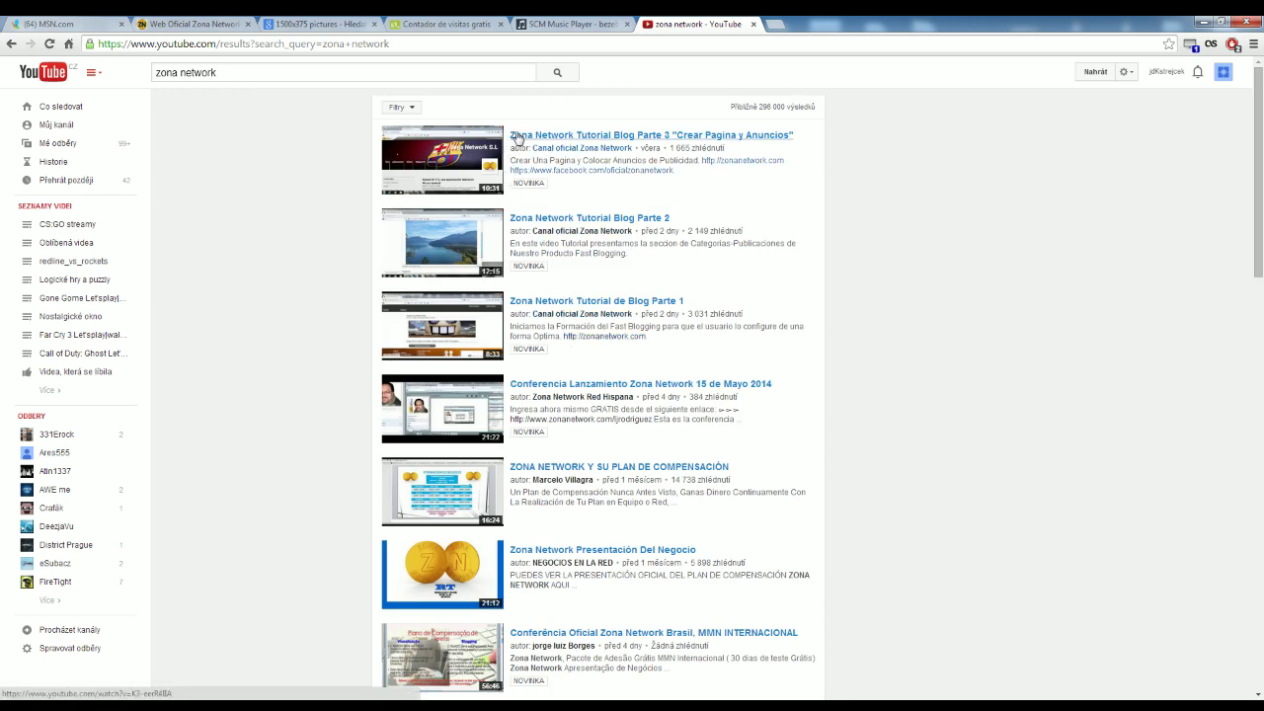
Step: Open google.com in a new browser tab, search for "ceska republika" and examine the first result's description
click(776, 24)
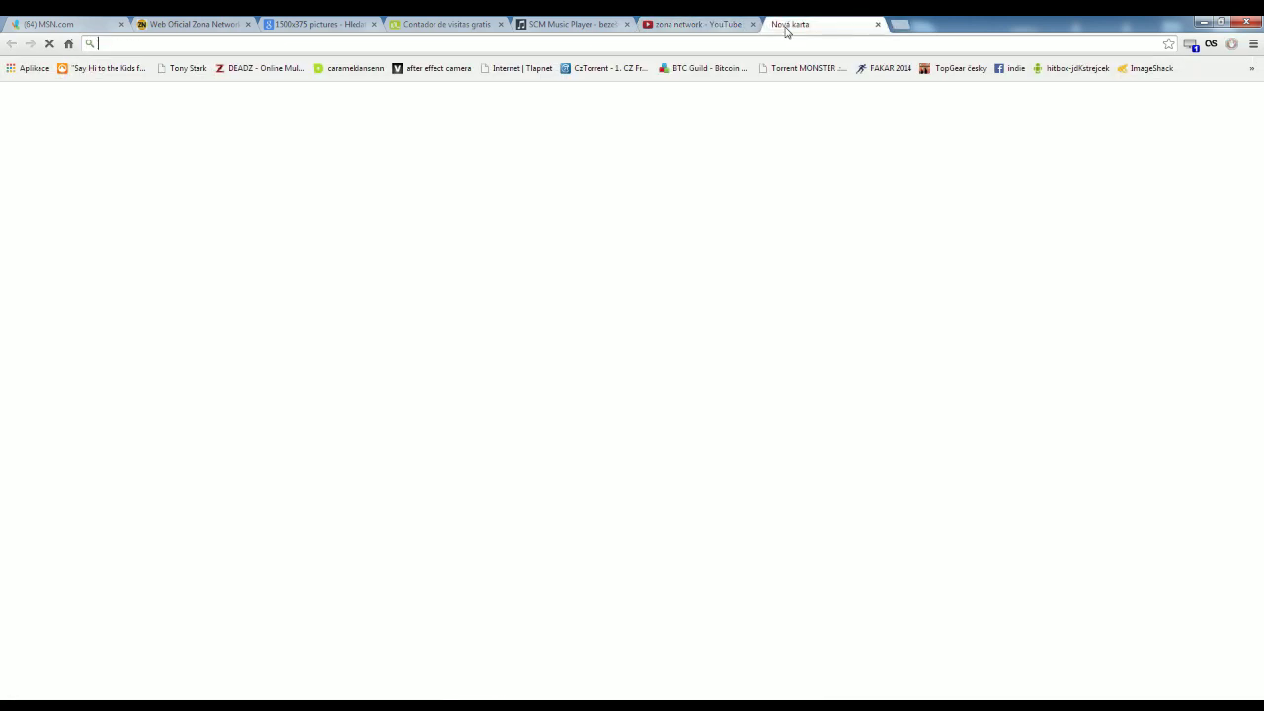
text(google.com)
key(Return)
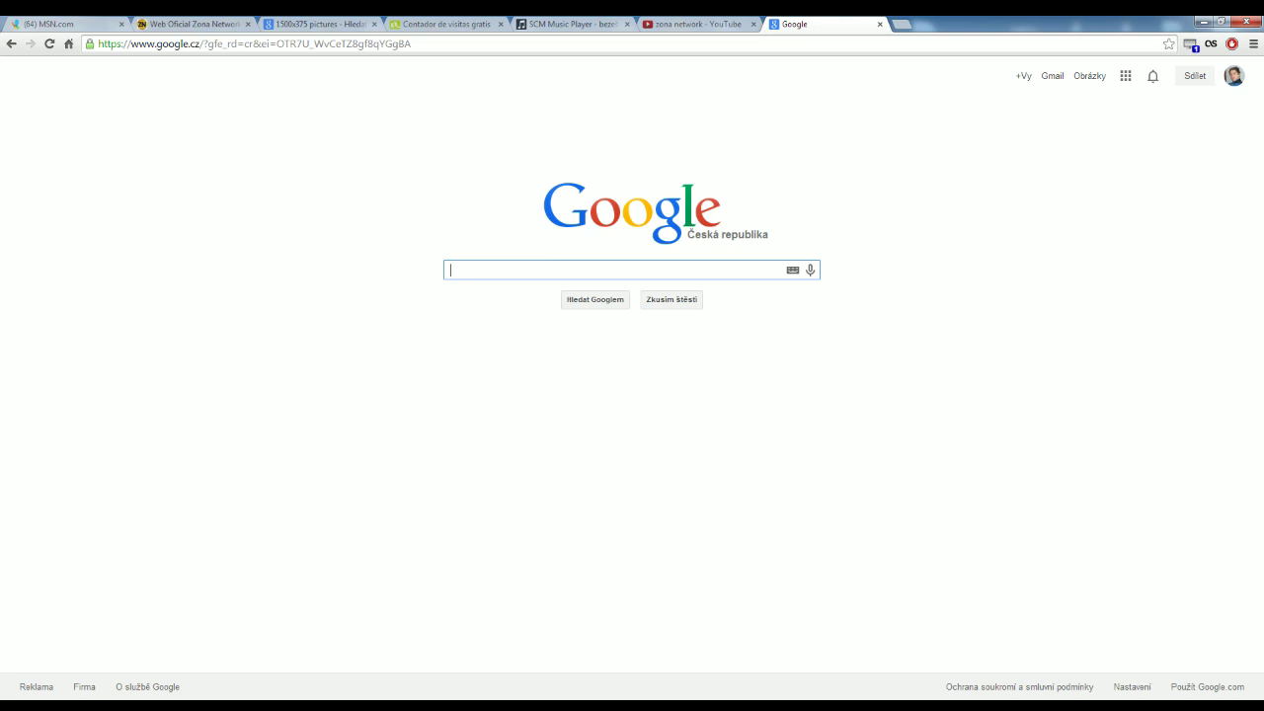
text(ceska rupl)
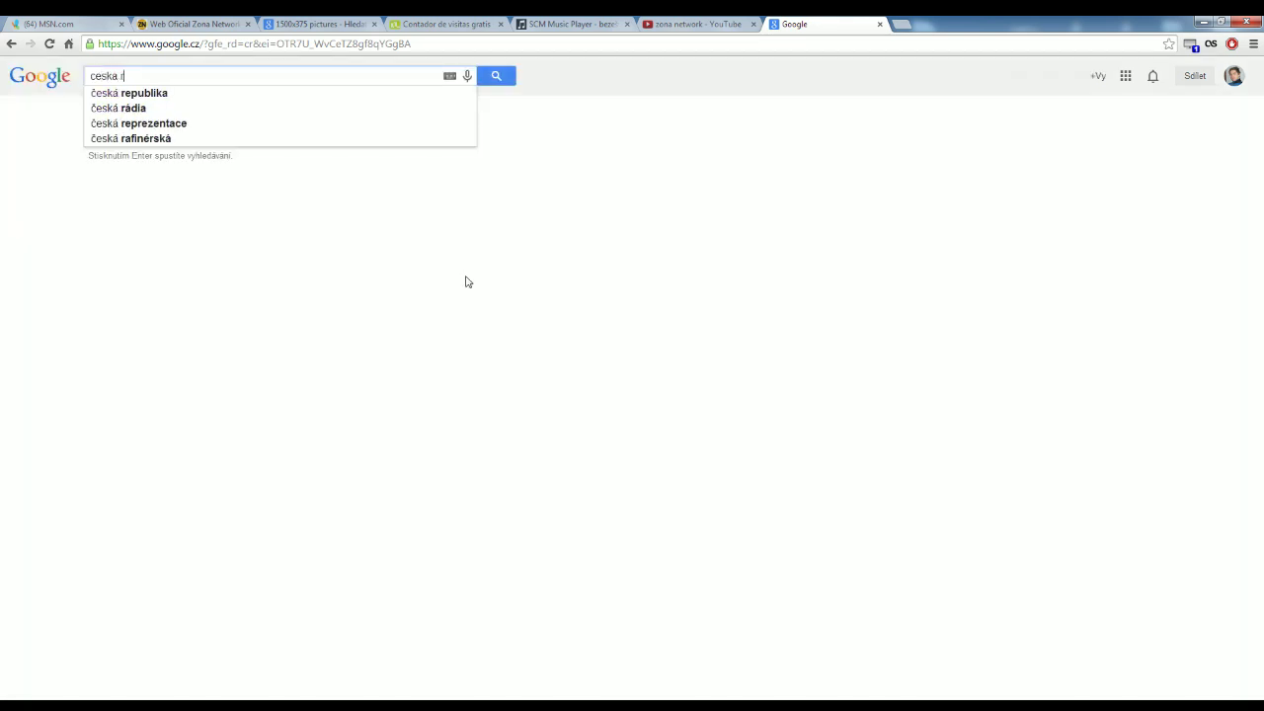
key(BackSpace)
key(BackSpace)
key(BackSpace)
text(epublika)
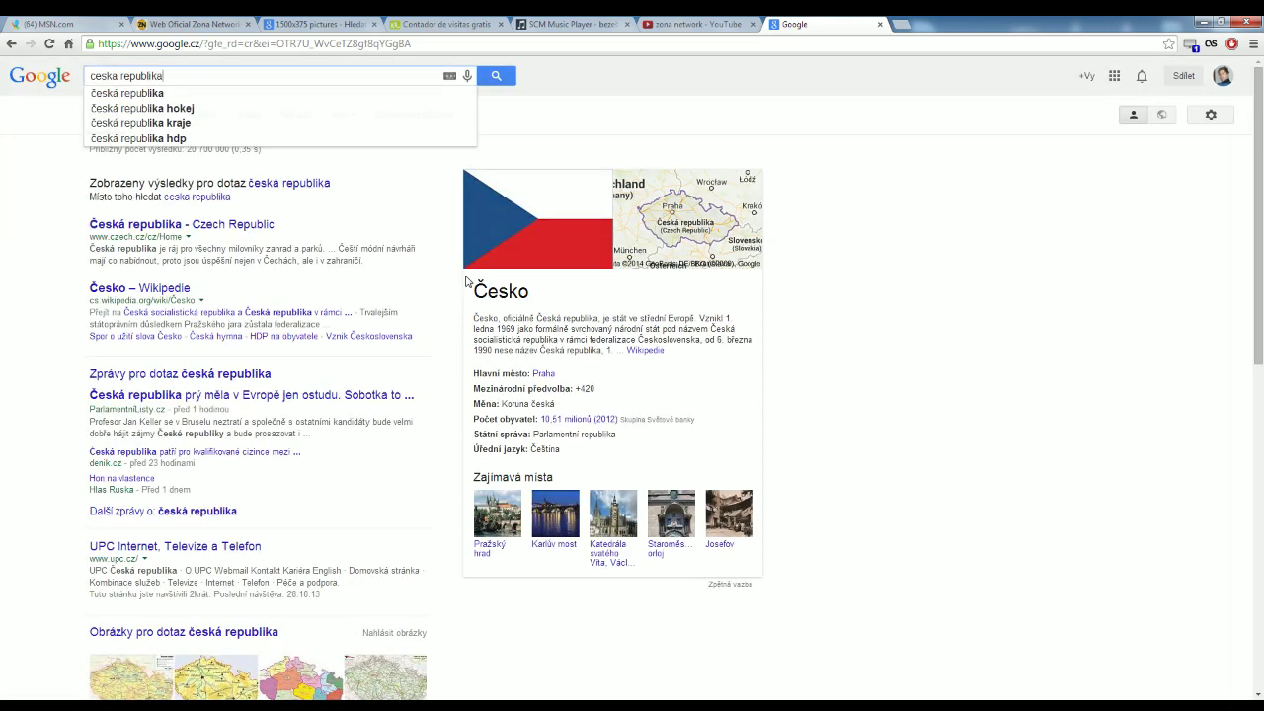
key(Return)
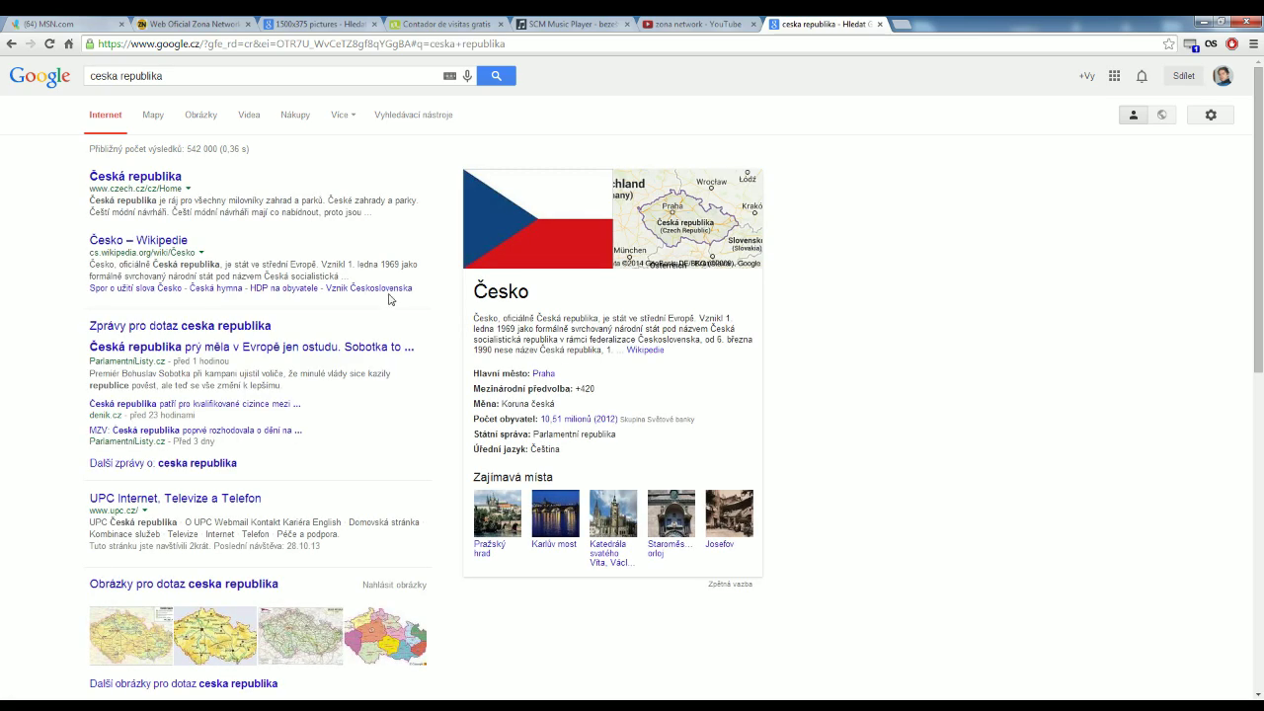
drag(120, 200, 207, 200)
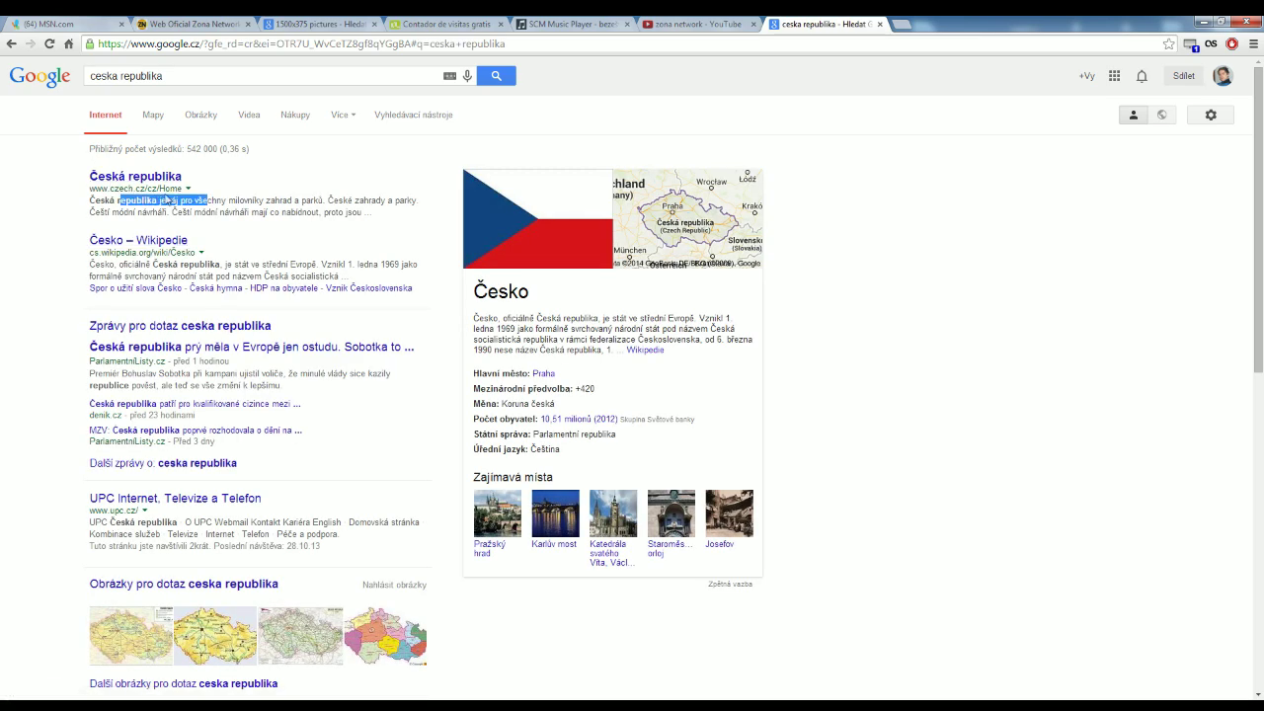
Step: Switch back to the Zona Network new page form and add the tags "sedmikraska" and "jarnicka"
click(539, 22)
click(412, 23)
click(321, 20)
click(190, 23)
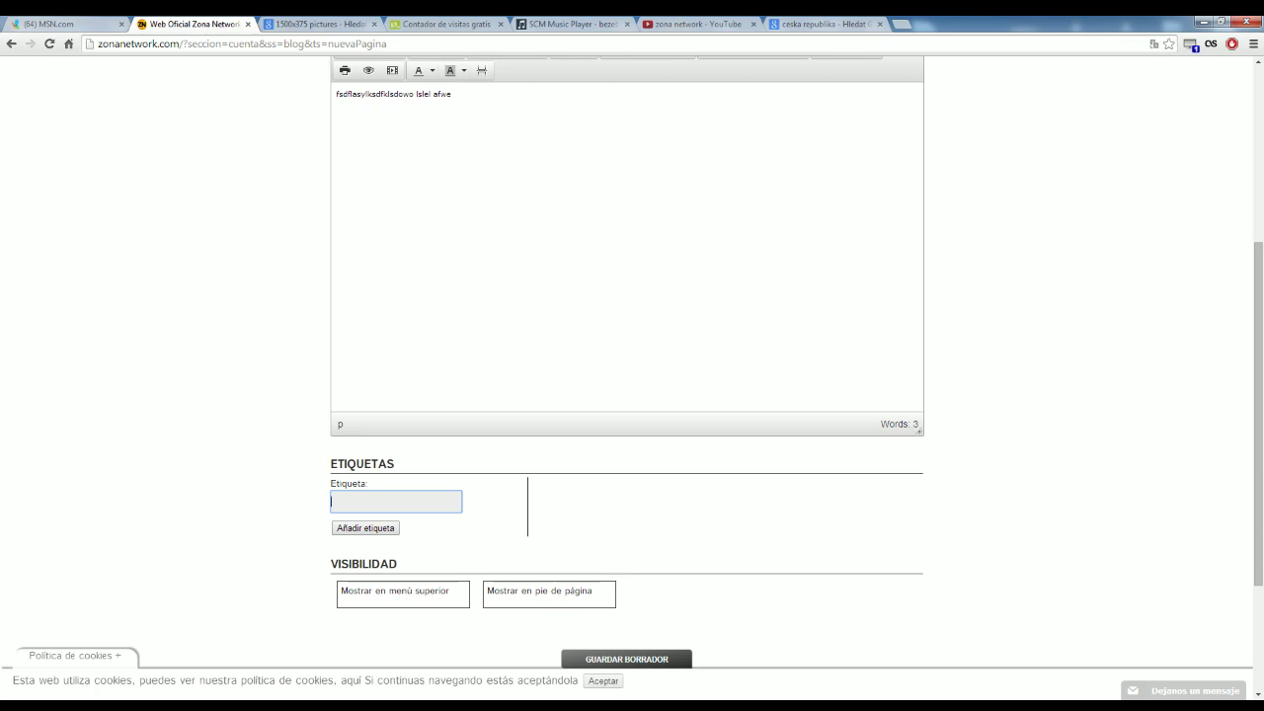
text(sedmikraska)
click(346, 530)
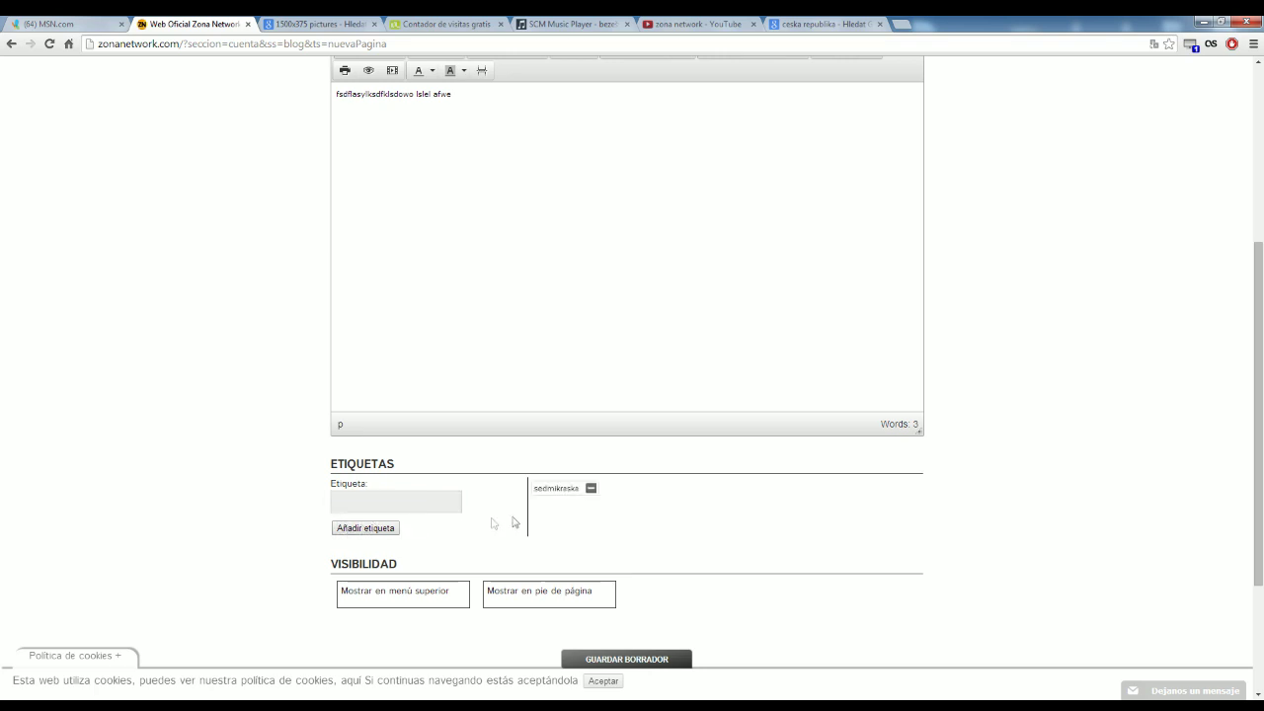
click(395, 502)
text(jarnicka)
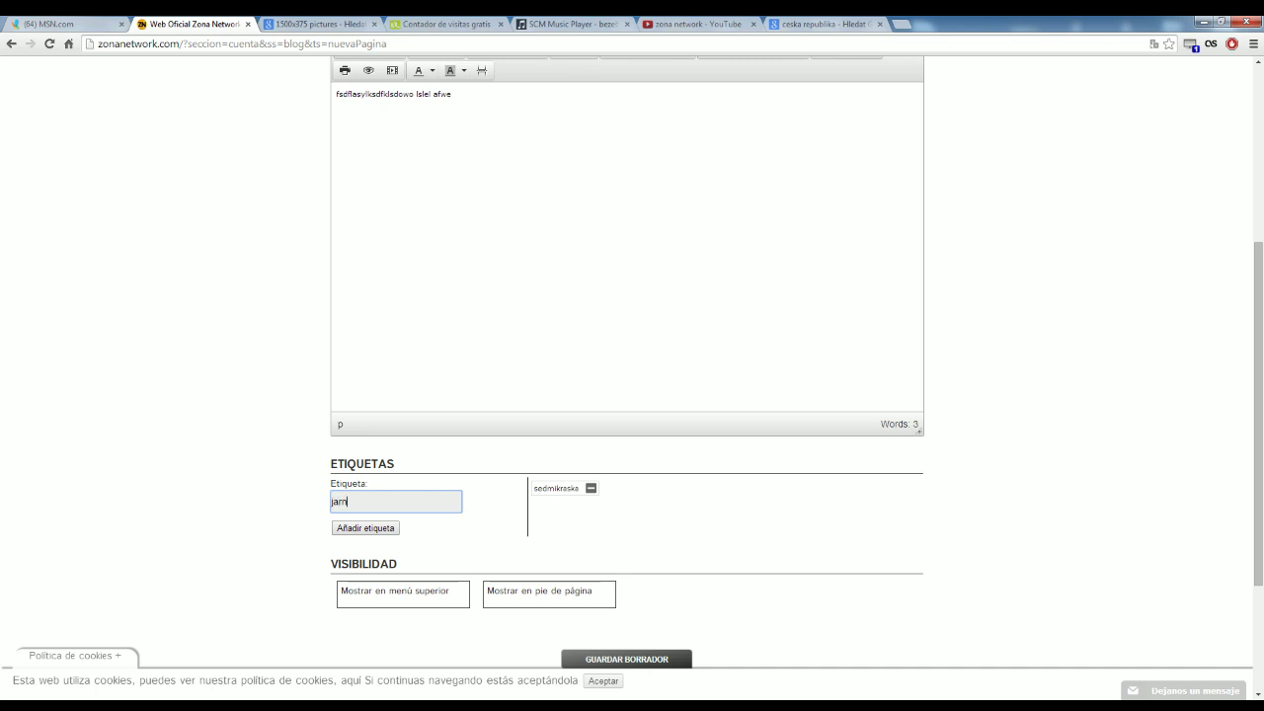
click(375, 527)
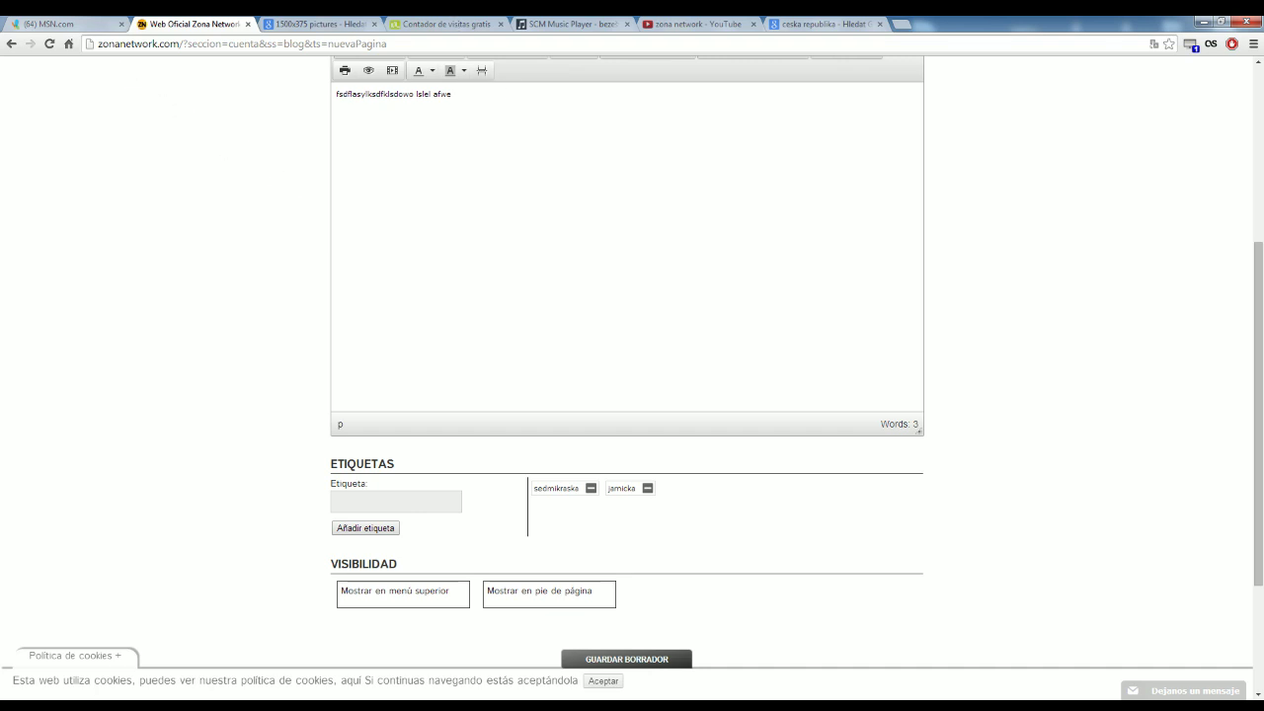
Step: Remove the "sedmikraska" and "jarnicka" tags from the new page
scroll(479, 355, up, 2)
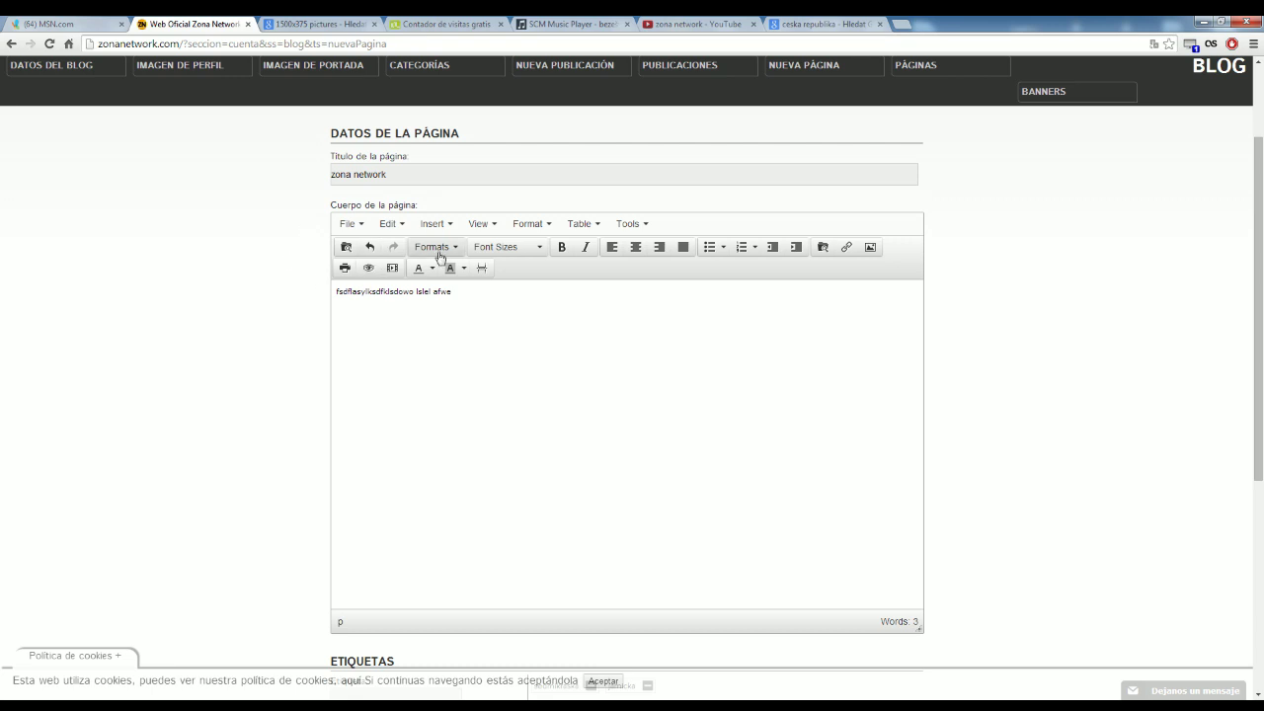
scroll(592, 296, down, 3)
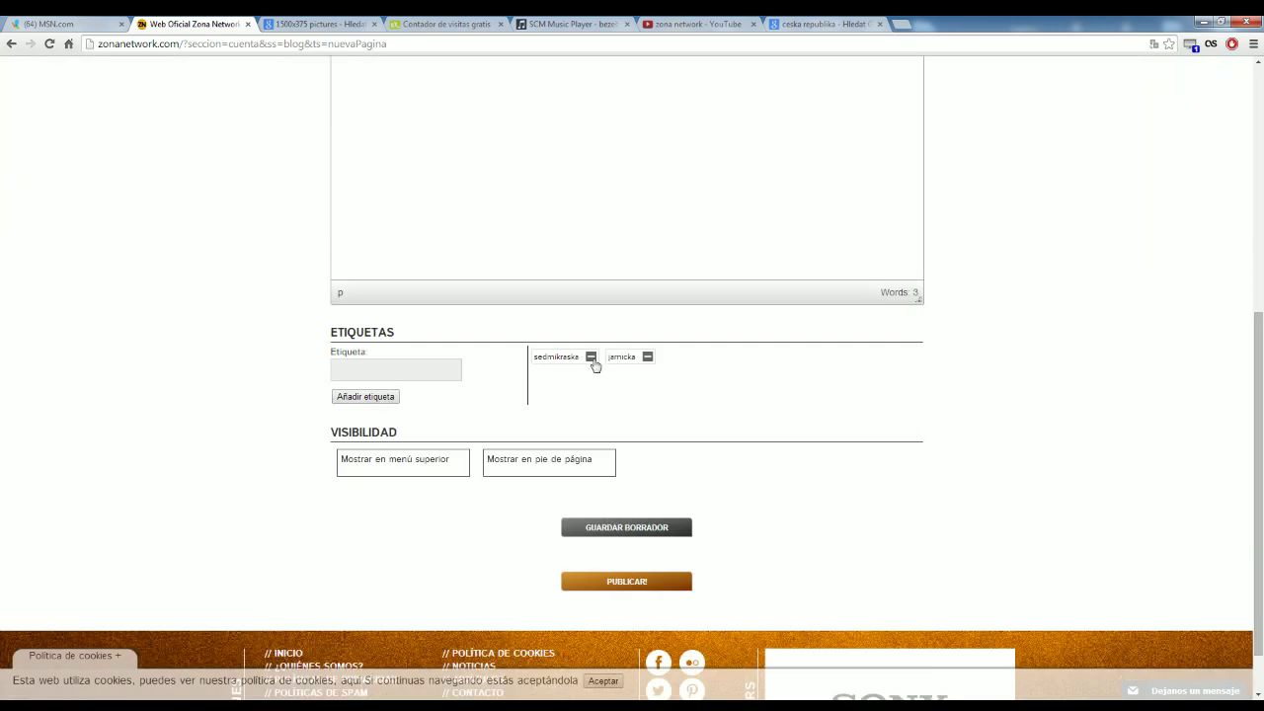
click(591, 359)
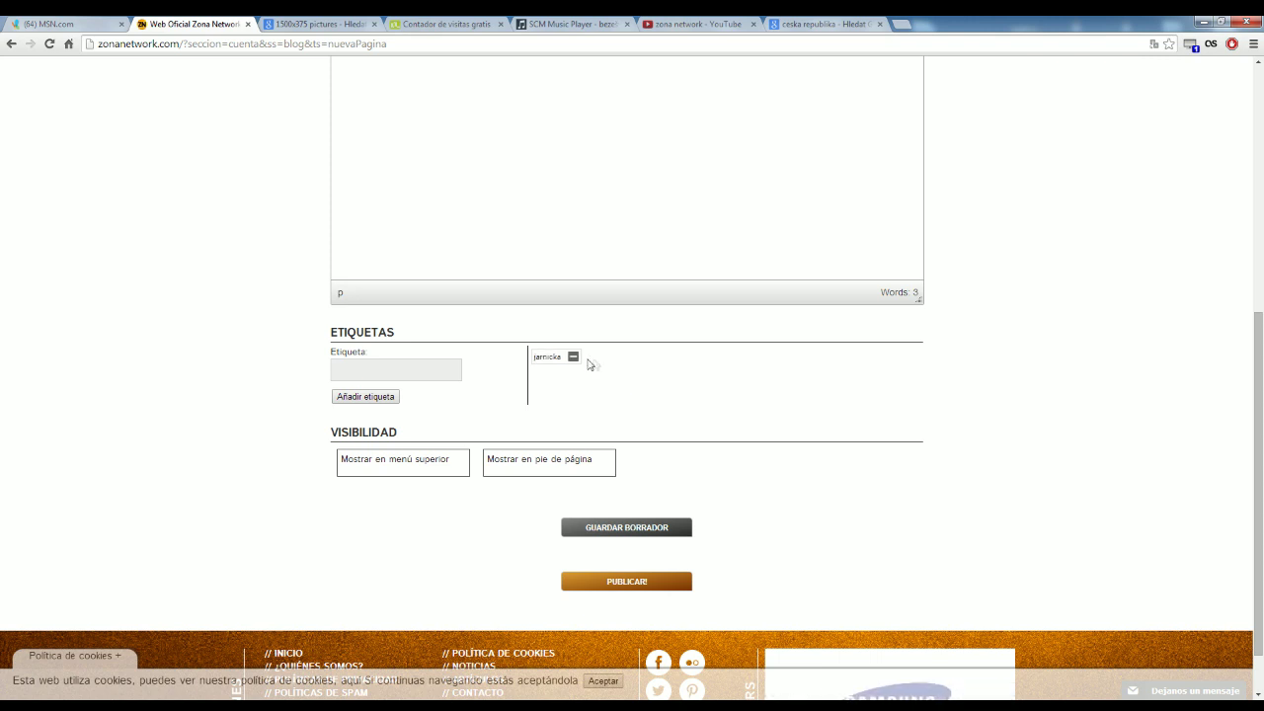
click(574, 359)
Step: Delete the placeholder text from the new page's body and place the cursor in the empty tag field
scroll(523, 319, up, 3)
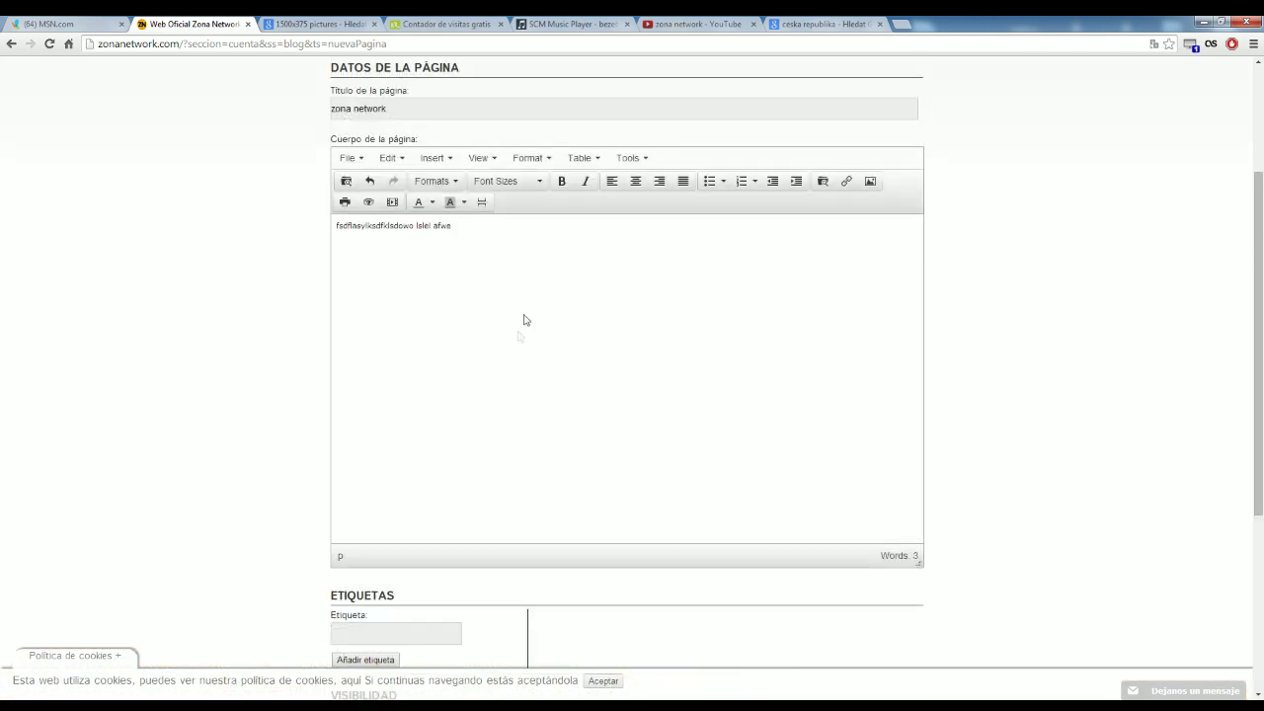
drag(452, 226, 310, 234)
key(BackSpace)
scroll(378, 590, down, 1)
click(395, 568)
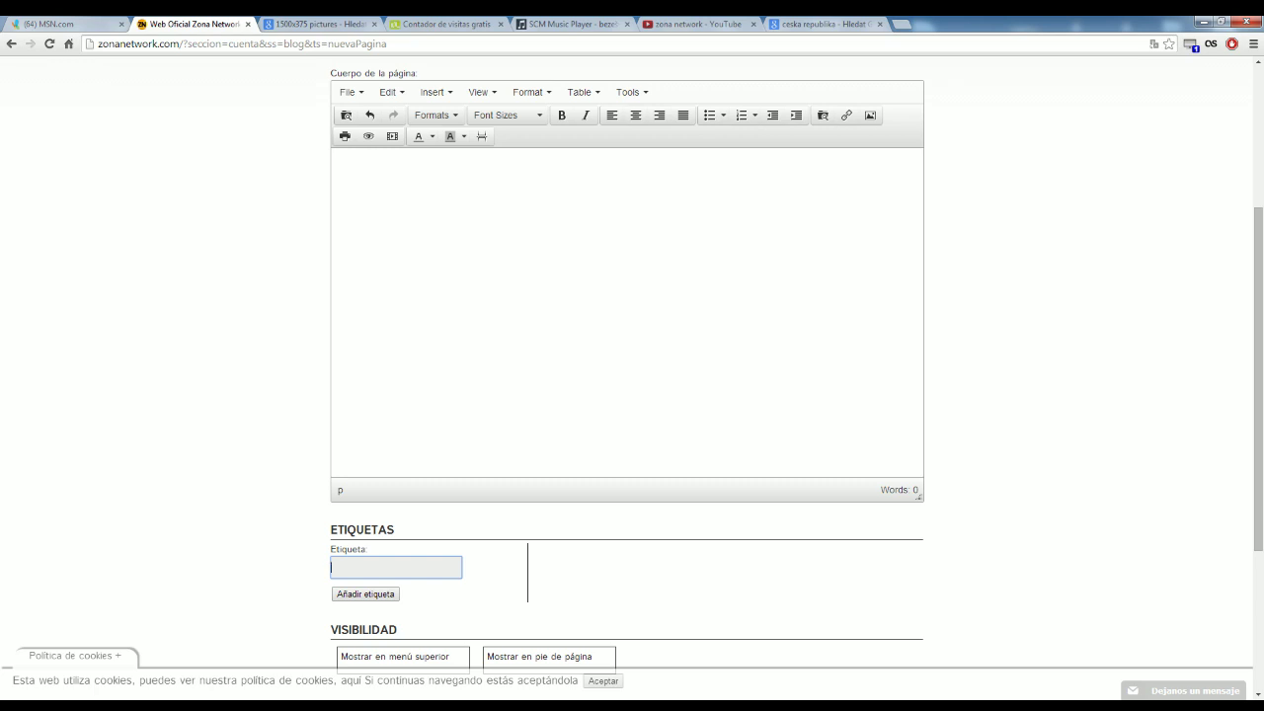
Step: Turn on both visibility options for the new page, Mostrar en menú superior and Mostrar en pie de página
scroll(621, 454, down, 1)
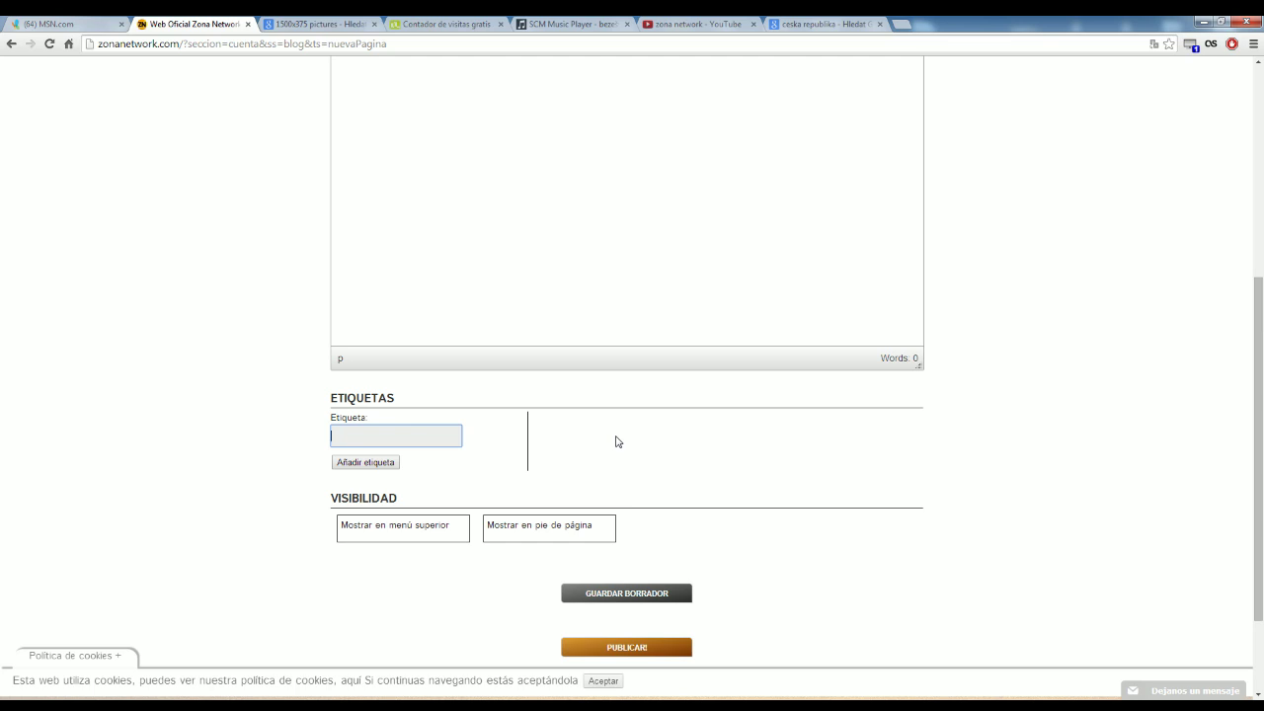
drag(331, 498, 397, 499)
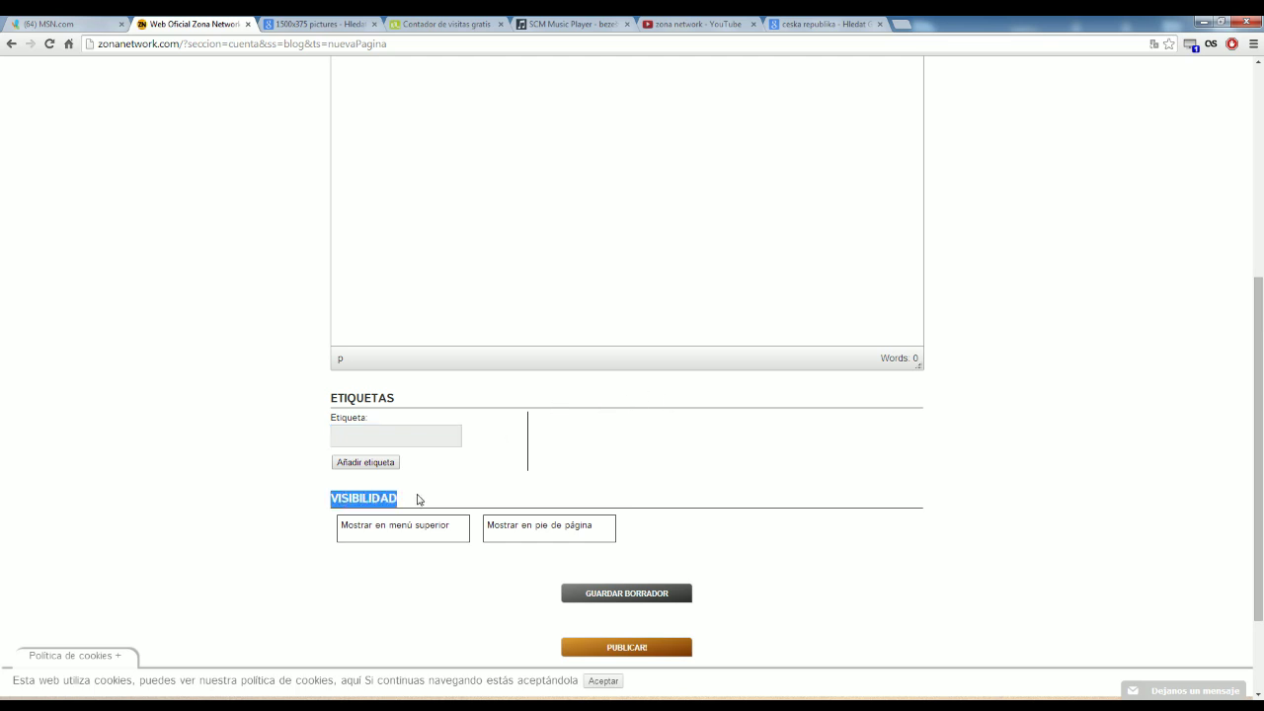
click(373, 534)
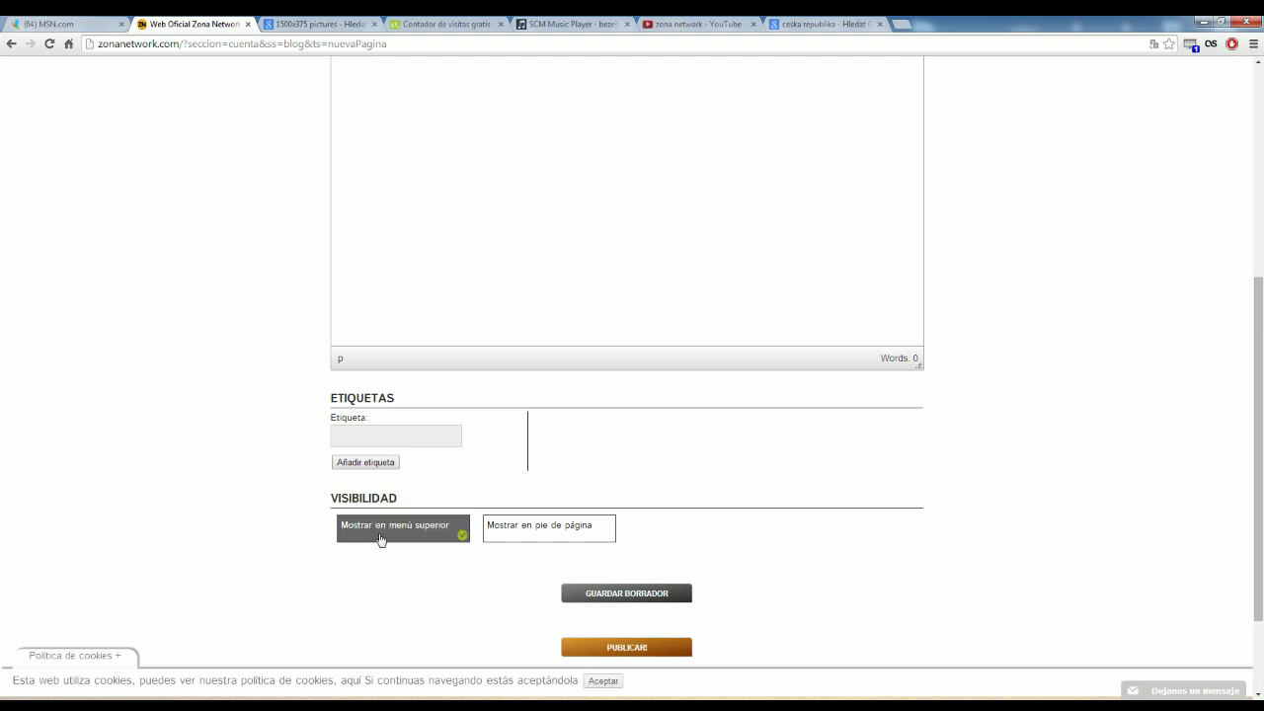
click(503, 537)
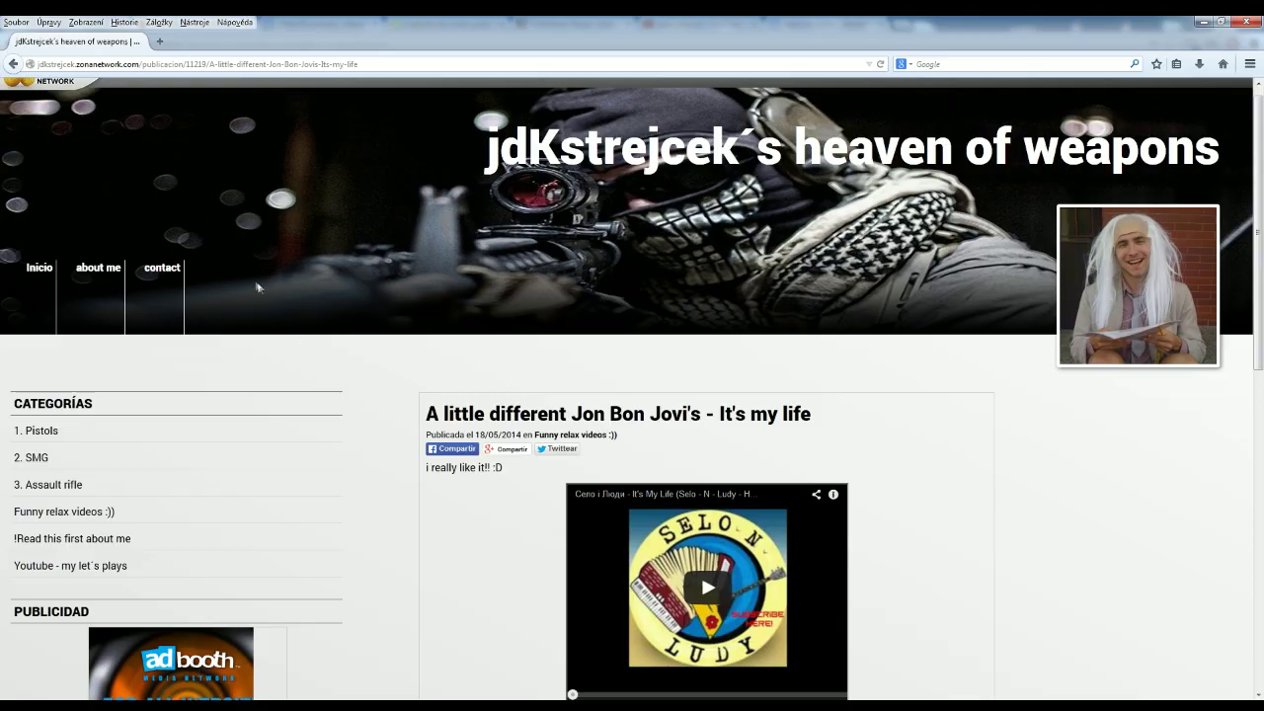
Step: Check the published blog's footer, then set the new page's visibility to Mostrar en menú superior only
scroll(256, 288, down, 7)
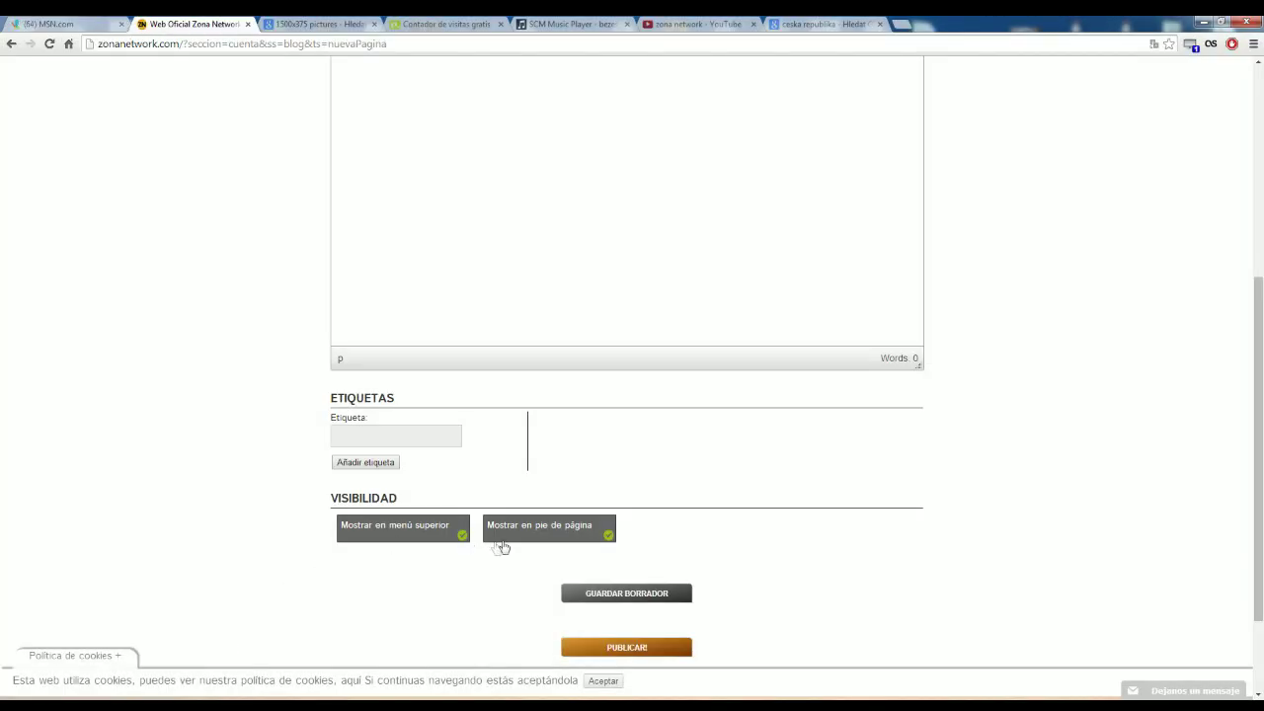
click(447, 539)
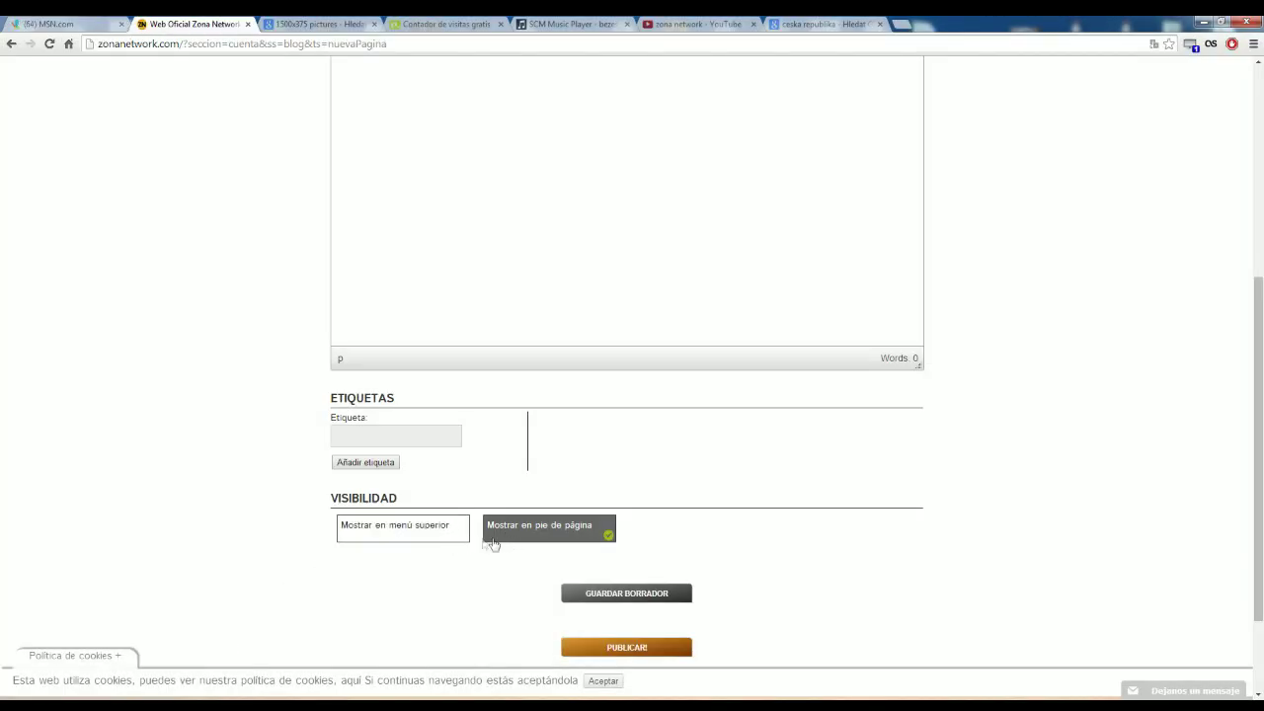
click(493, 538)
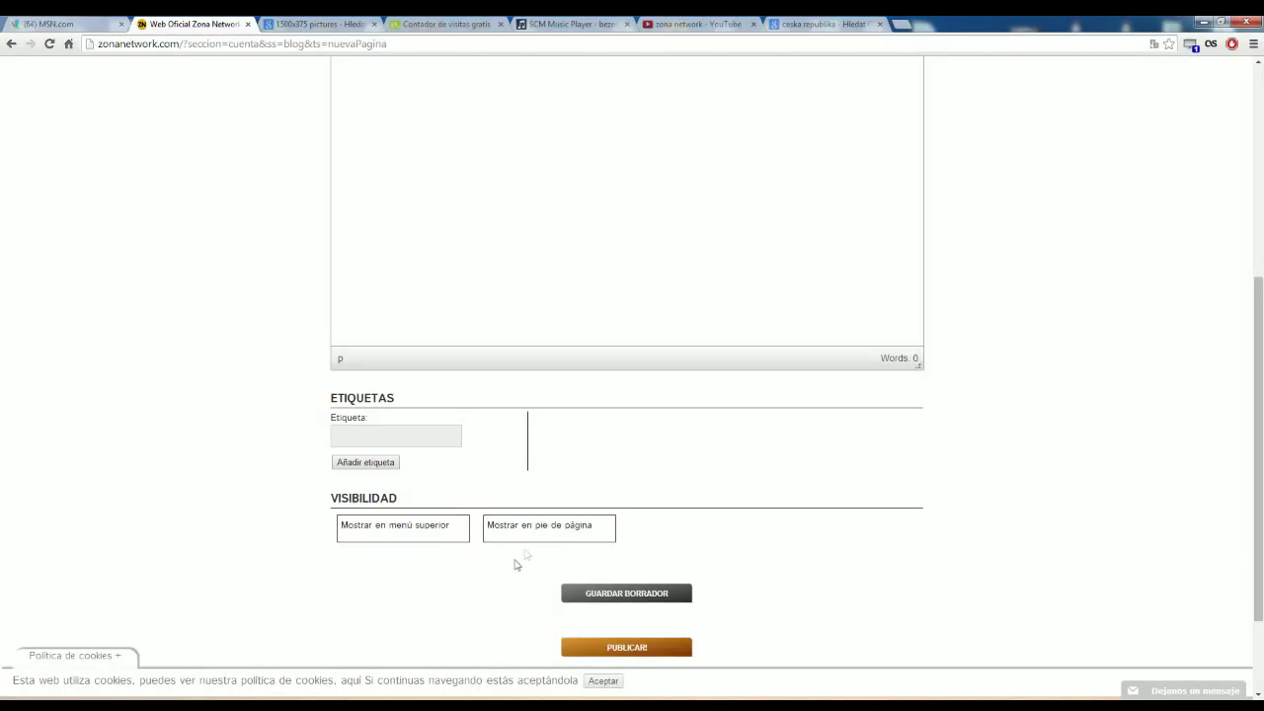
click(417, 534)
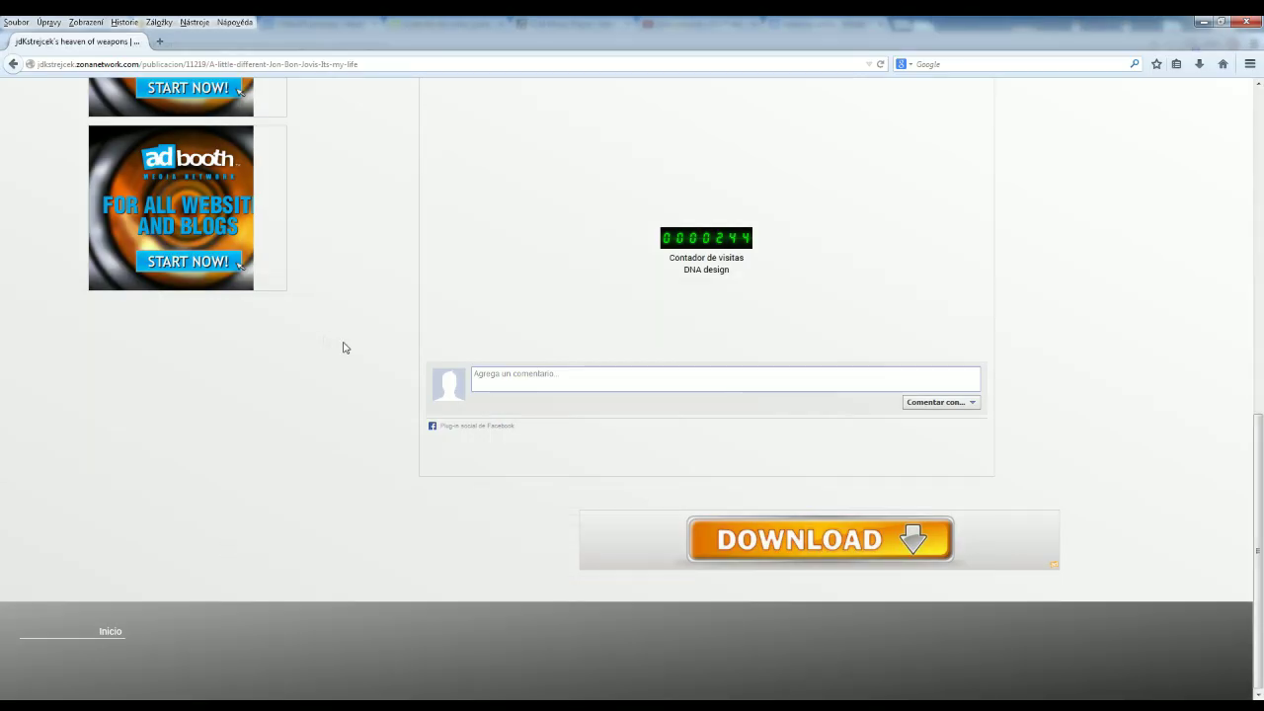
Step: Examine the published blog's header menu and footer to see where pages can be shown
scroll(356, 297, up, 5)
scroll(385, 233, up, 3)
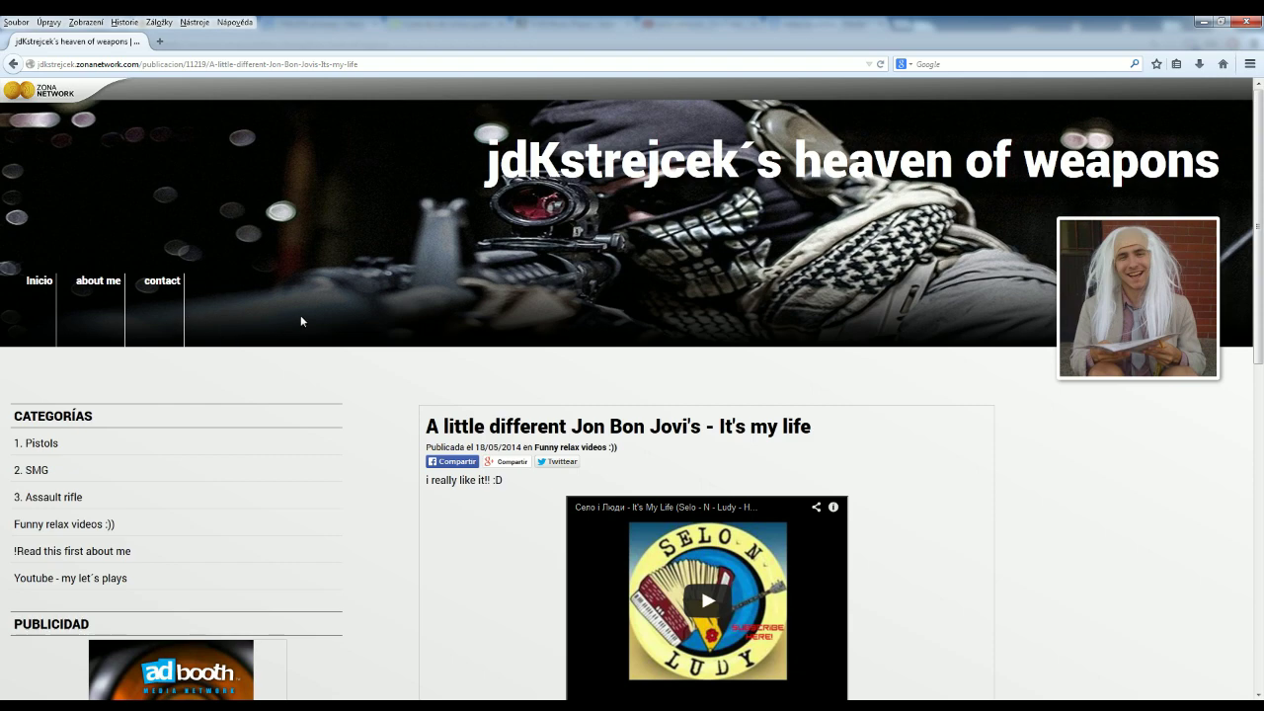
scroll(344, 483, down, 8)
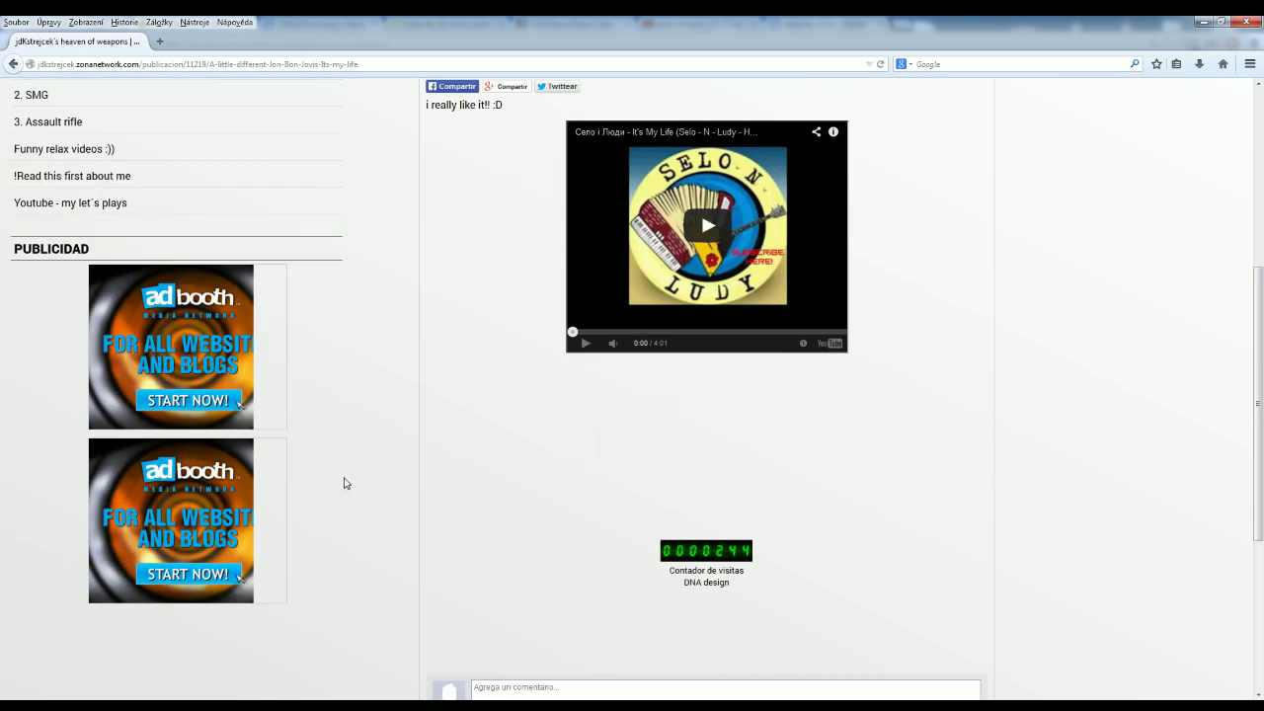
scroll(296, 494, up, 10)
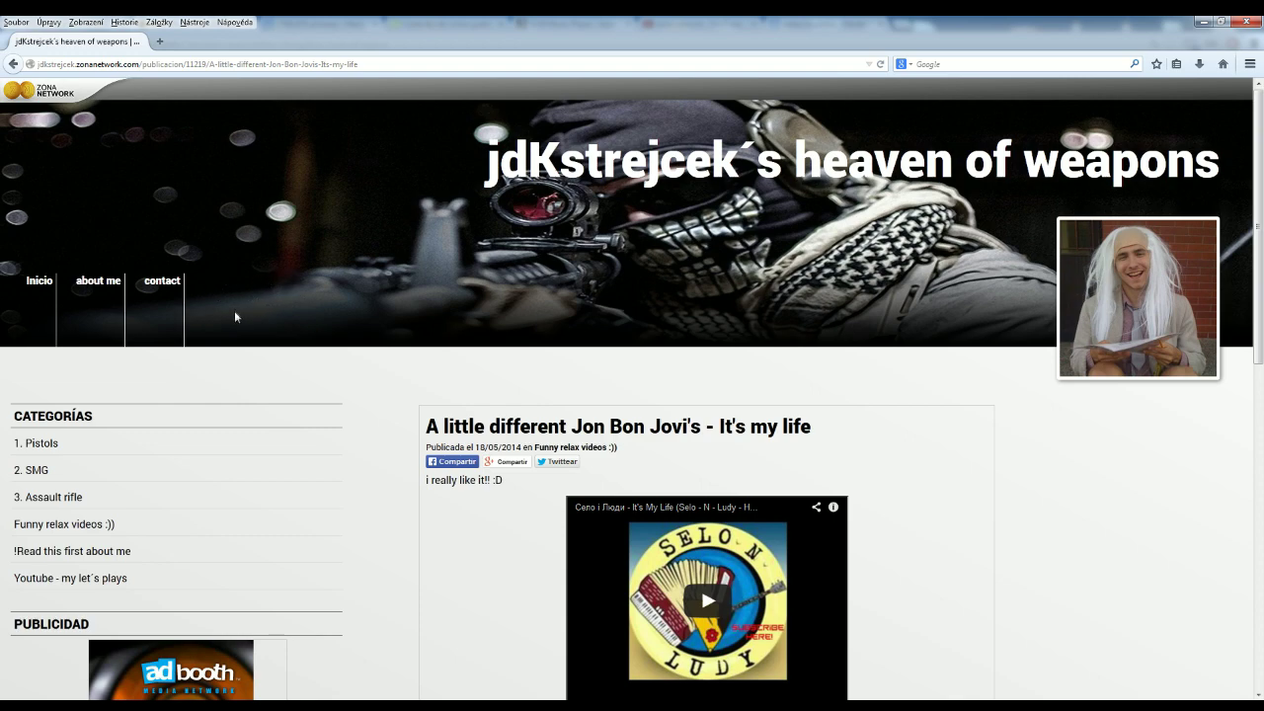
scroll(276, 366, down, 4)
scroll(323, 369, up, 4)
scroll(316, 395, down, 2)
scroll(314, 469, down, 10)
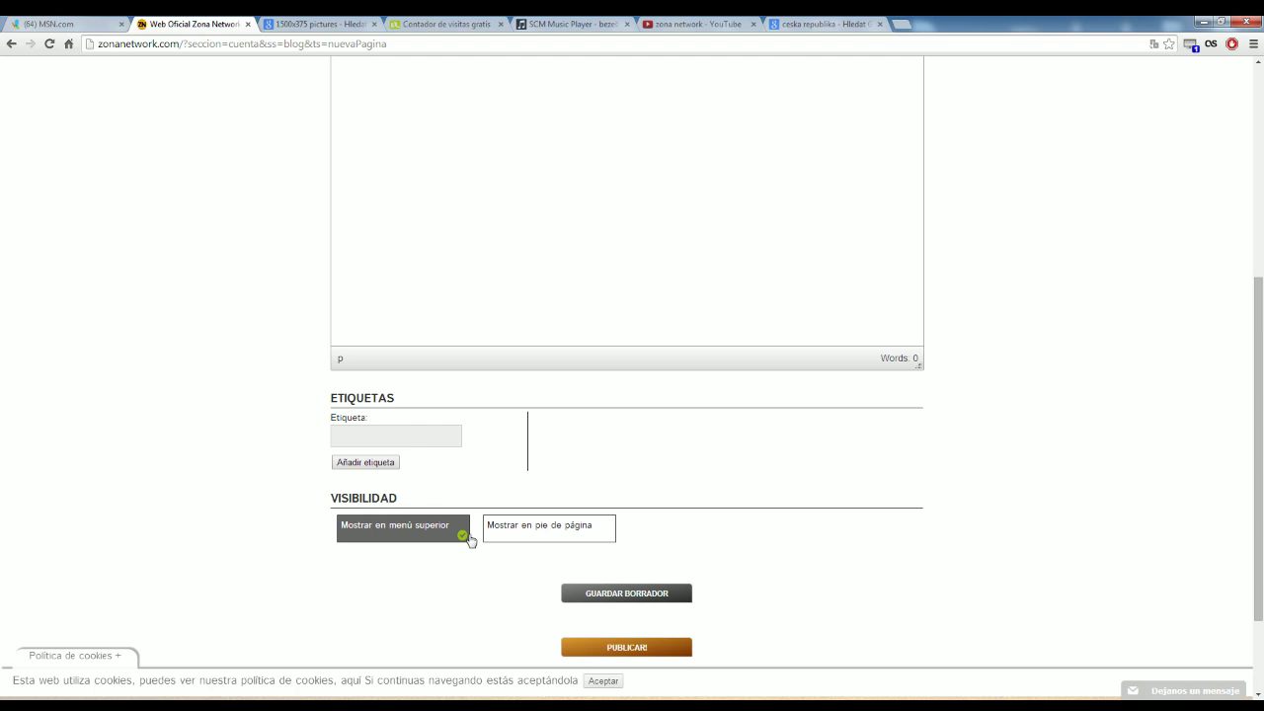
Step: Turn on Mostrar en pie de página as well, then clear both visibility options of the new page
click(530, 530)
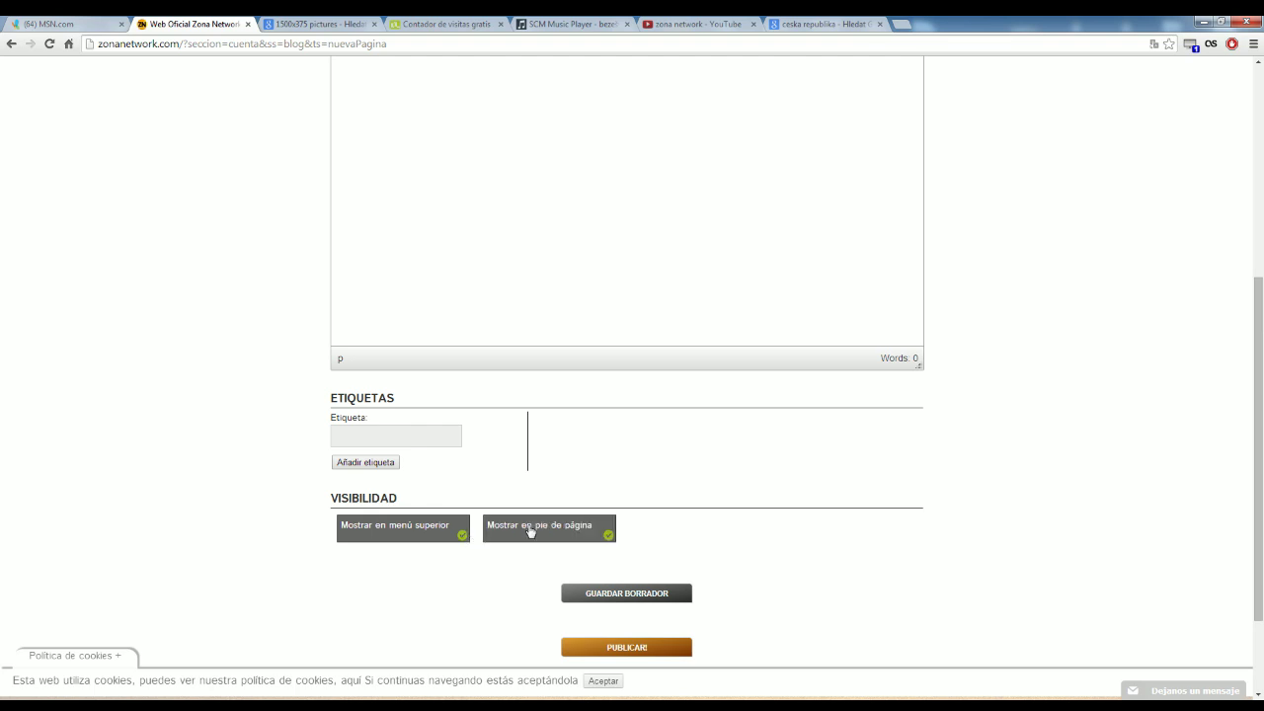
click(456, 538)
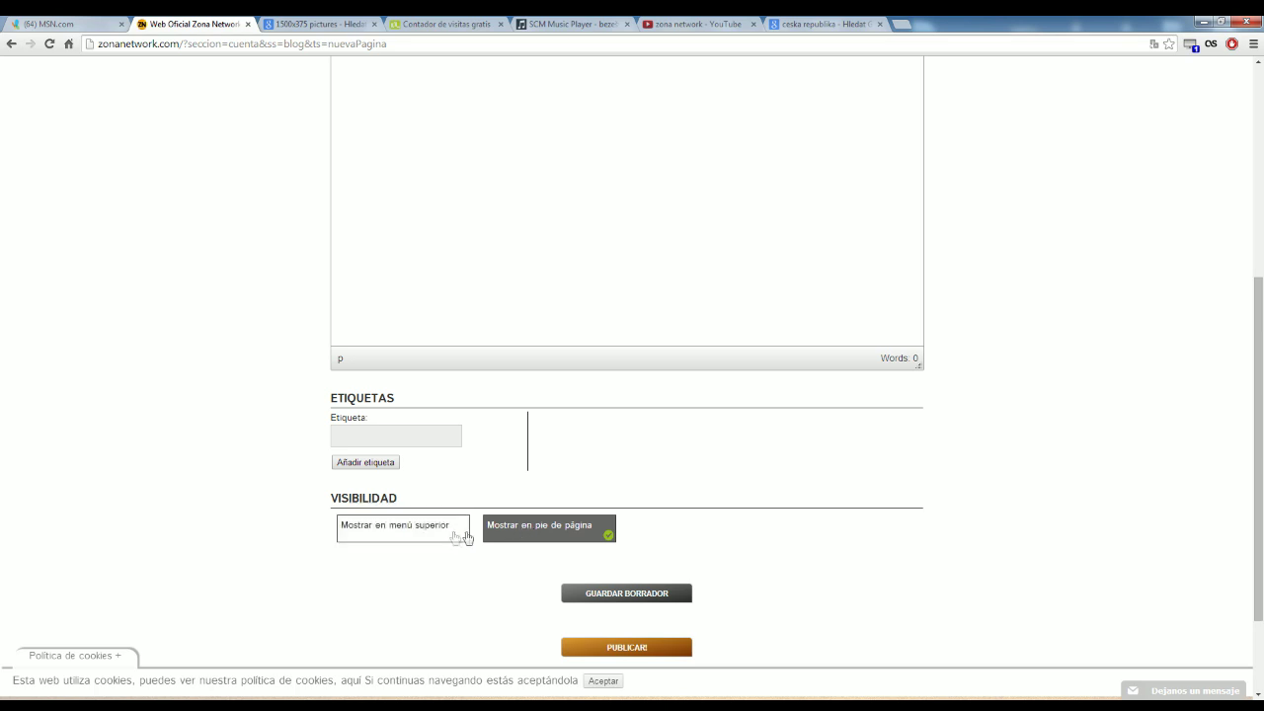
click(487, 539)
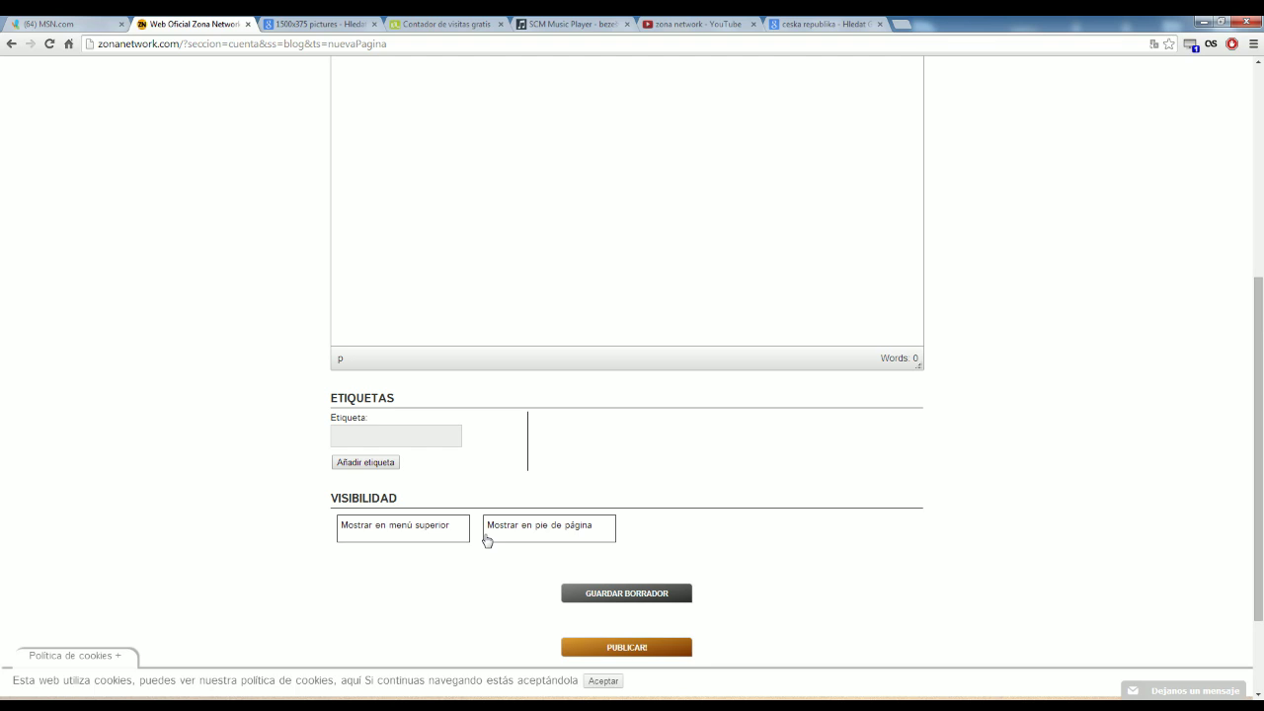
Step: Review the new page form from body to publishing options, then open the list of the blog's existing pages
scroll(539, 214, up, 4)
scroll(629, 497, down, 5)
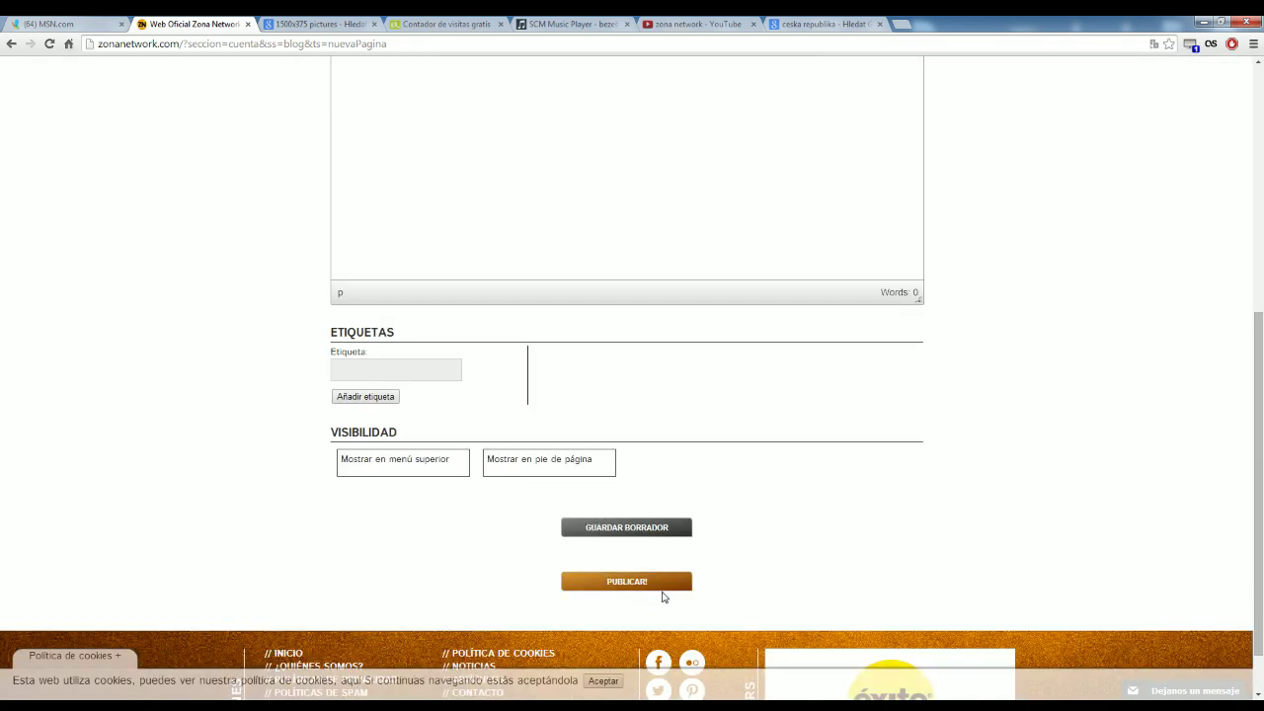
scroll(691, 514, up, 3)
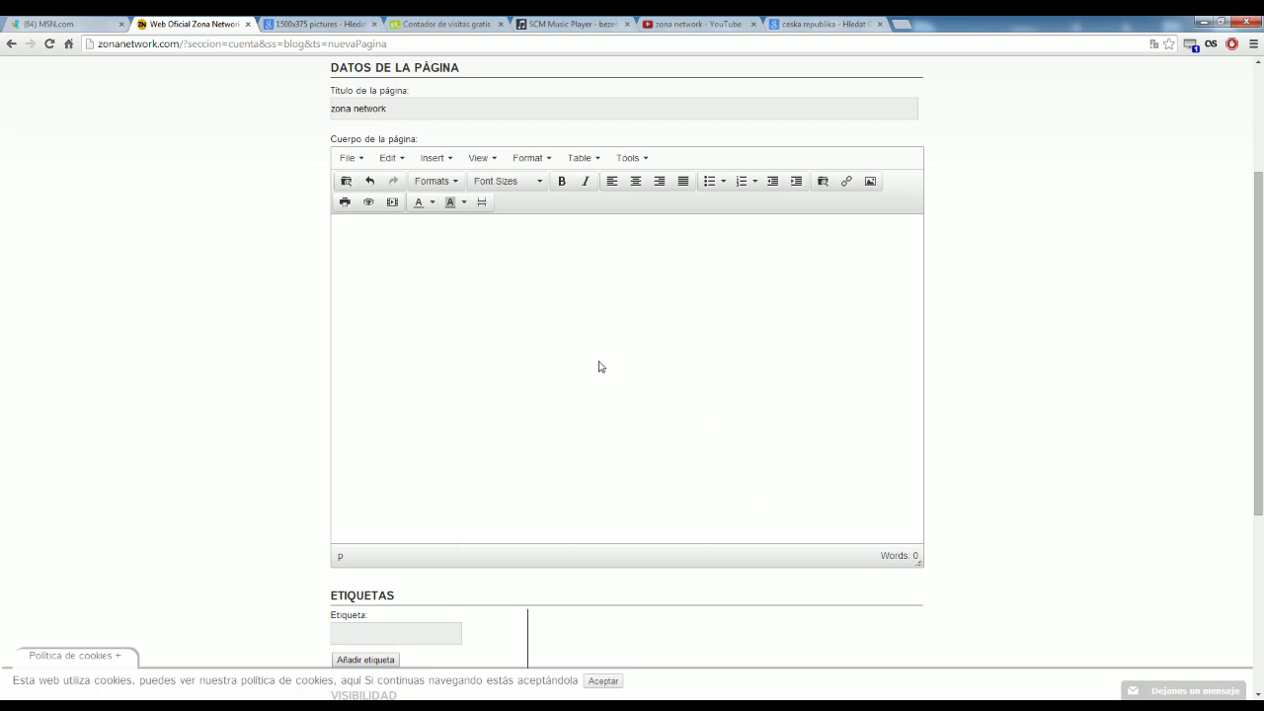
scroll(655, 254, up, 2)
click(910, 202)
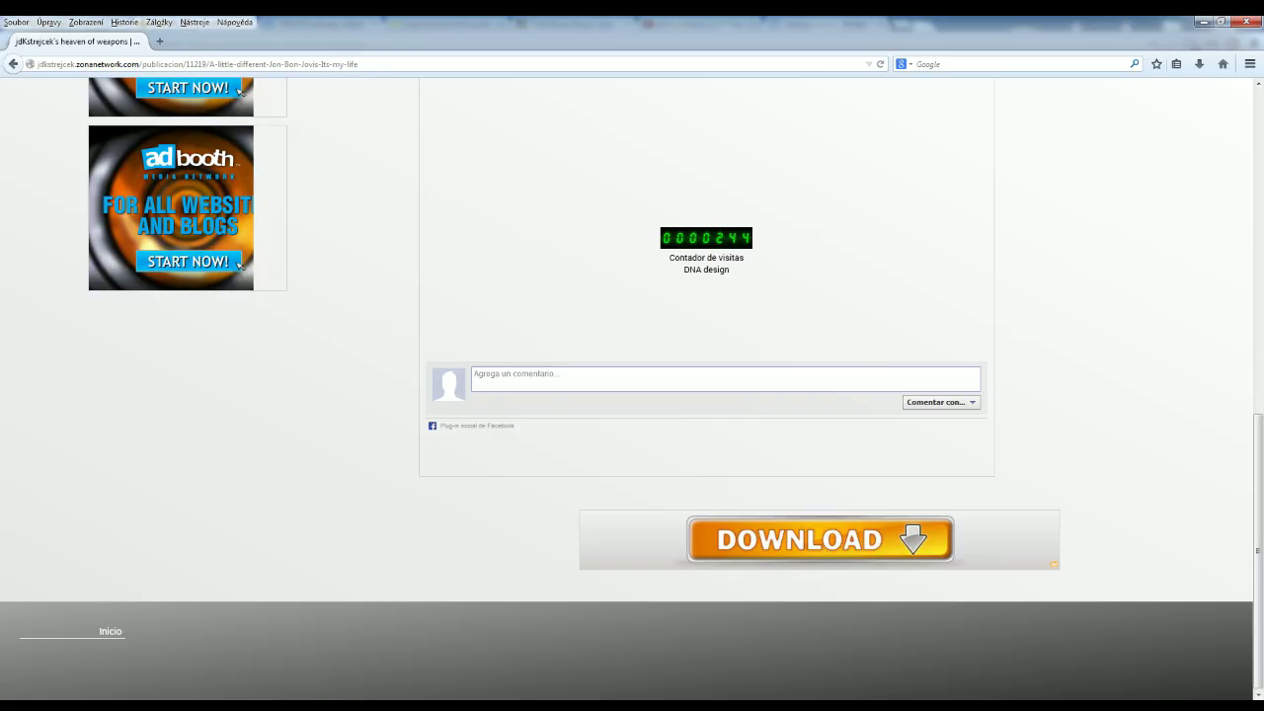
Step: Check the header menu pages on the published blog, then open the blog's Banners configuration codes
scroll(206, 409, up, 3)
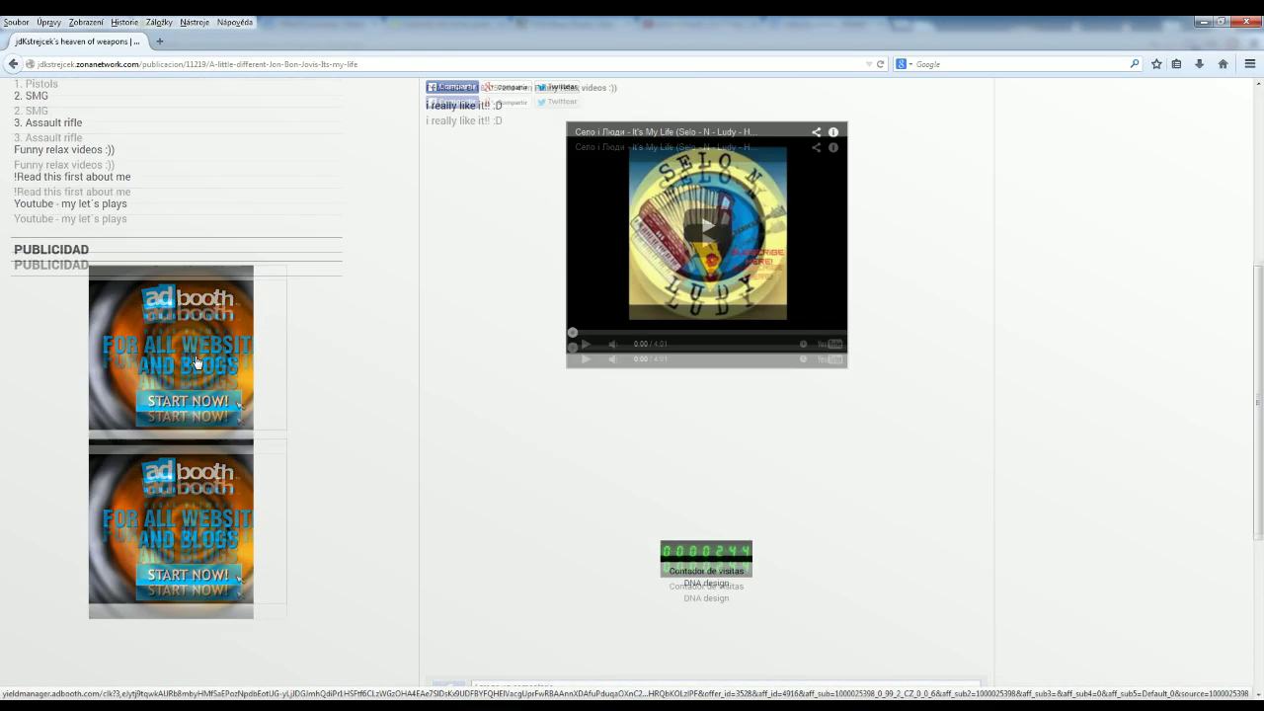
scroll(197, 362, up, 5)
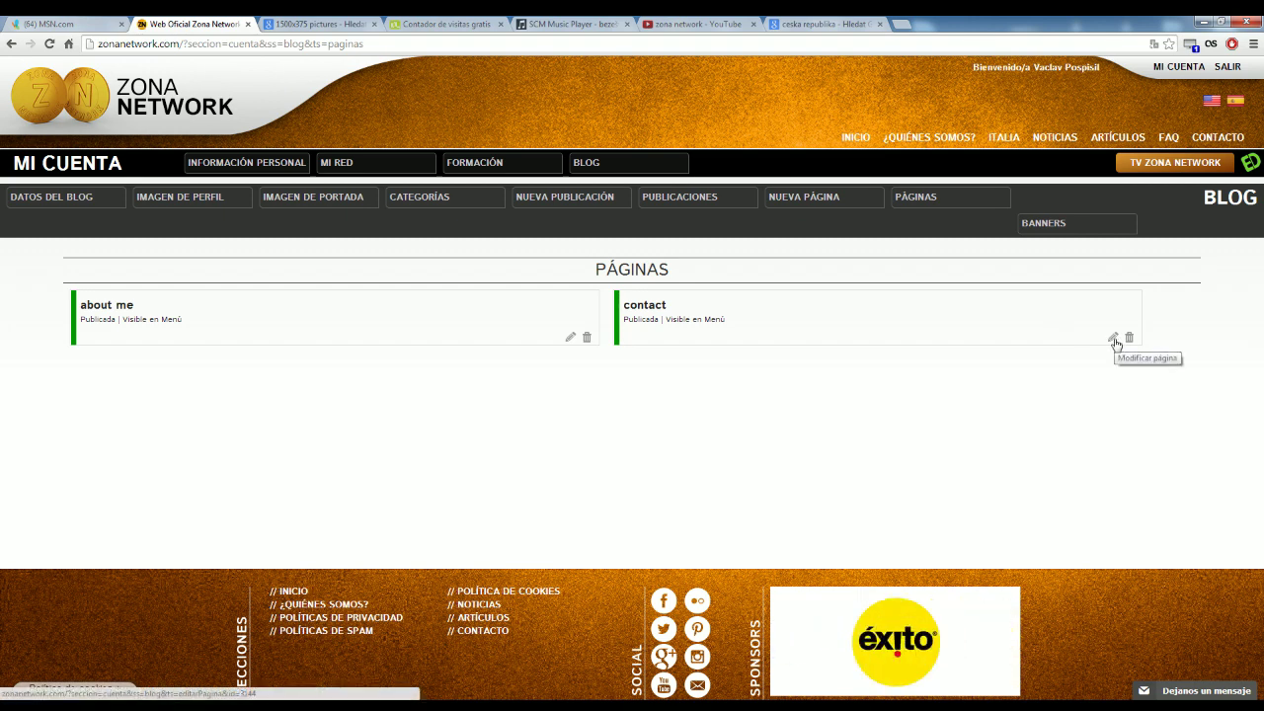
click(1054, 227)
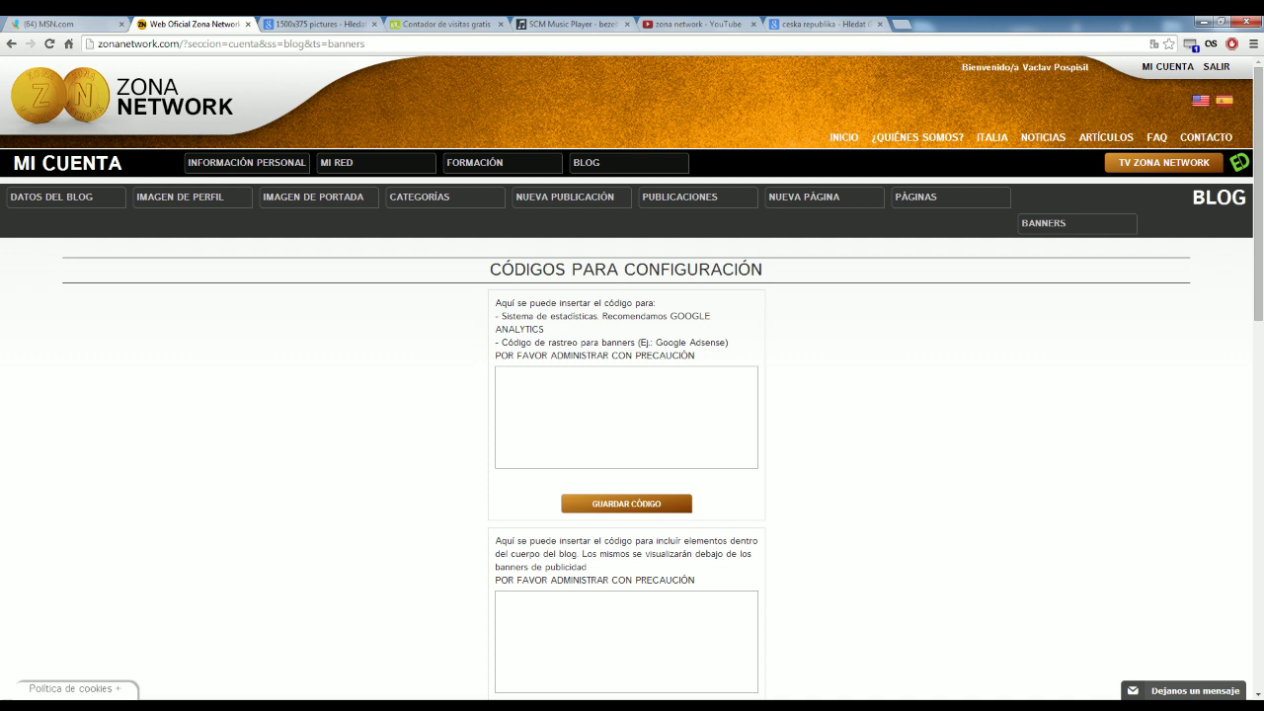
Step: Open the new publication form and examine its title and description fields
click(567, 202)
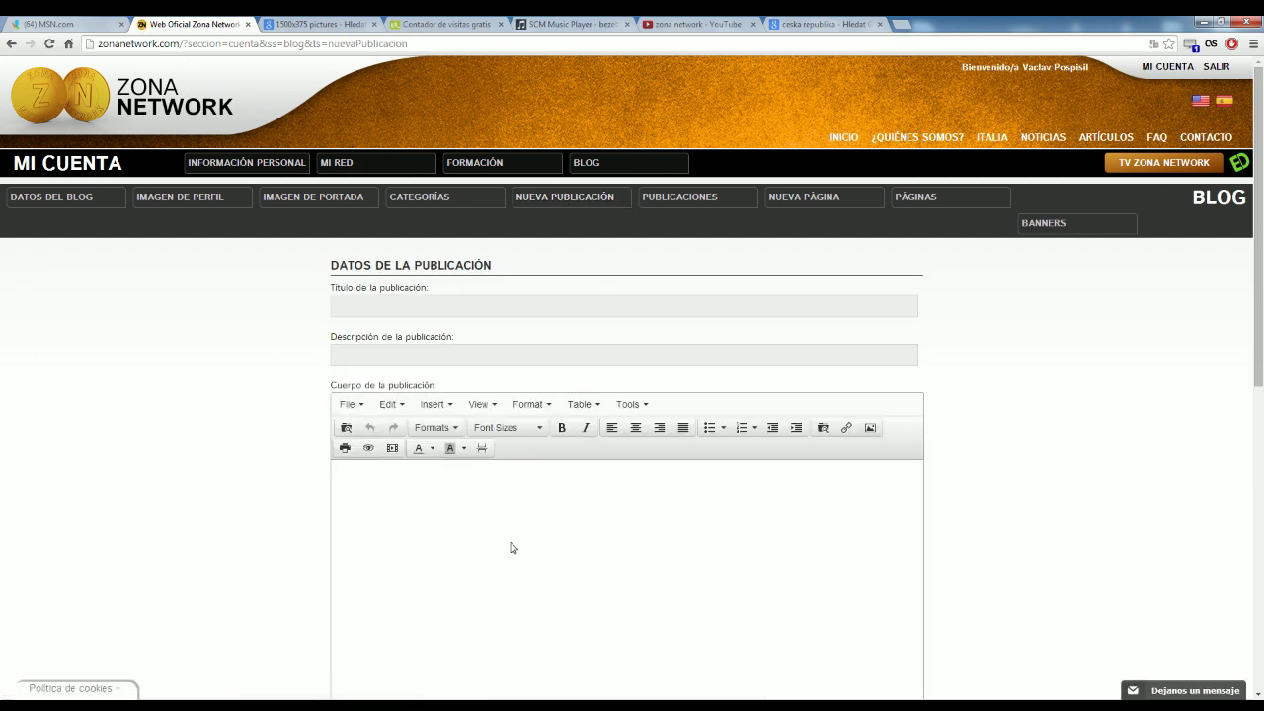
click(358, 304)
drag(337, 293, 436, 294)
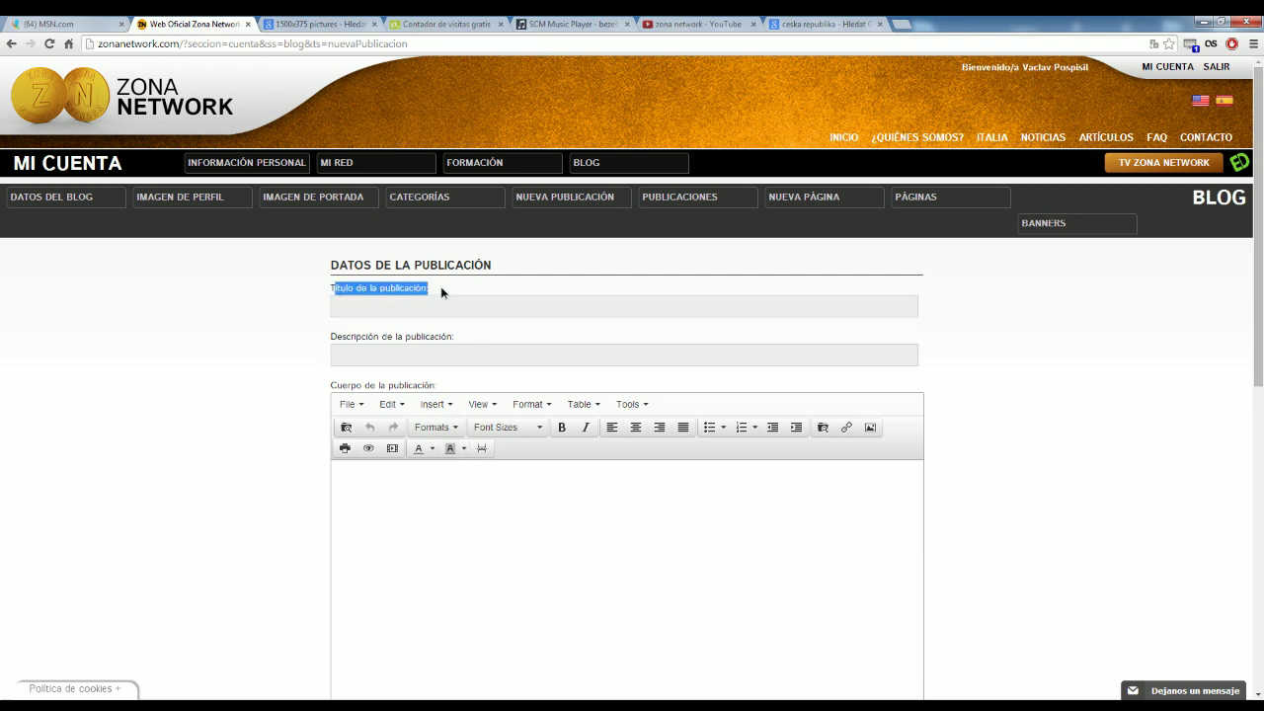
click(441, 293)
drag(328, 335, 446, 338)
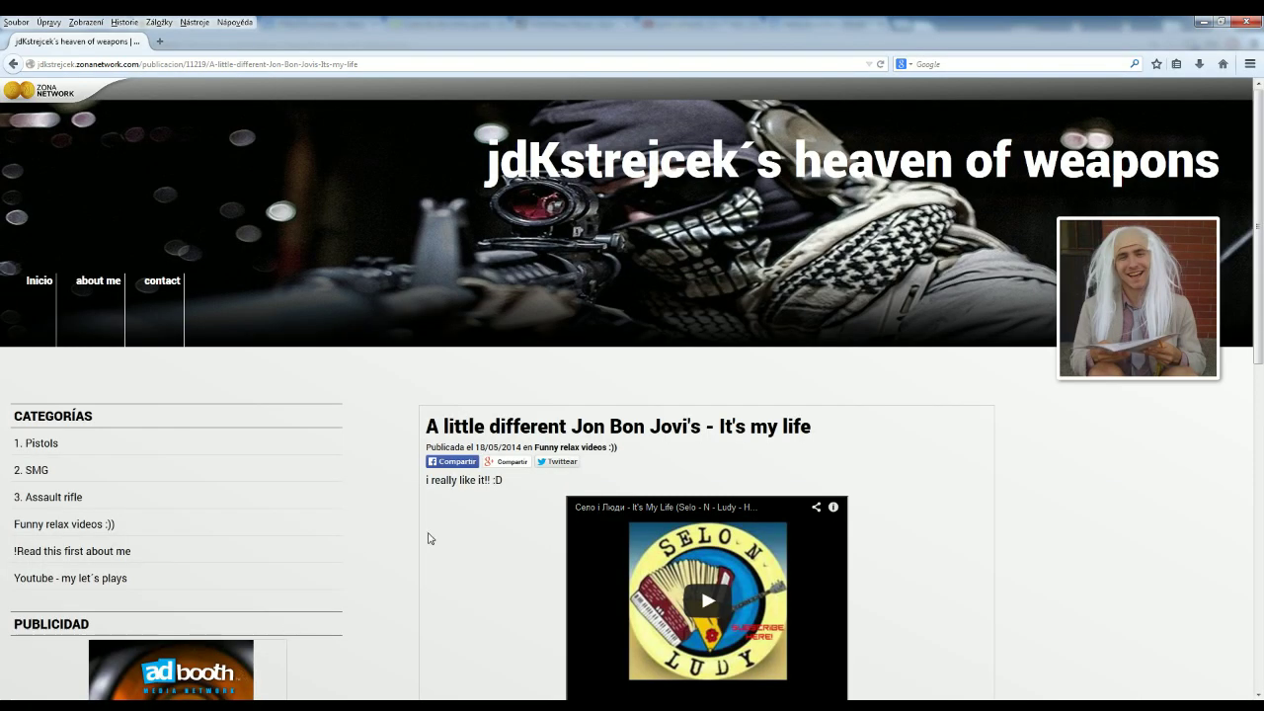
Step: On the published blog, open the category "Youtube - my let´s plays" and examine the title and description of "Call of Duty: Ghost"
click(87, 584)
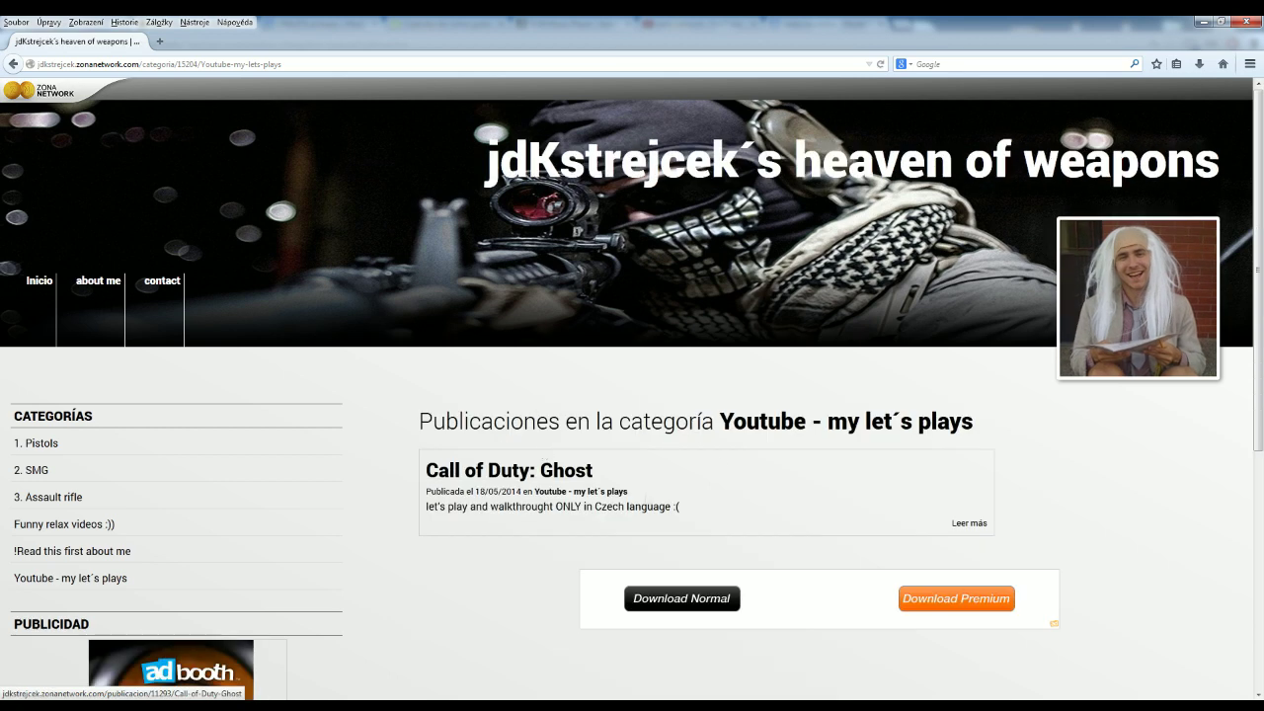
scroll(787, 438, down, 1)
drag(593, 395, 425, 399)
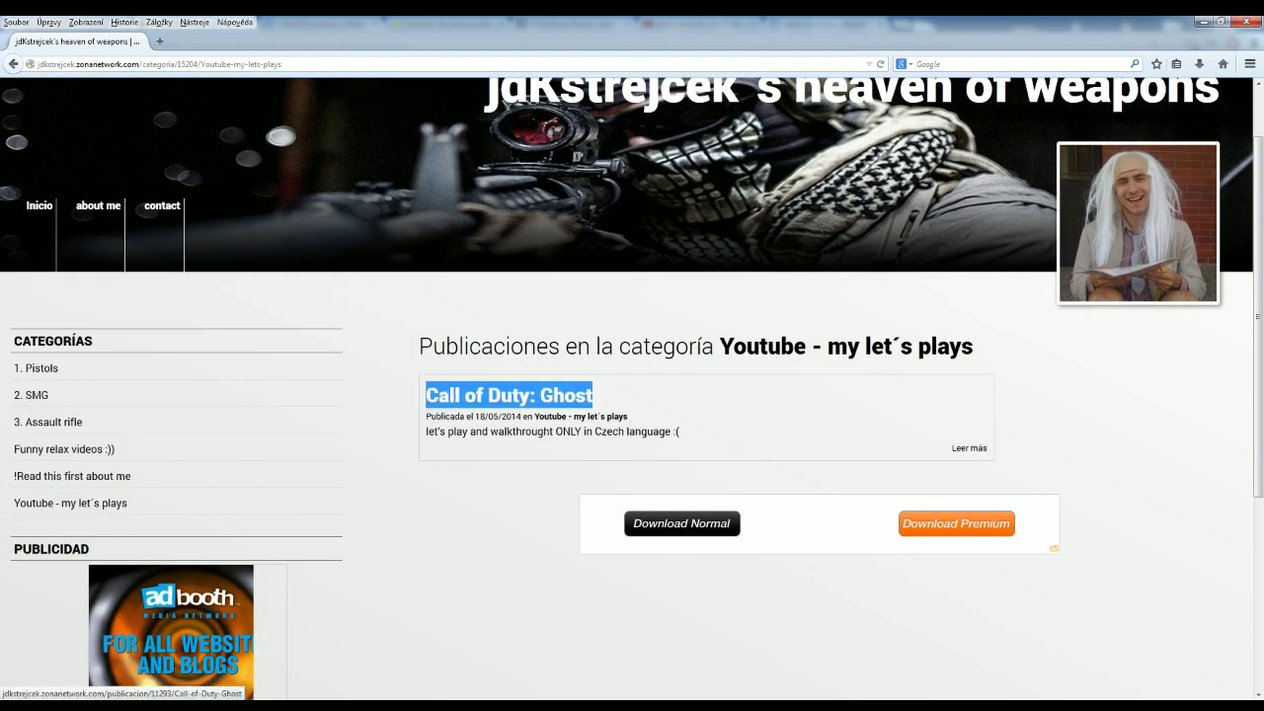
drag(425, 435, 513, 434)
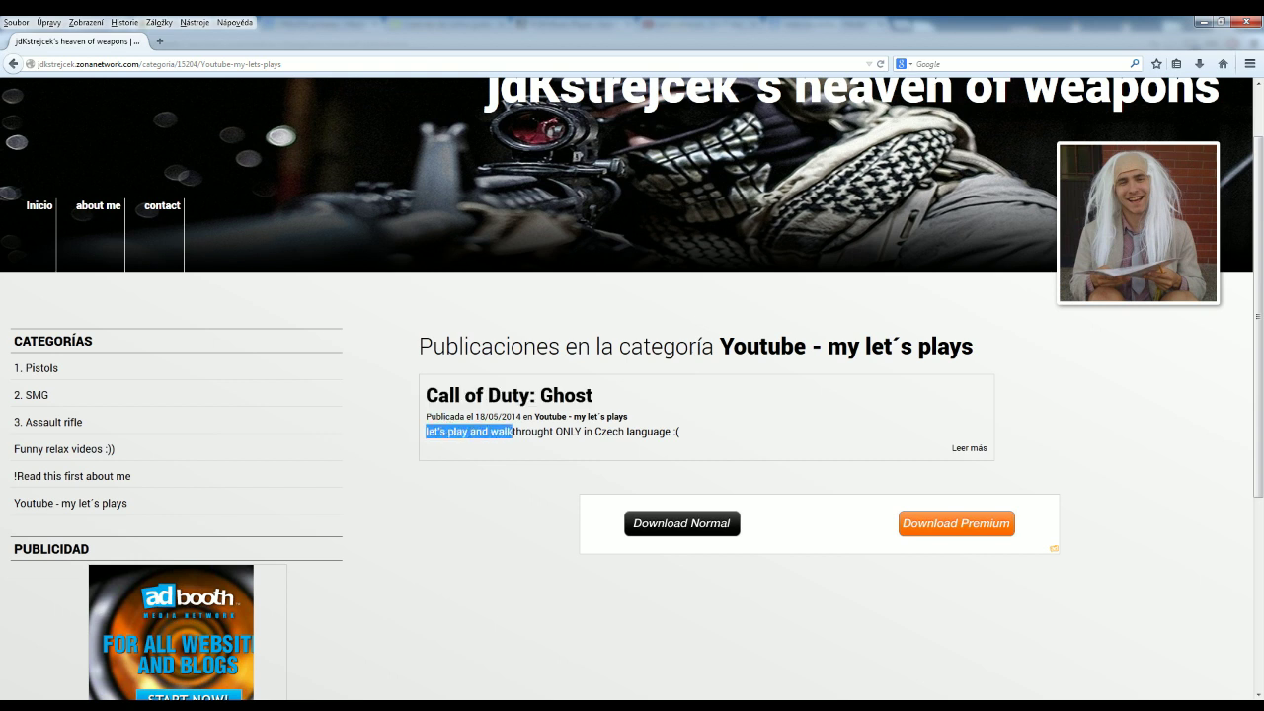
drag(570, 435, 683, 436)
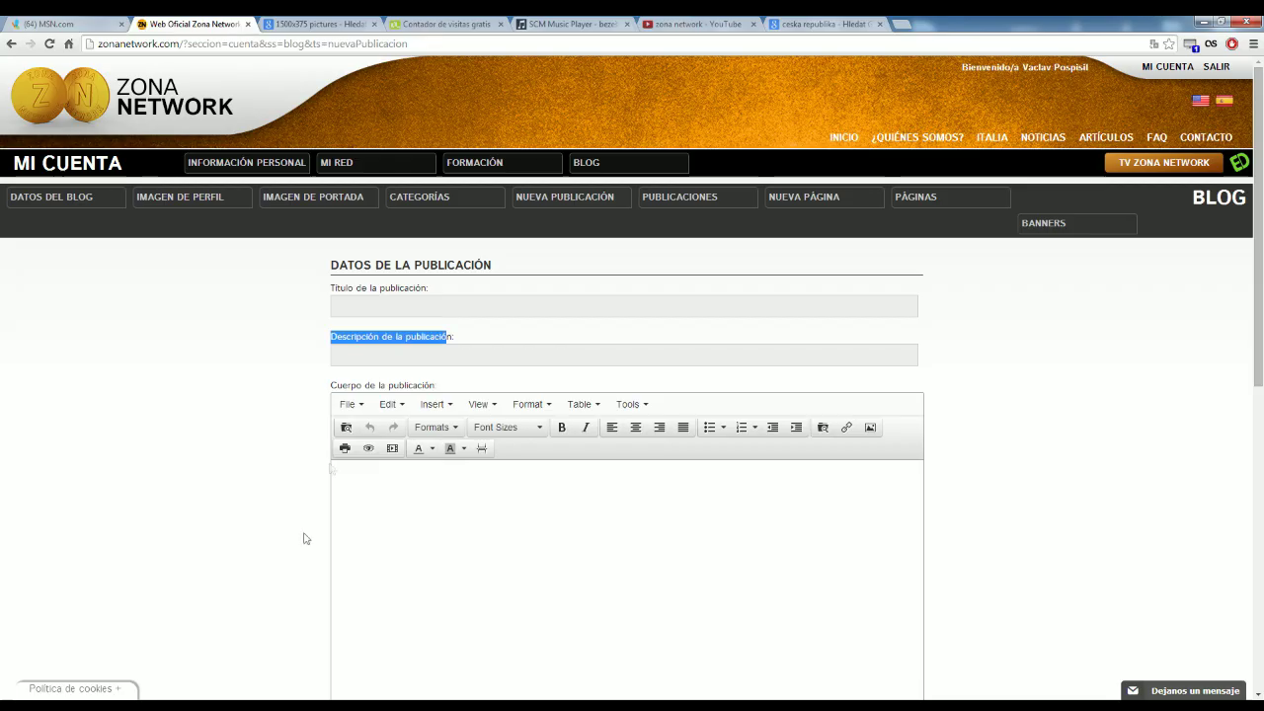
Step: Back in the new publication form, enter the title "sedmikrásky" and the description "jarní květiny"
click(356, 354)
click(332, 306)
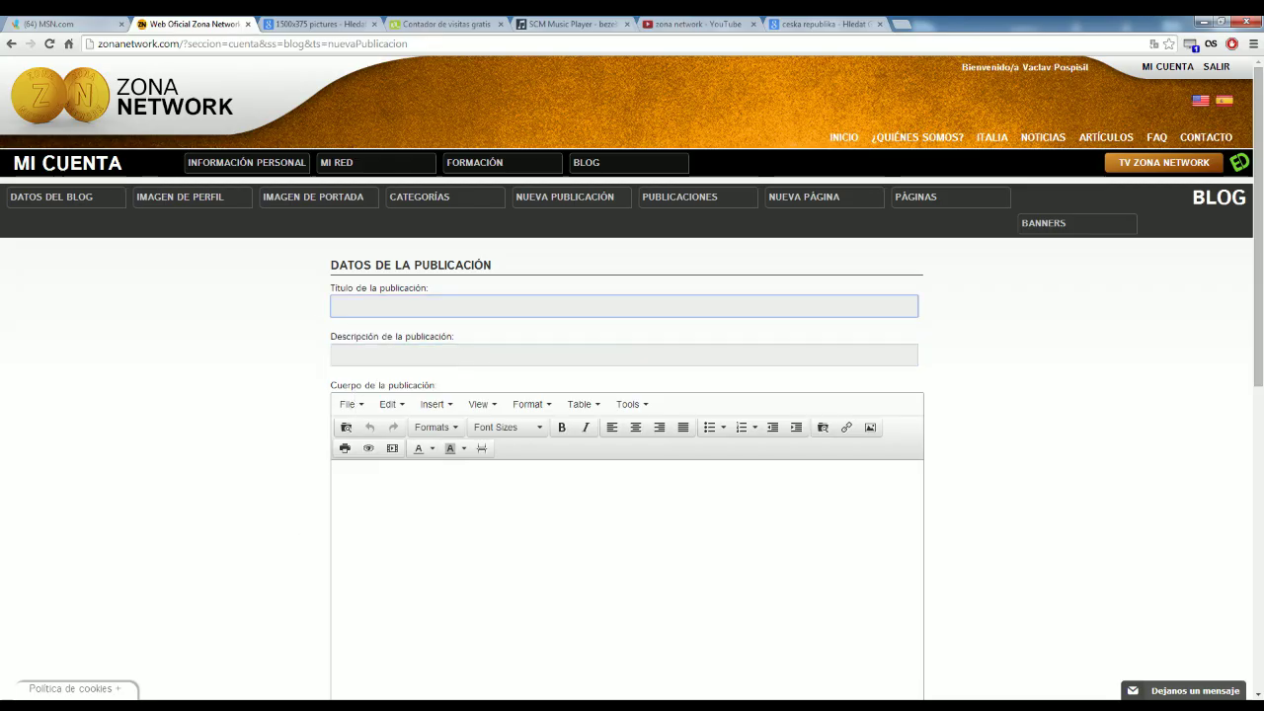
text(sedmikrásky)
key(Tab)
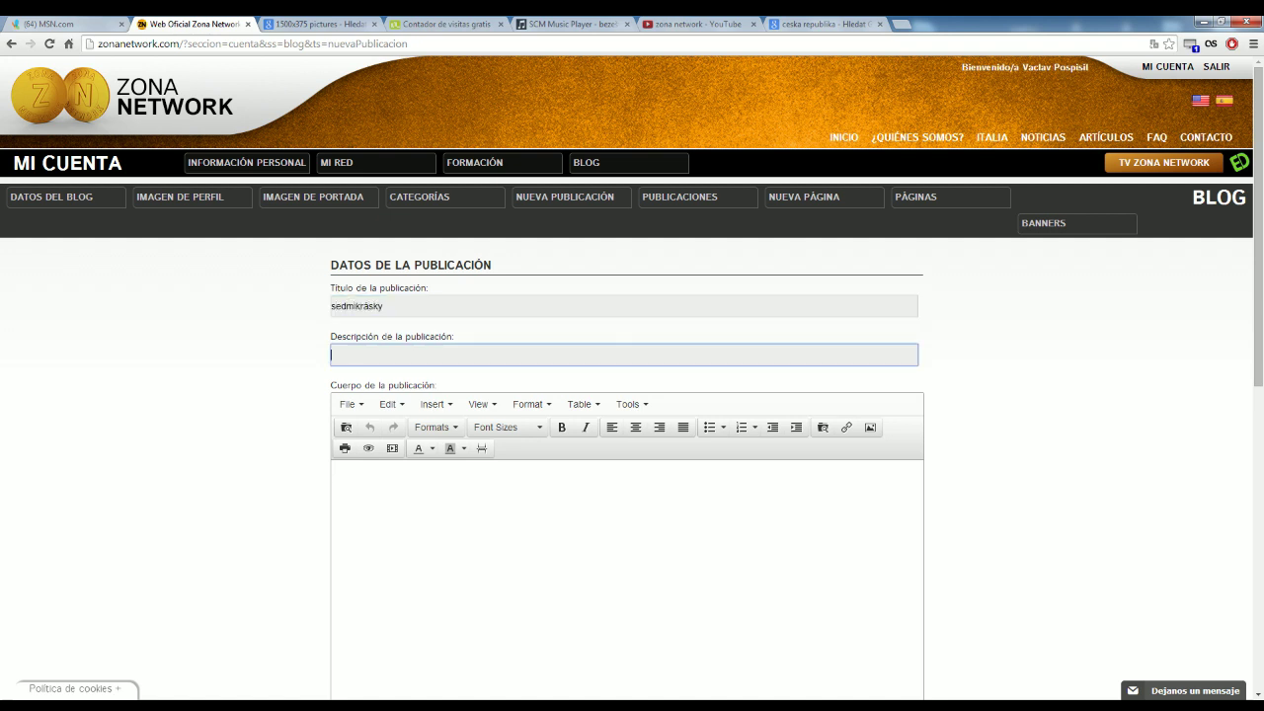
text(jarní květiny)
key(shift+Tab)
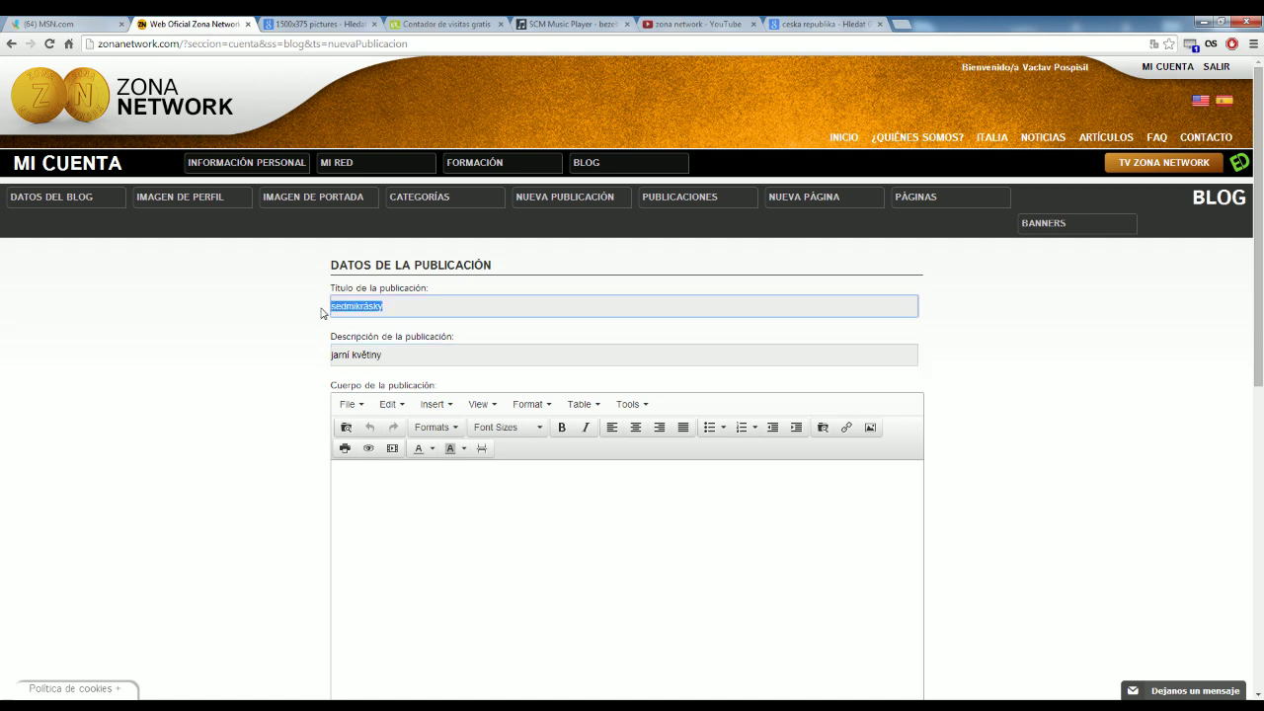
key(Tab)
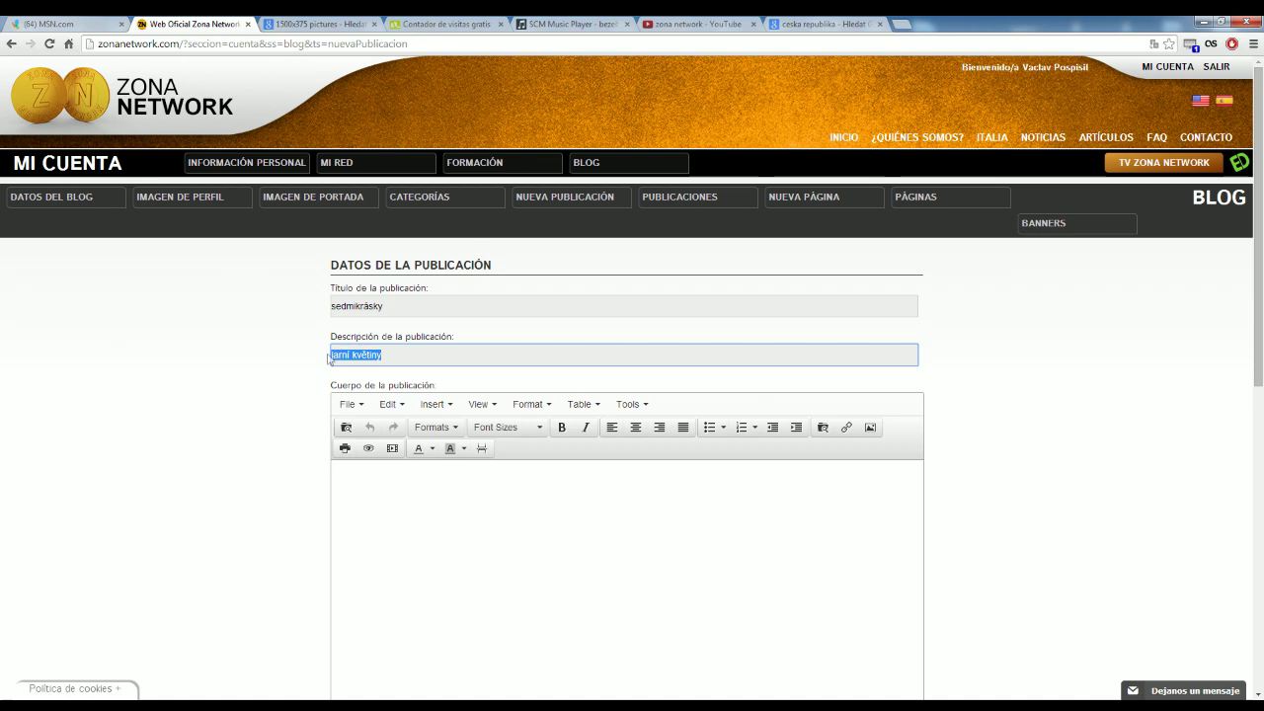
Step: Examine the publication body editor's available commands, covering file, edit, insert, view, format, table and tool options
click(473, 570)
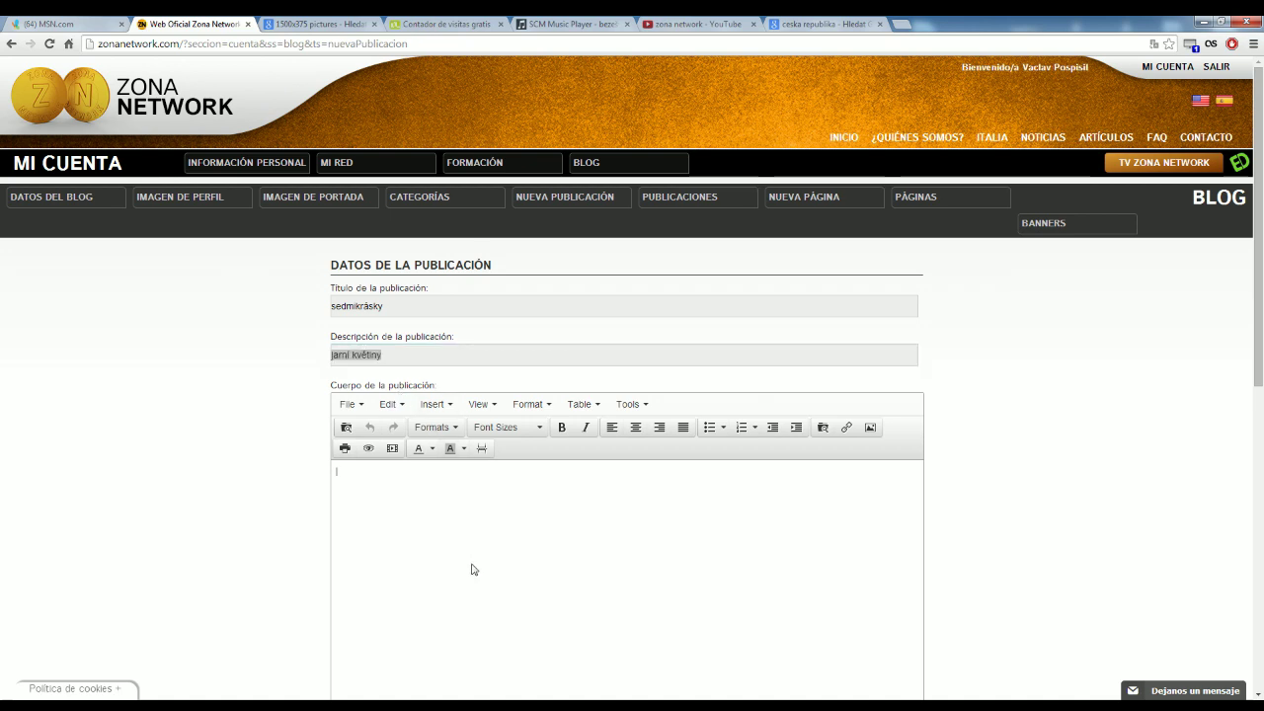
scroll(503, 576, down, 1)
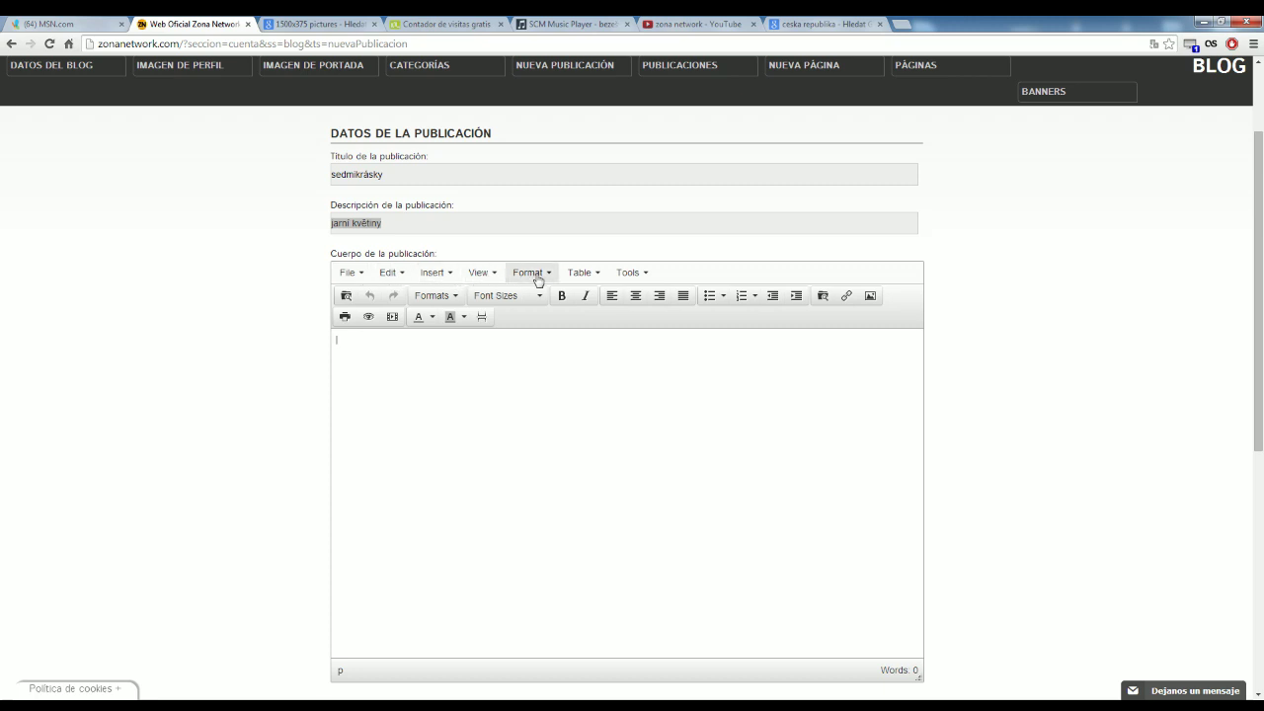
click(344, 275)
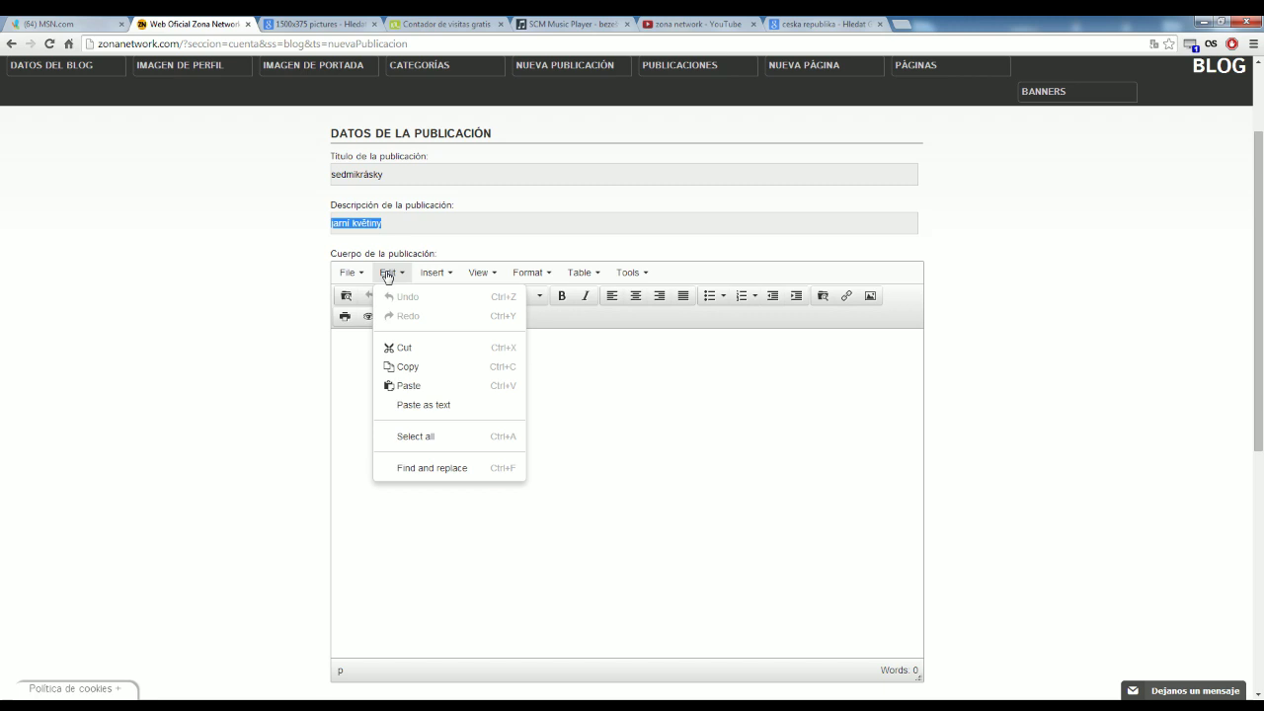
mouse_move(439, 284)
mouse_move(496, 276)
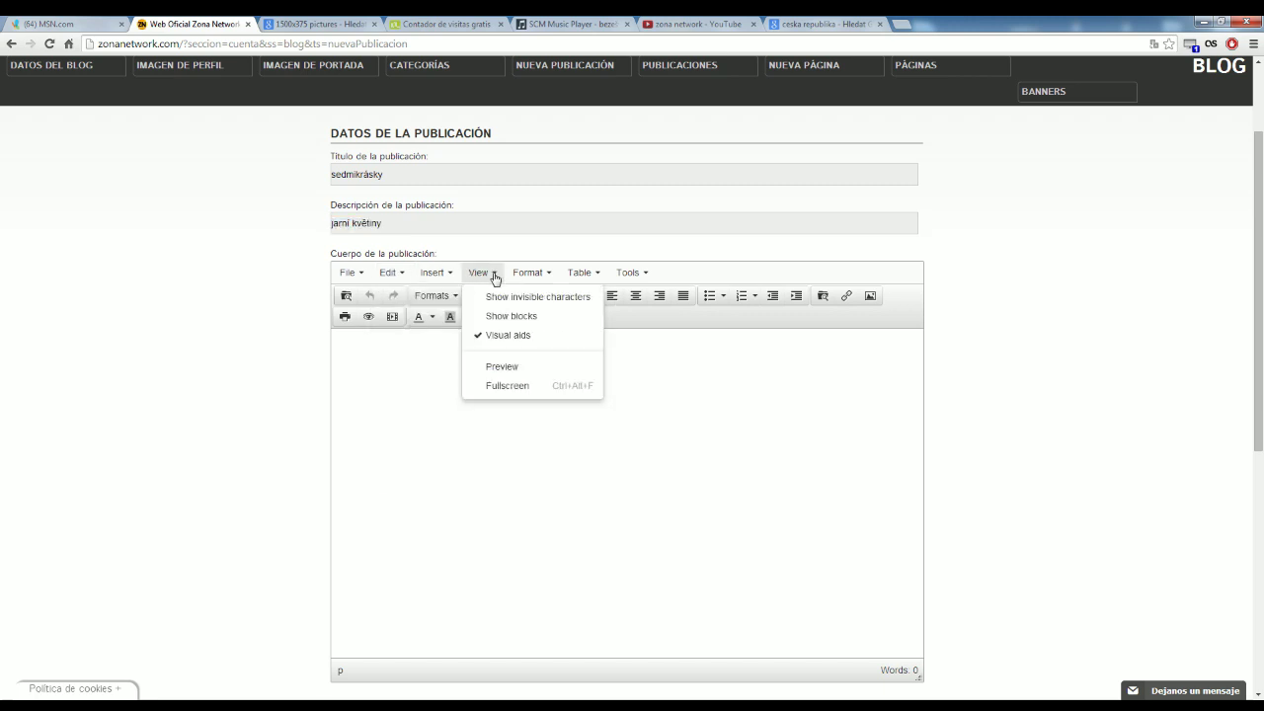
mouse_move(598, 277)
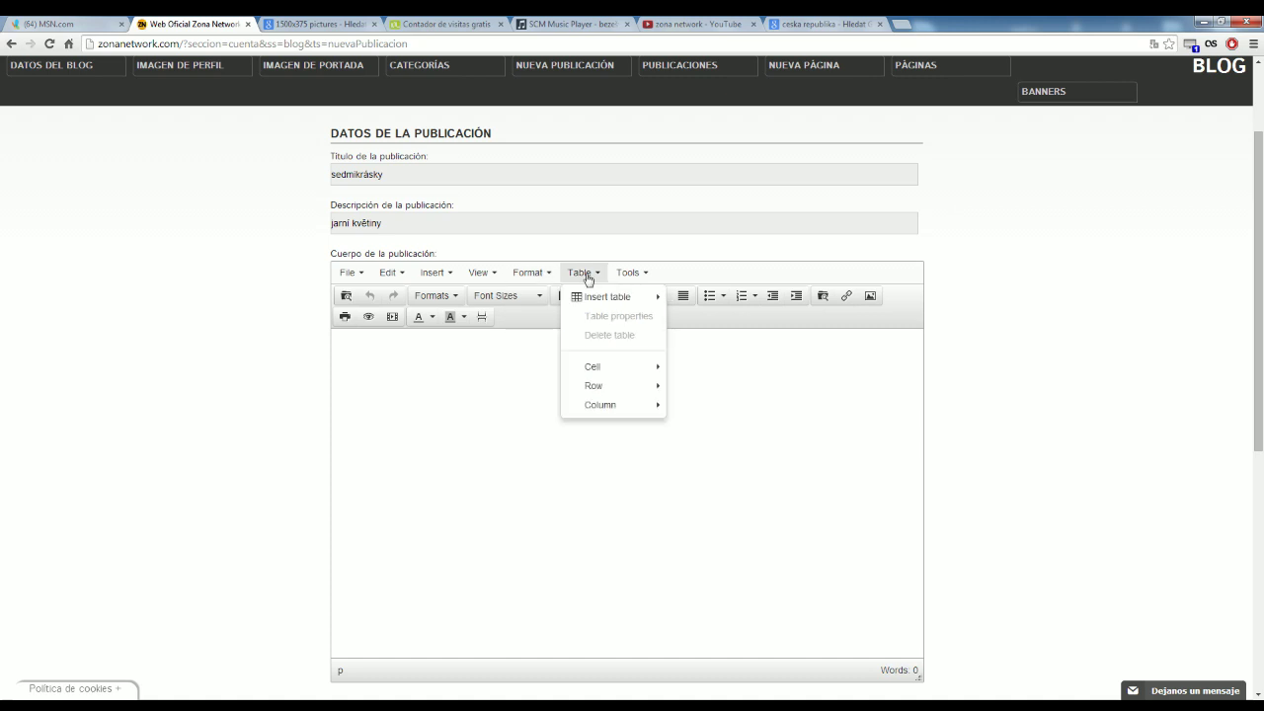
mouse_move(594, 301)
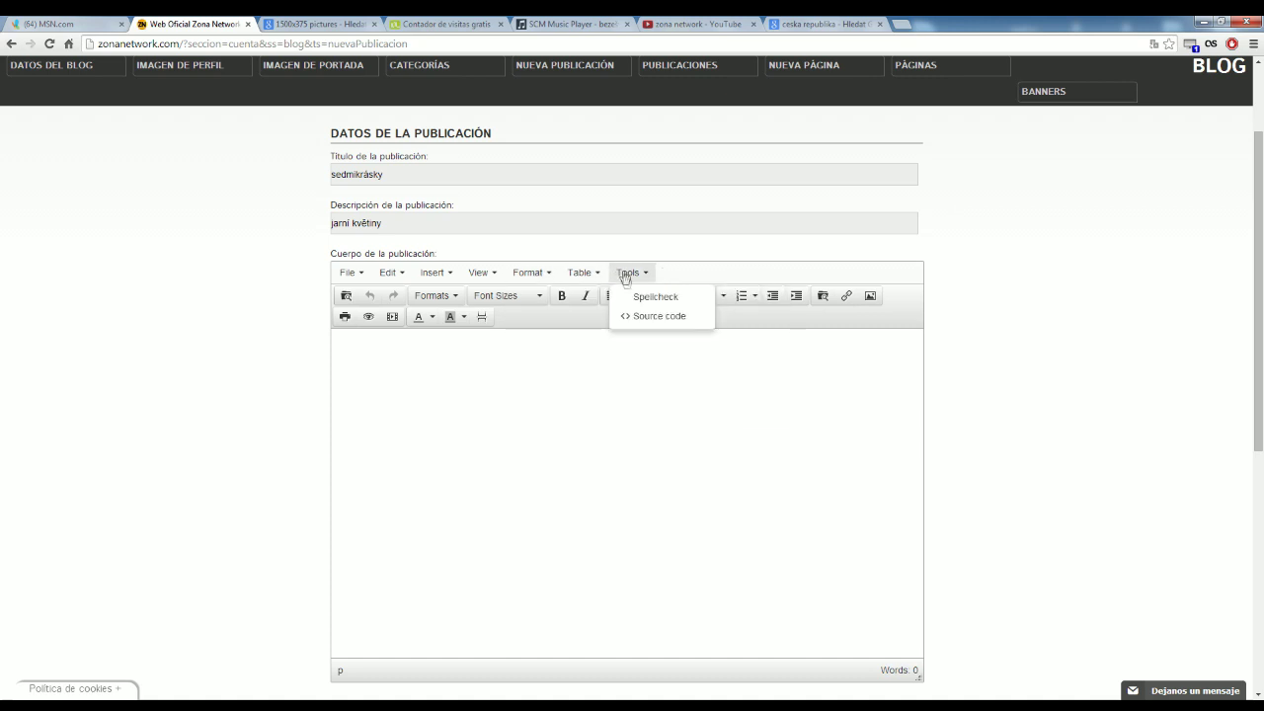
click(487, 382)
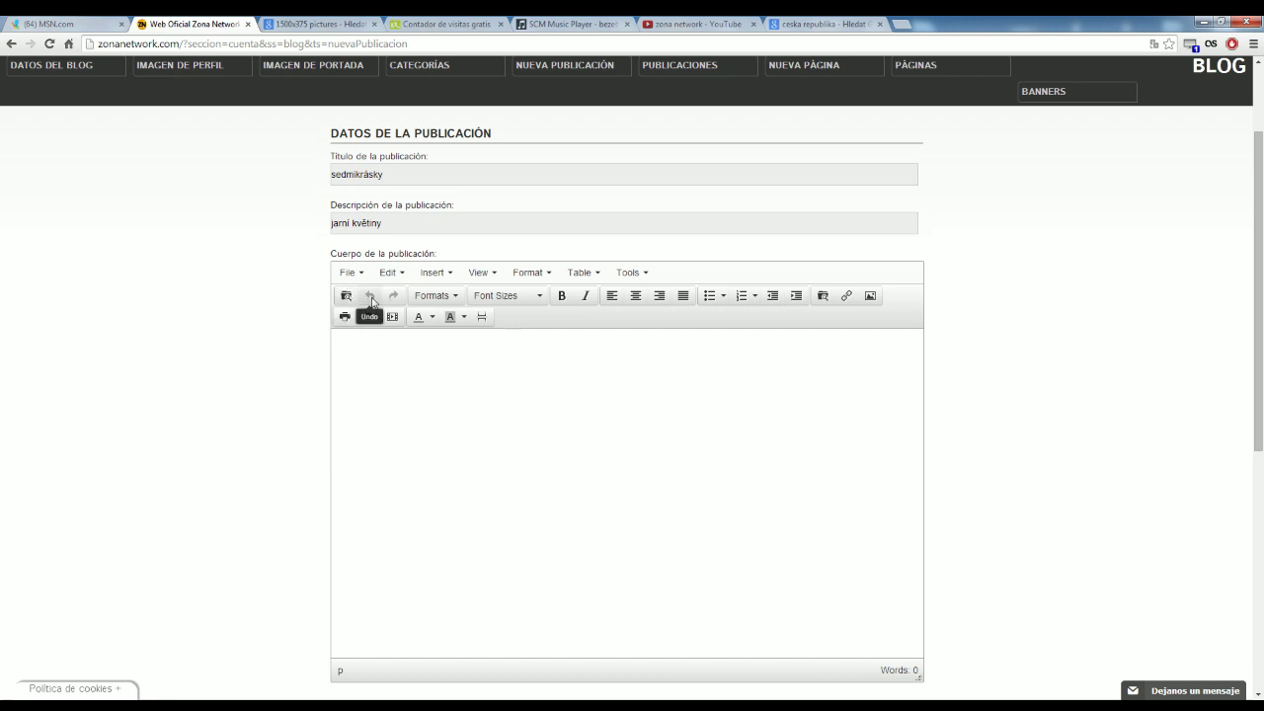
Step: Enter the sample text "dfgdfgdg" in the publication body, and try undoing and redoing it
text(dfgdfgdg)
click(370, 298)
click(393, 296)
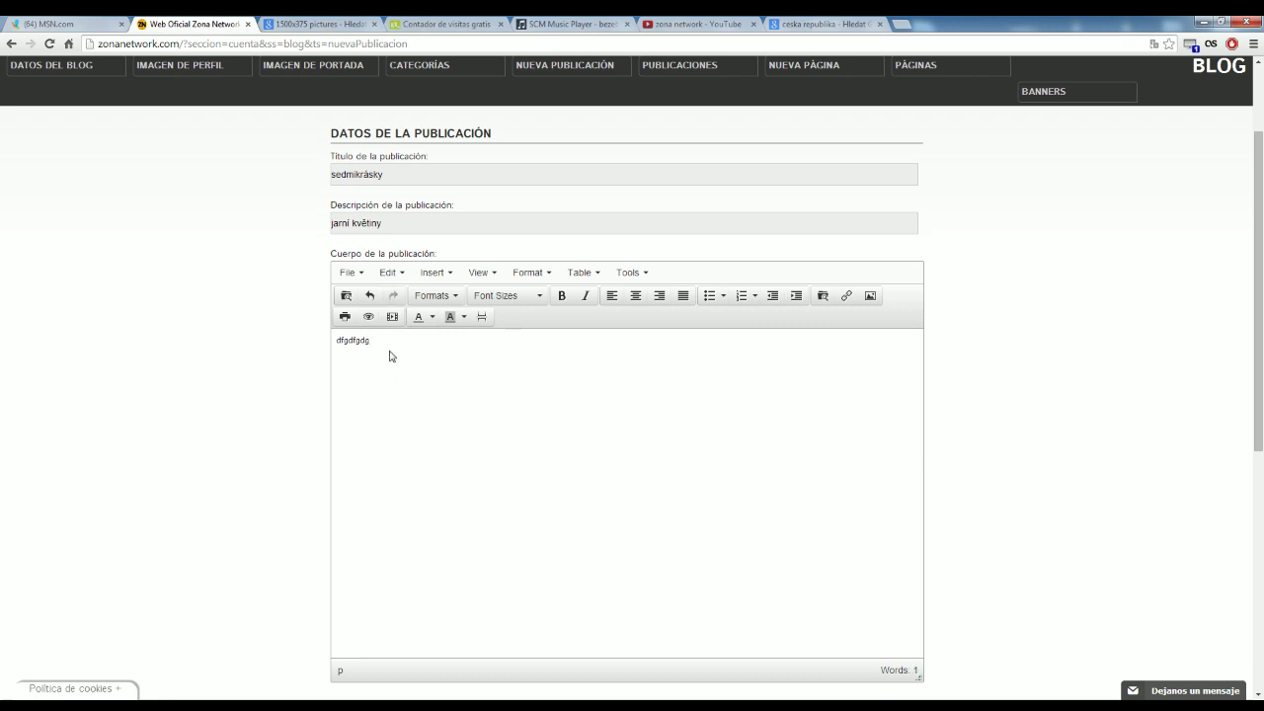
Step: Examine the heading, inline, block and alignment formats offered for the sample text in the publication body
click(444, 296)
mouse_move(446, 324)
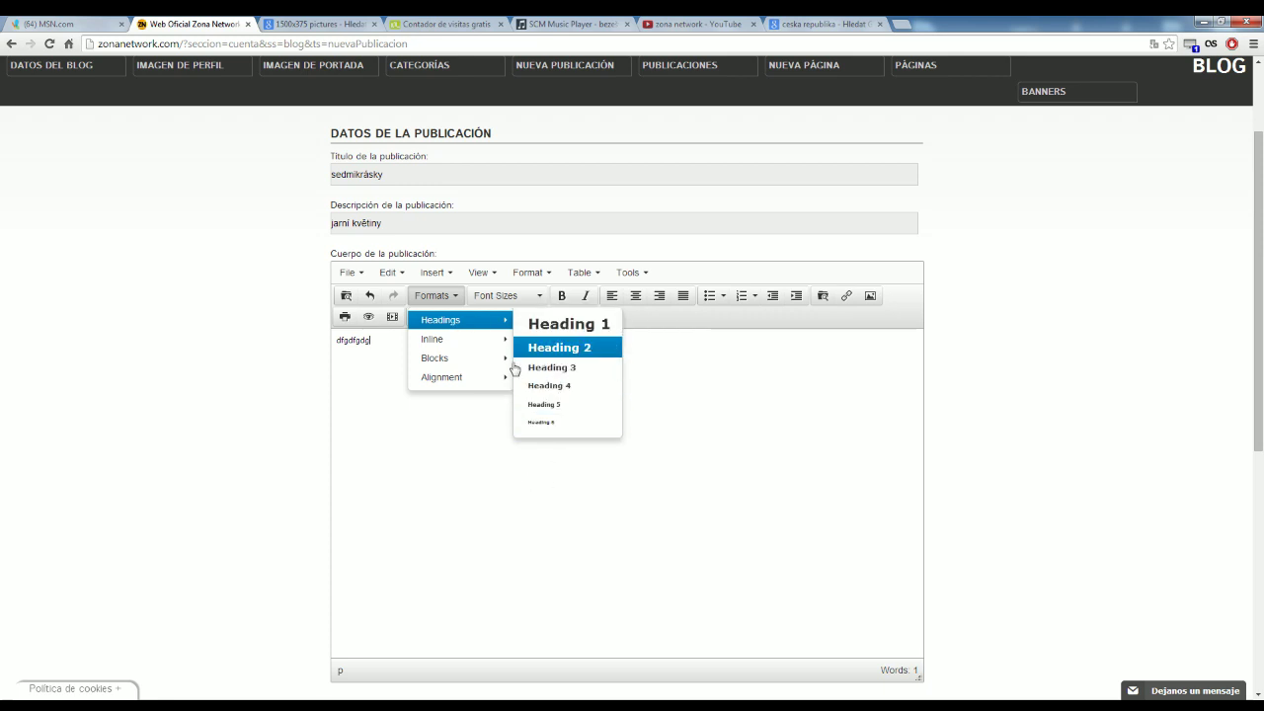
click(376, 355)
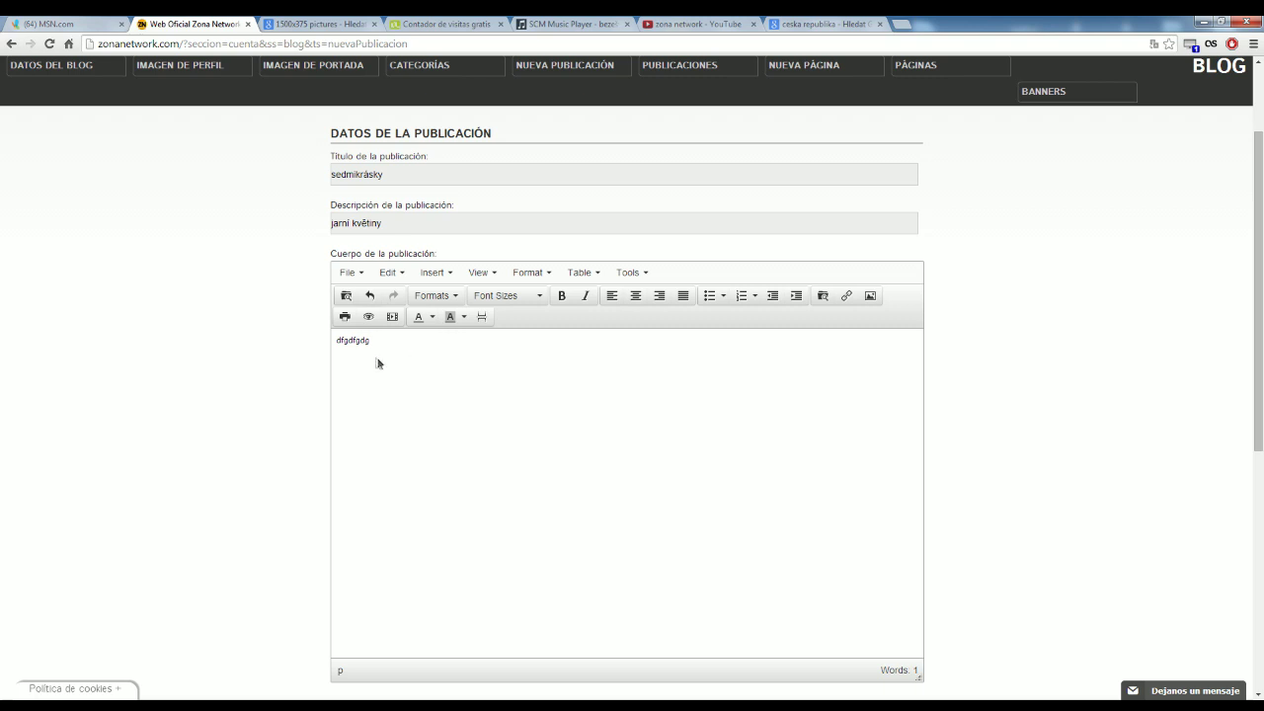
drag(373, 340, 326, 355)
click(431, 295)
mouse_move(434, 346)
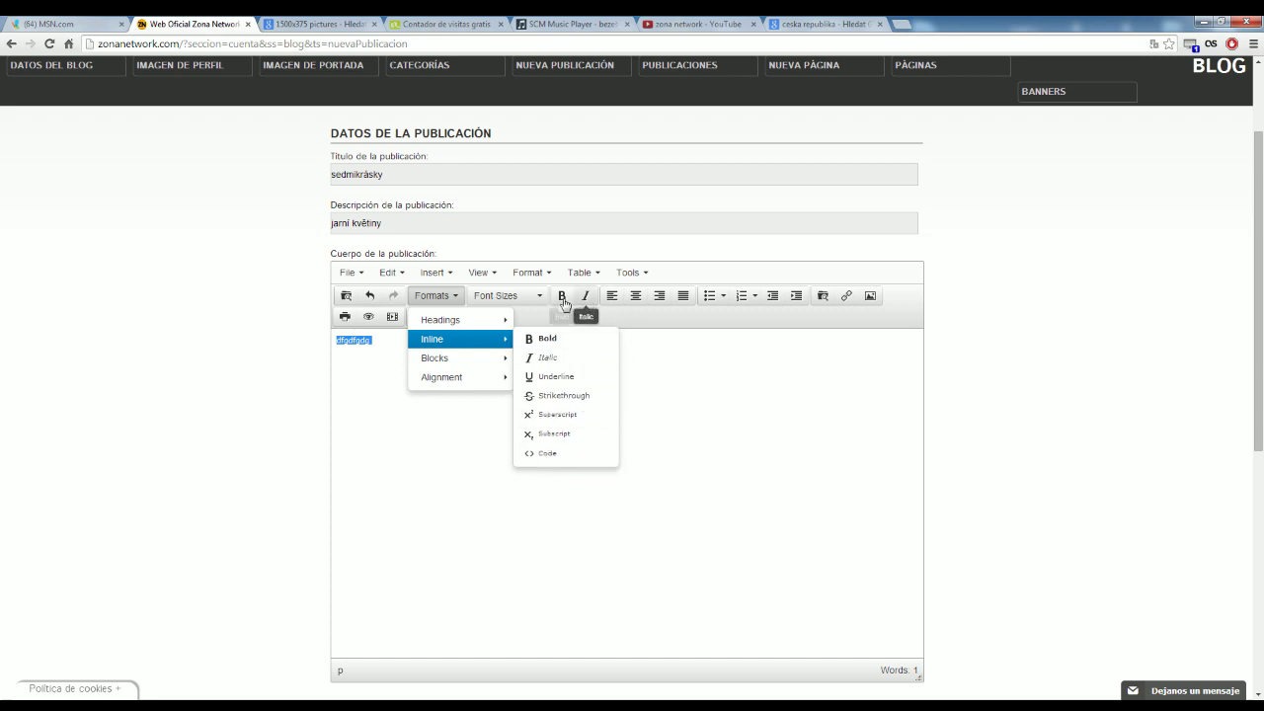
mouse_move(455, 377)
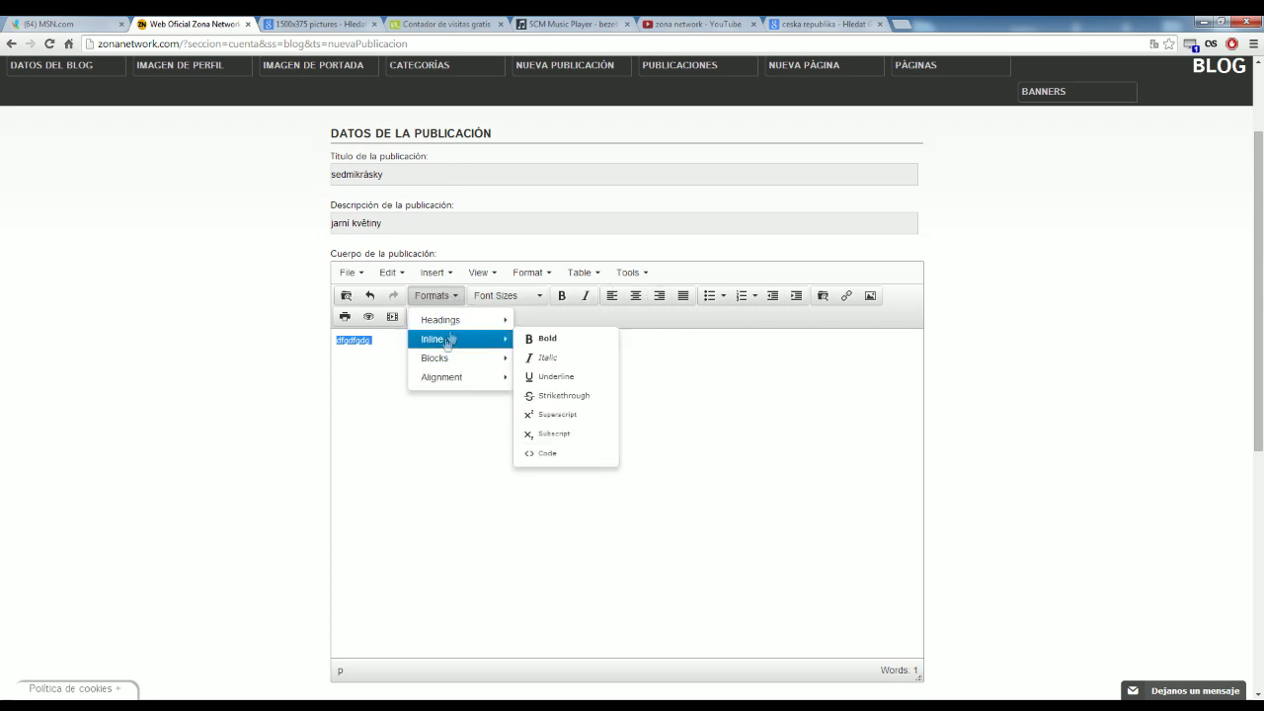
click(439, 447)
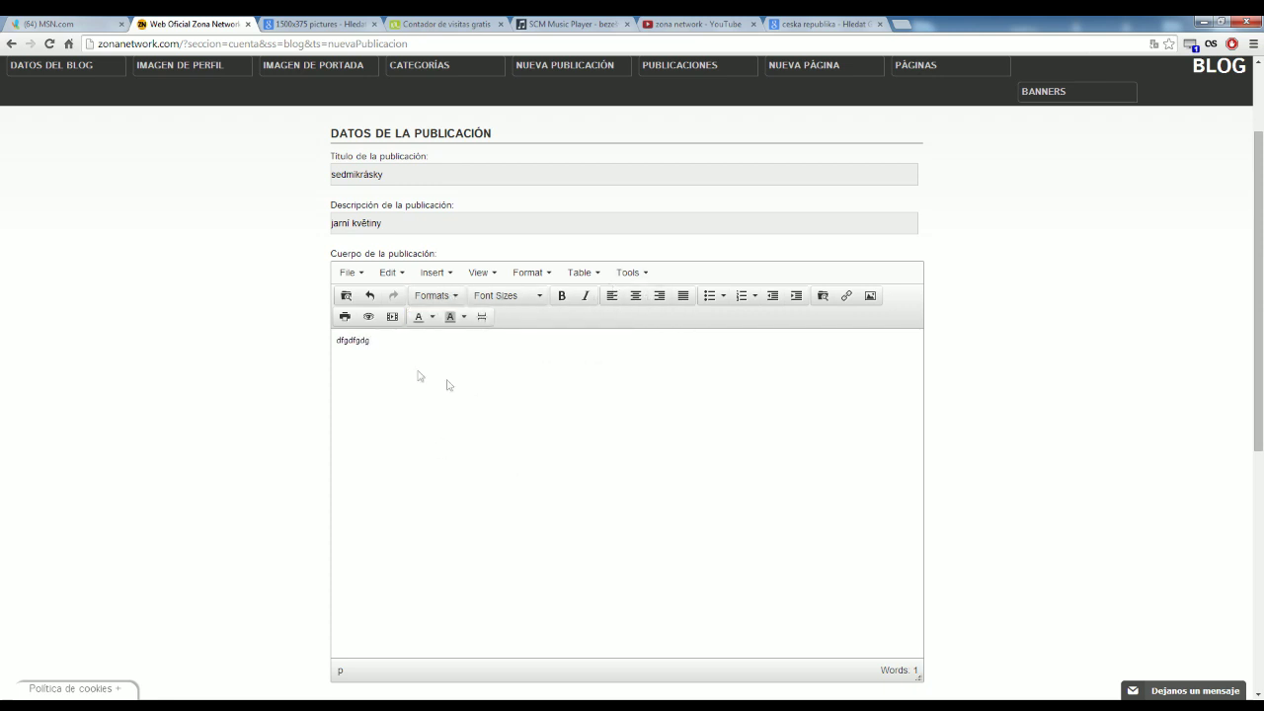
Step: Set the sample text's font size to 36pt, and the letters after its initial "d" to 14pt
drag(383, 352, 337, 341)
click(520, 298)
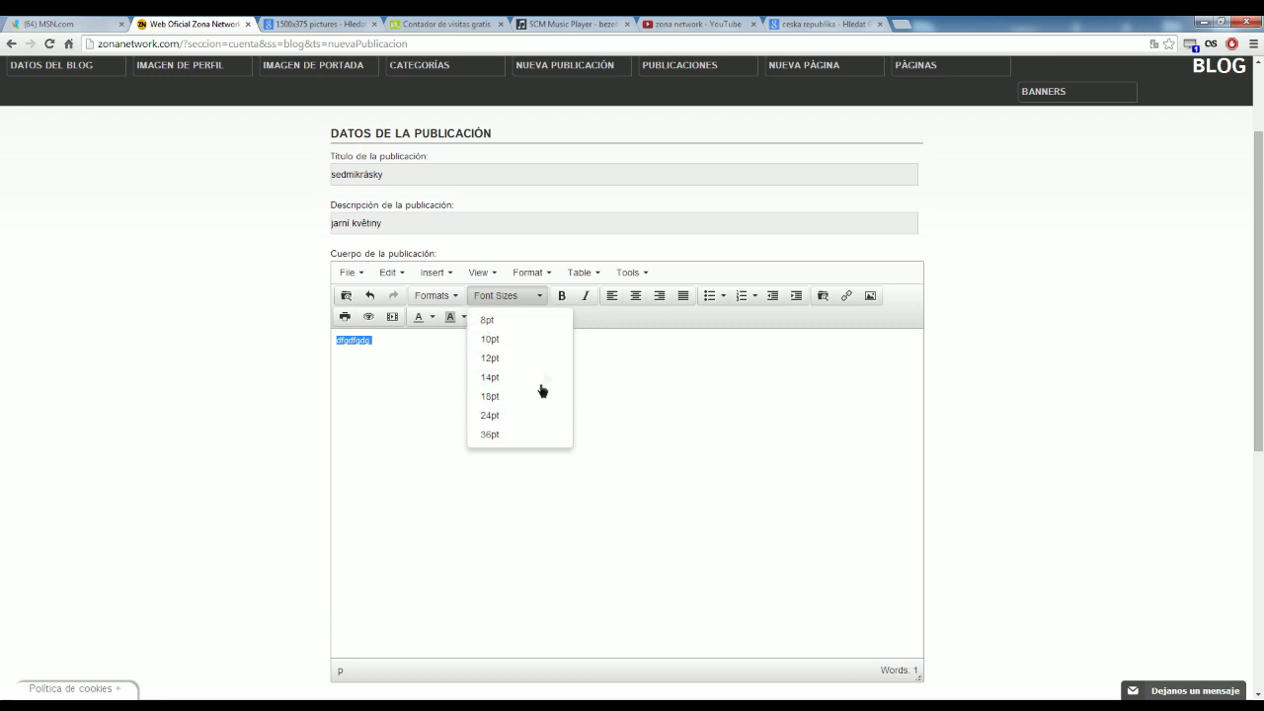
click(499, 435)
click(488, 357)
drag(487, 358, 356, 358)
click(504, 295)
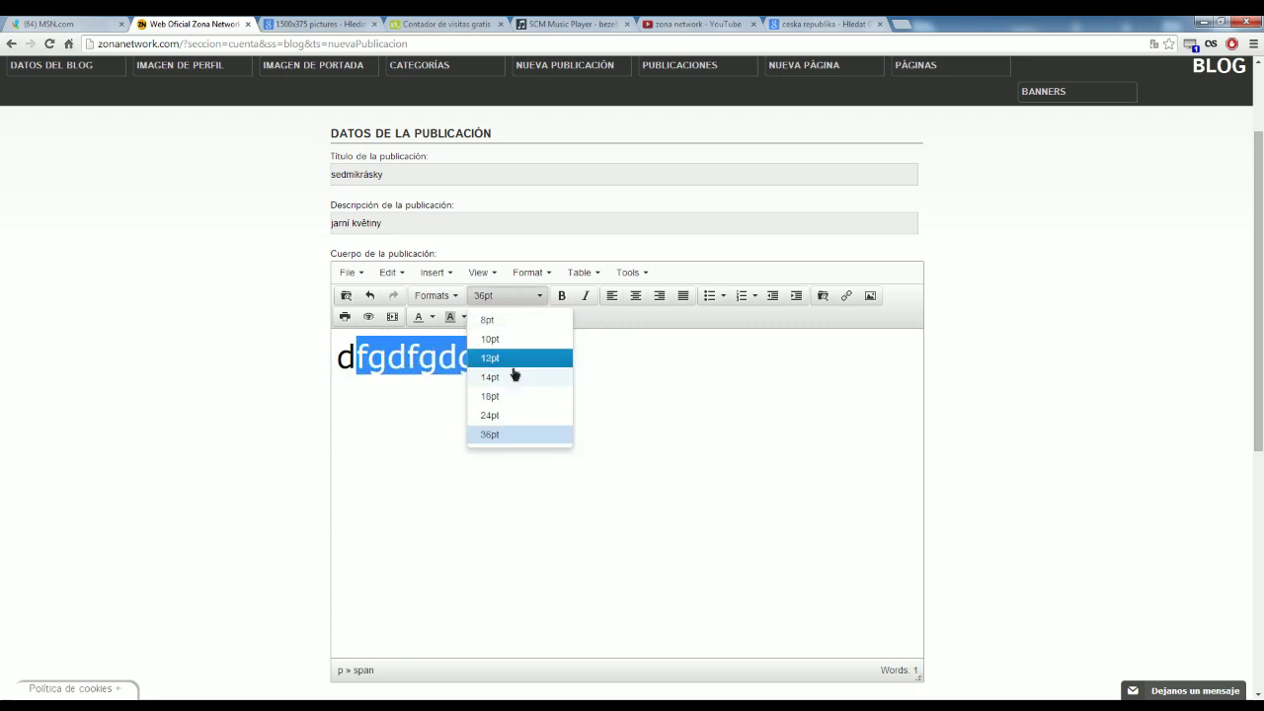
click(530, 380)
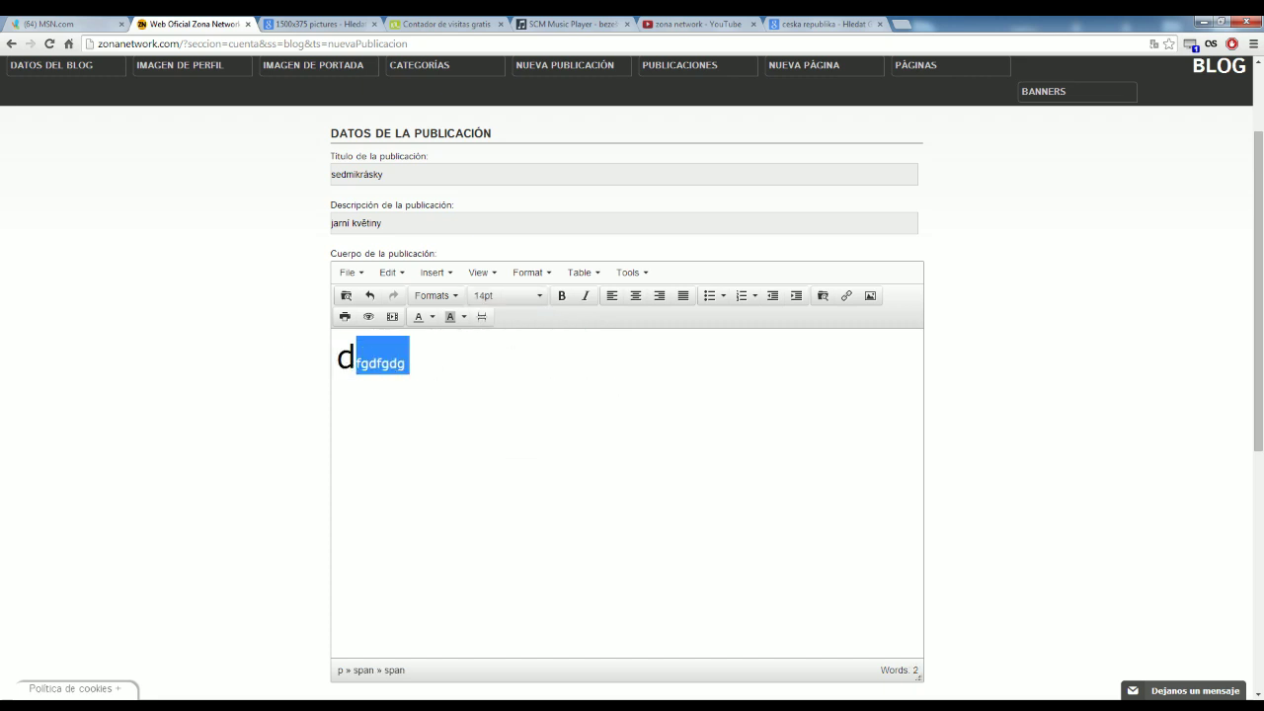
Step: Apply Strikethrough to the whole sample text, and remove it again
click(408, 364)
drag(408, 364, 337, 360)
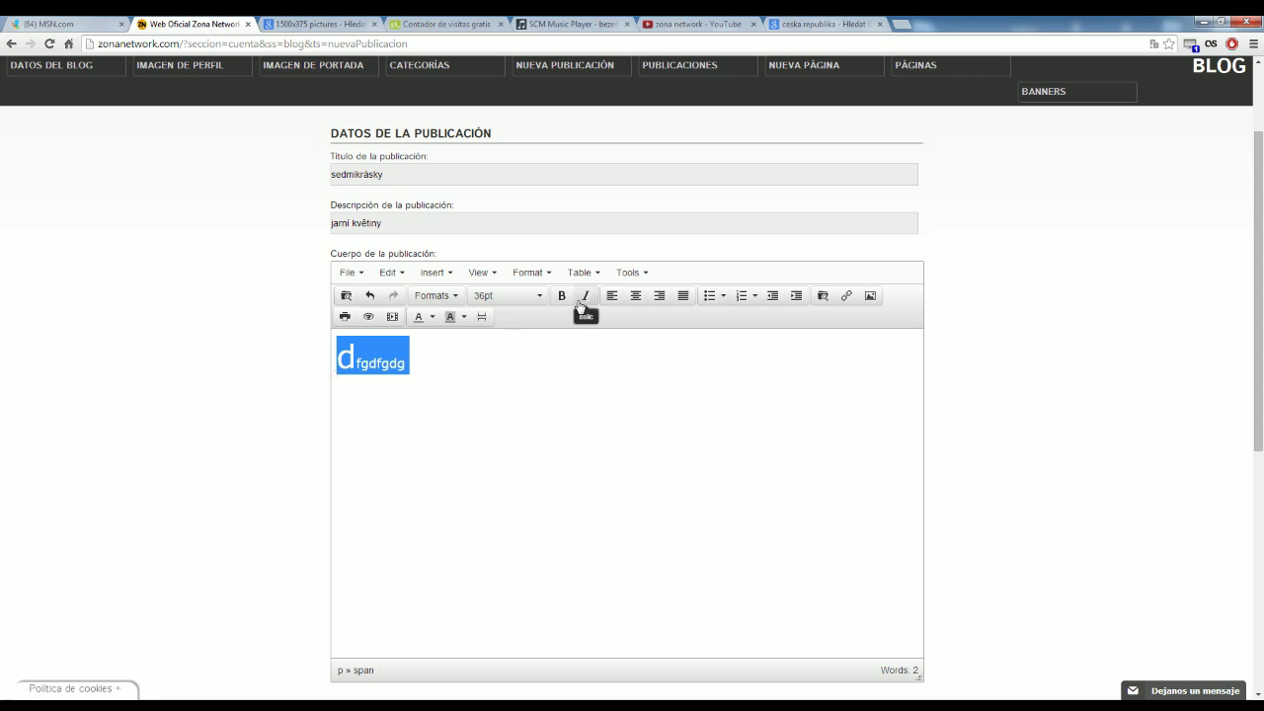
click(434, 296)
mouse_move(456, 341)
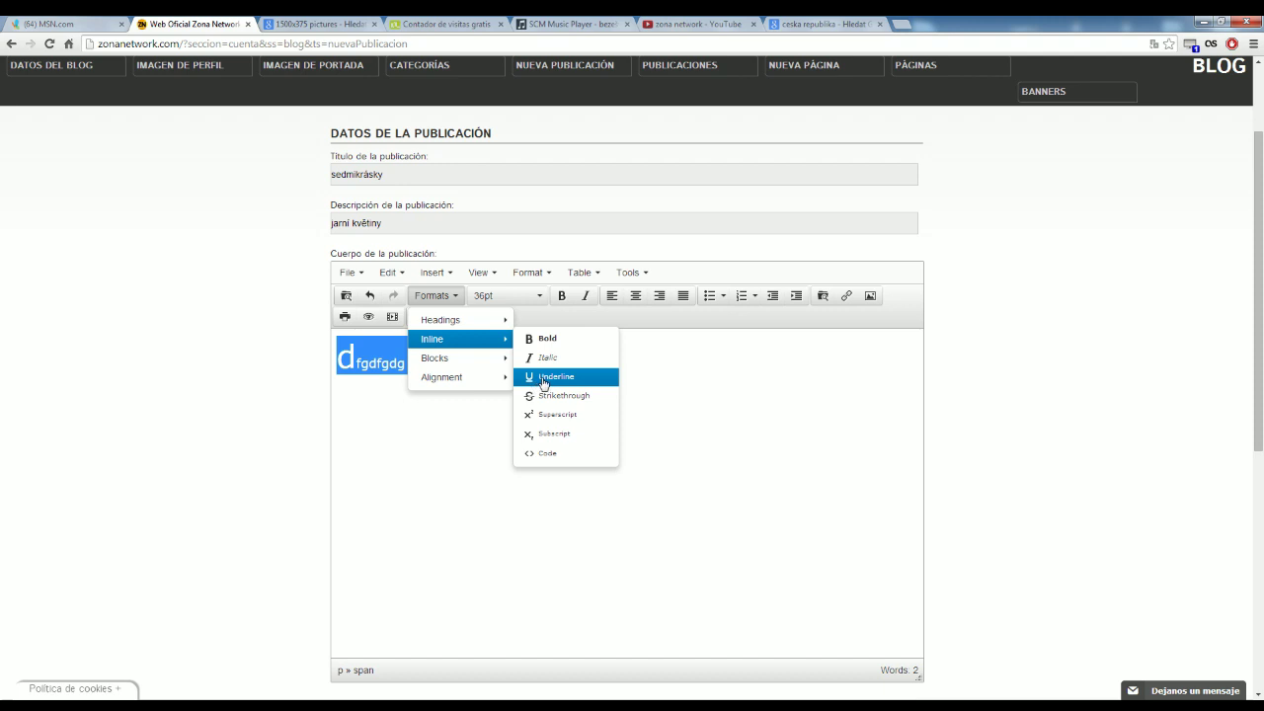
click(576, 395)
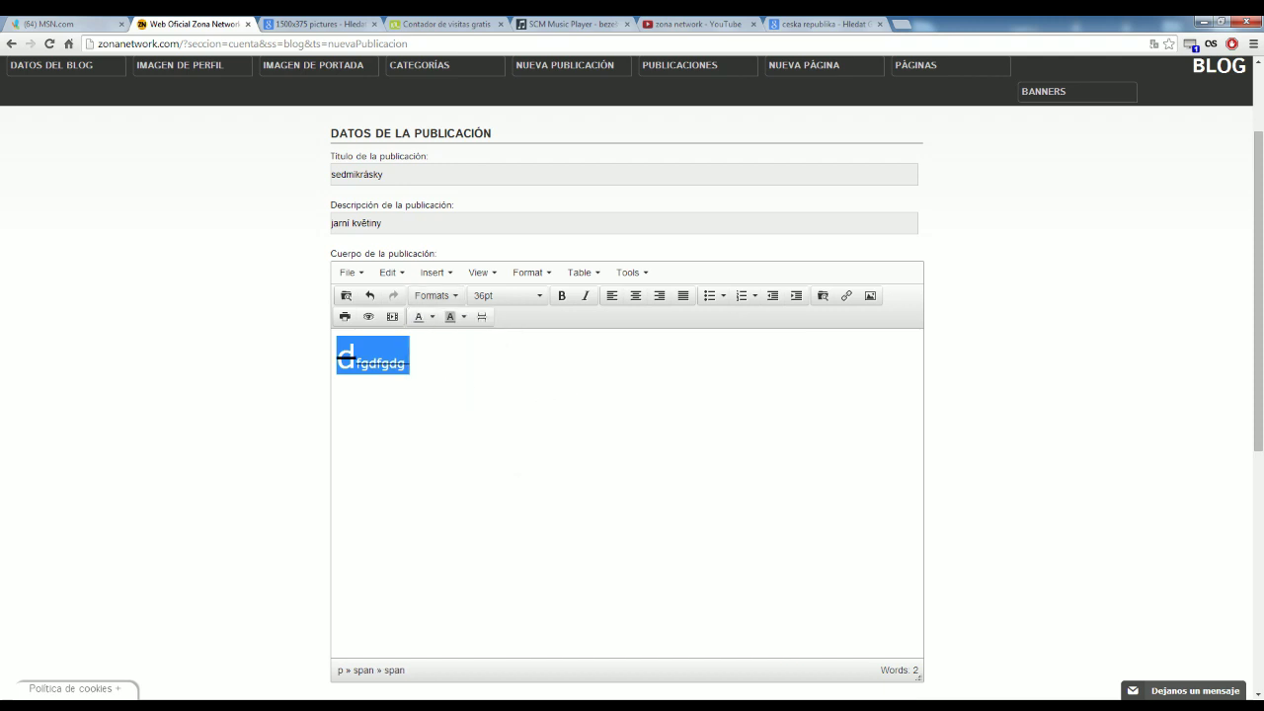
click(435, 295)
mouse_move(489, 341)
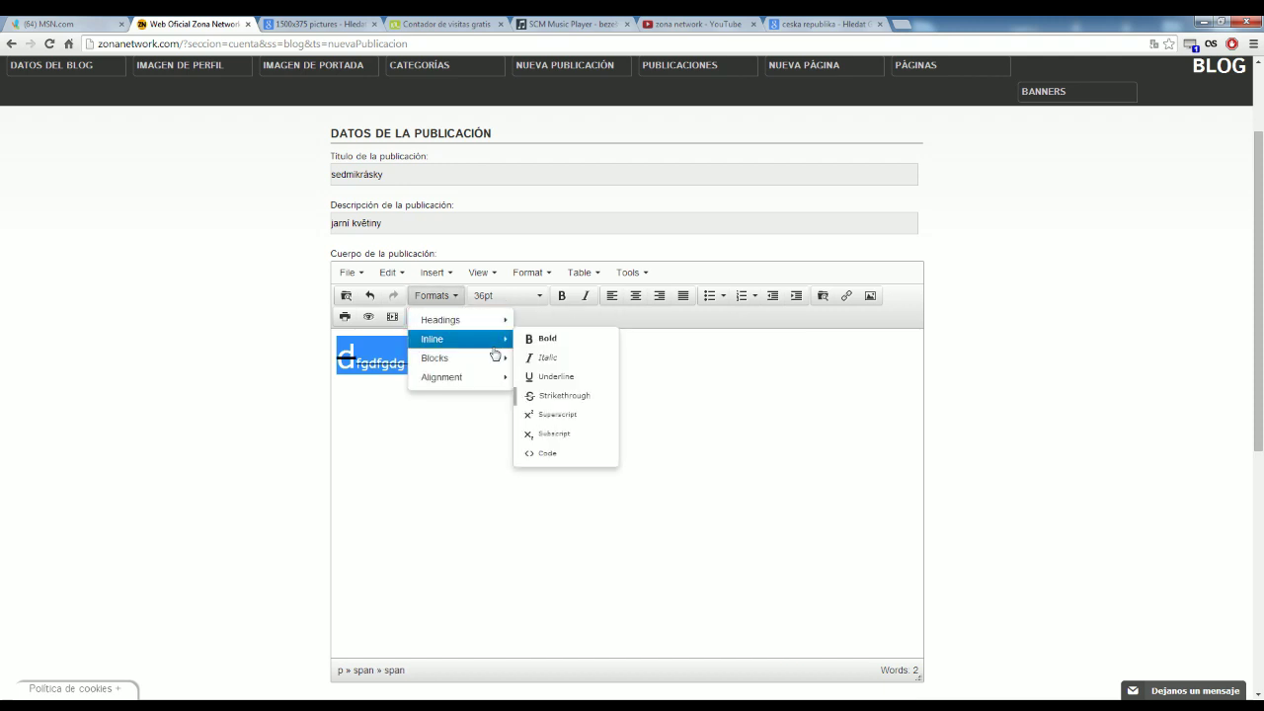
click(560, 396)
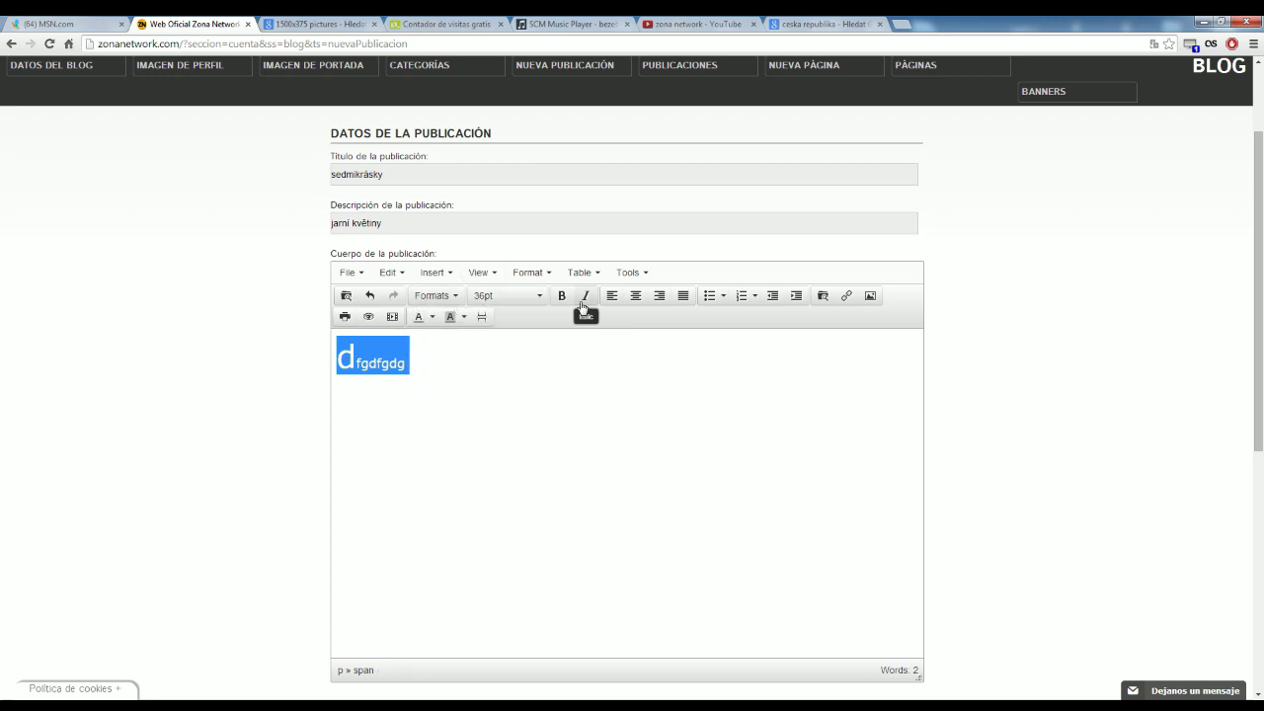
Step: Try centre and right alignment on the sample text, and justify it
click(637, 301)
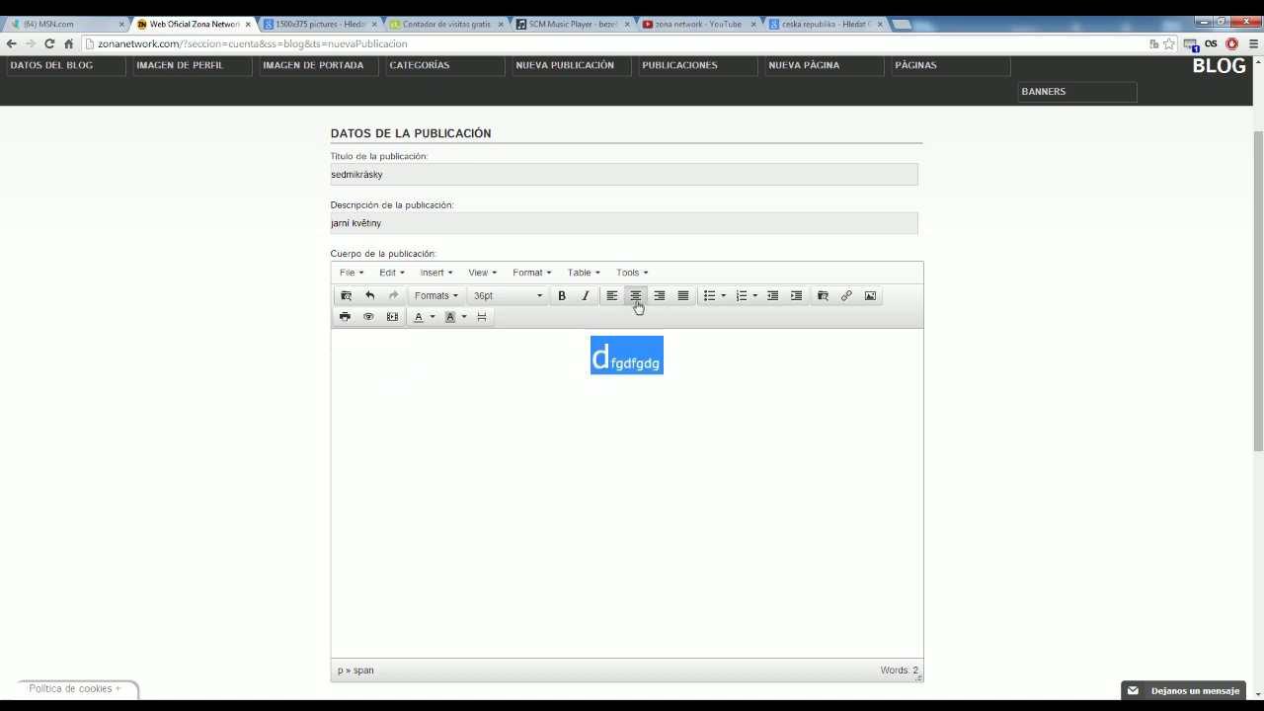
click(660, 297)
click(683, 297)
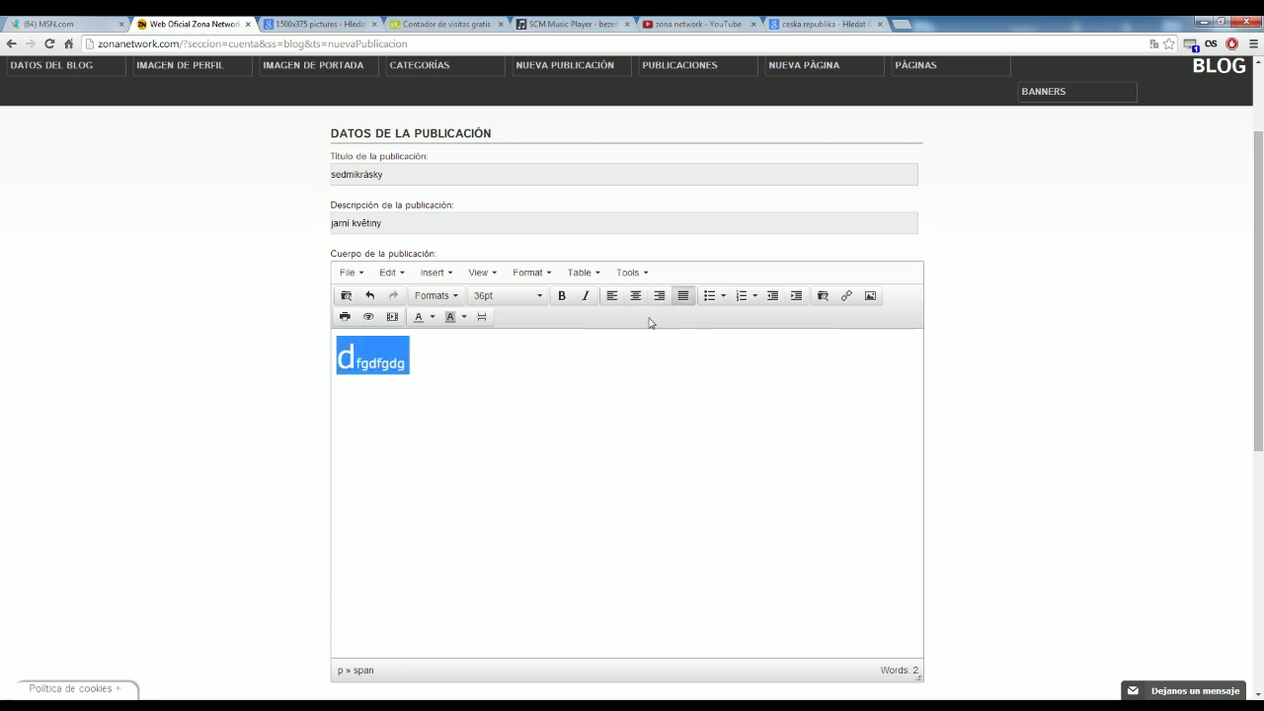
click(595, 380)
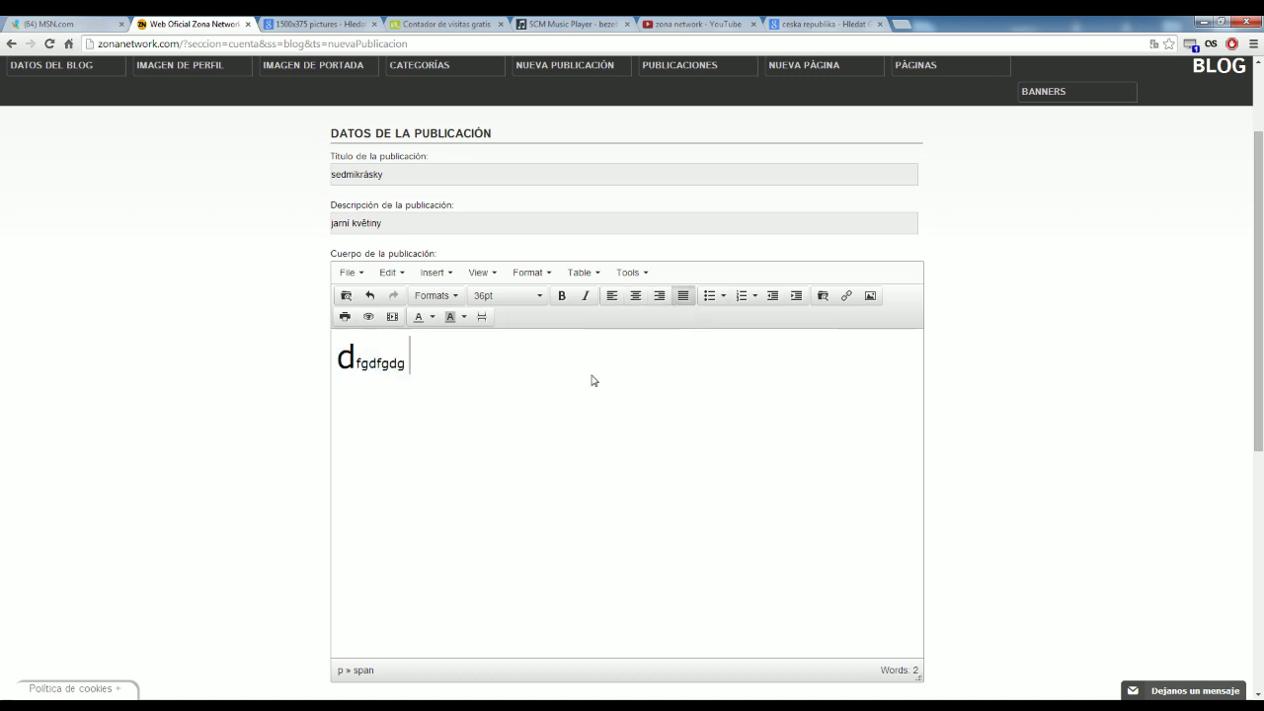
Step: Try a Circle bullet list on the sample text with extra empty items, and remove the list formatting
click(711, 301)
click(722, 302)
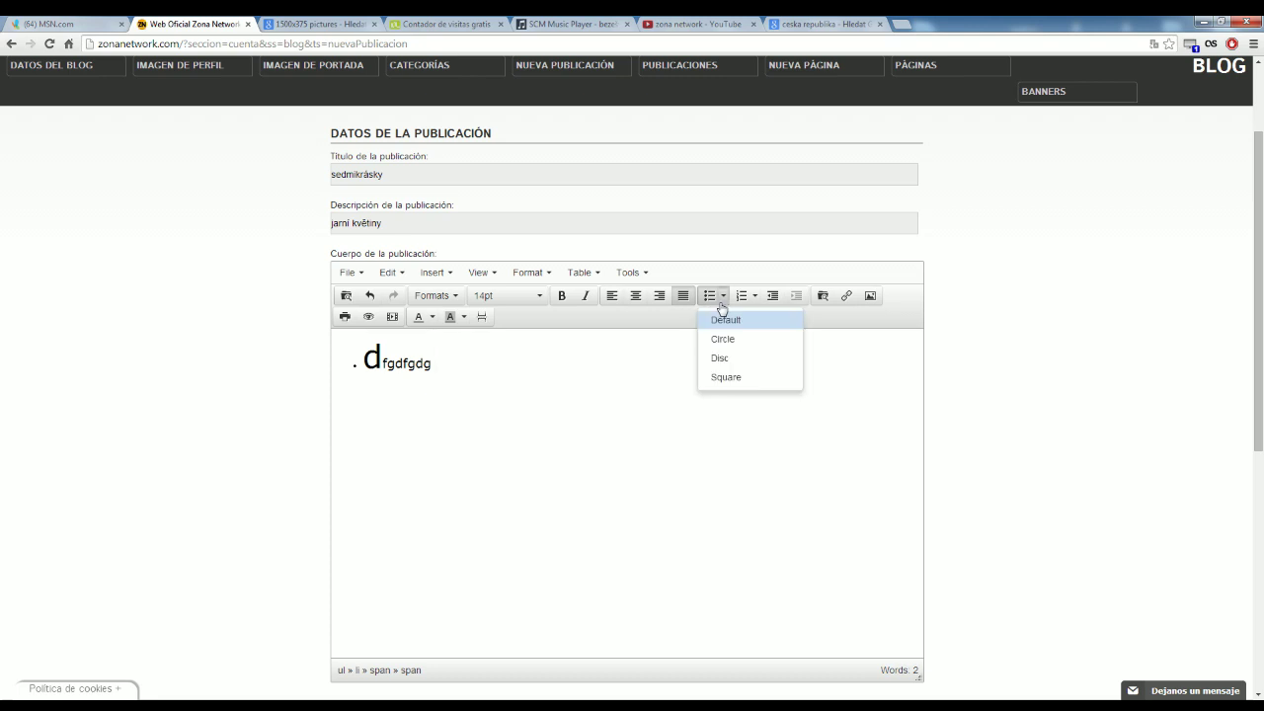
click(725, 339)
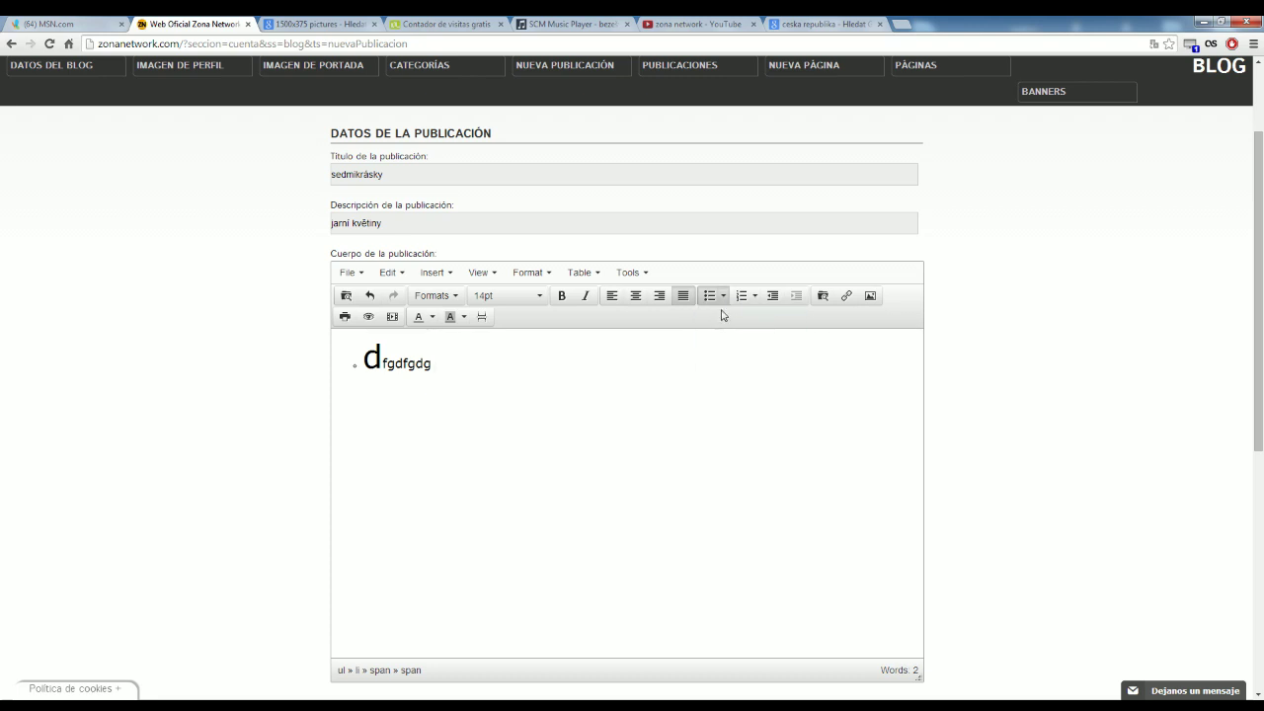
key(Return)
key(Return)
key(Return)
key(Return)
key(BackSpace)
key(BackSpace)
click(709, 296)
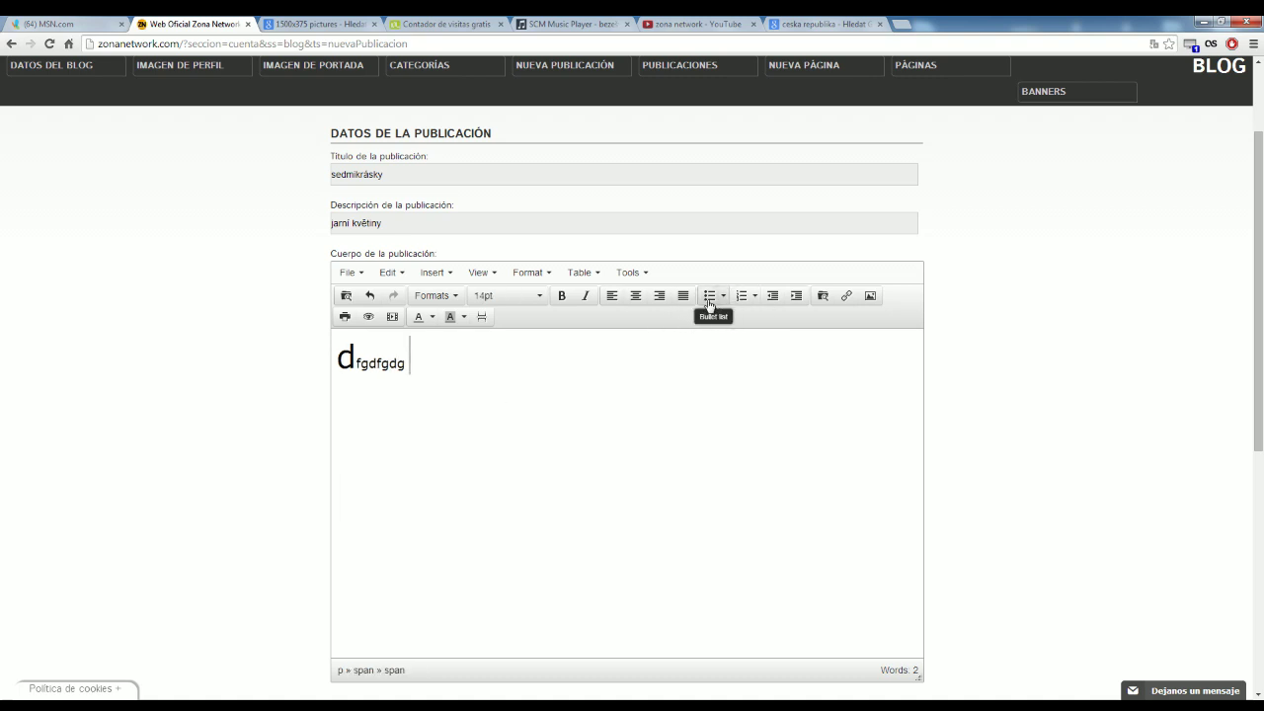
Step: Format the sample text as a Circle bullet list, and change its bullets to Disc
click(723, 296)
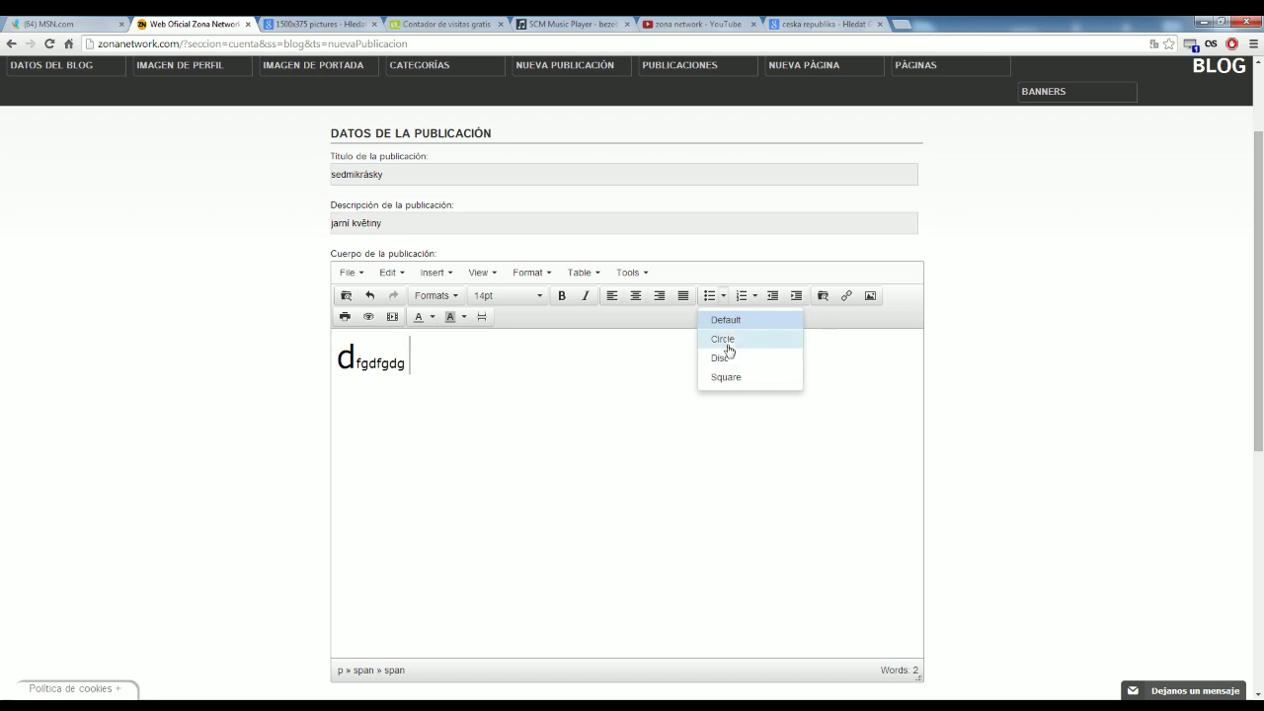
click(724, 344)
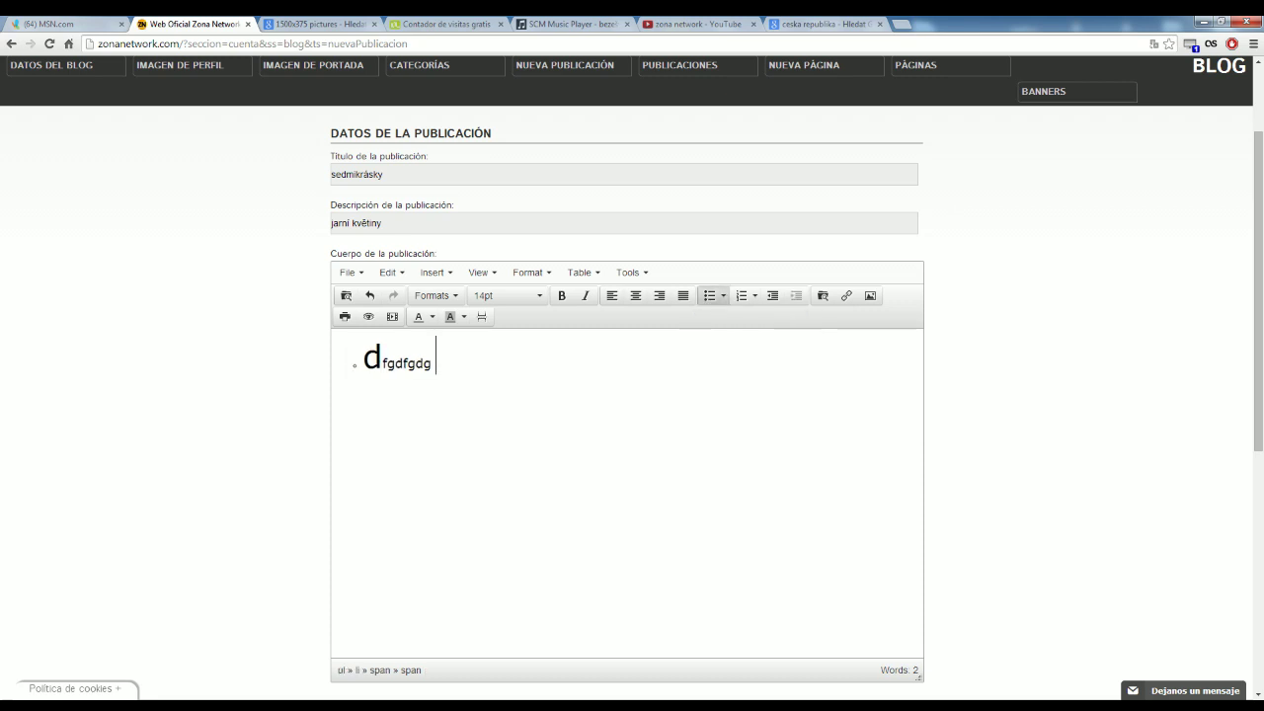
click(723, 296)
click(724, 360)
Step: Convert the bullet list to a numbered list in the Lower Alpha style, and remove the numbering
click(741, 303)
click(756, 299)
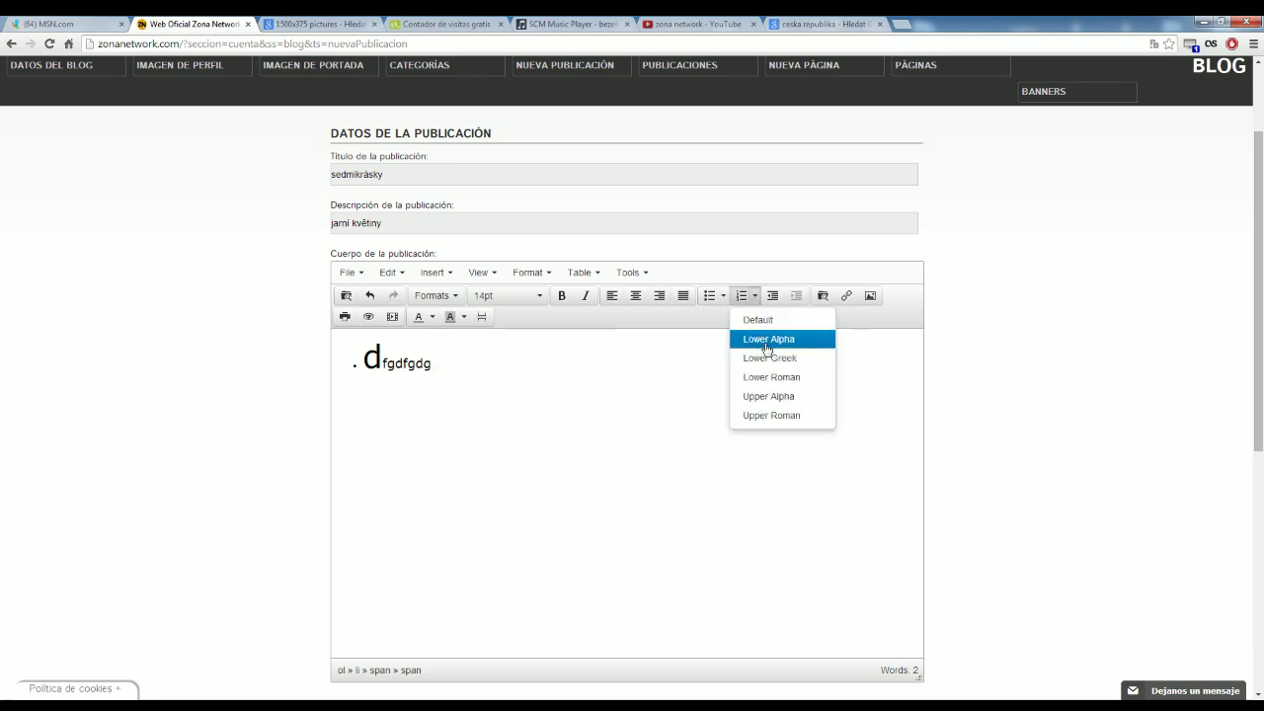
click(745, 346)
click(372, 357)
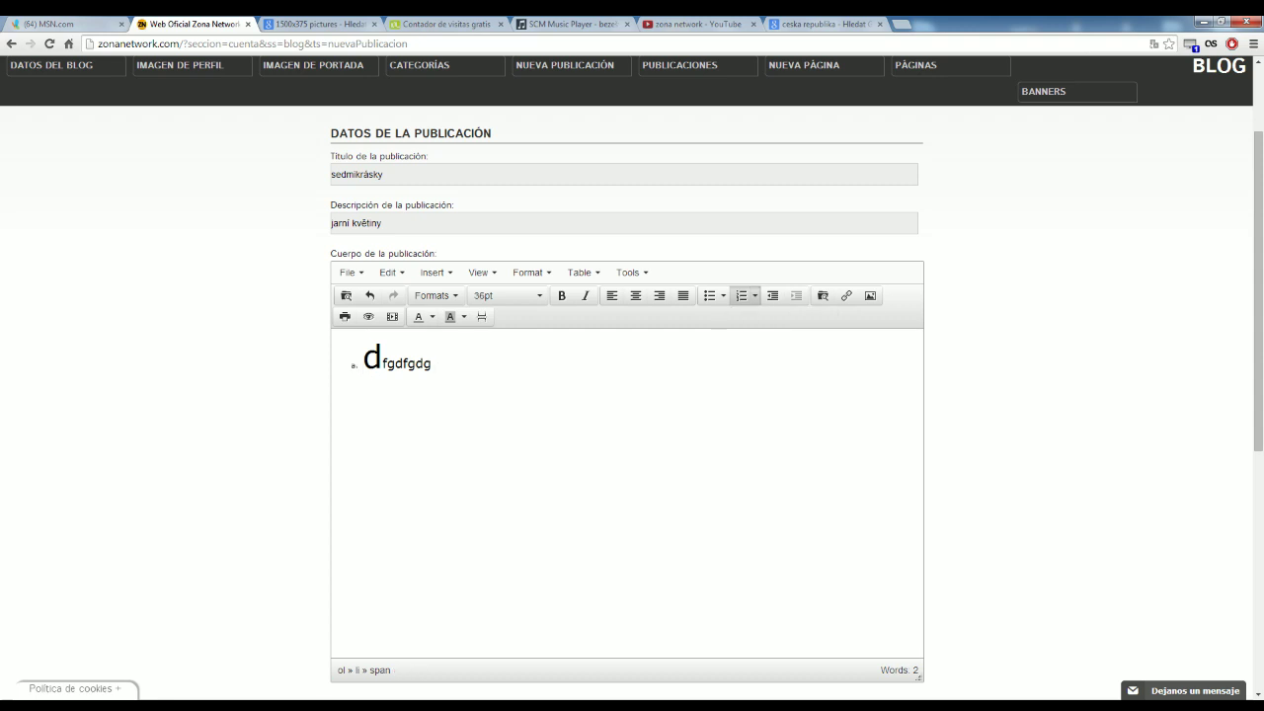
click(743, 296)
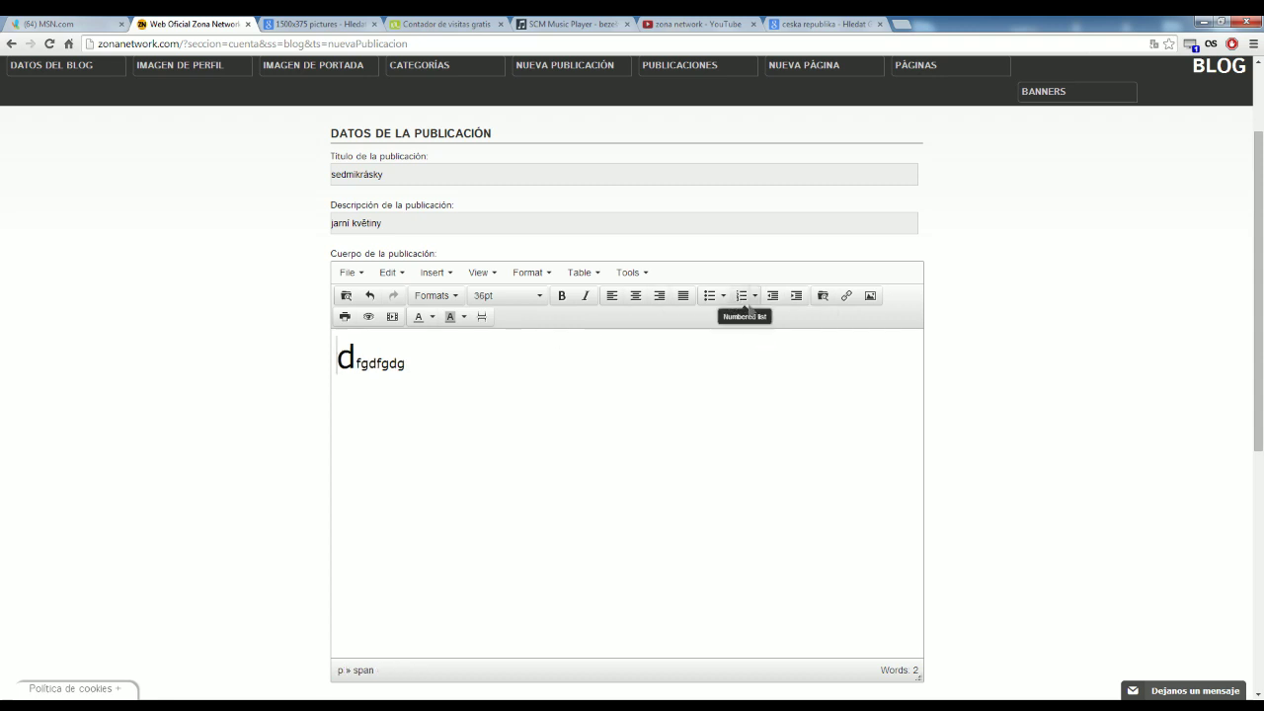
Step: Try a Lower Greek numbered list on the sample text and remove the numbering
click(756, 296)
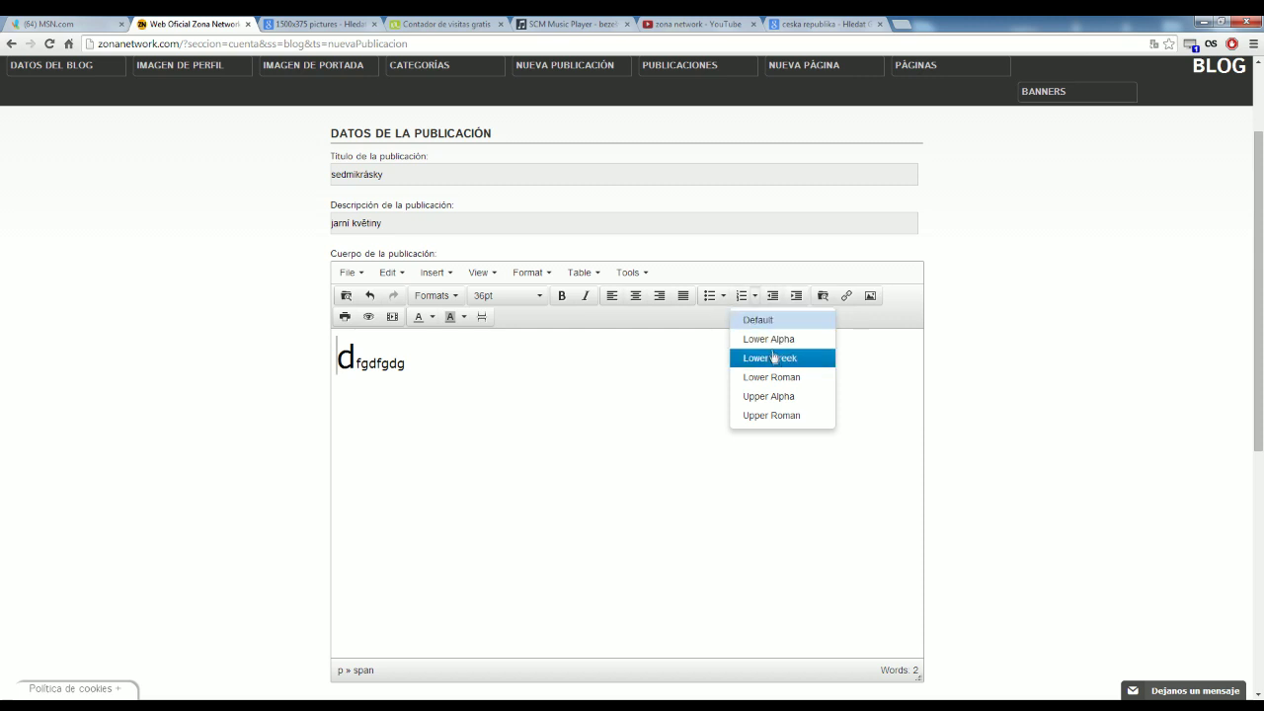
click(773, 367)
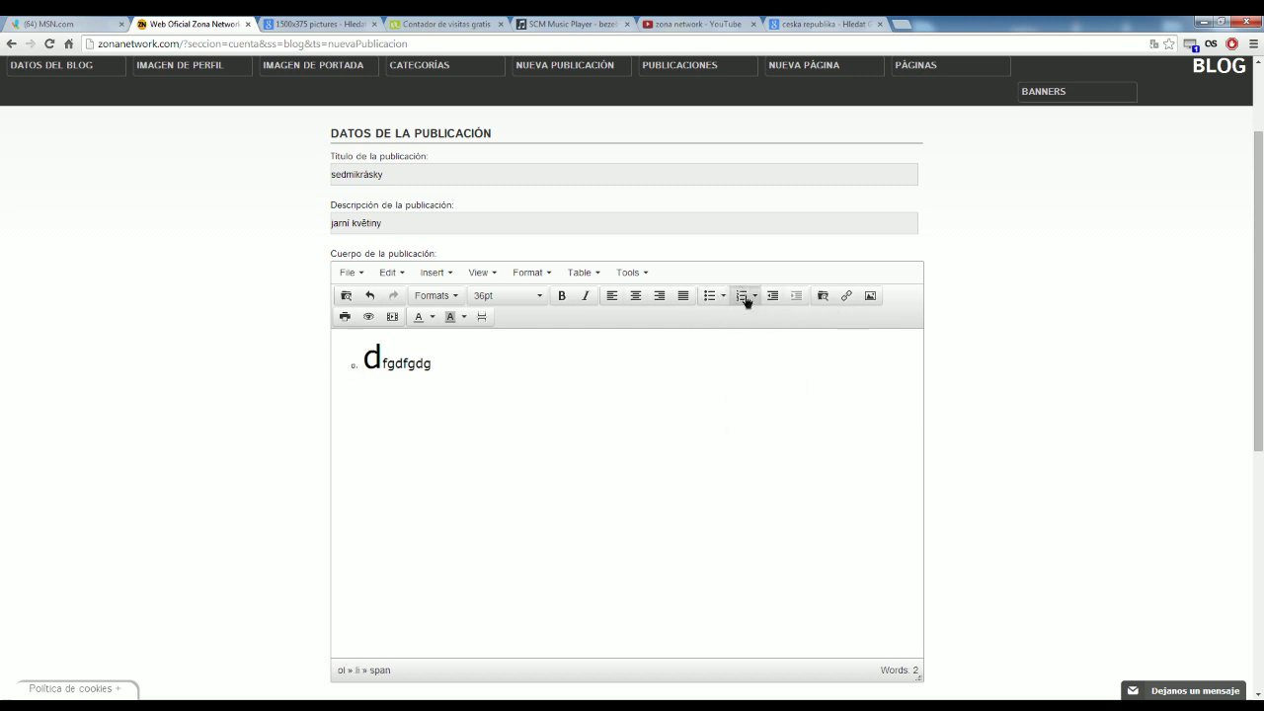
click(743, 297)
Step: Try a Lower Roman numbered list on the sample text with extra empty lines, and undo it
click(756, 296)
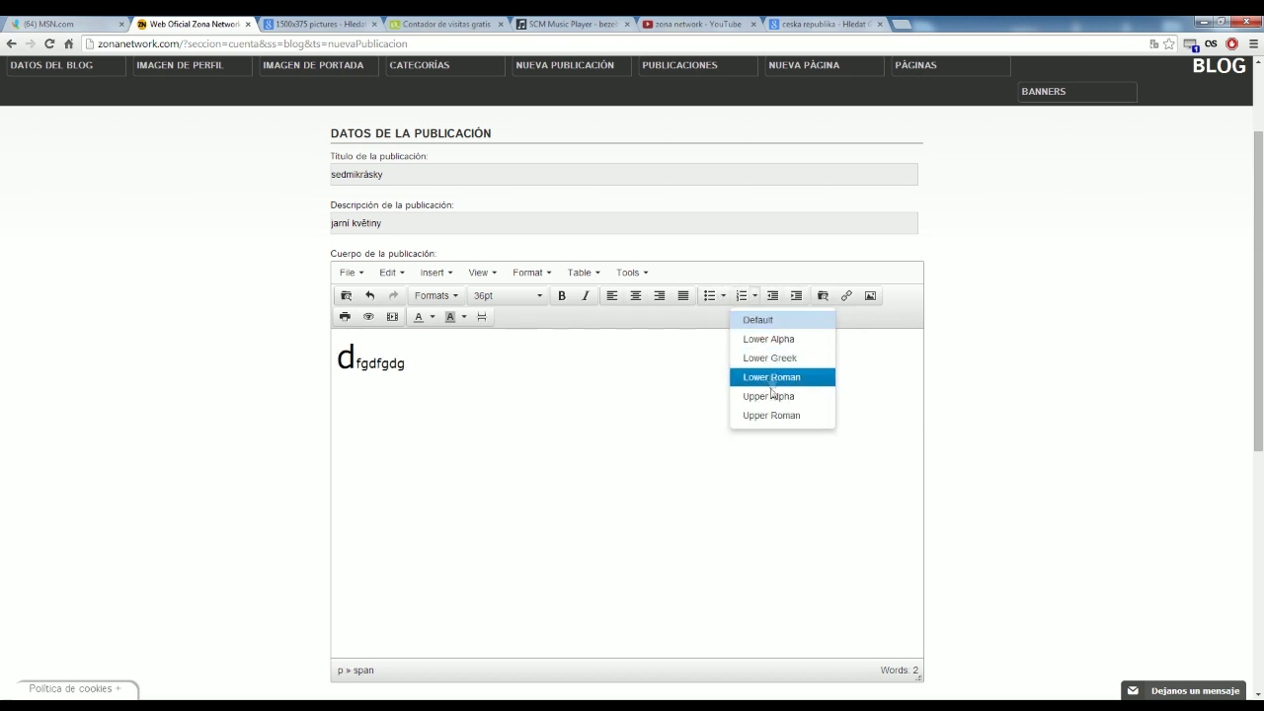
click(779, 379)
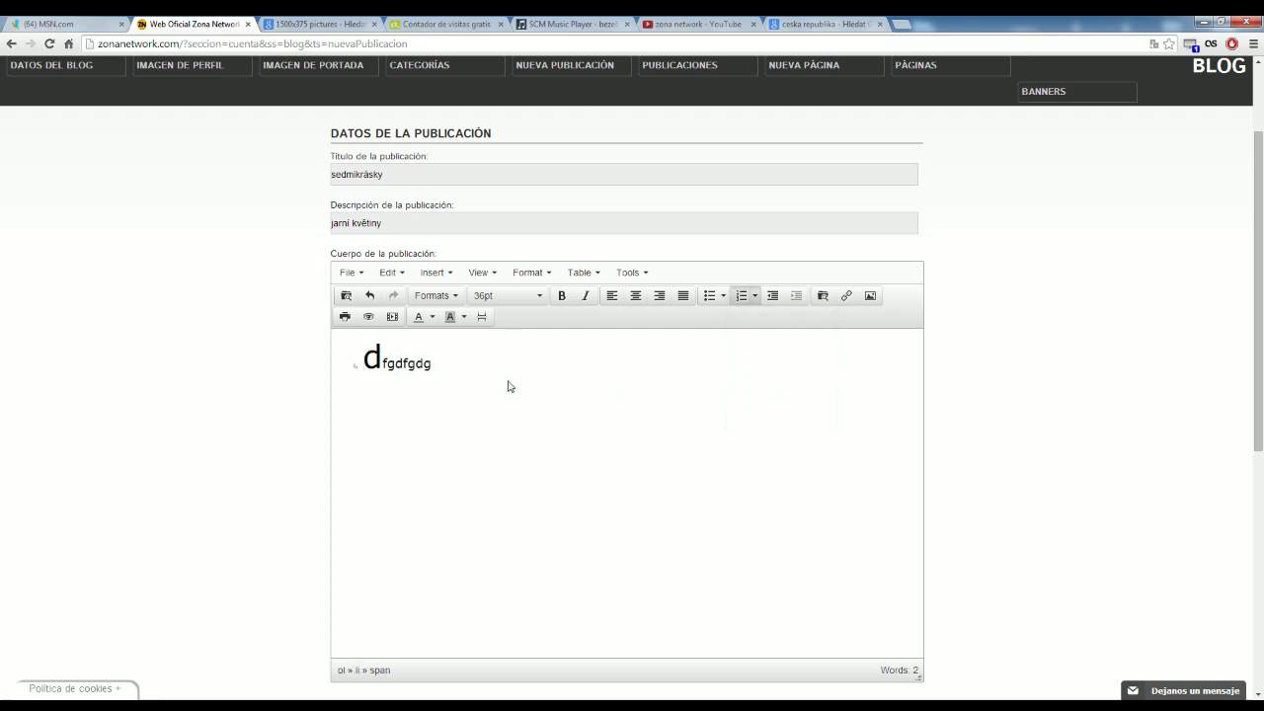
key(Return)
key(Return)
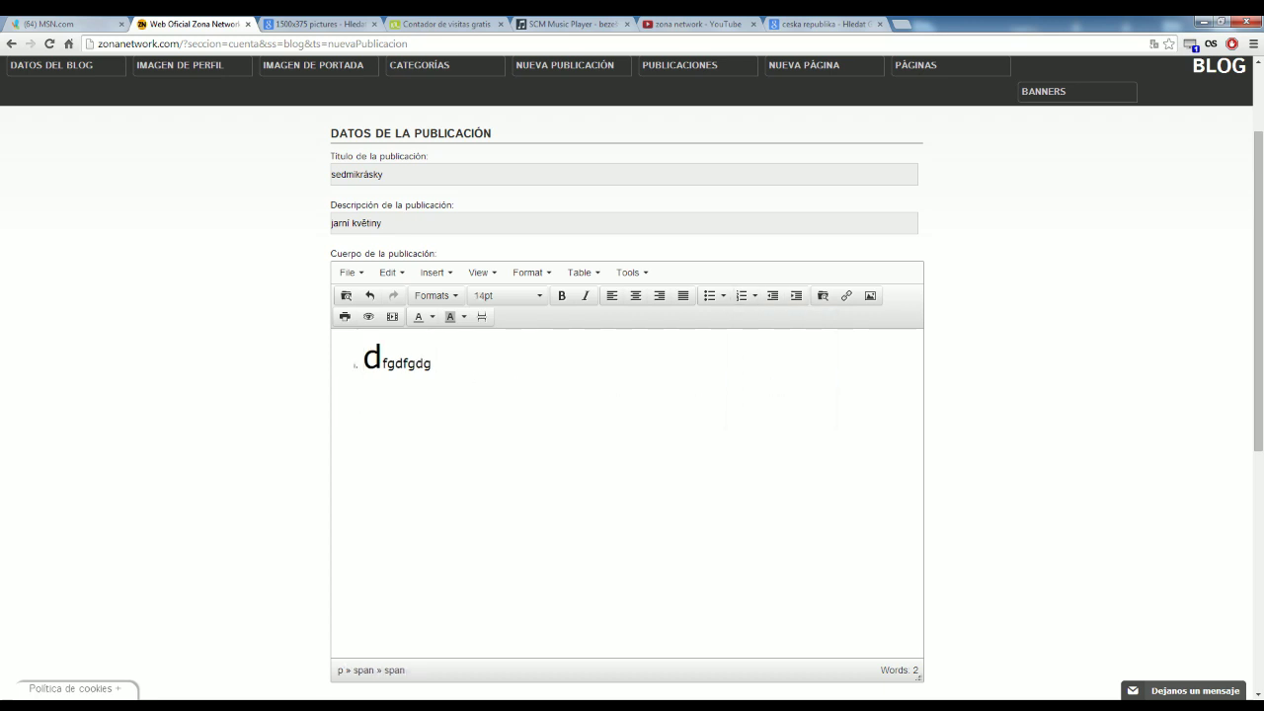
key(ctrl+z)
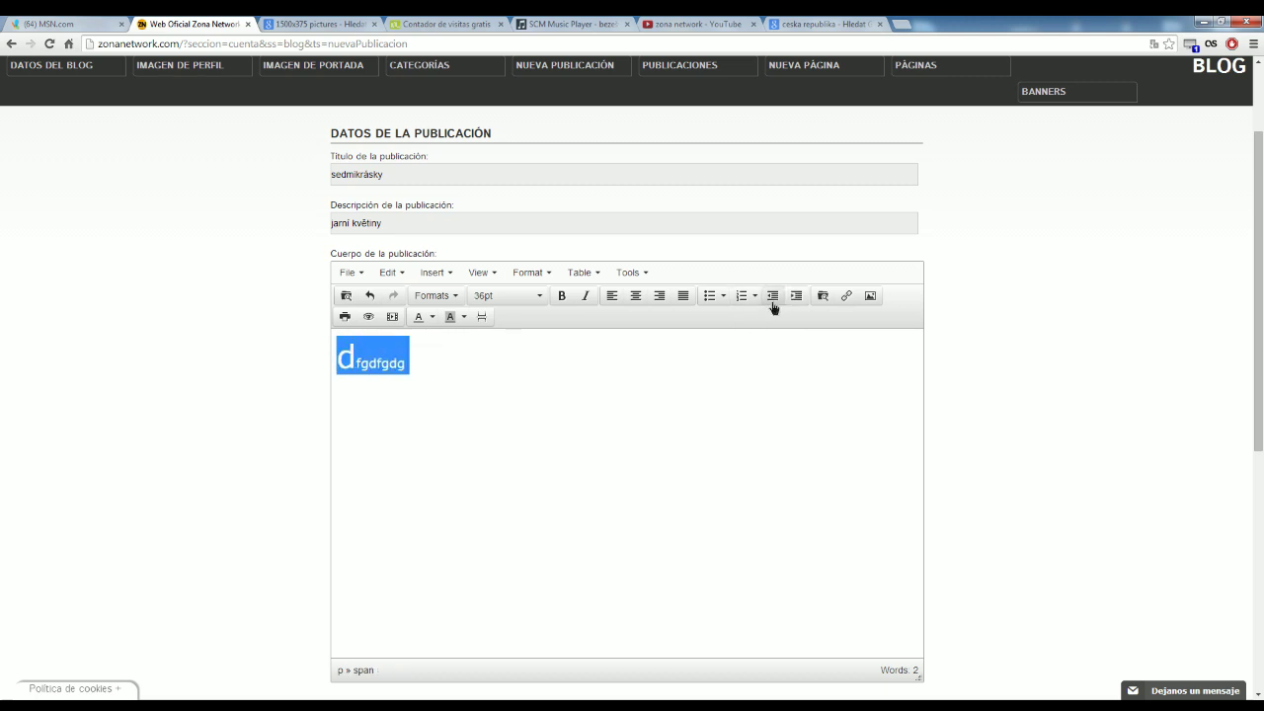
Step: Add four lines below the sample text reading "hjkhjg", "ghj", "ghj" and "ghj", and select them briefly
click(341, 407)
text(hjkhjg)
key(Return)
text(ghj)
key(Return)
text(ghj)
key(Return)
text(ghj)
drag(356, 548, 323, 382)
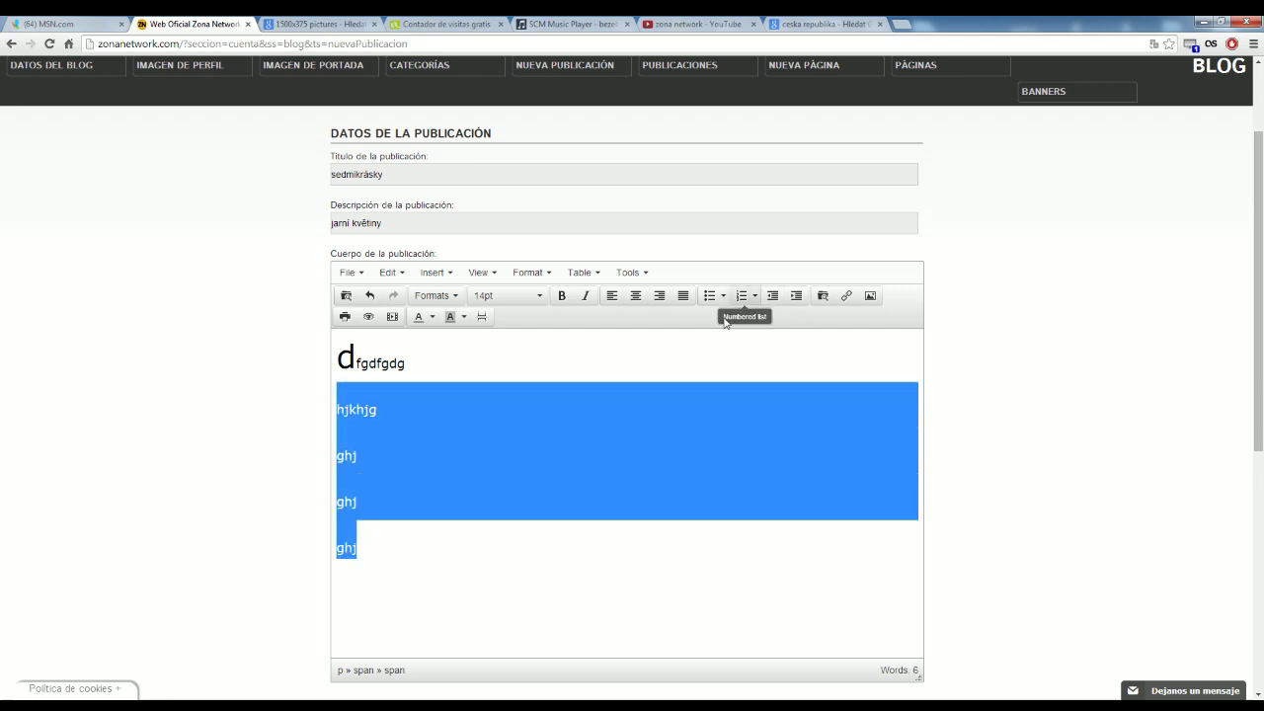
click(410, 360)
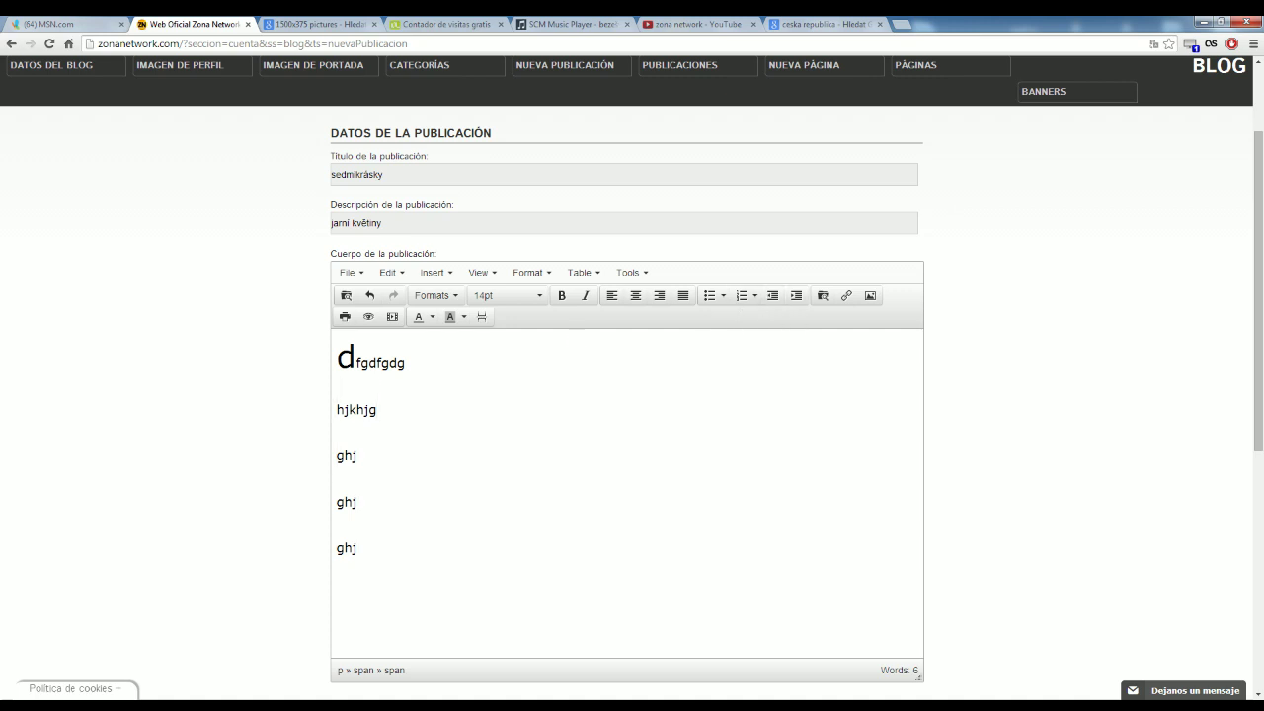
Step: Replace all the body text with the short lines "hgjghjfgjhg", "jghj", "g", "jgh" and "j"
drag(357, 548, 338, 345)
key(BackSpace)
text(hgjghjfgjhg)
key(Return)
text(jghj)
key(Return)
text(g)
key(Return)
text(jghj)
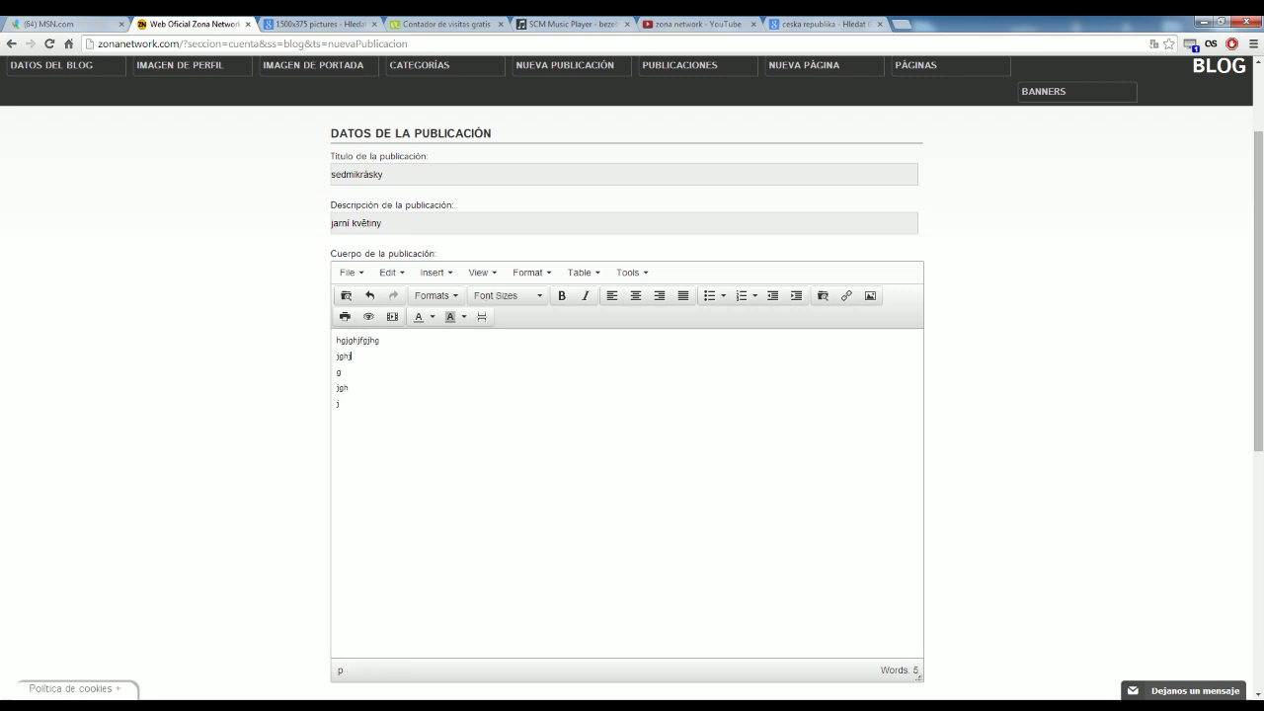
Step: Increase the indent of the last line, "j", repeatedly to push it far across the body
key(shift+Up)
key(Down)
key(shift+Down)
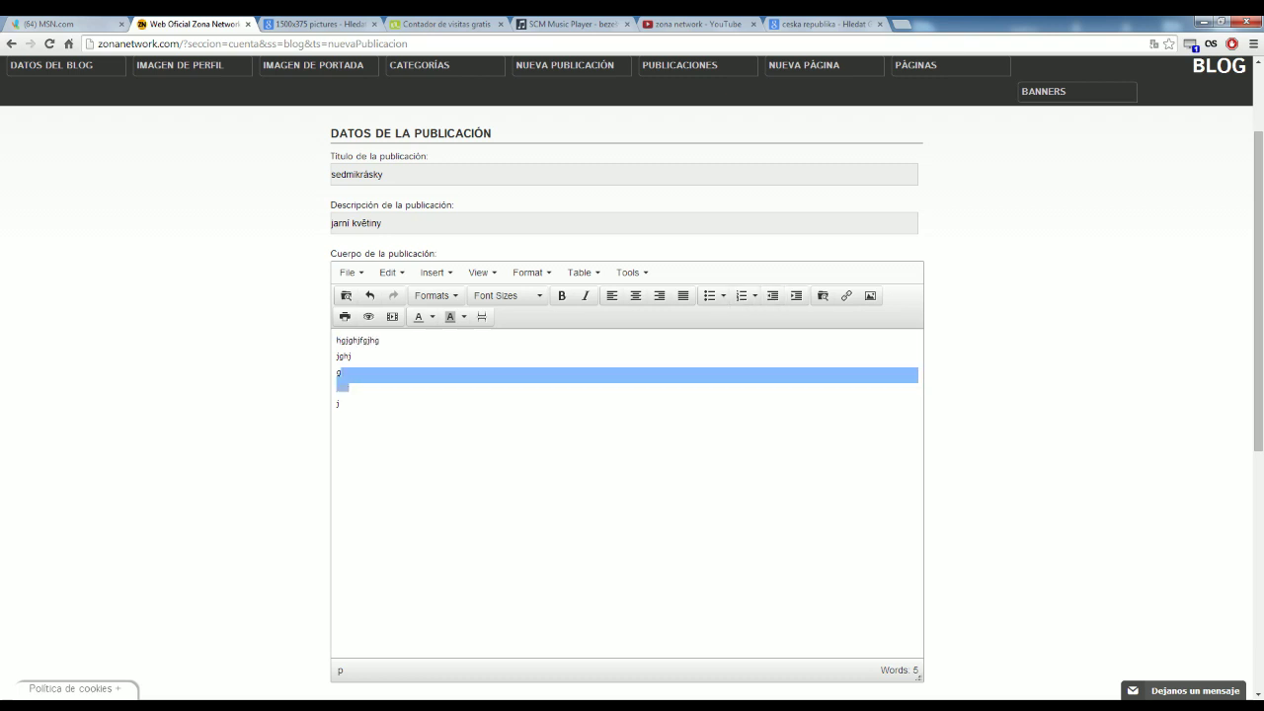
key(Right)
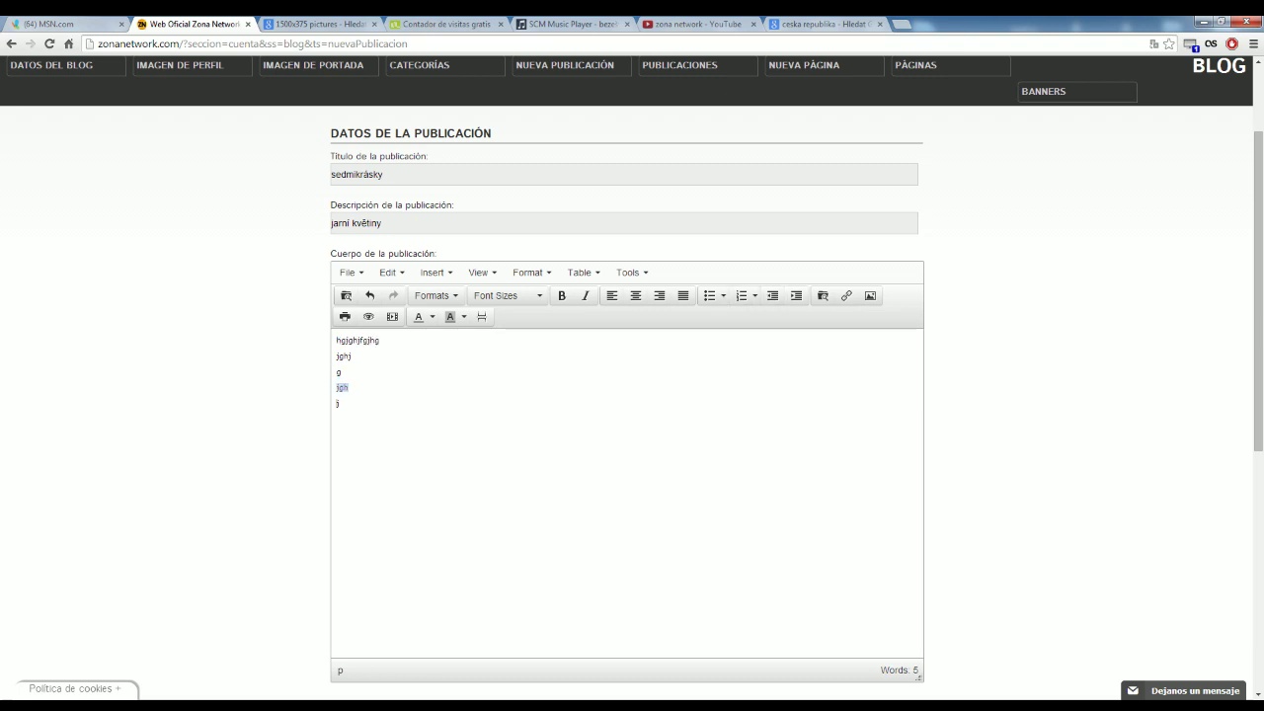
click(796, 296)
click(797, 298)
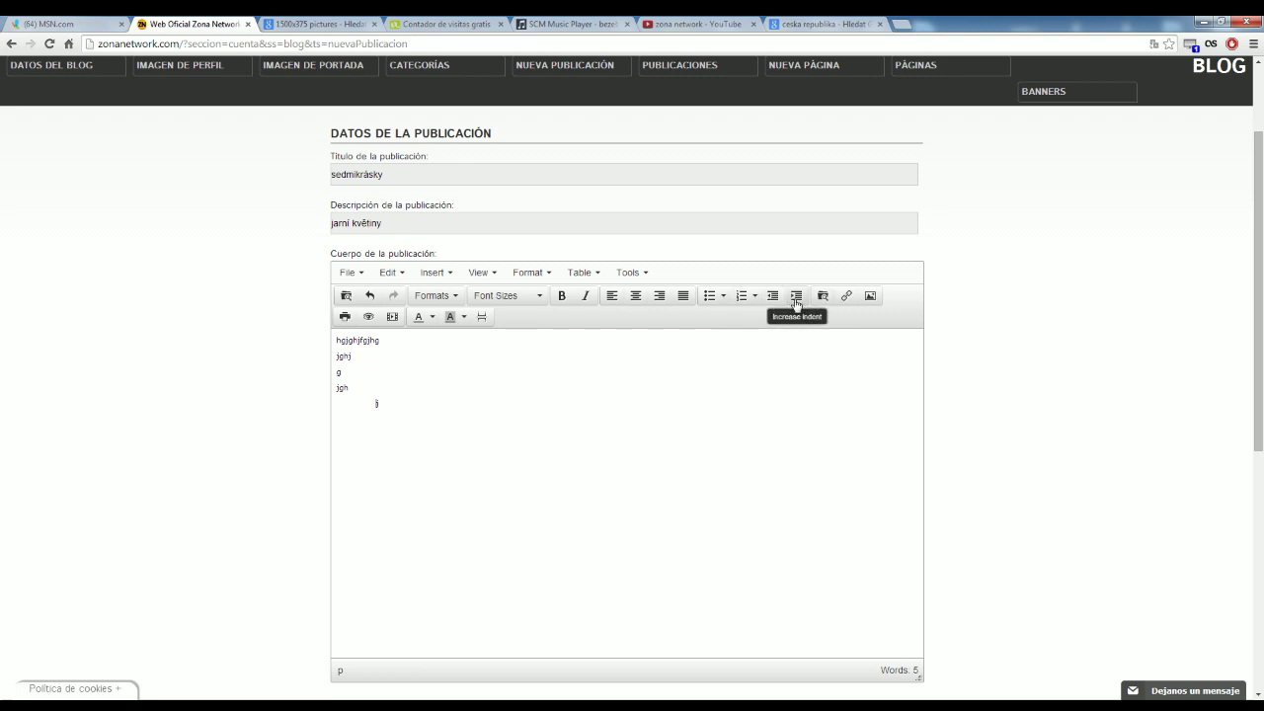
click(796, 297)
double_click(796, 297)
double_click(796, 296)
triple_click(796, 297)
triple_click(796, 297)
triple_click(796, 296)
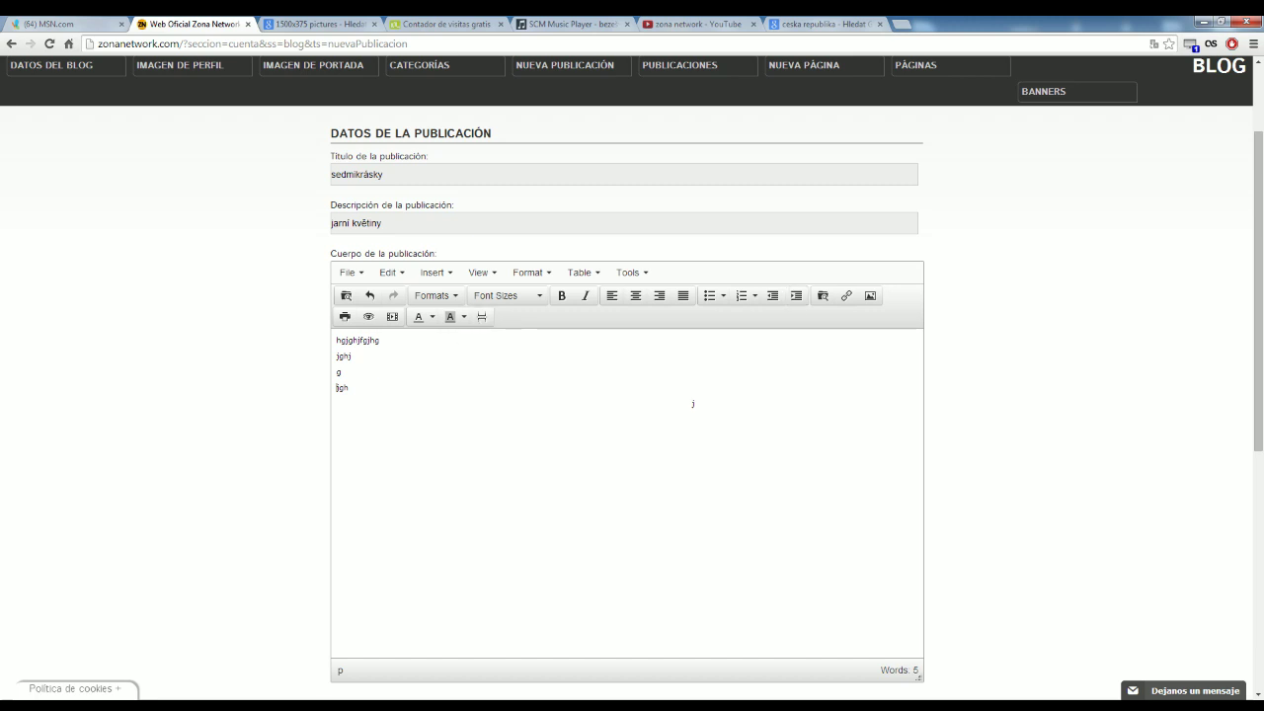
Step: Indent the "jgh" line several levels, and decrease the indent of the last lines again
double_click(804, 297)
double_click(804, 296)
double_click(772, 295)
double_click(772, 295)
double_click(773, 295)
Step: Delete all the sample text from the publication body
drag(527, 408, 337, 340)
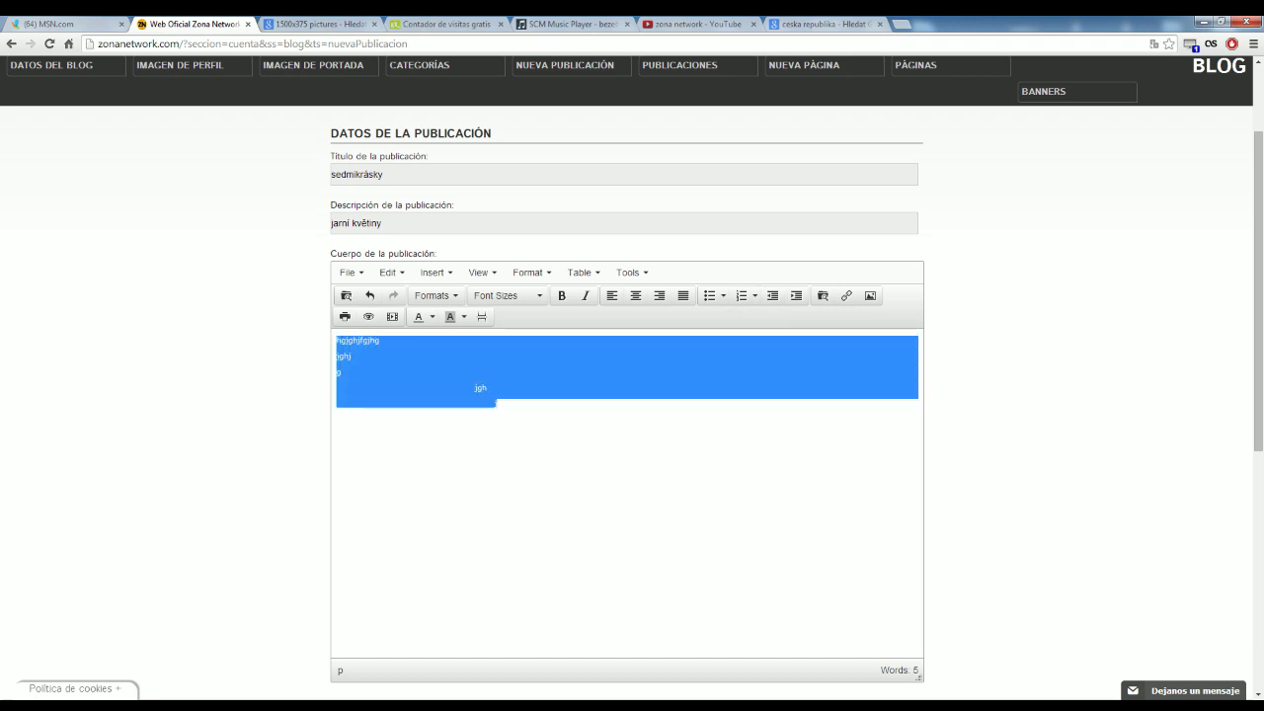
key(Delete)
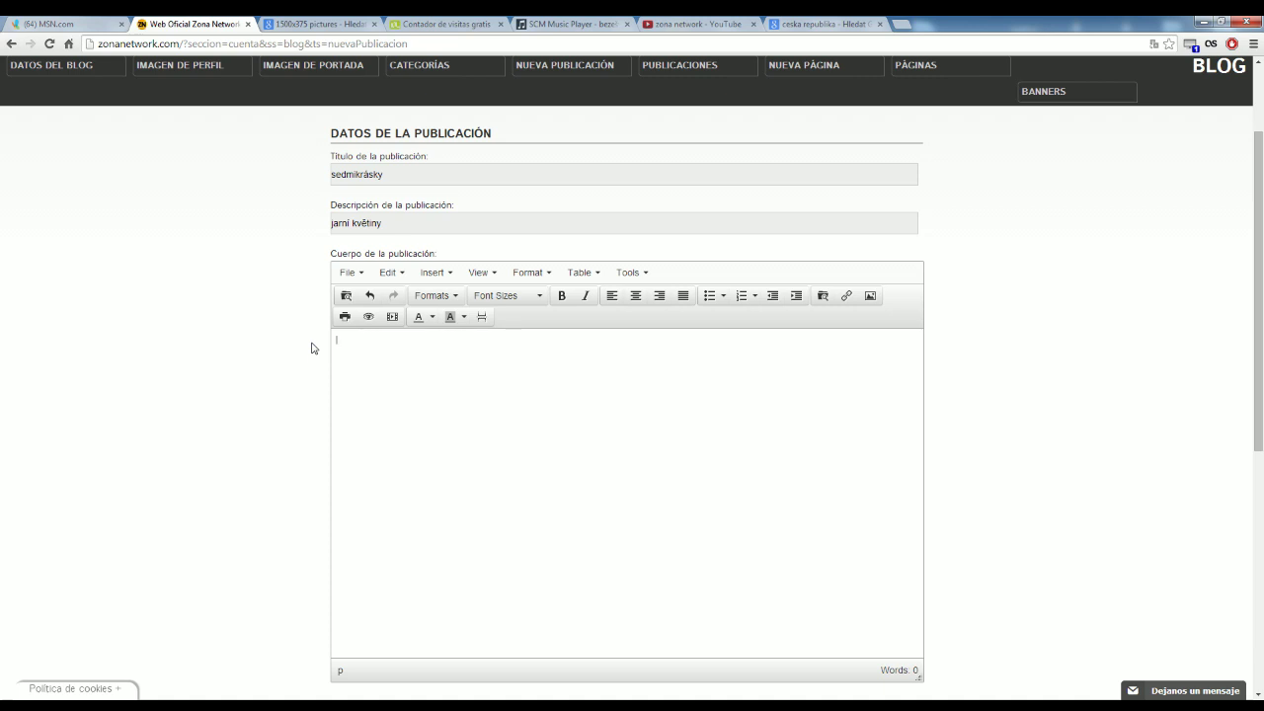
scroll(311, 348, down, 4)
scroll(311, 348, up, 4)
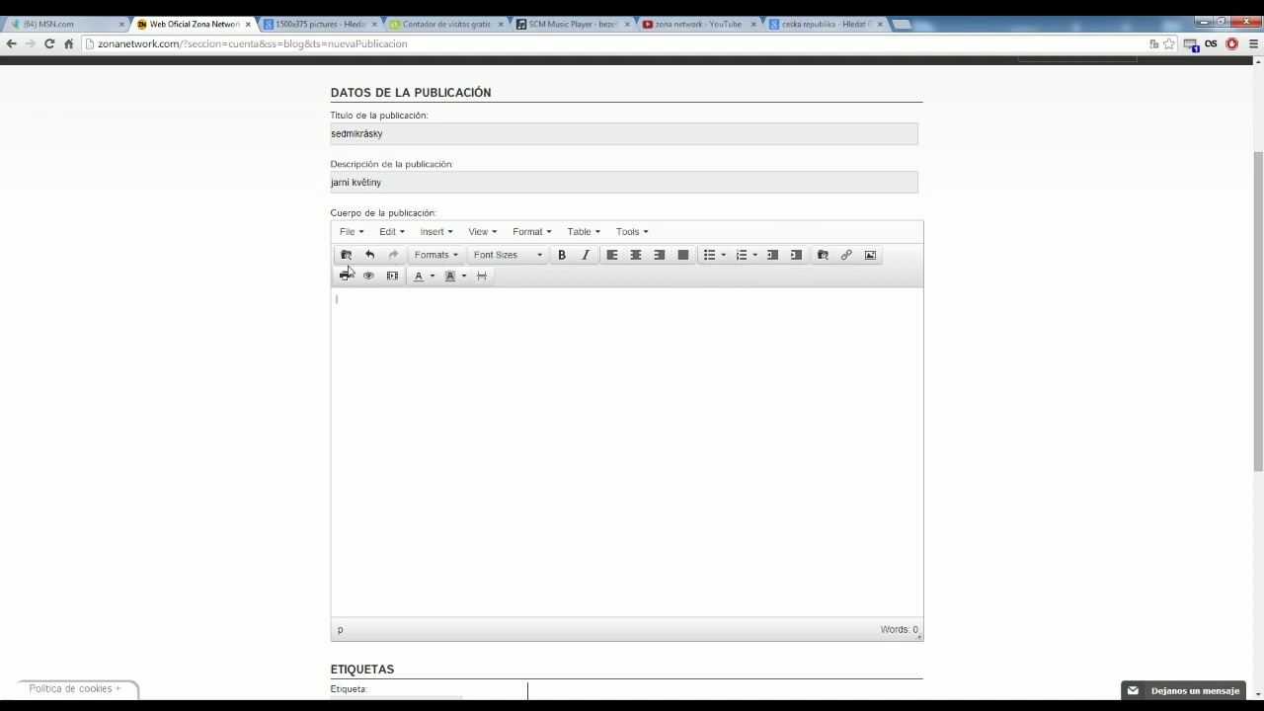
Step: Start inserting an image into the publication body and browse for its source in the file manager
click(870, 256)
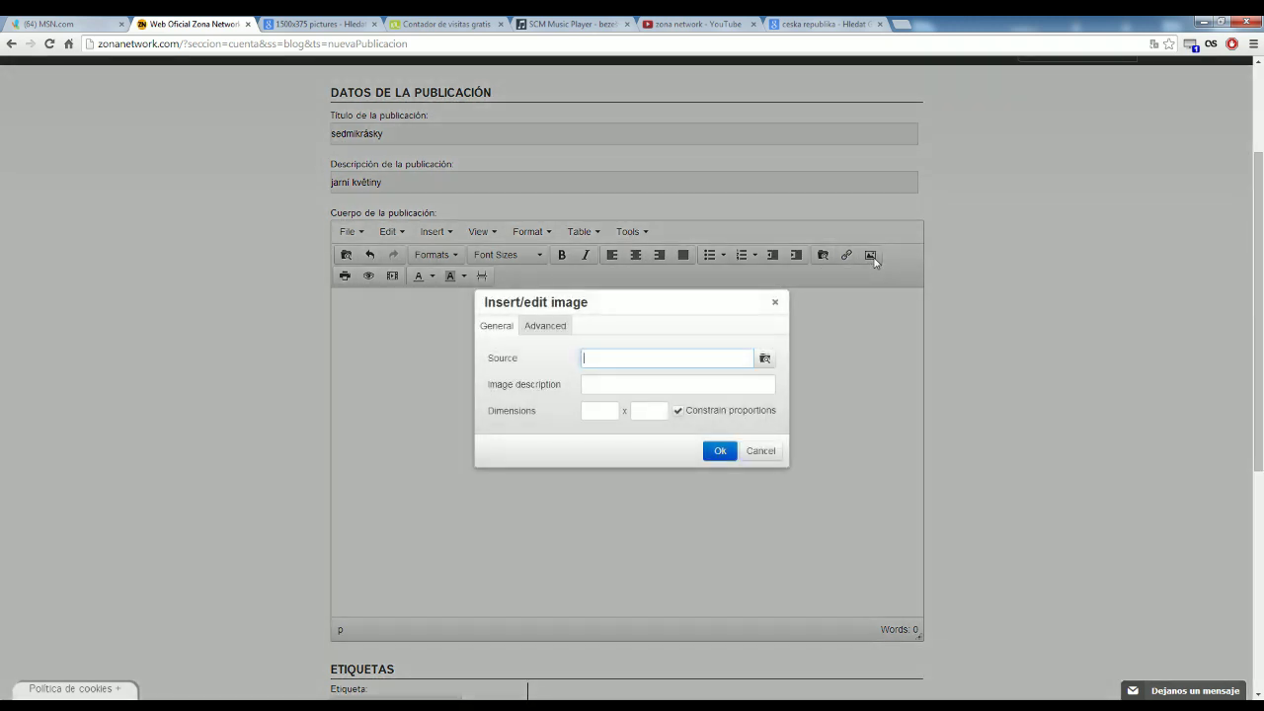
click(761, 447)
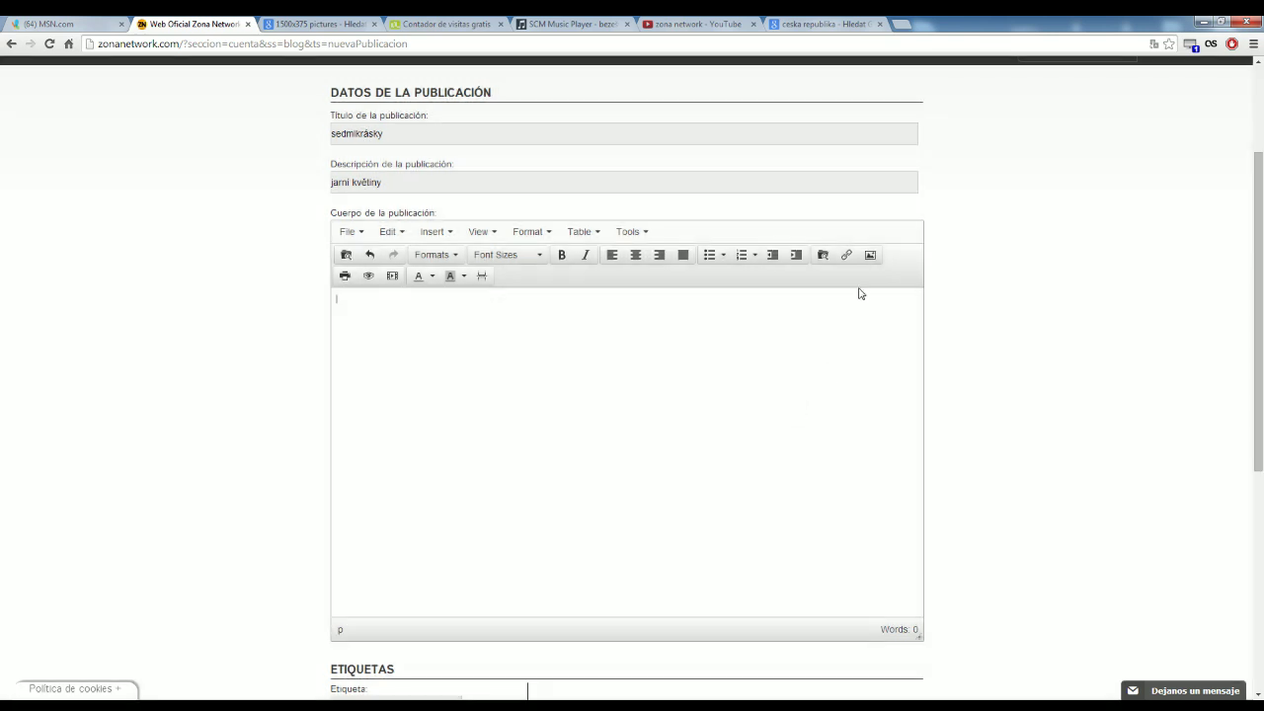
click(870, 255)
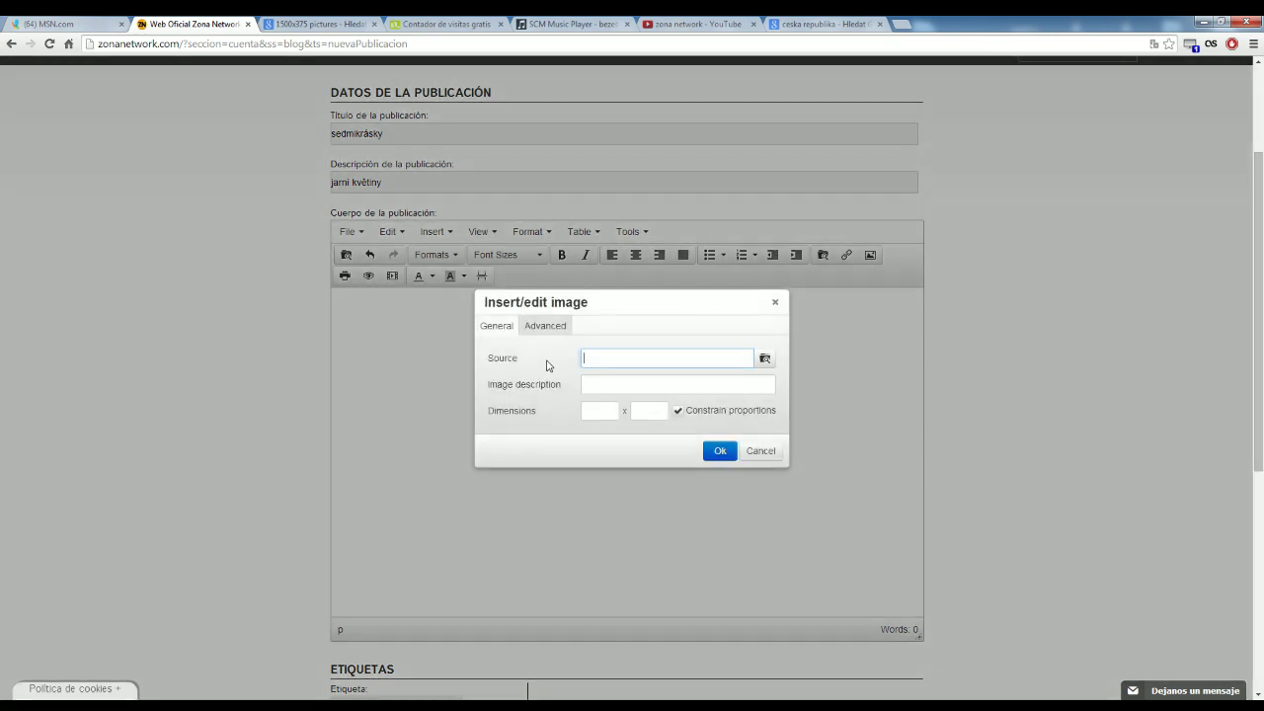
double_click(503, 358)
click(585, 357)
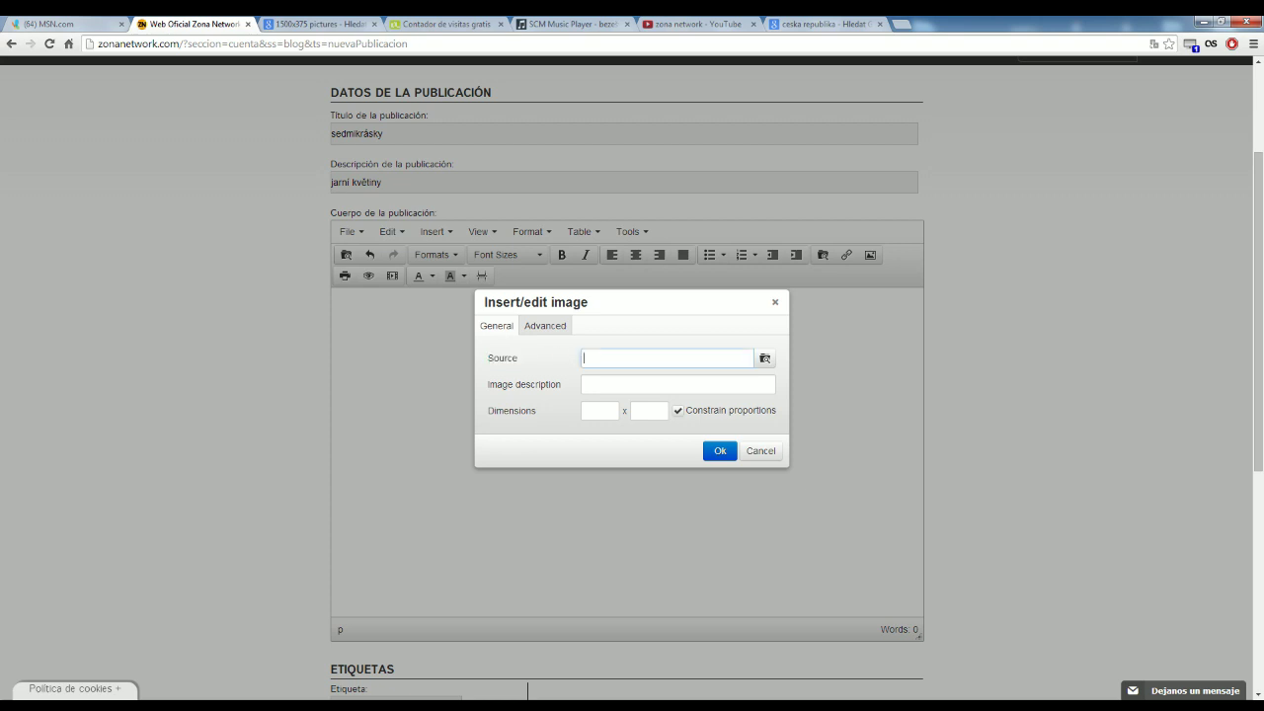
click(764, 360)
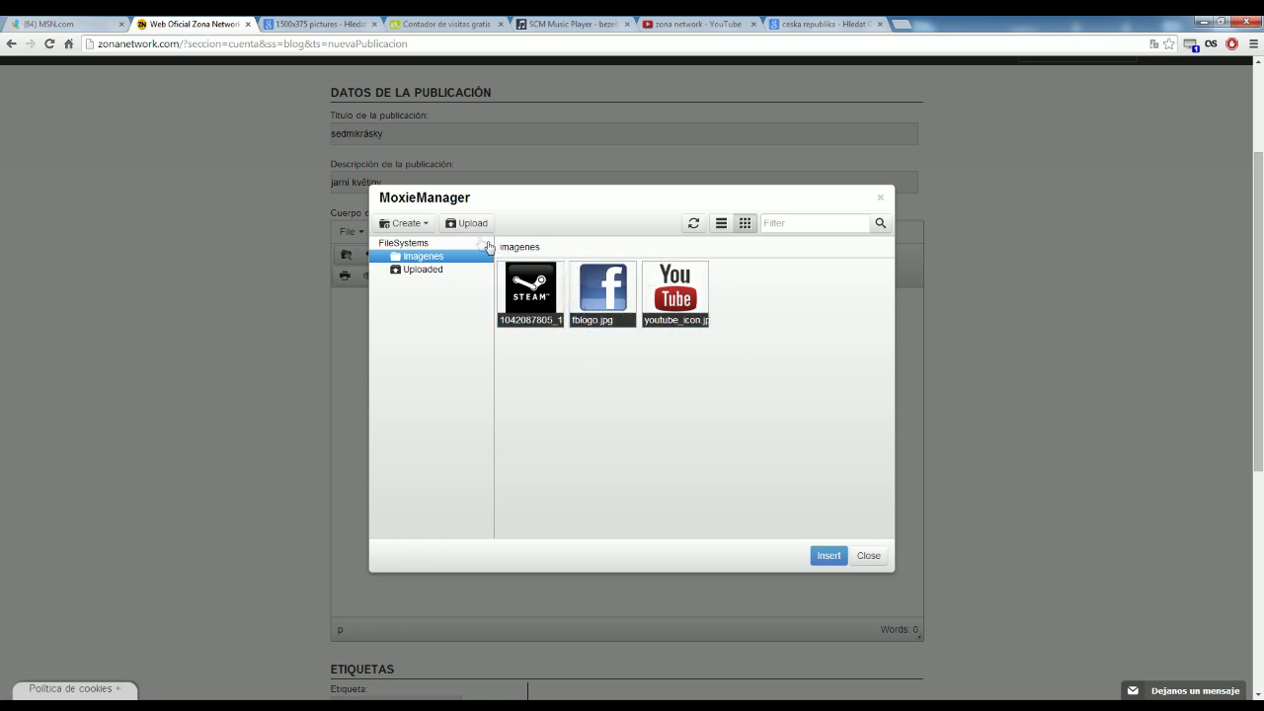
Step: Add 1024x768.jpg from the Downloads folder to the upload queue, and close the upload without sending it
click(464, 230)
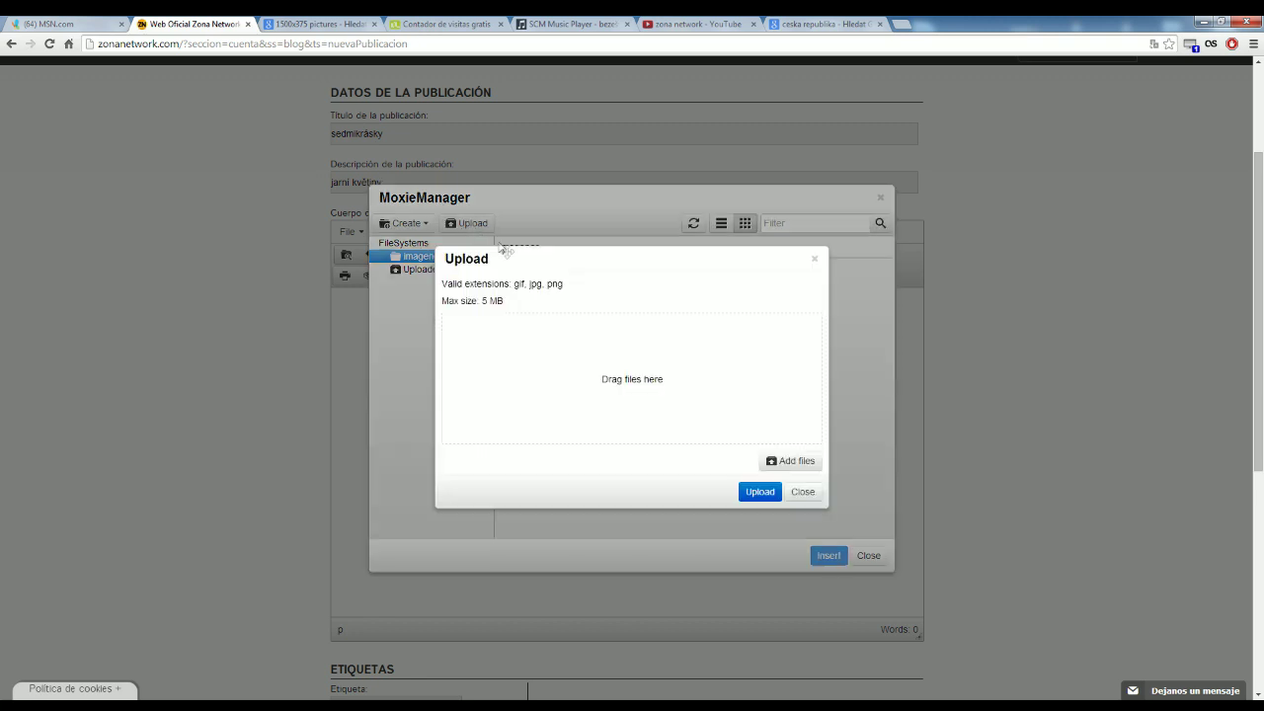
click(793, 464)
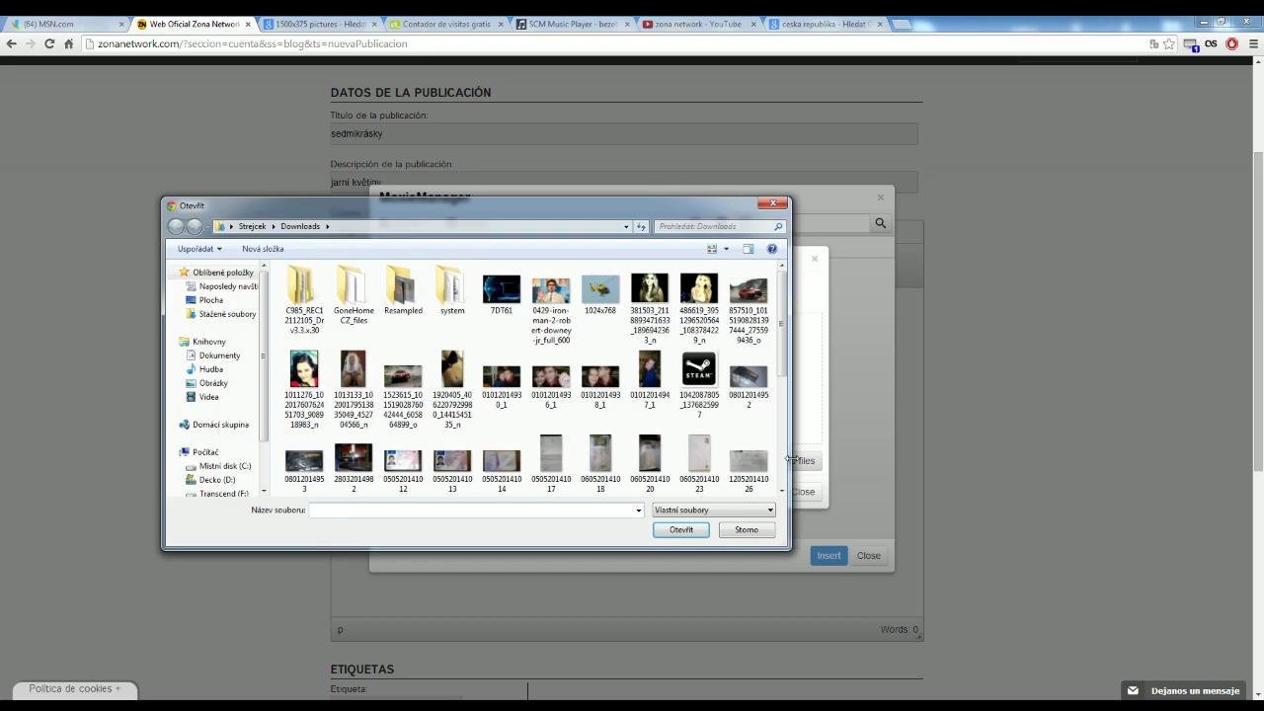
scroll(574, 362, down, 5)
scroll(574, 362, up, 5)
click(599, 294)
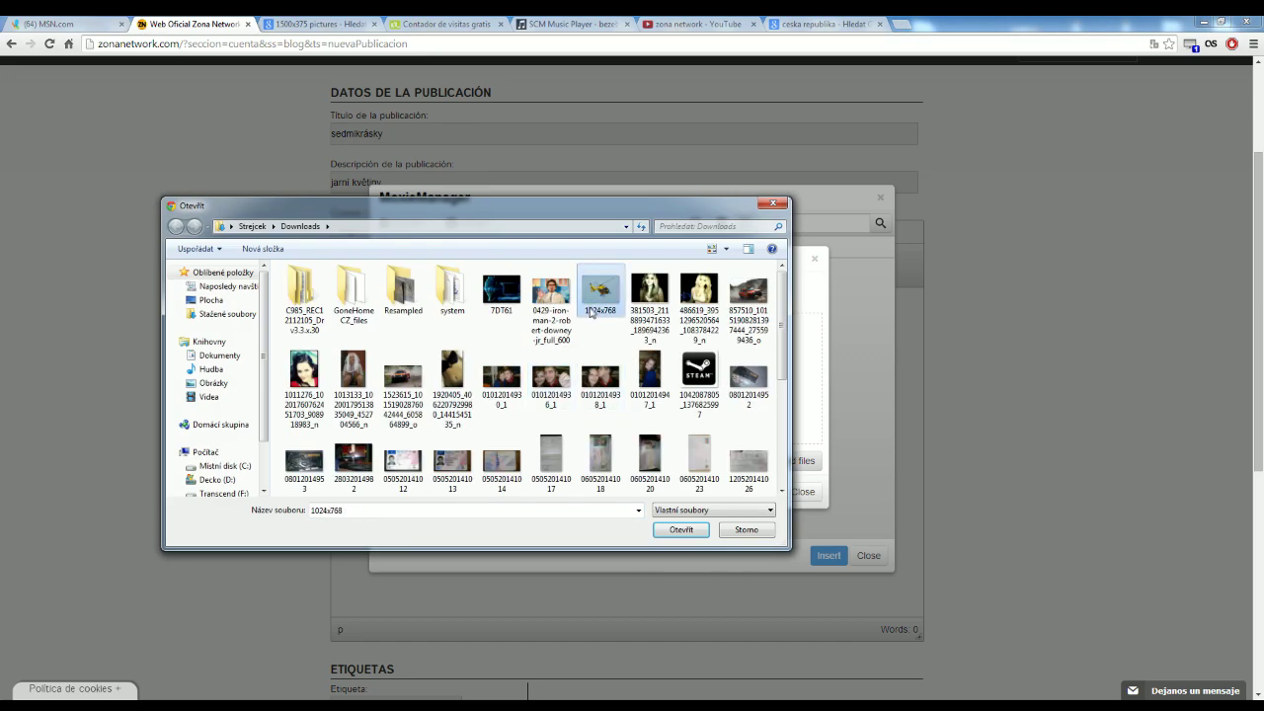
scroll(590, 337, down, 3)
scroll(593, 335, up, 3)
scroll(596, 334, down, 3)
click(681, 529)
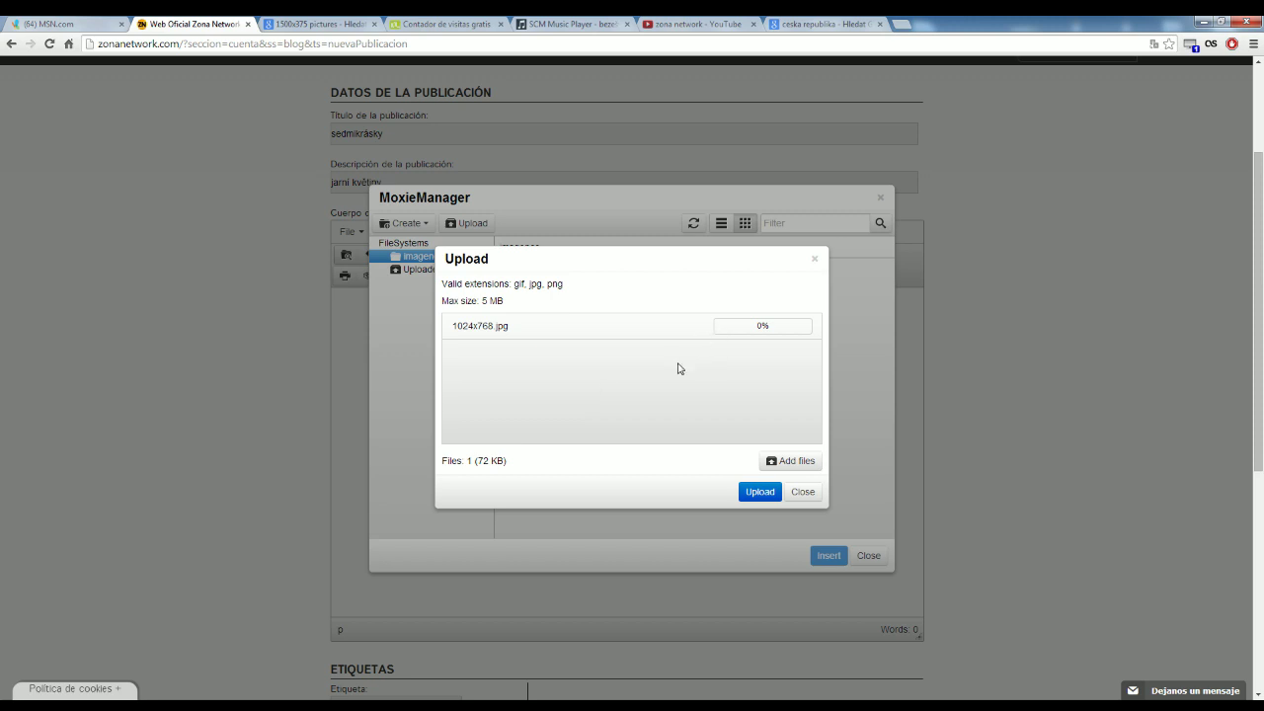
click(804, 493)
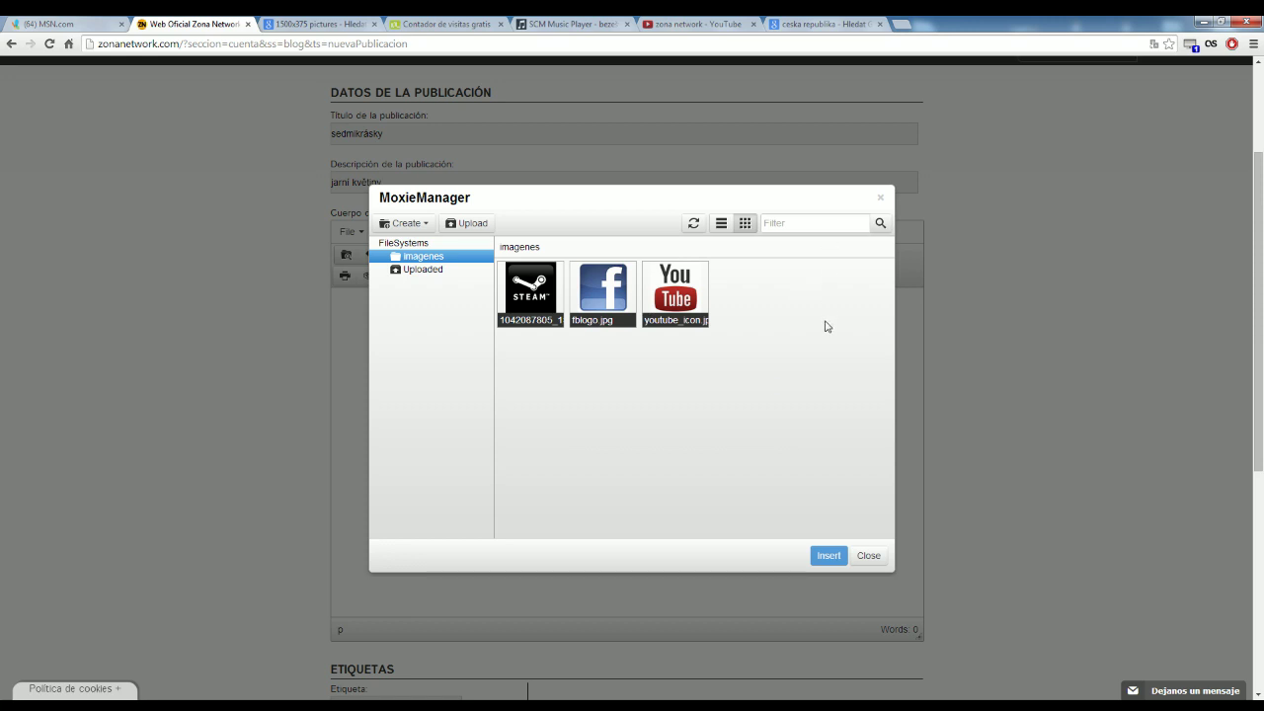
Step: Upload youtube_icon.png from the Downloads folder to the imagenes folder
click(474, 228)
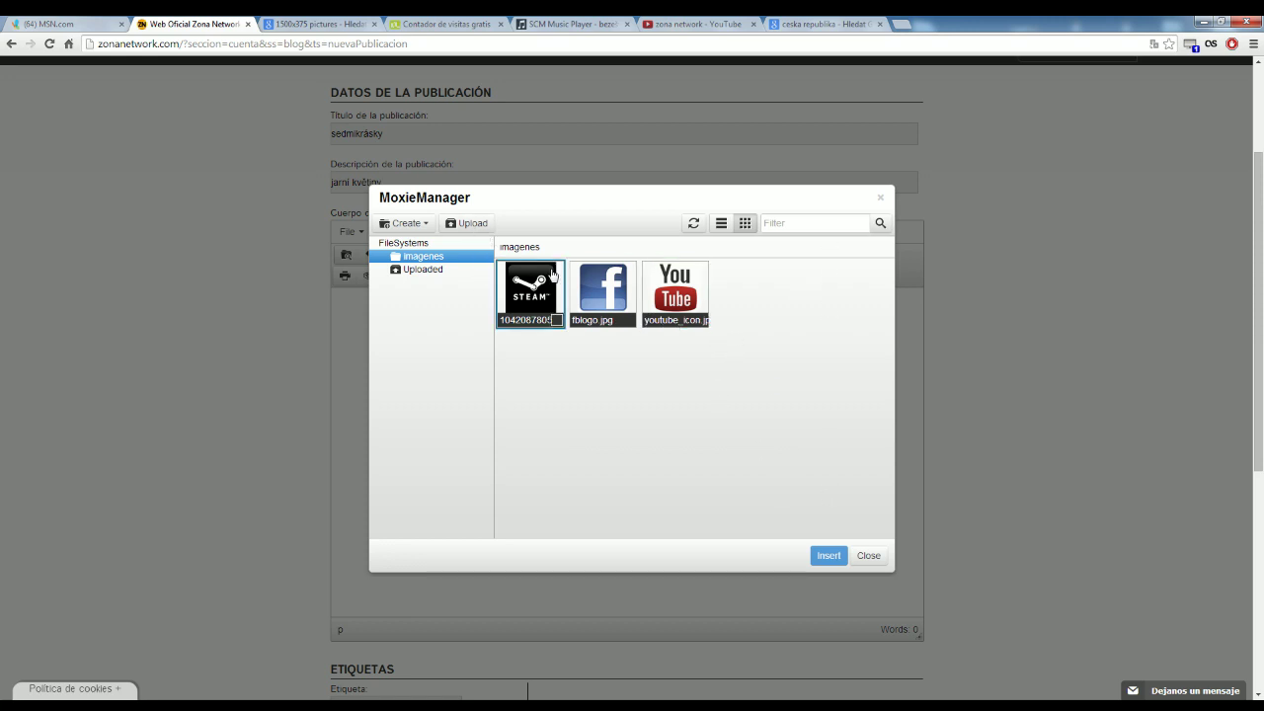
click(790, 461)
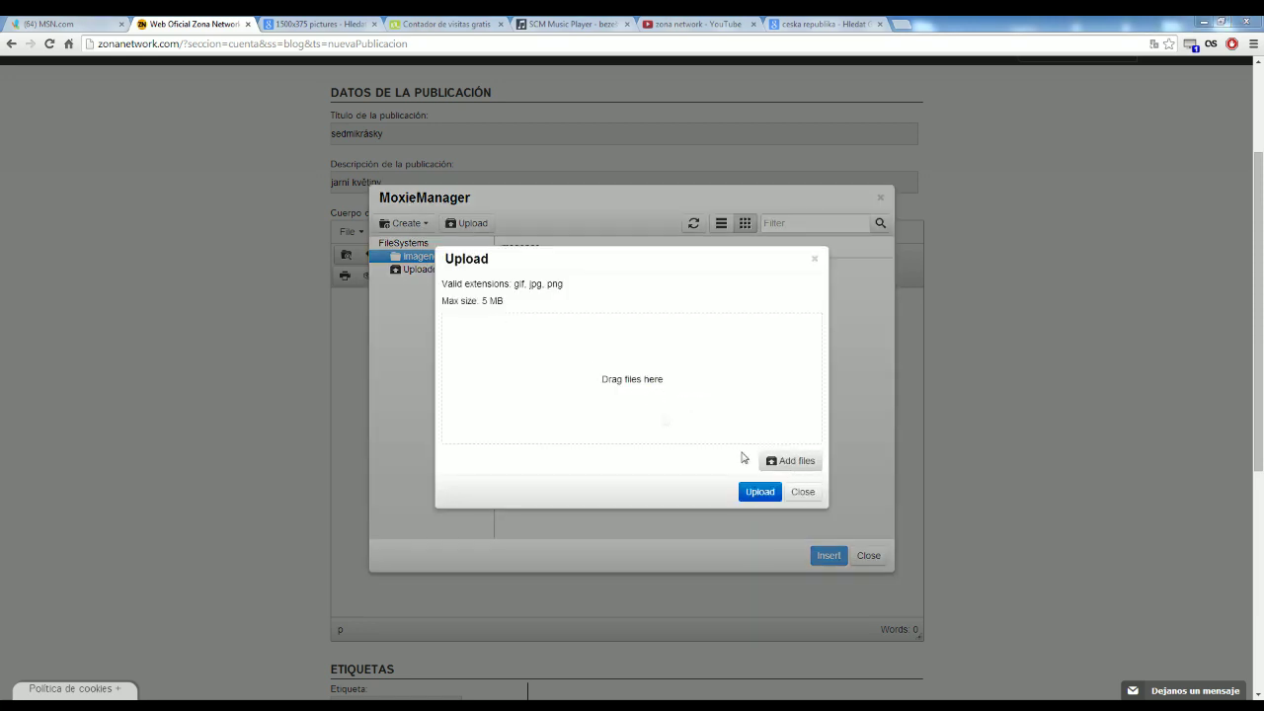
scroll(509, 425, down, 5)
click(512, 471)
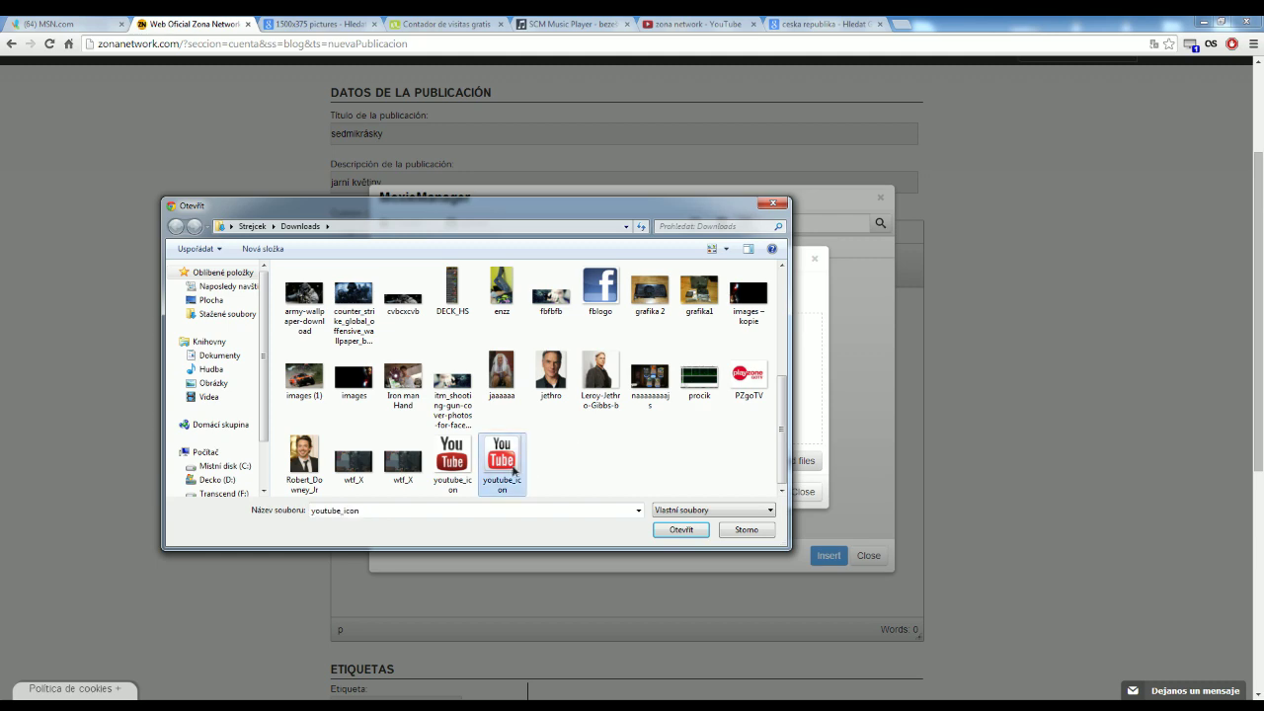
click(681, 529)
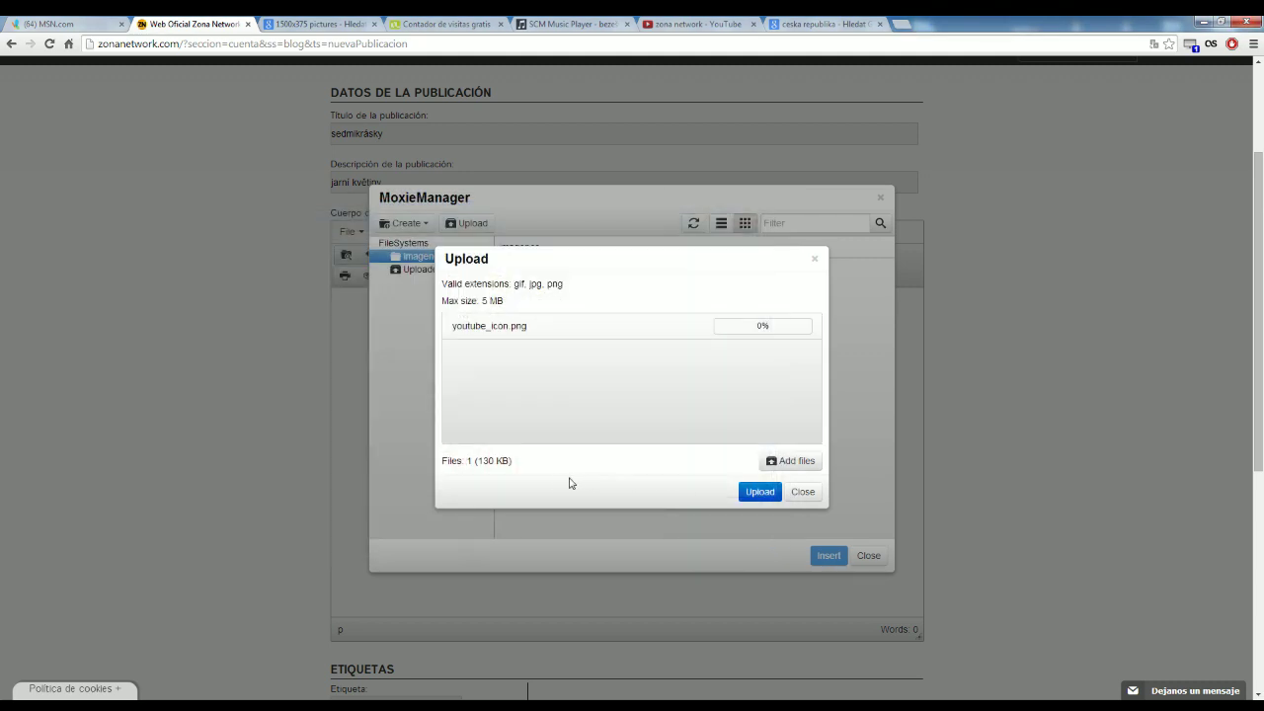
click(761, 494)
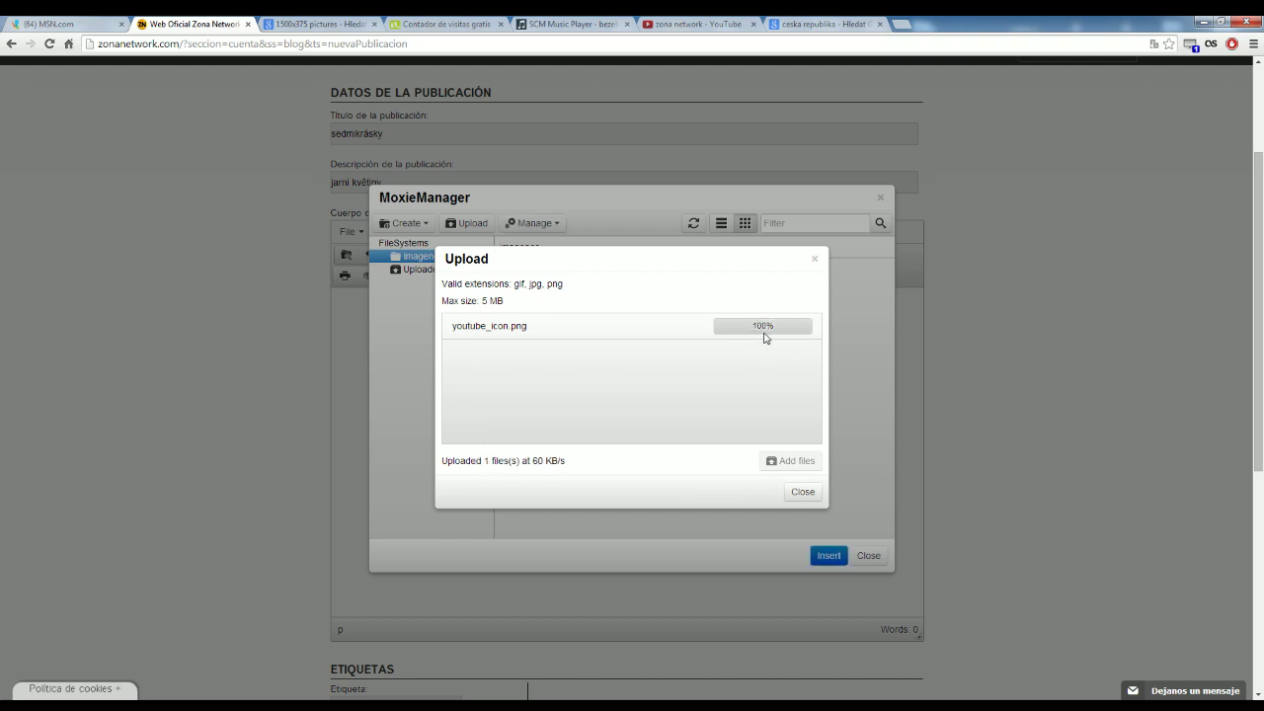
Step: Close the finished upload and pick youtube_icon.jpg from the imagenes folder as the image source
click(793, 497)
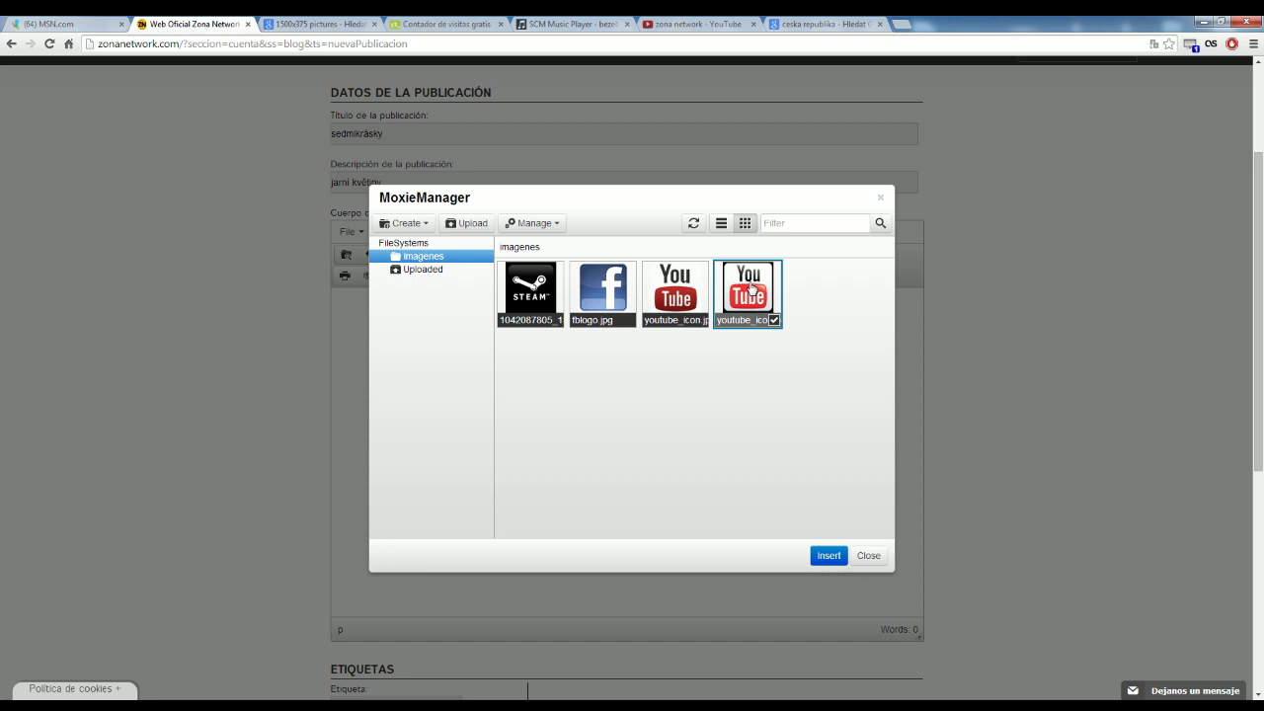
click(775, 326)
click(652, 332)
double_click(652, 331)
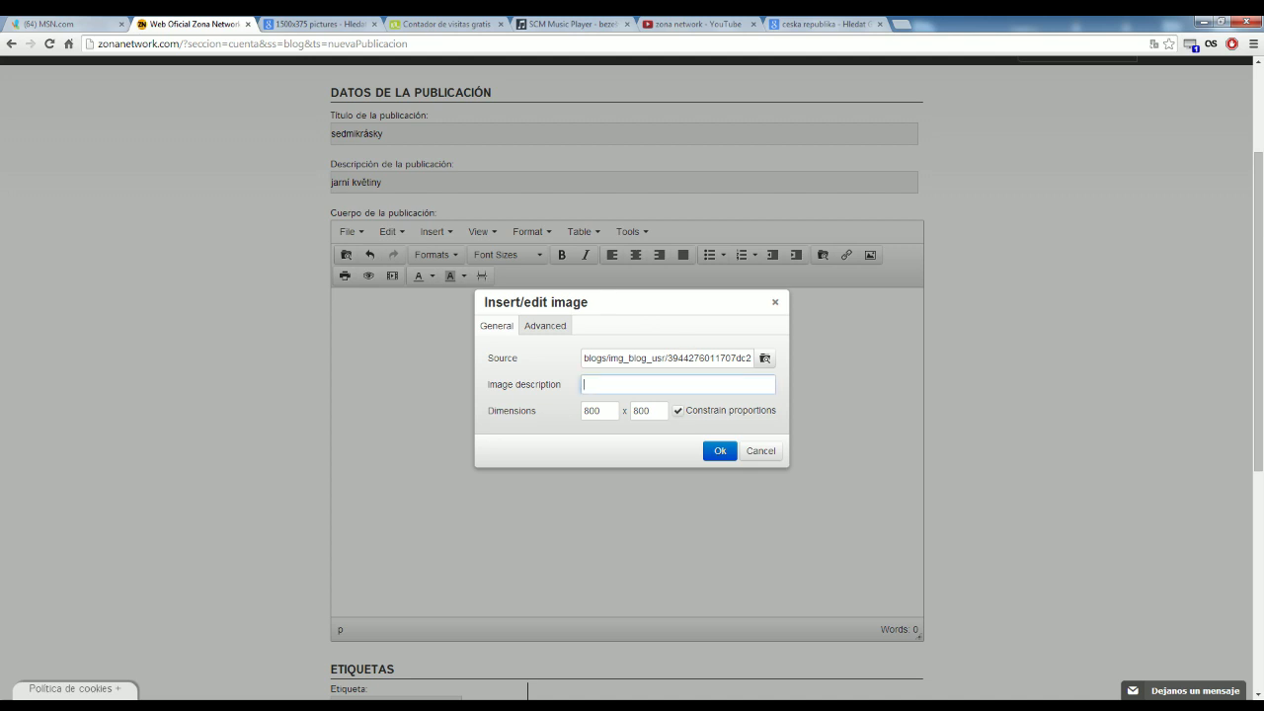
Step: Set the image dimensions to 100 with constrained proportions and insert it into the publication body
drag(488, 411, 537, 411)
key(Tab)
key(Tab)
key(shift+Tab)
text(100)
key(Tab)
click(721, 451)
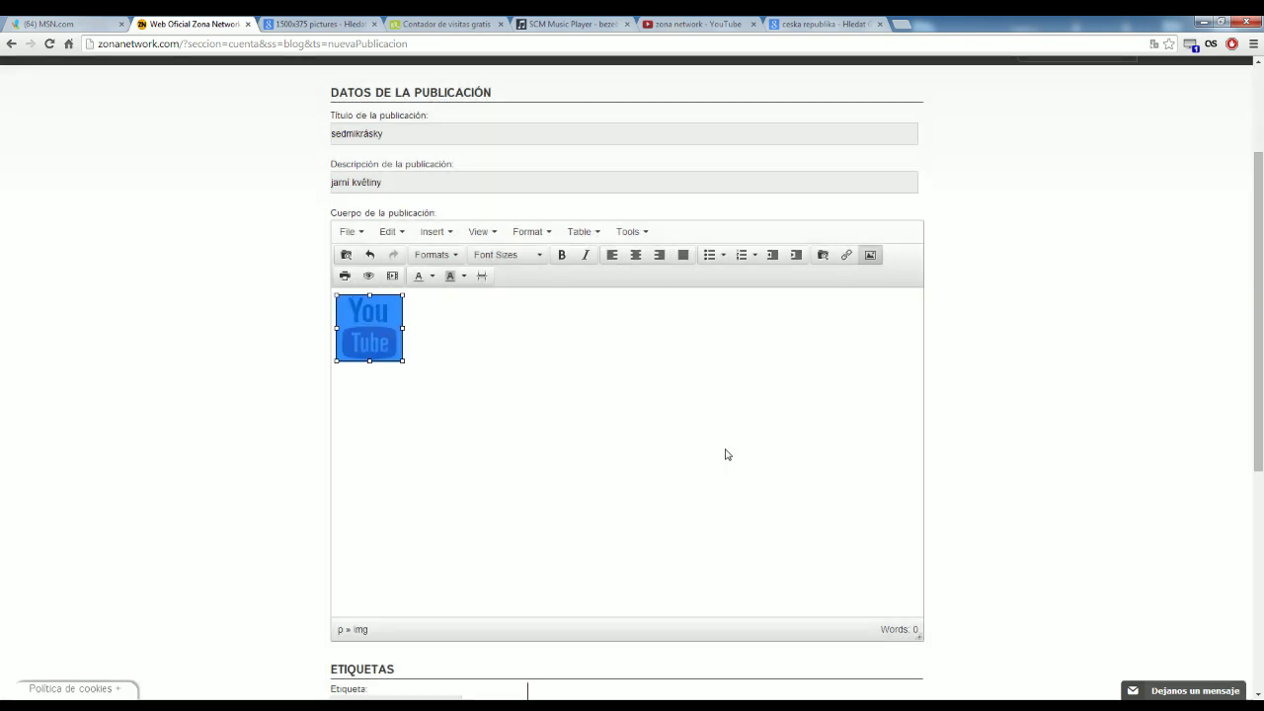
click(497, 393)
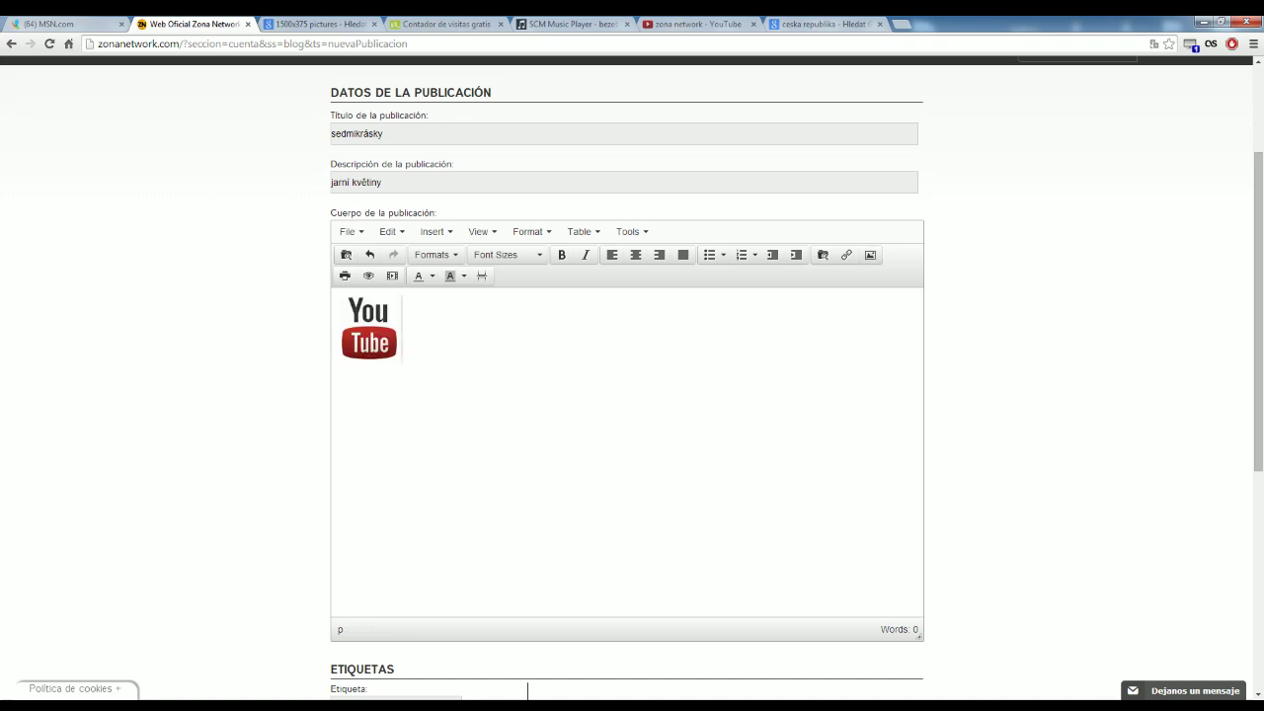
Step: Try resizing the YouTube image from its corner, first to much larger and finally to a small icon
click(870, 256)
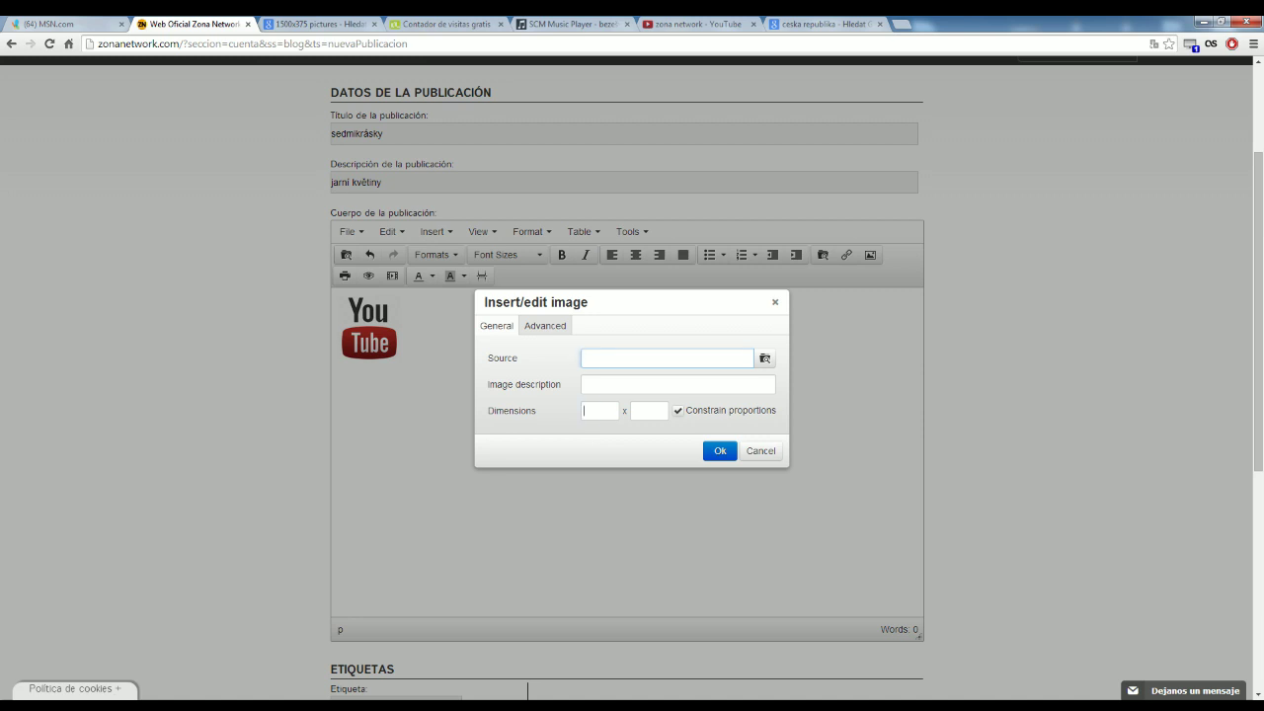
click(761, 451)
click(375, 331)
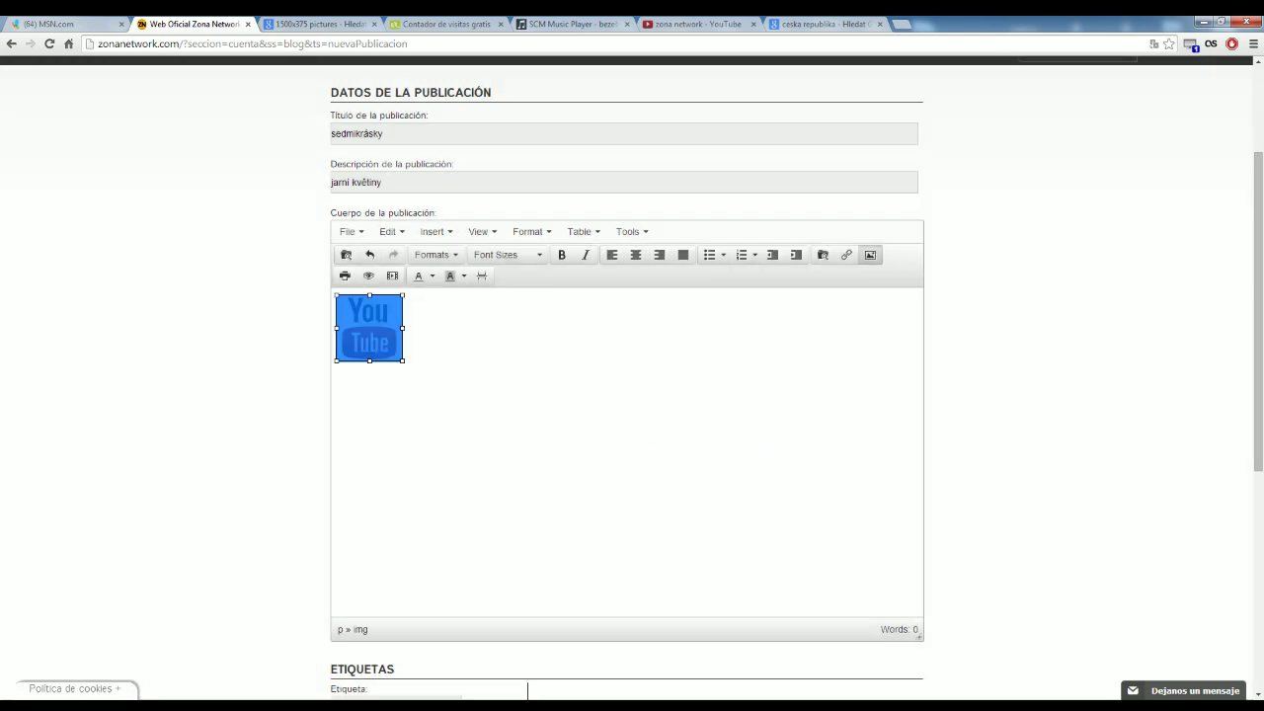
drag(403, 362, 779, 587)
click(619, 437)
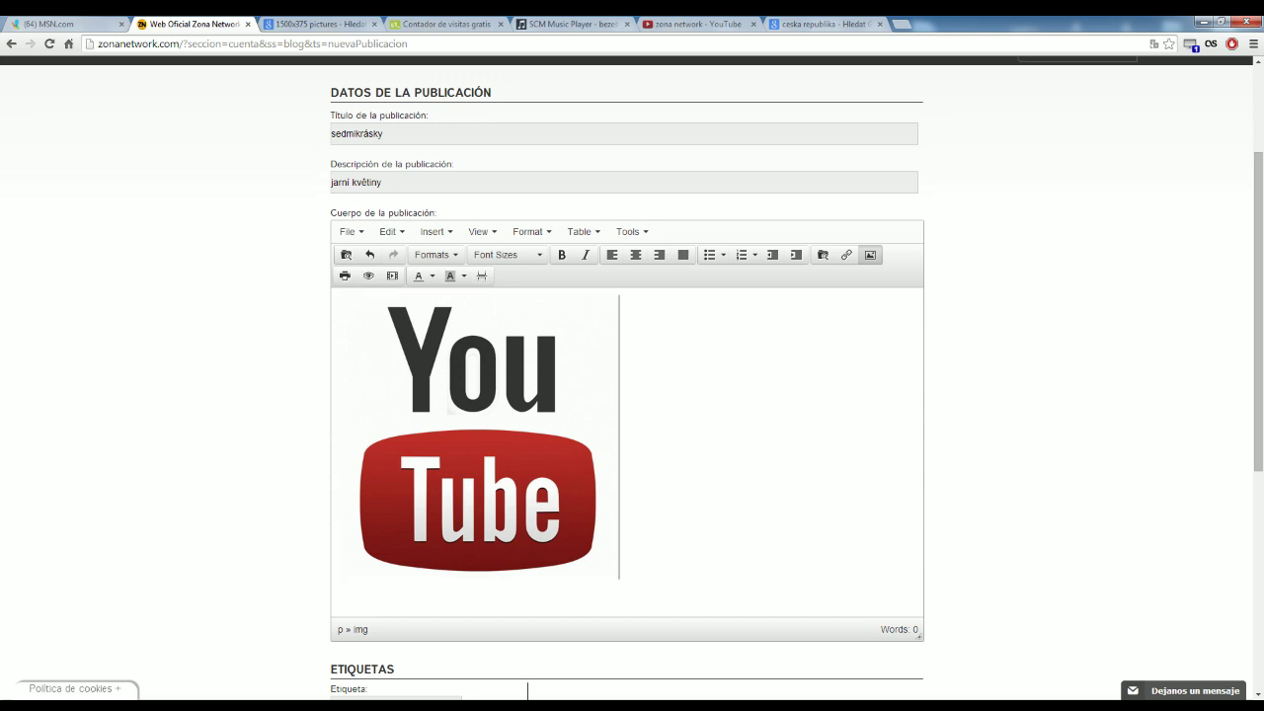
key(shift+Left)
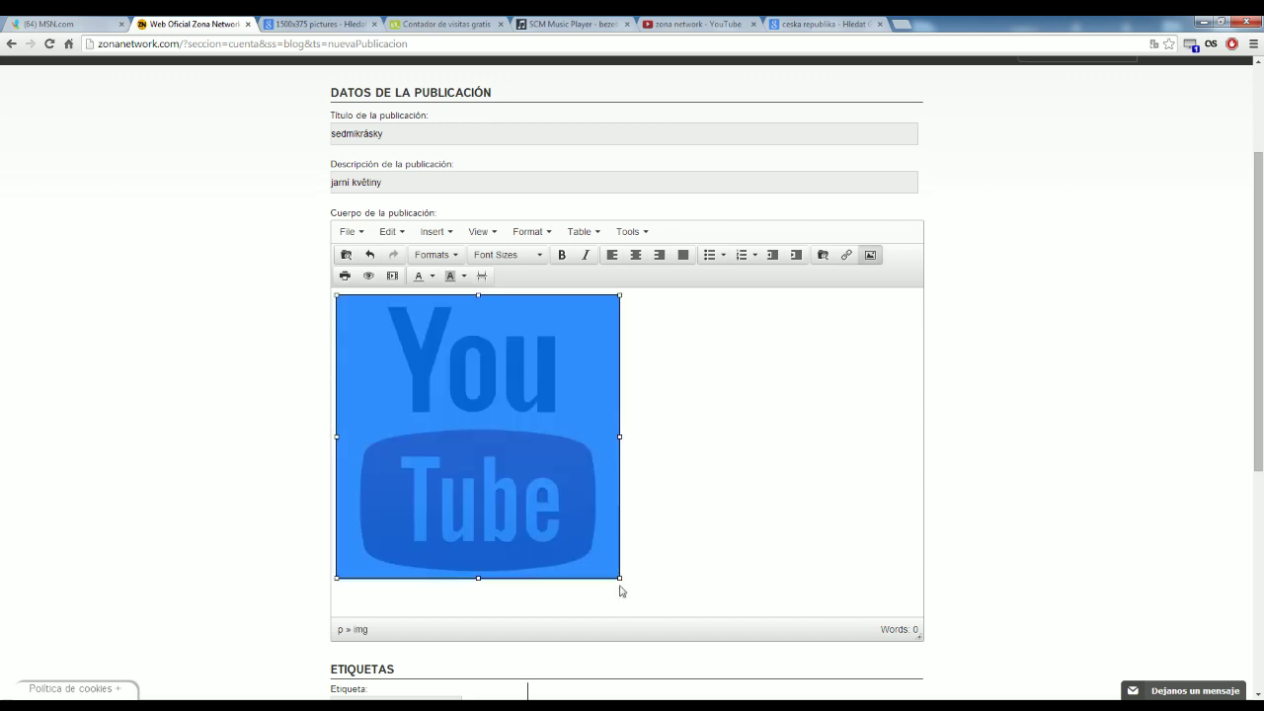
drag(619, 580, 381, 339)
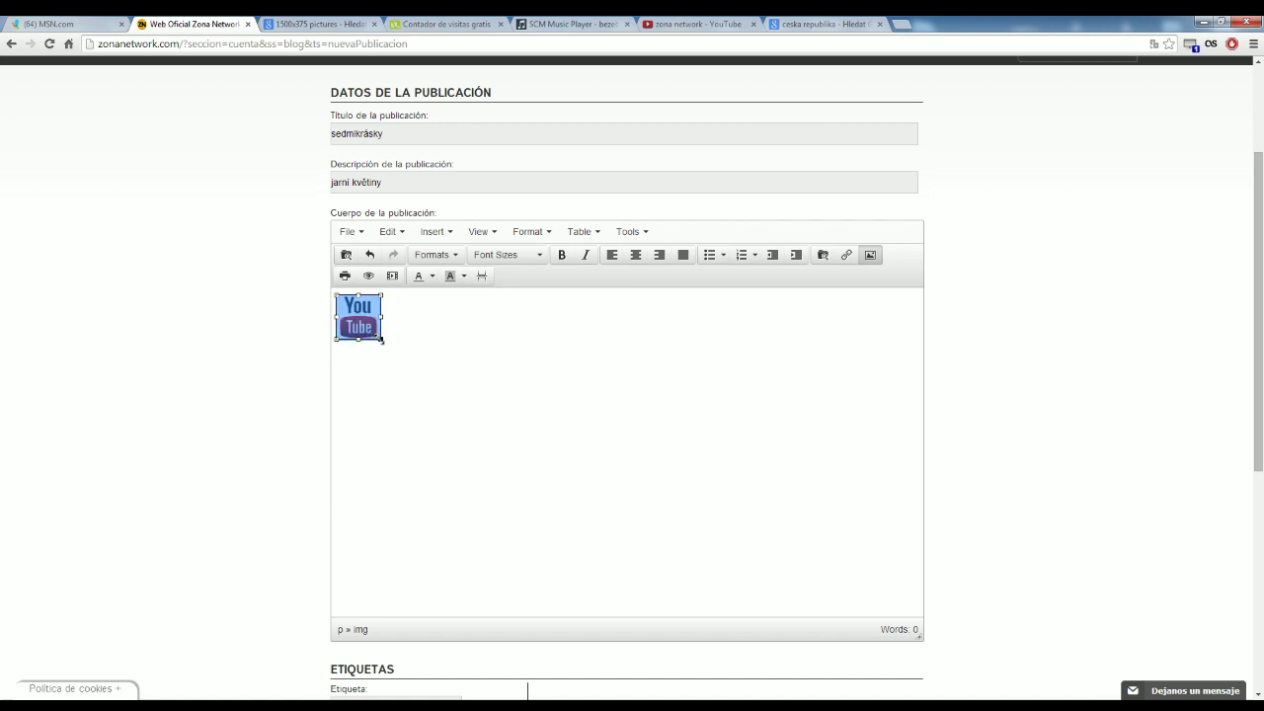
click(414, 318)
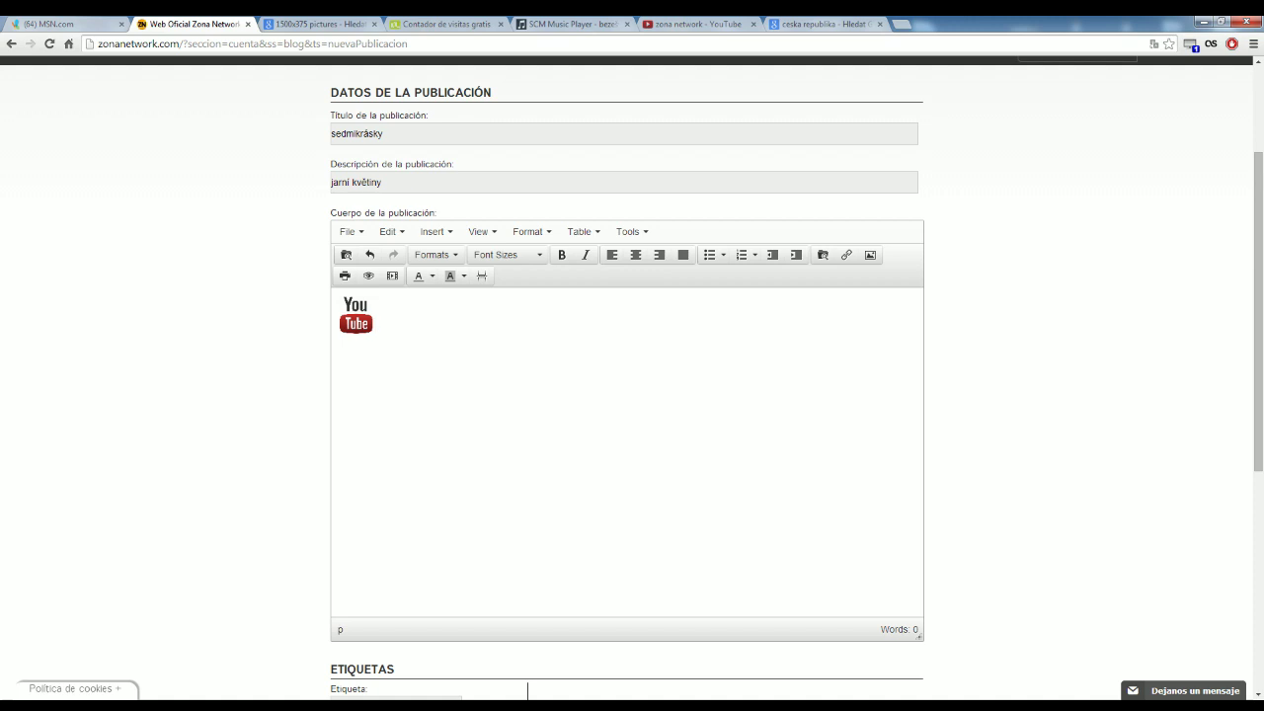
Step: Enlarge the YouTube image proportionally to a little more than twice its current size
click(356, 315)
drag(377, 335, 502, 415)
click(503, 415)
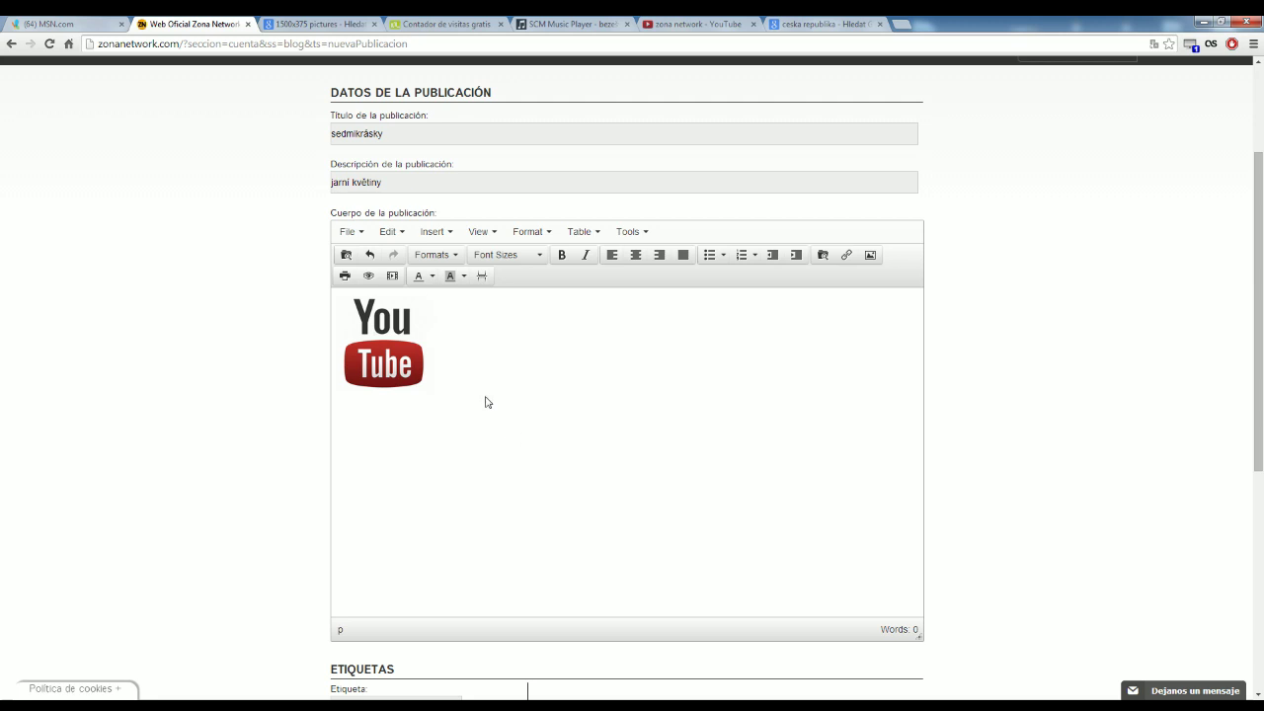
Step: Try to move the YouTube image to a free spot further across the publication body
drag(385, 346, 568, 429)
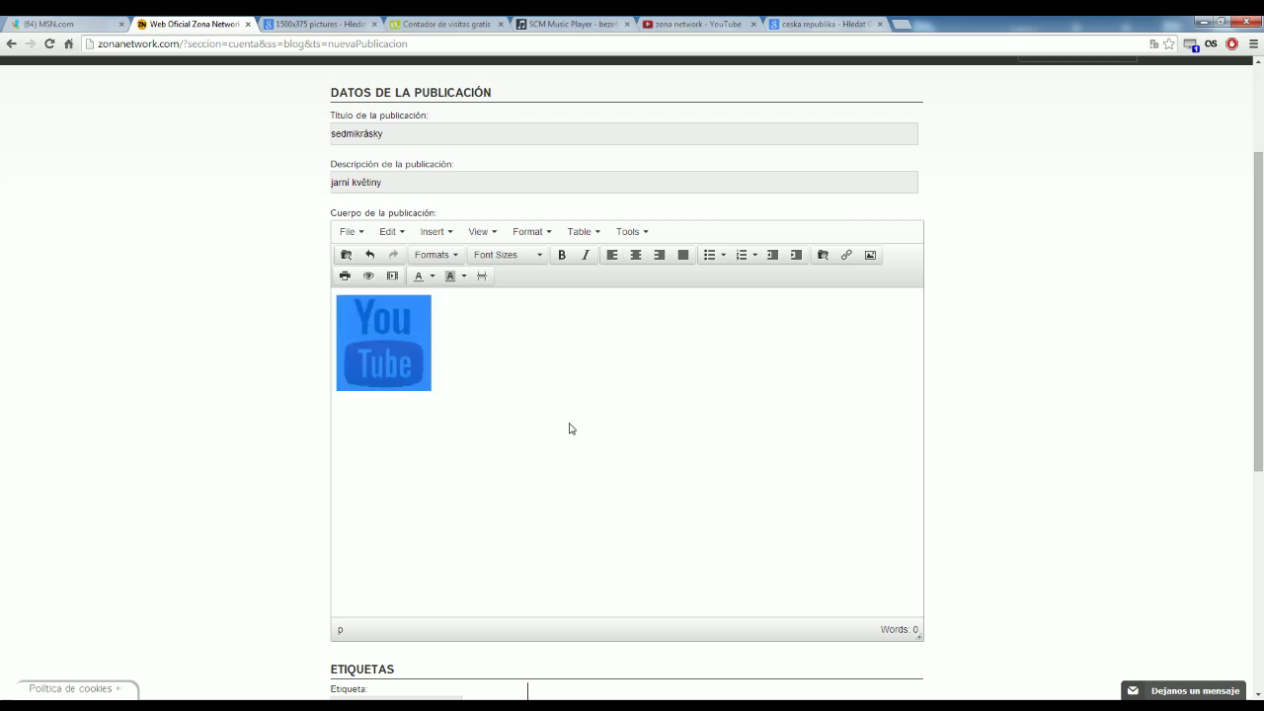
drag(383, 342, 637, 353)
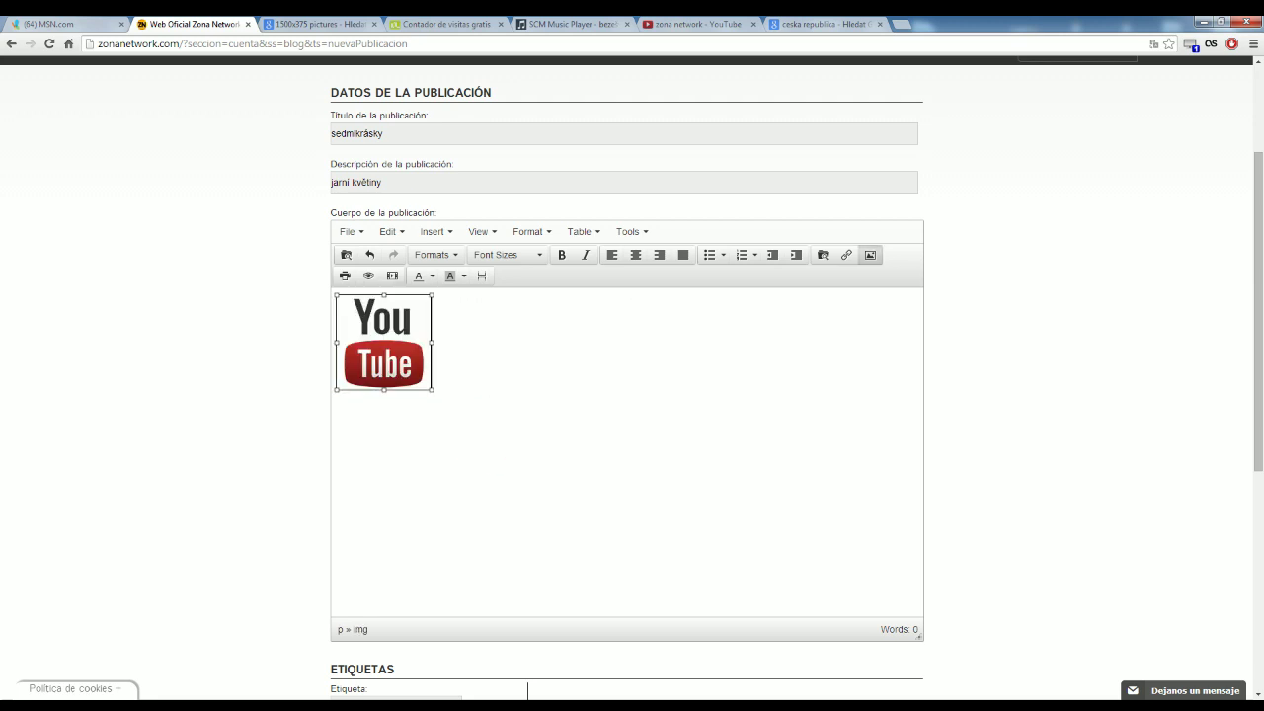
Step: Adjust the indentation of the YouTube image's paragraph so that it ends one level in
click(336, 356)
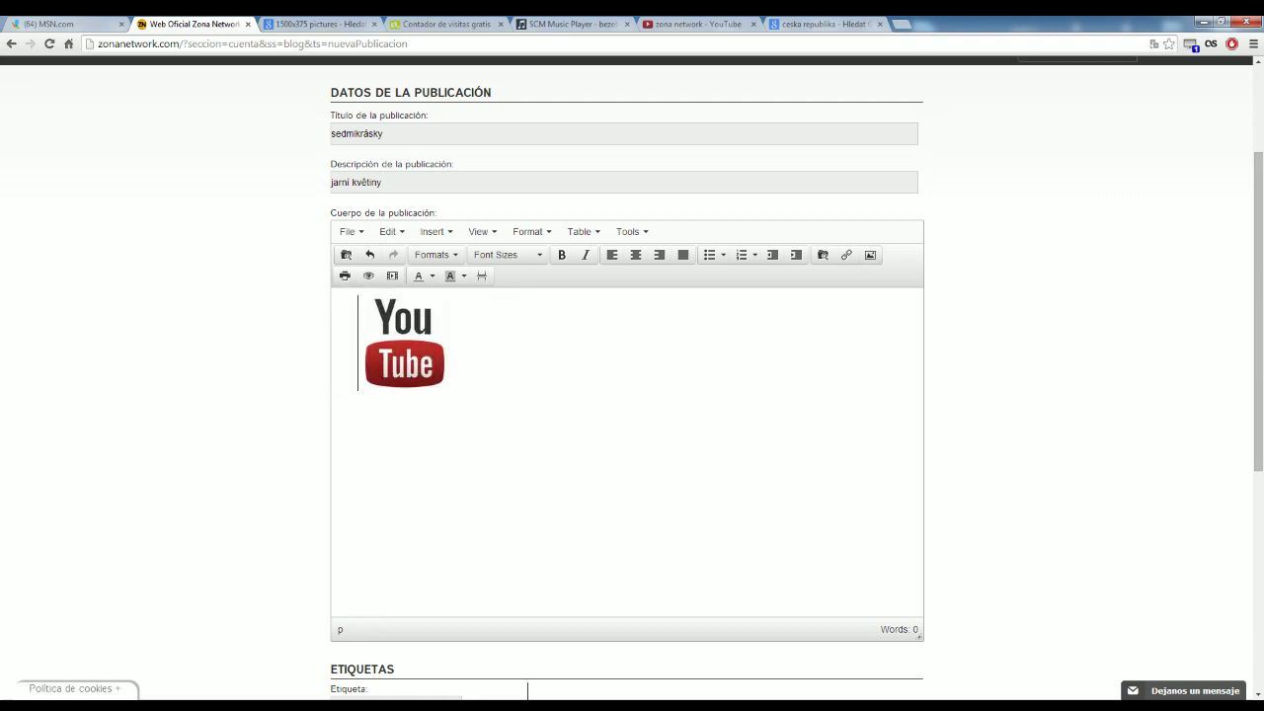
click(771, 258)
click(772, 259)
click(775, 259)
click(776, 260)
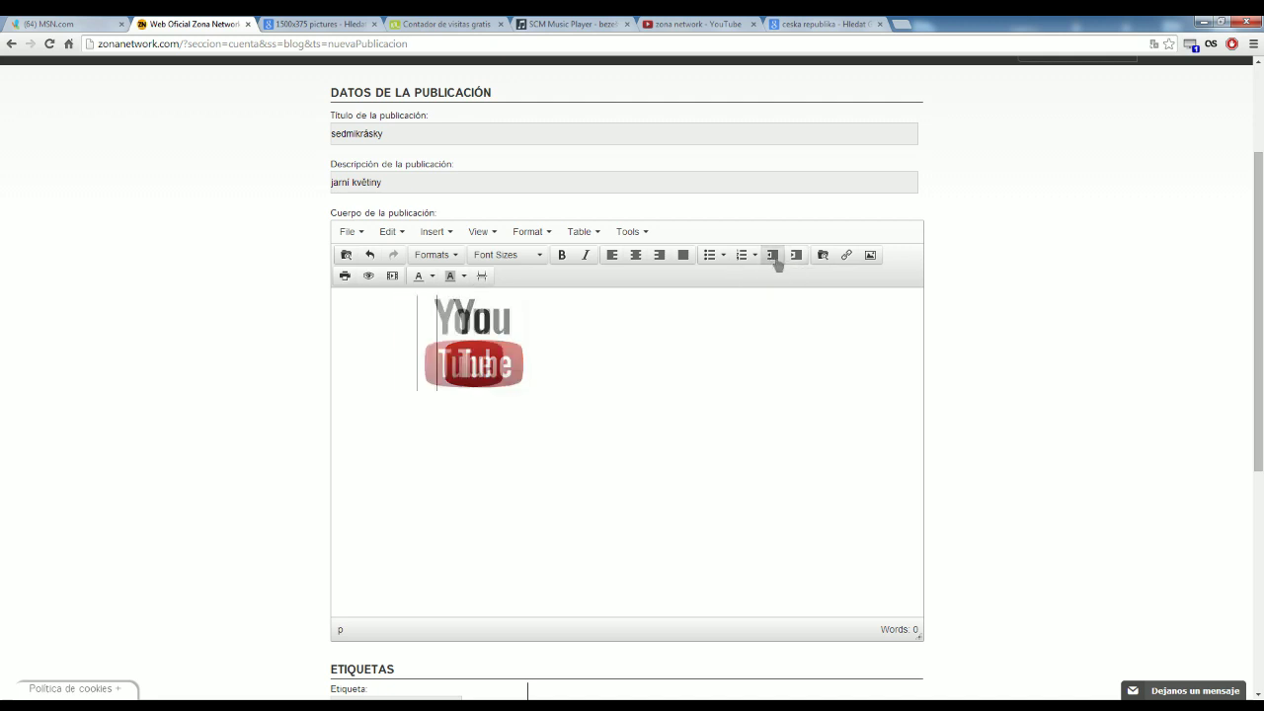
click(773, 258)
click(775, 259)
Step: Try filler text beside the YouTube image and on a new line below it, and delete both lines
key(End)
text(sdkfdsklfklsdfksdfds)
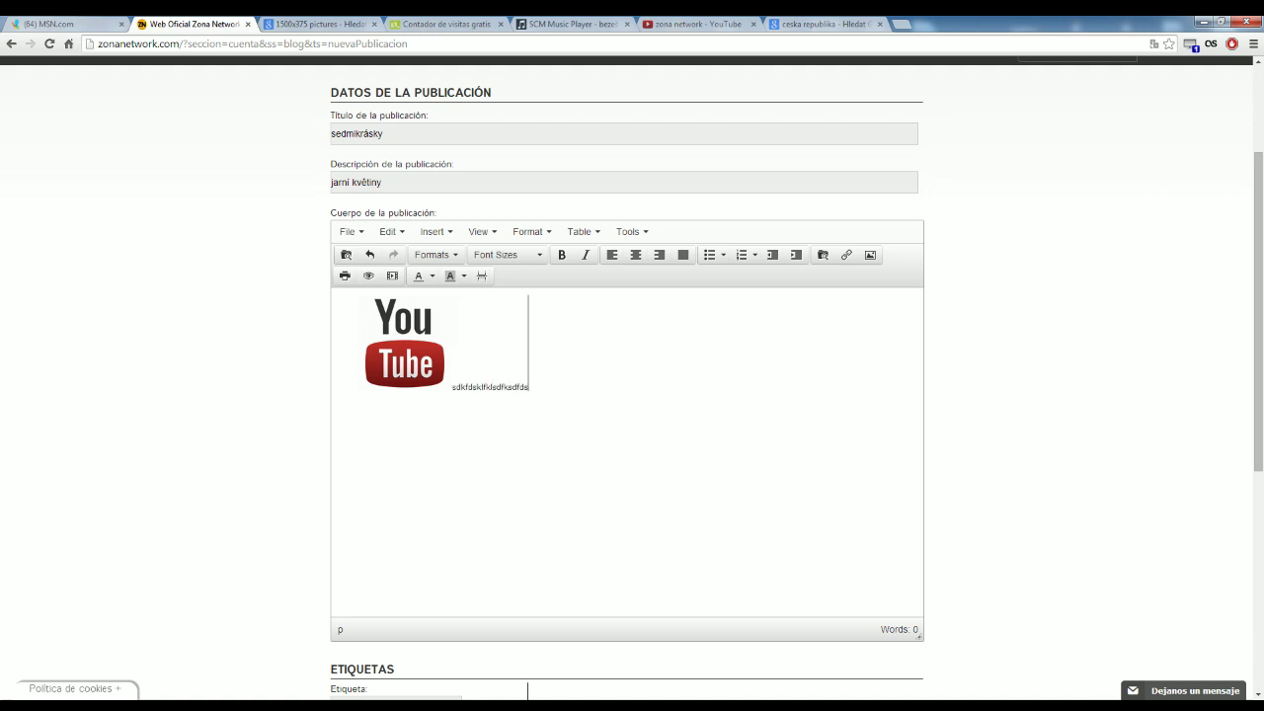
key(Return)
text(sdfasdfasdfafsdfsdfsdfsdfasd)
drag(460, 412, 341, 296)
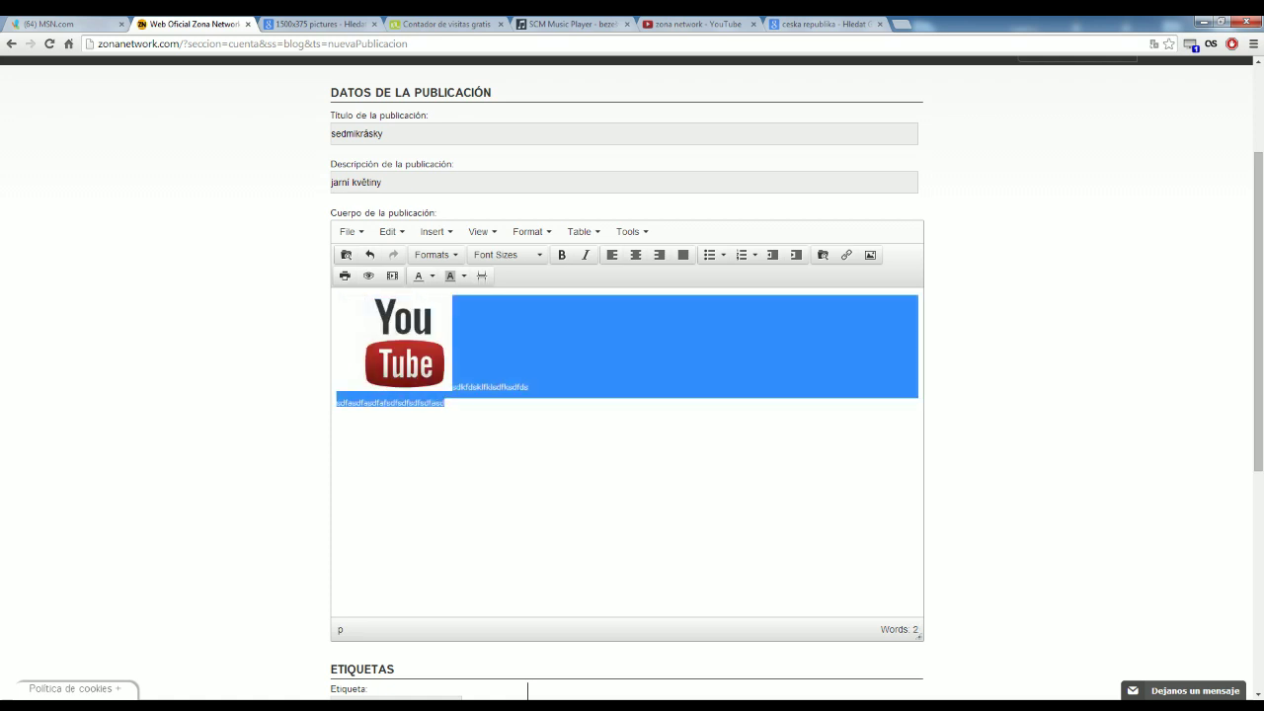
key(BackSpace)
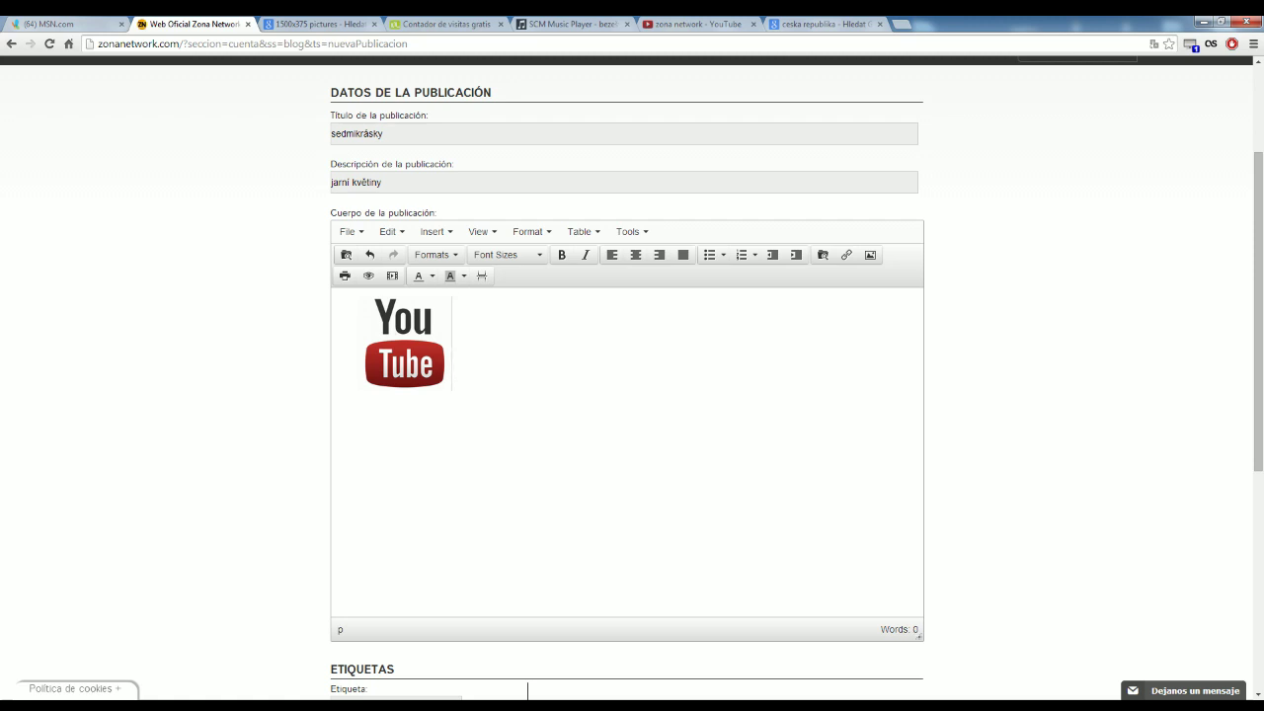
Step: Write the YouTube channel address beside the image and copy it
text(Youtube.com/jdkstrejcek)
key(shift+Home)
click(558, 396)
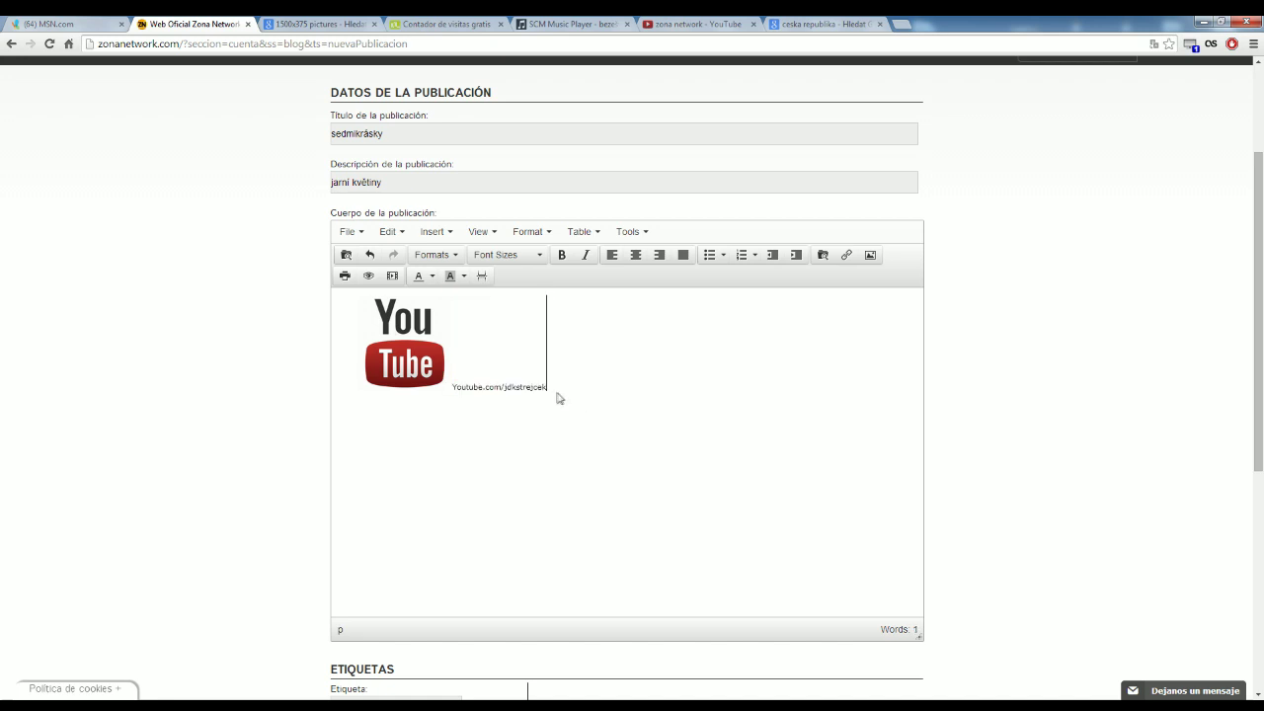
key(shift+Home)
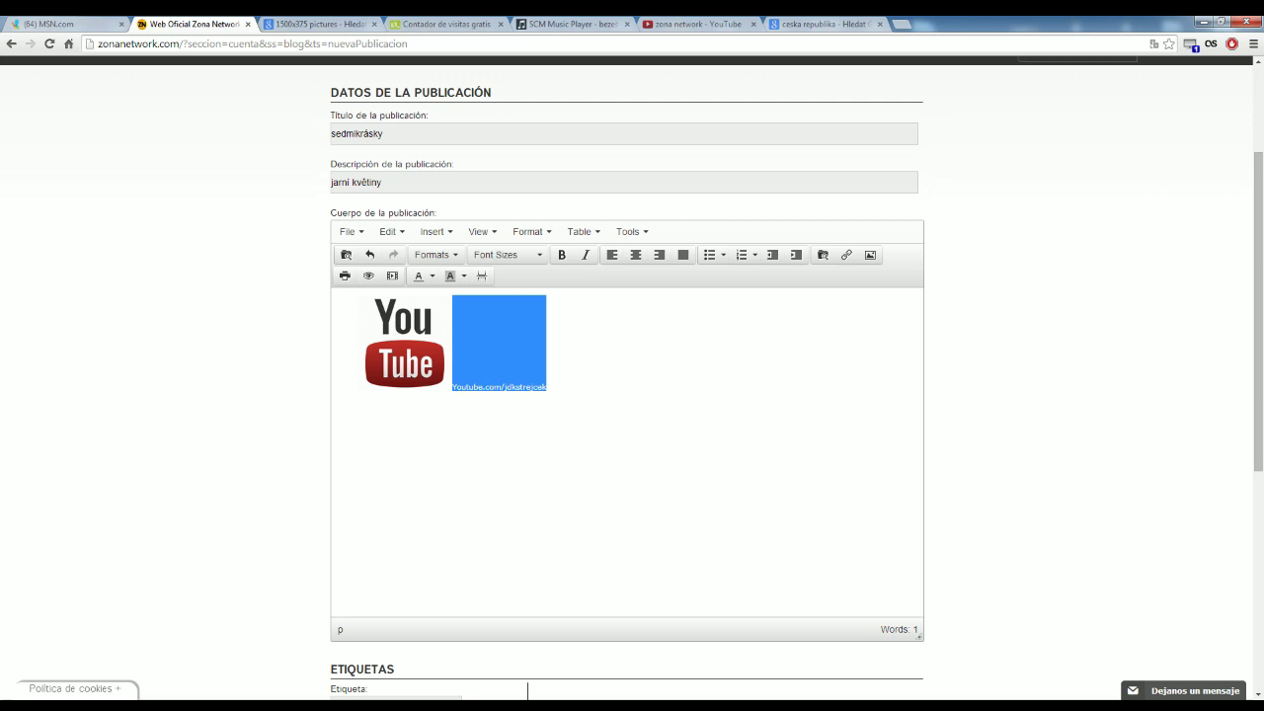
click(512, 387)
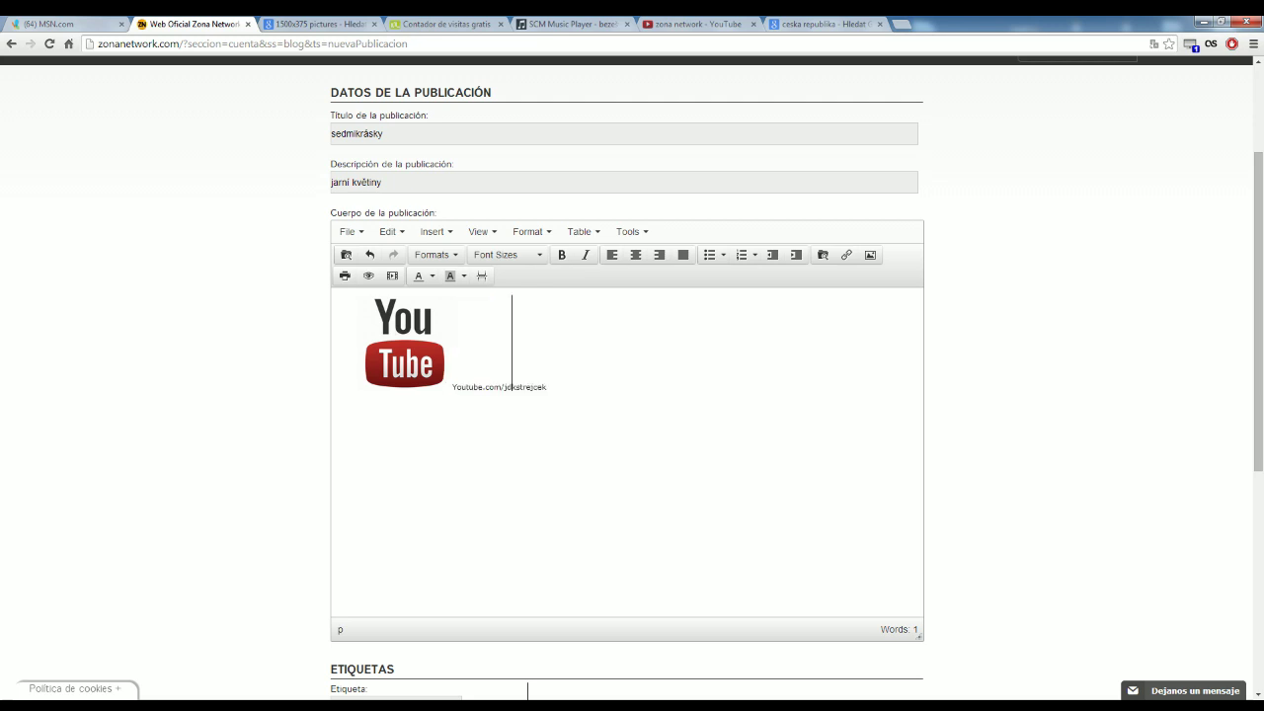
drag(546, 388, 453, 387)
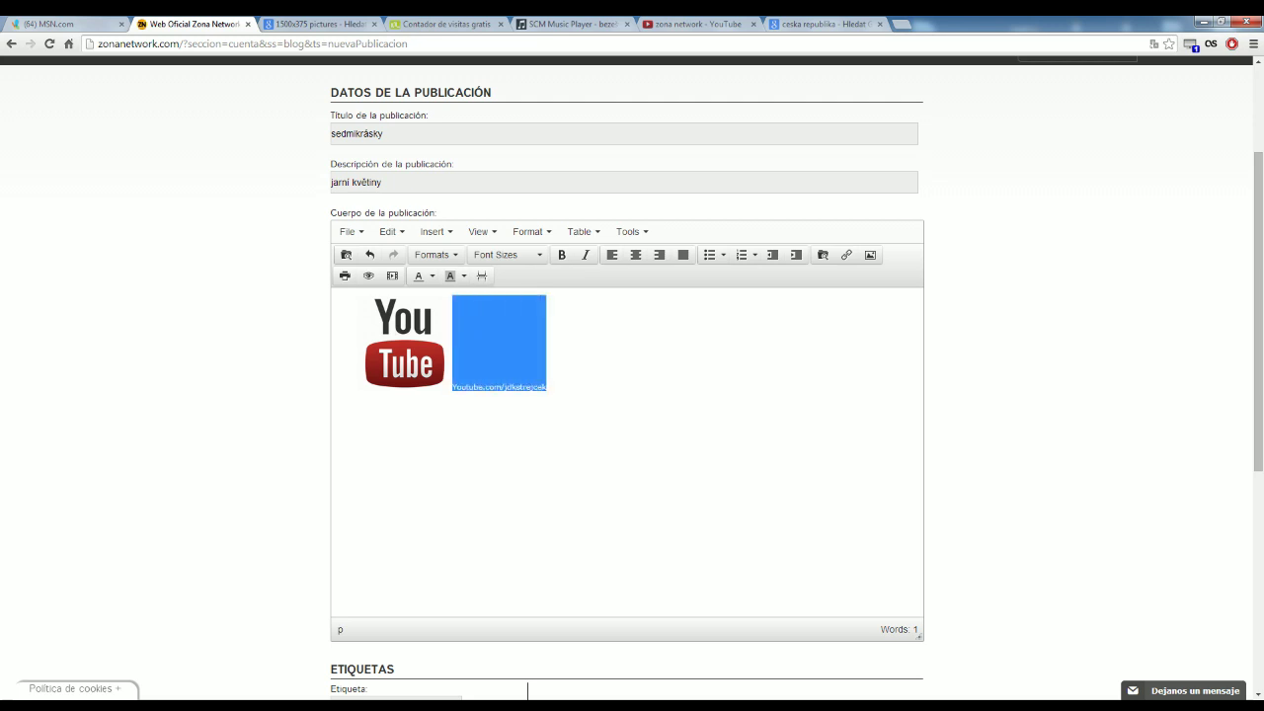
key(Left)
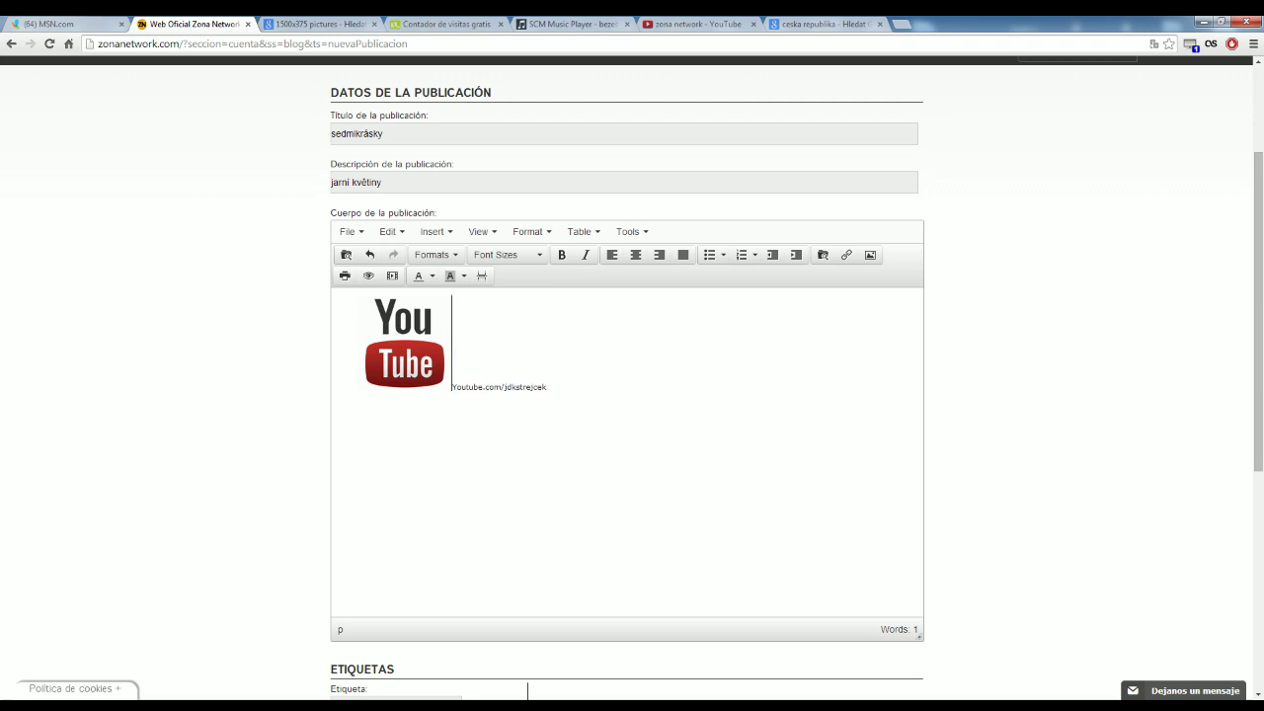
key(shift+Right)
key(shift+Right)
key(shift+Right)
key(shift+Right)
key(shift+Right)
key(shift+Right)
key(shift+Right)
key(shift+Right)
key(shift+Right)
key(shift+Right)
key(shift+Right)
key(shift+Right)
key(shift+Right)
key(shift+Right)
key(shift+Right)
key(shift+Right)
key(shift+Right)
key(shift+Right)
key(shift+Right)
key(shift+Right)
key(ctrl+c)
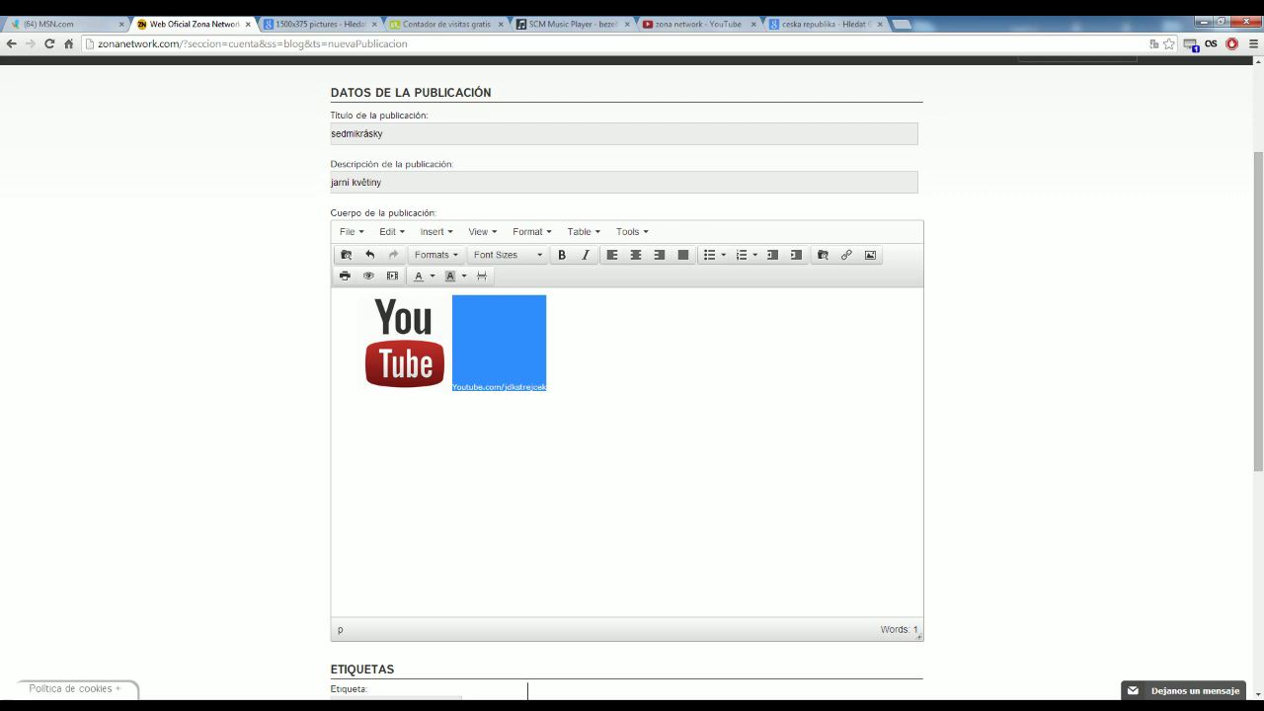
Step: Delete the channel address text beside the YouTube image
click(553, 398)
key(BackSpace)
key(BackSpace)
key(BackSpace)
key(BackSpace)
key(BackSpace)
key(BackSpace)
key(BackSpace)
key(BackSpace)
key(BackSpace)
key(BackSpace)
key(BackSpace)
key(BackSpace)
key(BackSpace)
key(BackSpace)
key(BackSpace)
key(BackSpace)
key(BackSpace)
key(BackSpace)
key(BackSpace)
key(BackSpace)
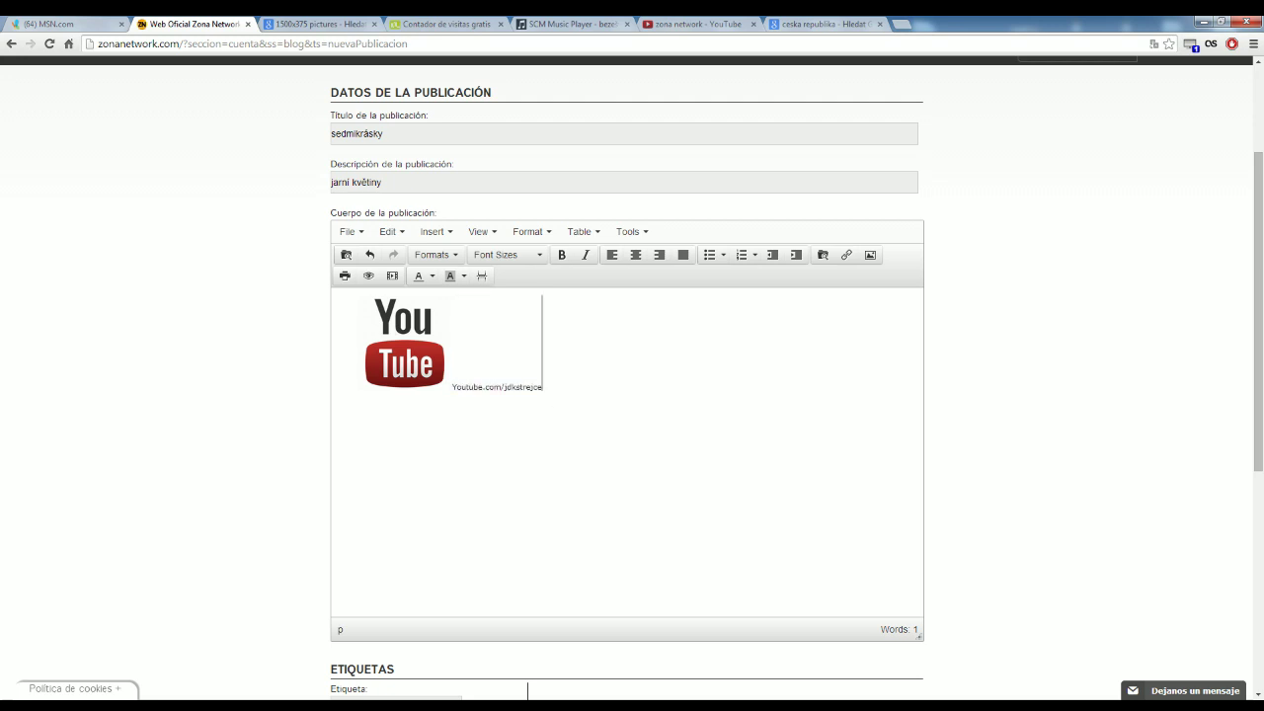
key(BackSpace)
key(BackSpace)
key(BackSpace)
Step: Start a new link beside the image and paste the copied YouTube channel address as its URL
click(846, 259)
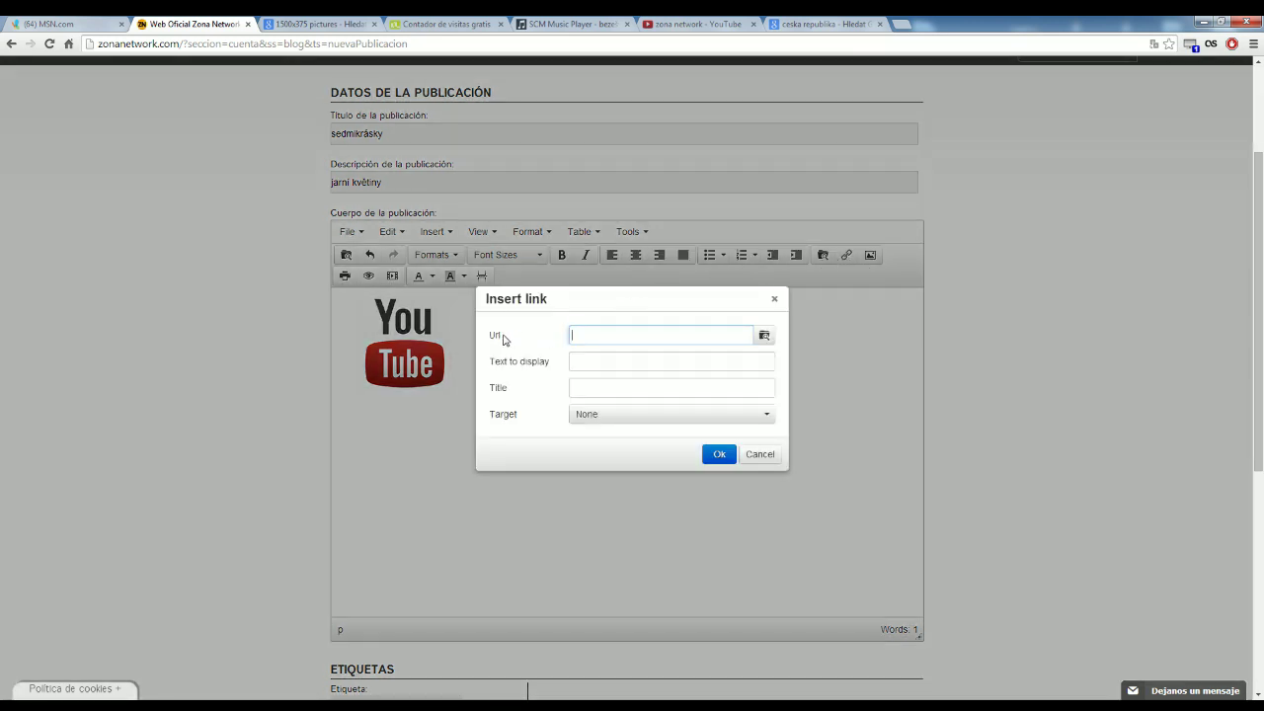
double_click(110, 45)
double_click(224, 44)
click(580, 330)
key(ctrl+v)
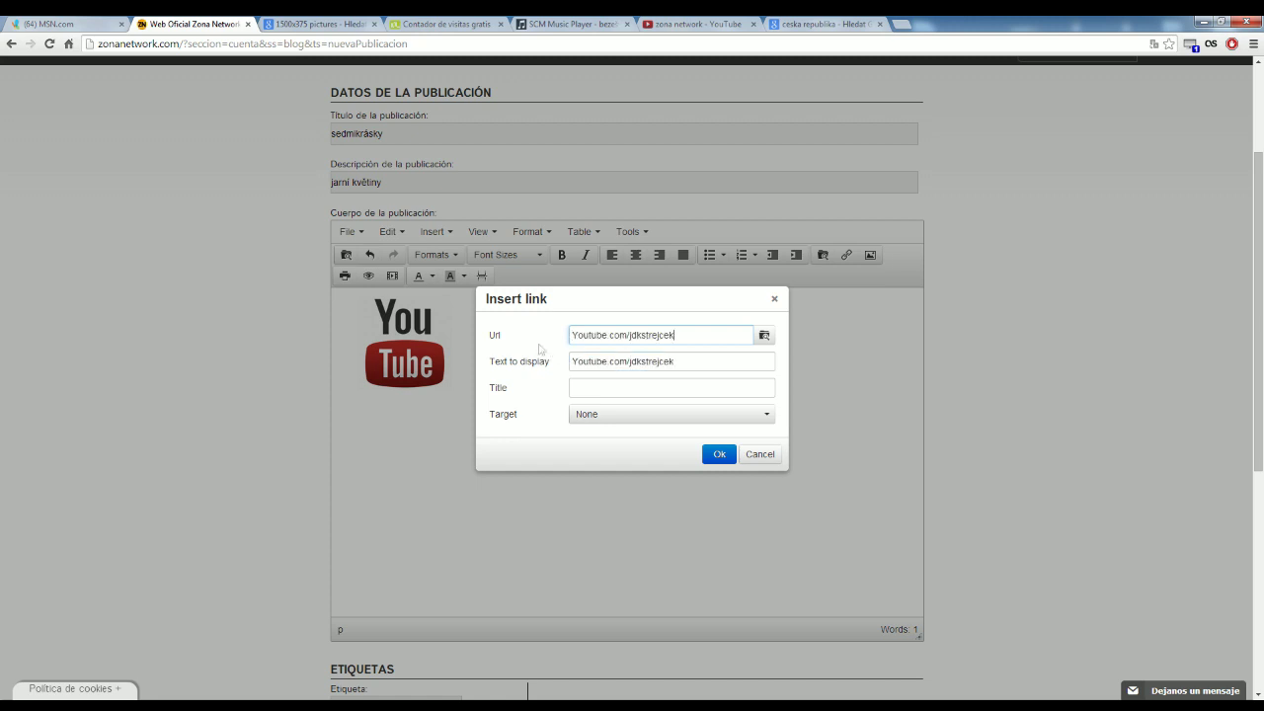
Step: Replace the link's display text with "Klikni zde!"
key(Tab)
key(ctrl+shift+Left)
key(ctrl+shift+Left)
key(ctrl+shift+Left)
key(ctrl+c)
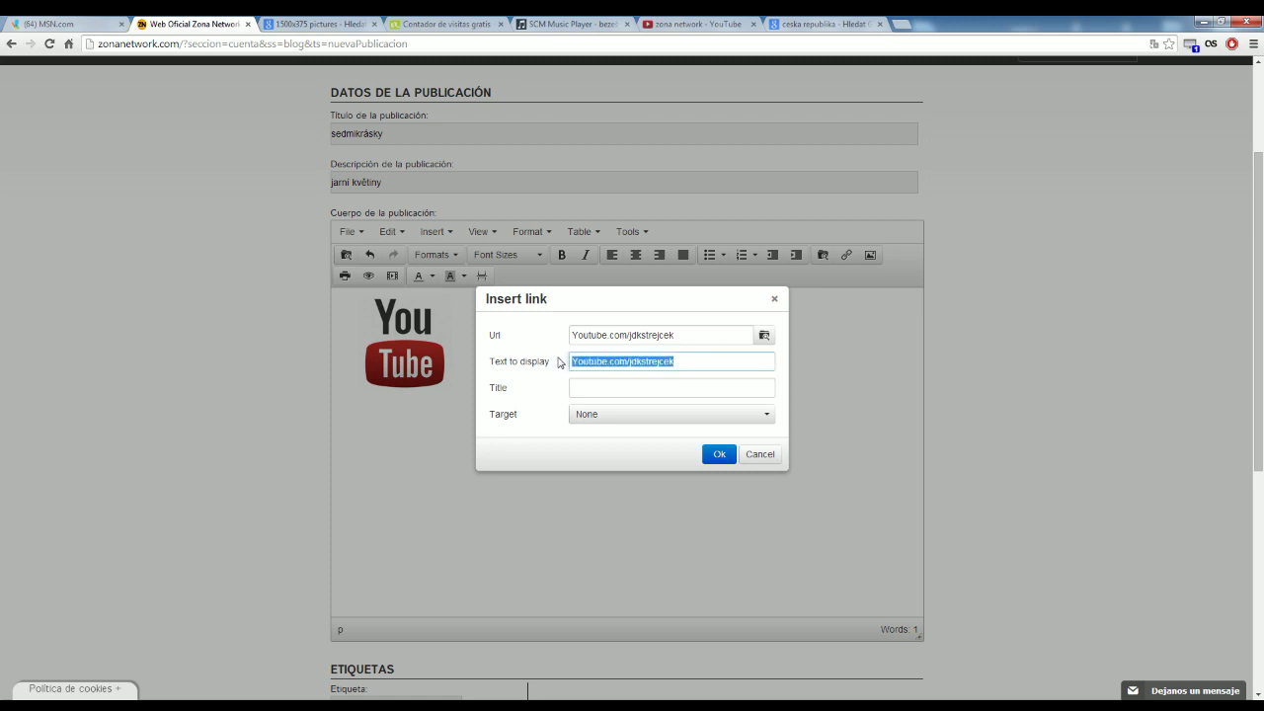
text(Klikni zde!)
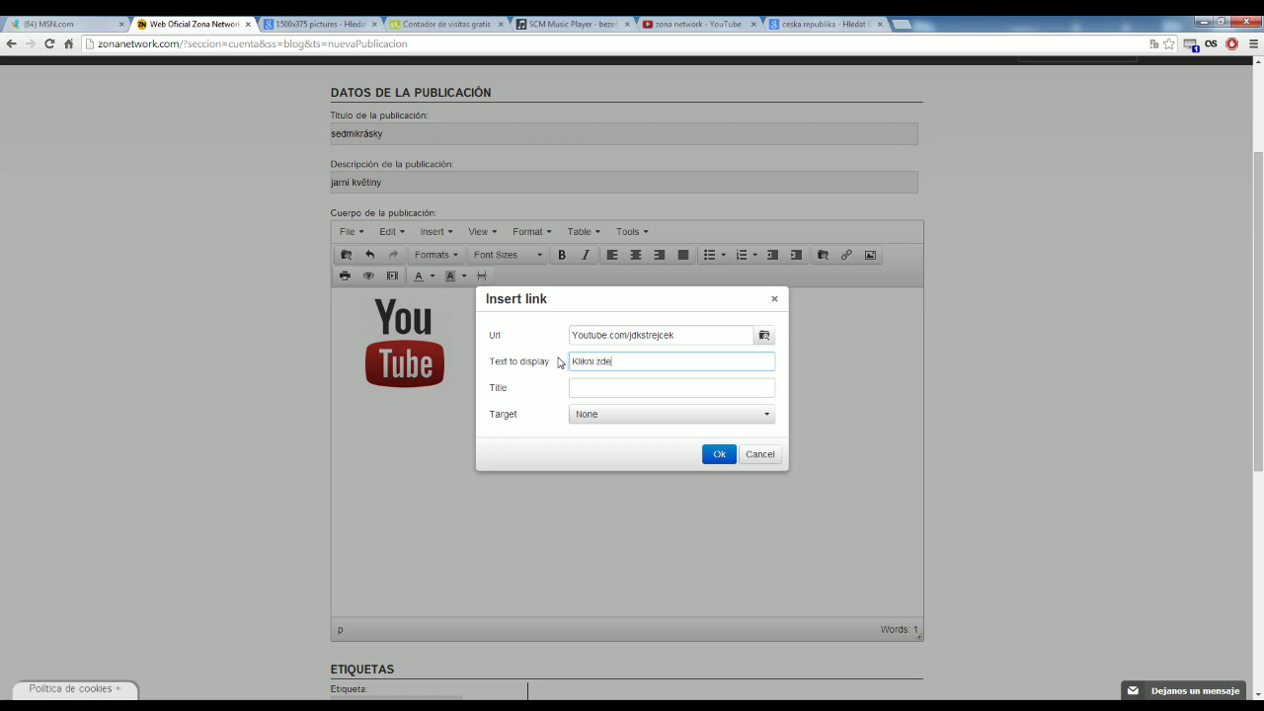
click(570, 416)
click(530, 435)
click(579, 415)
click(538, 427)
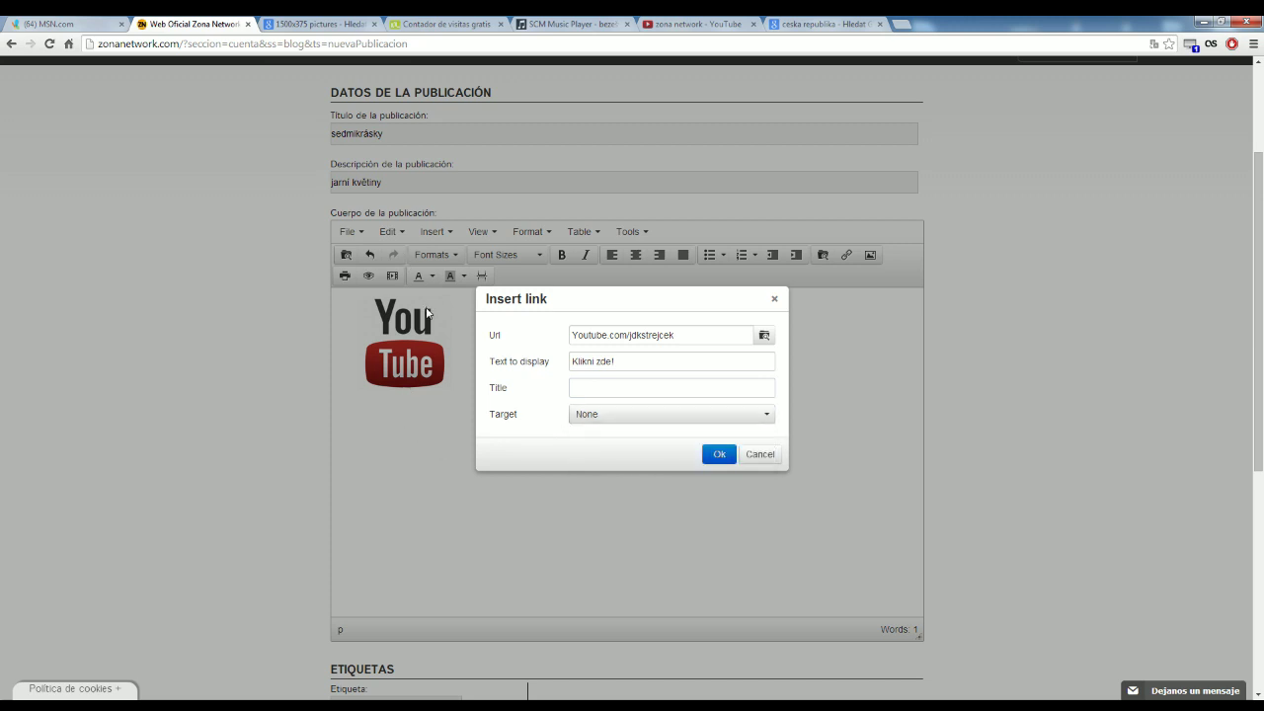
Step: Open a blank browser tab, look at the ceska republika search page and return to the publication form
click(903, 24)
click(841, 27)
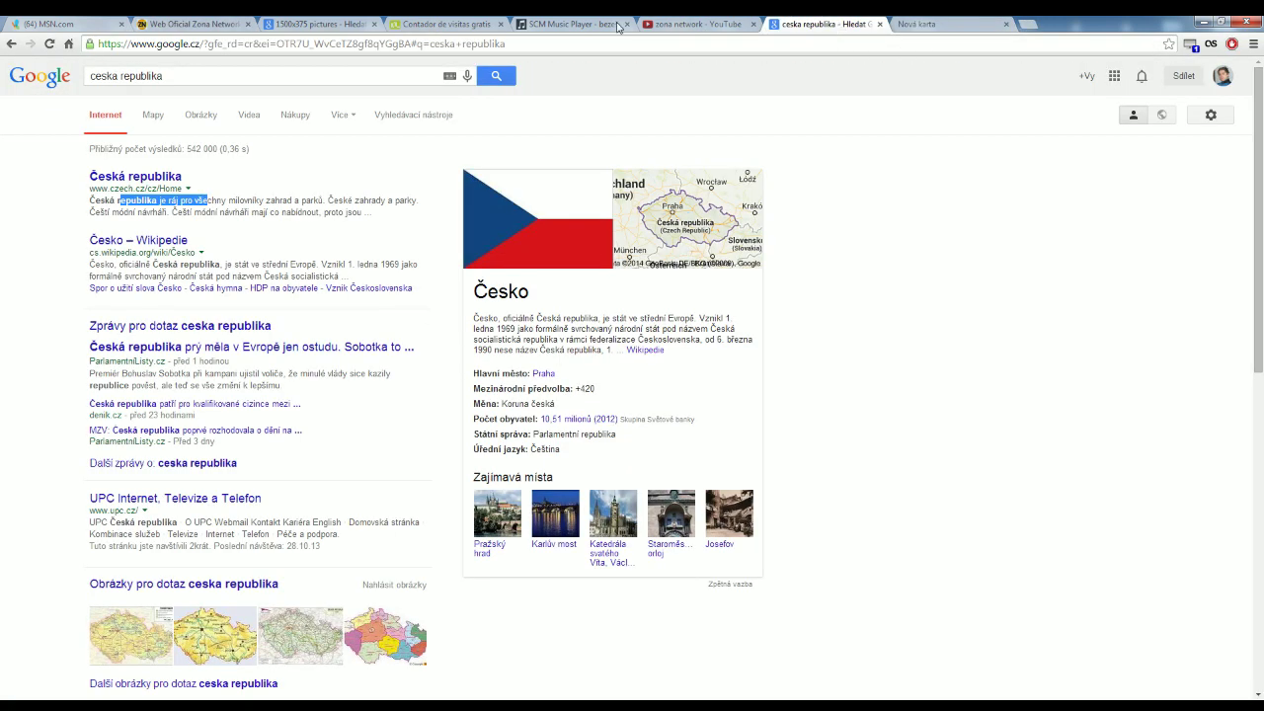
click(180, 23)
Step: Set the link target to New window and insert the link into the publication body
click(587, 420)
click(598, 454)
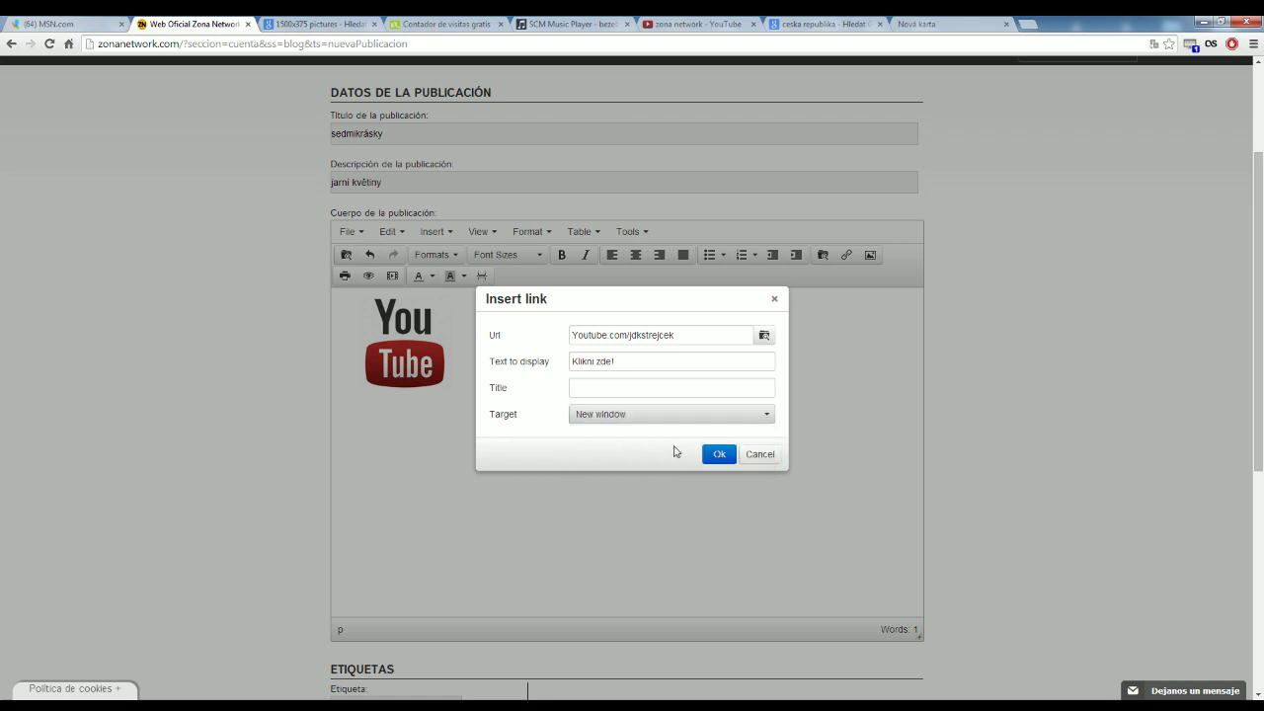
click(717, 456)
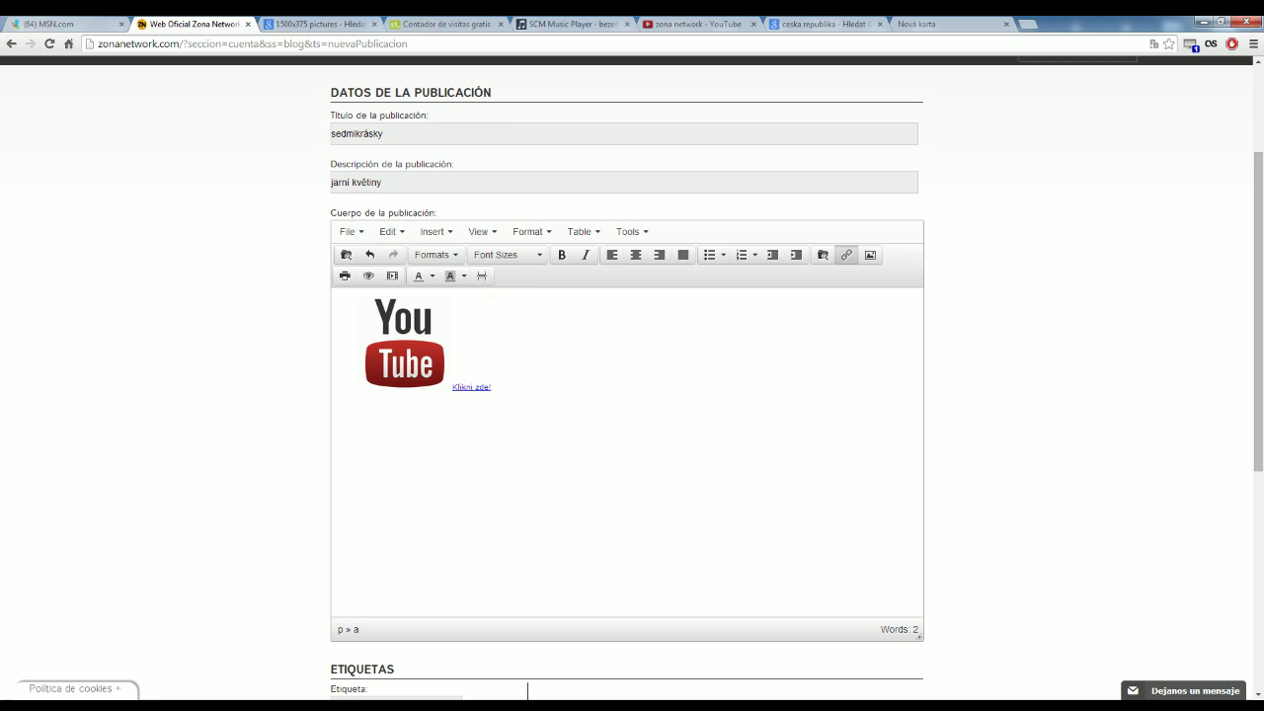
Step: Reopen the settings of the "Klikni zde!" link, review its URL and display text, and close them without changes
click(460, 387)
key(shift+End)
click(846, 255)
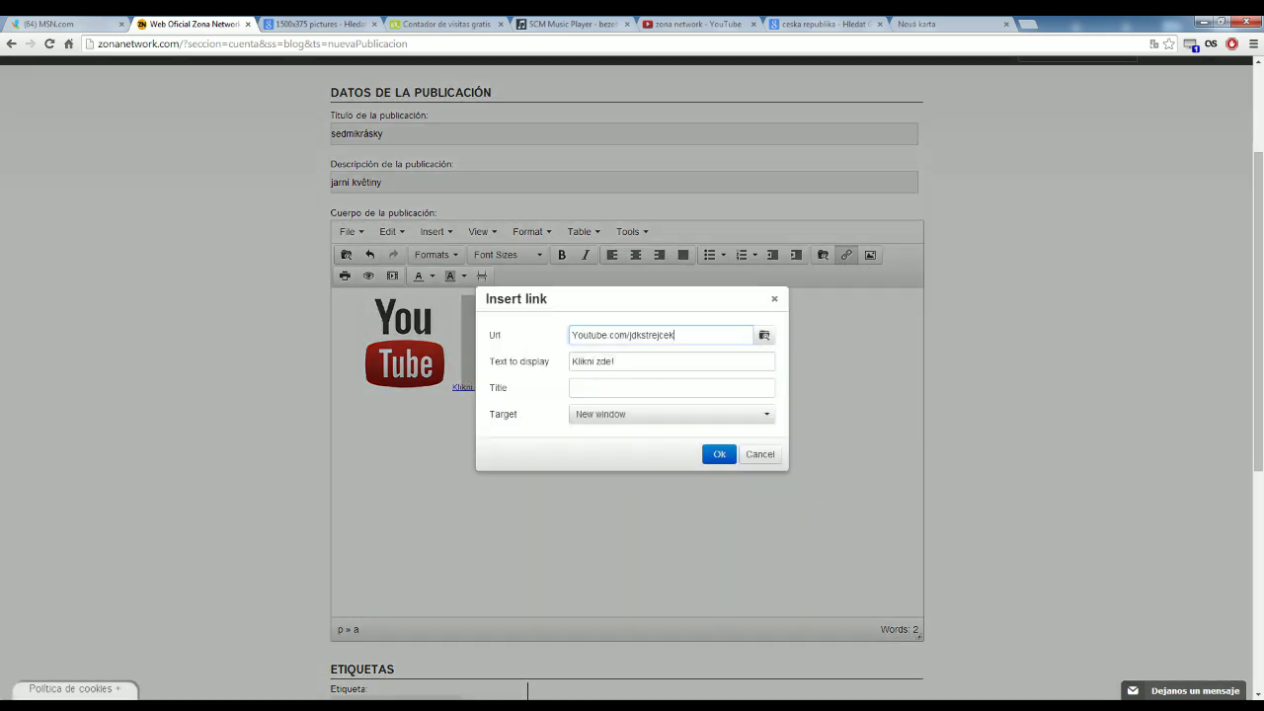
drag(672, 335, 571, 335)
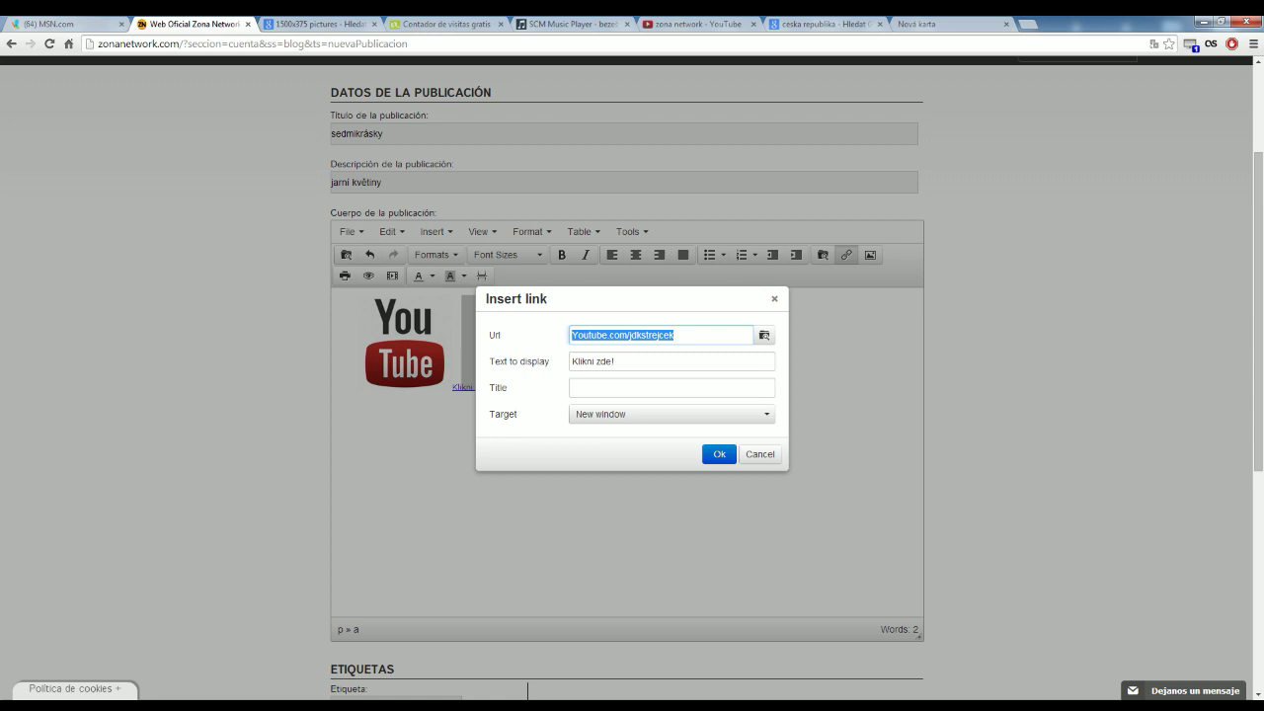
key(Tab)
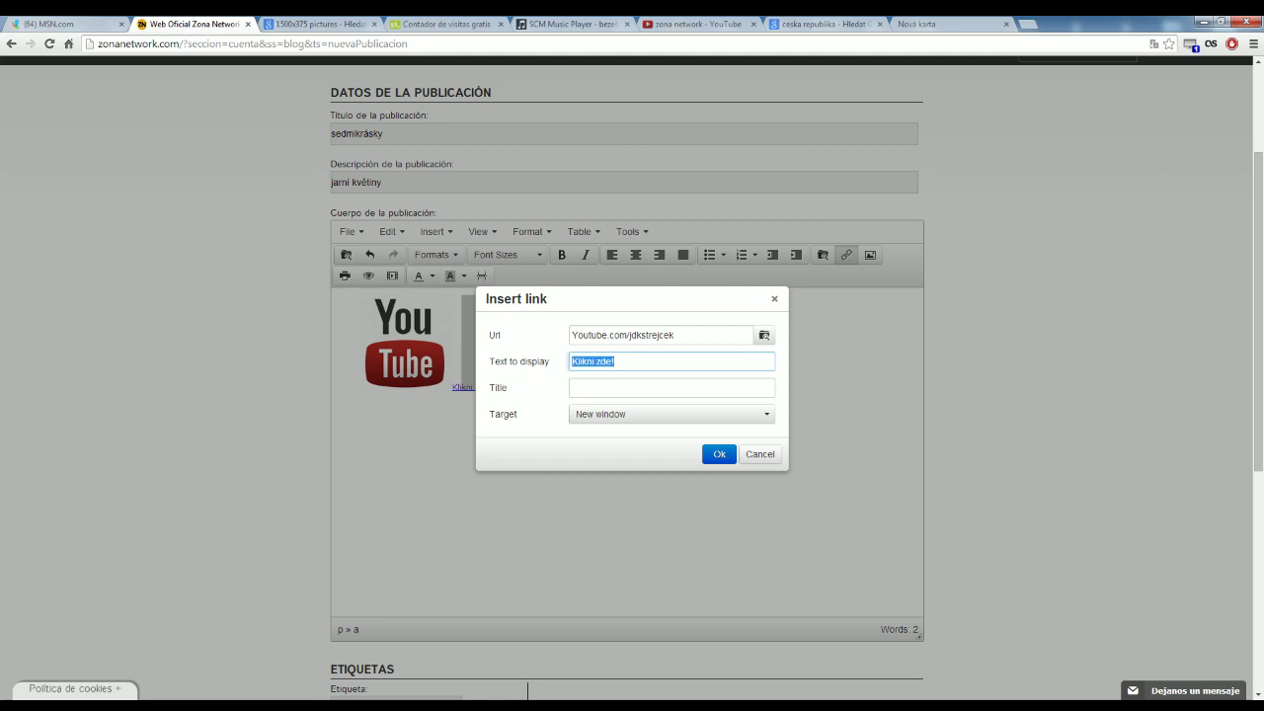
click(759, 454)
Step: Delete the "Klikni zde!" link text beside the YouTube image
key(shift+Left)
key(shift+Left)
key(shift+Left)
key(shift+Left)
key(shift+Left)
key(shift+Left)
key(shift+Left)
key(shift+Left)
key(shift+Left)
key(shift+Left)
key(shift+Left)
key(BackSpace)
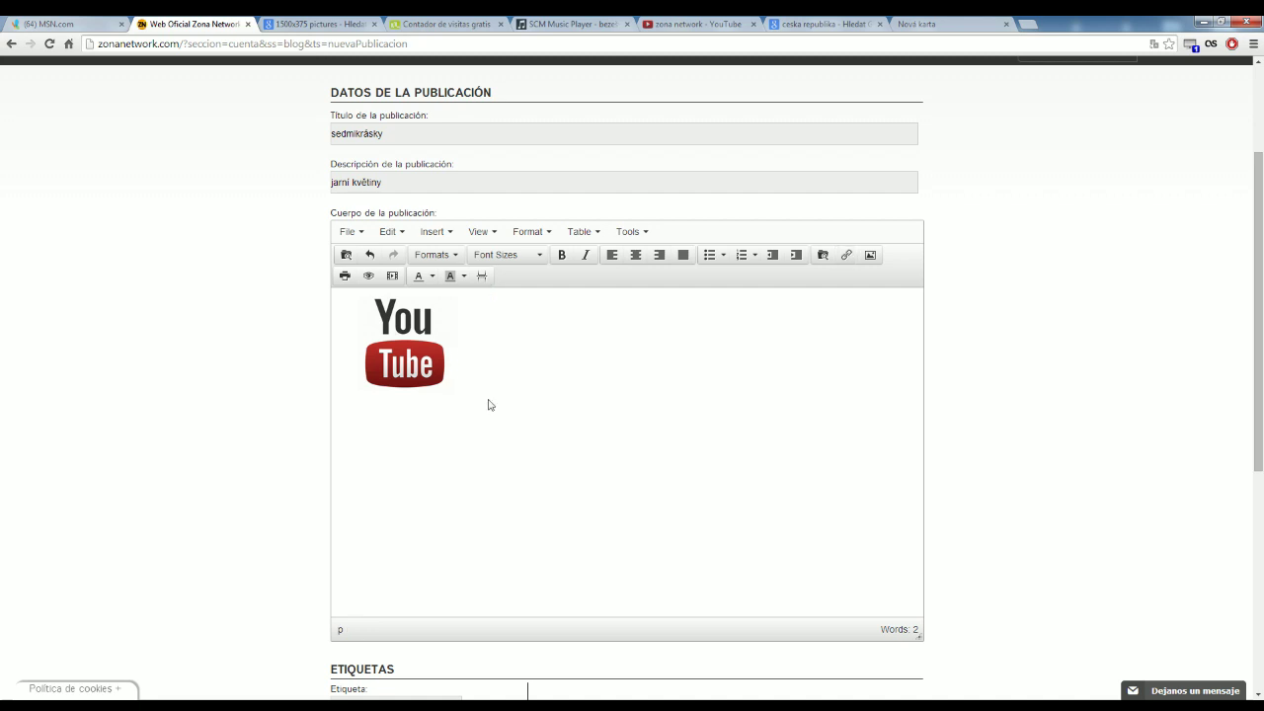
Step: Link the YouTube image to the copied YouTube channel address with the target set to New window
click(405, 341)
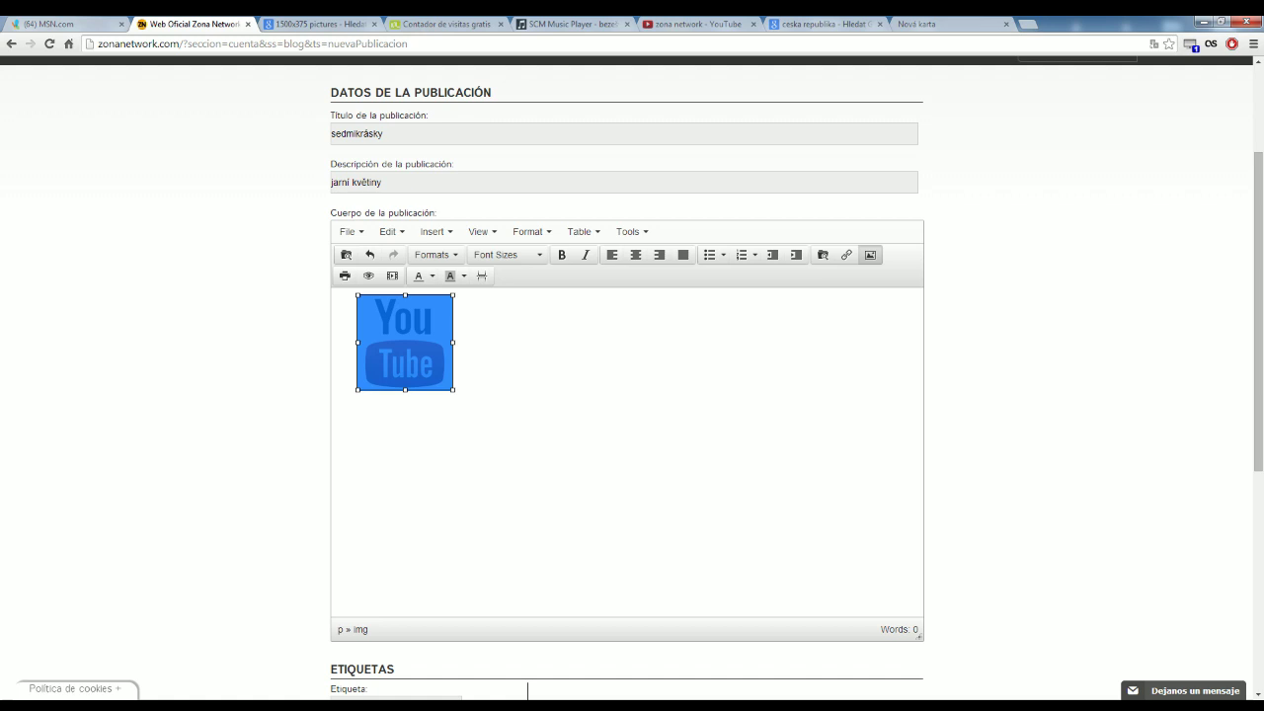
click(520, 398)
click(405, 341)
click(847, 254)
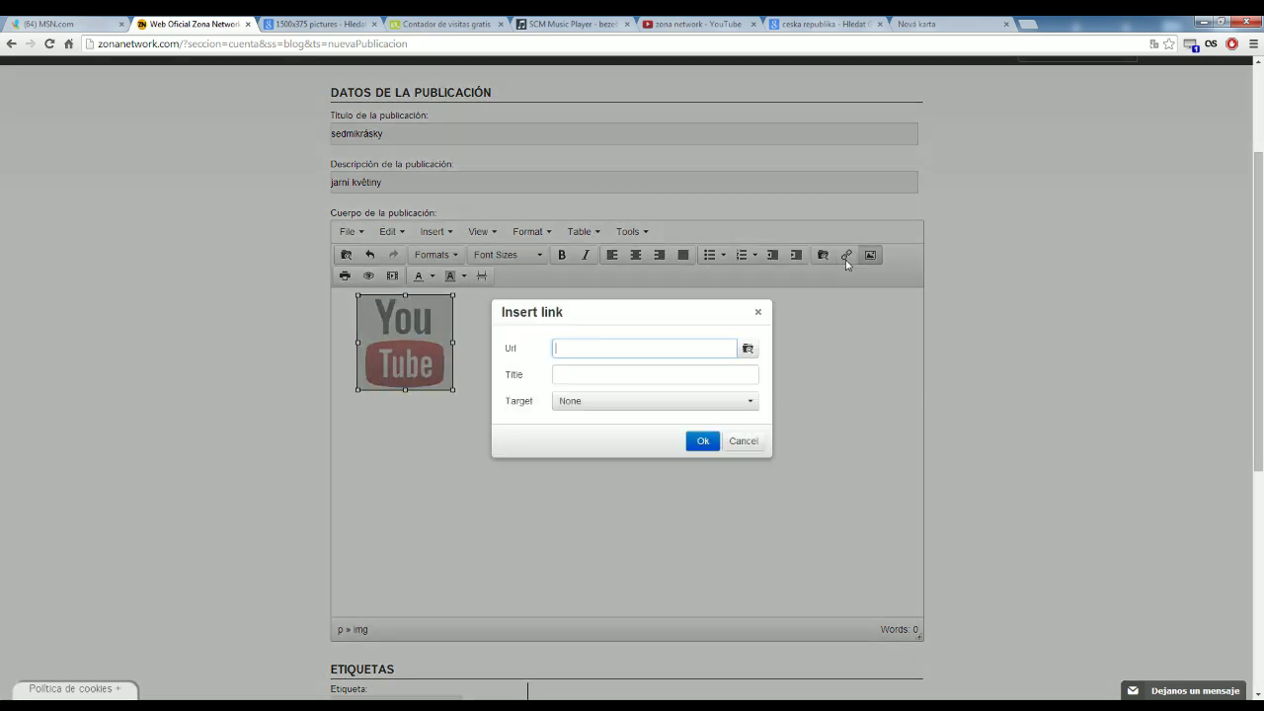
key(ctrl+v)
click(588, 401)
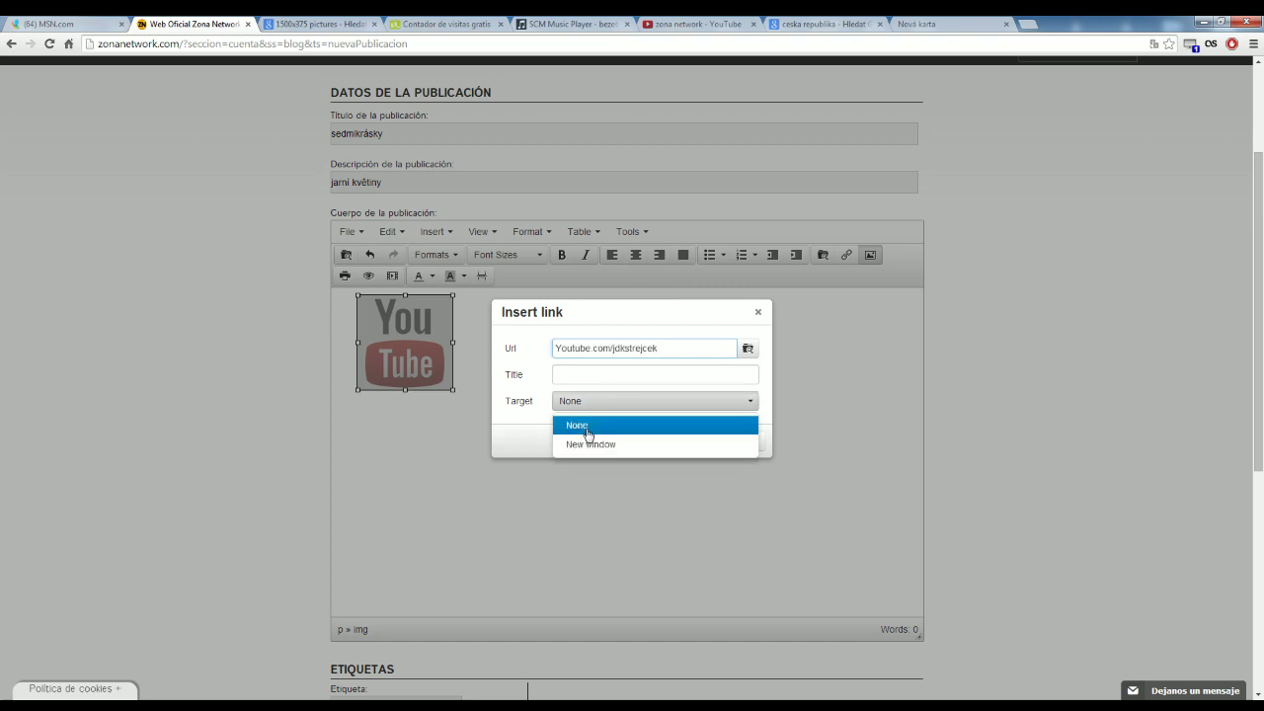
click(587, 443)
click(701, 441)
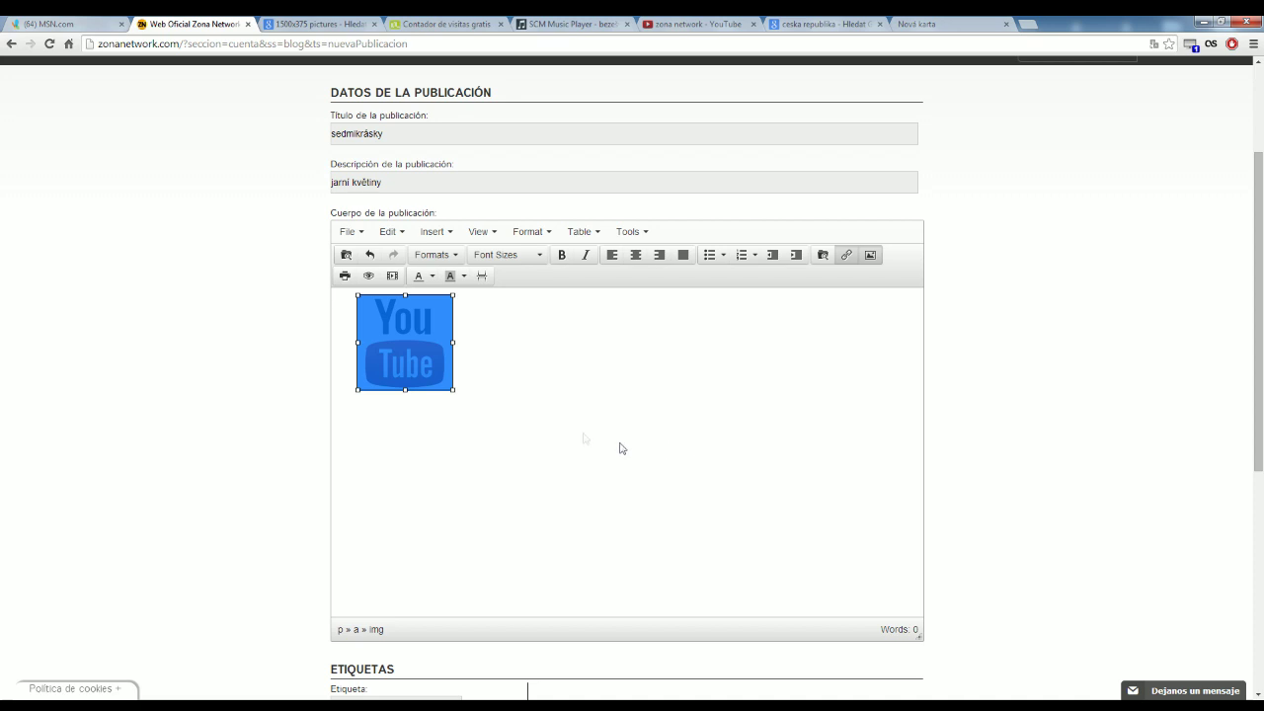
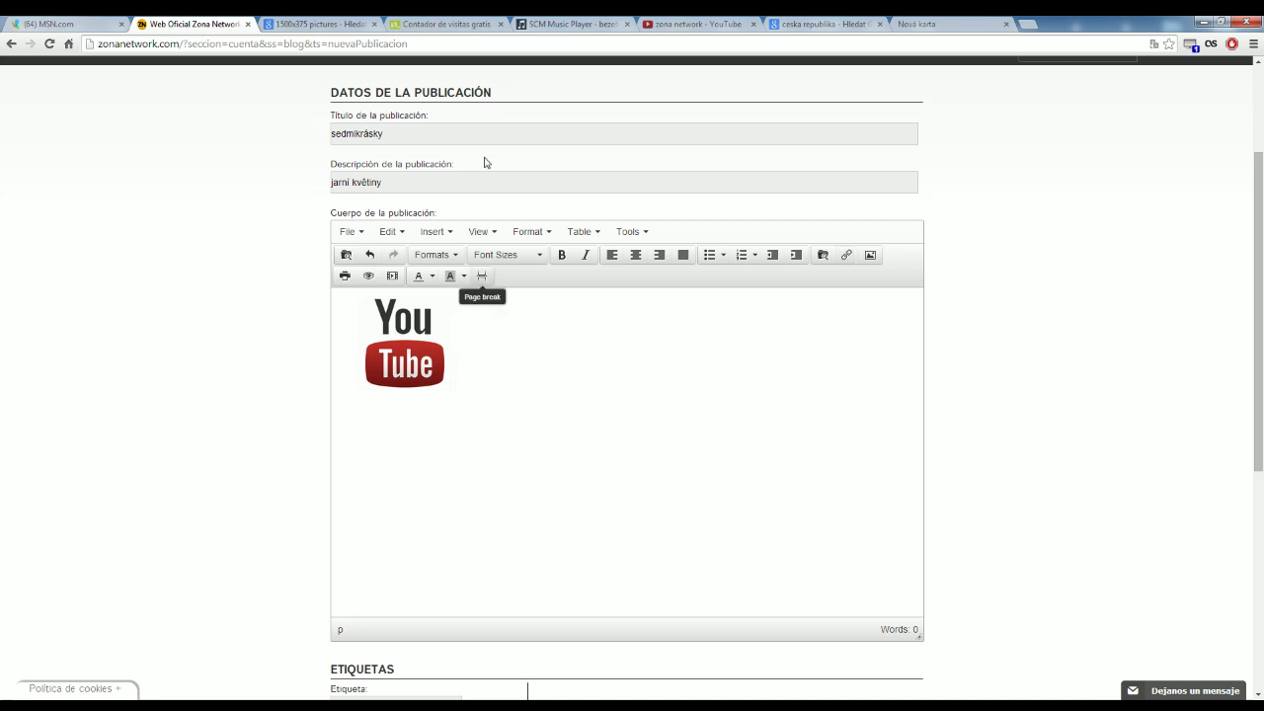
Step: Write the sample text "sdjhfsdfsdfsdiofhw klsfhwf ioskl fljsjfsf" beside the YouTube image in the publication body
scroll(486, 164, up, 3)
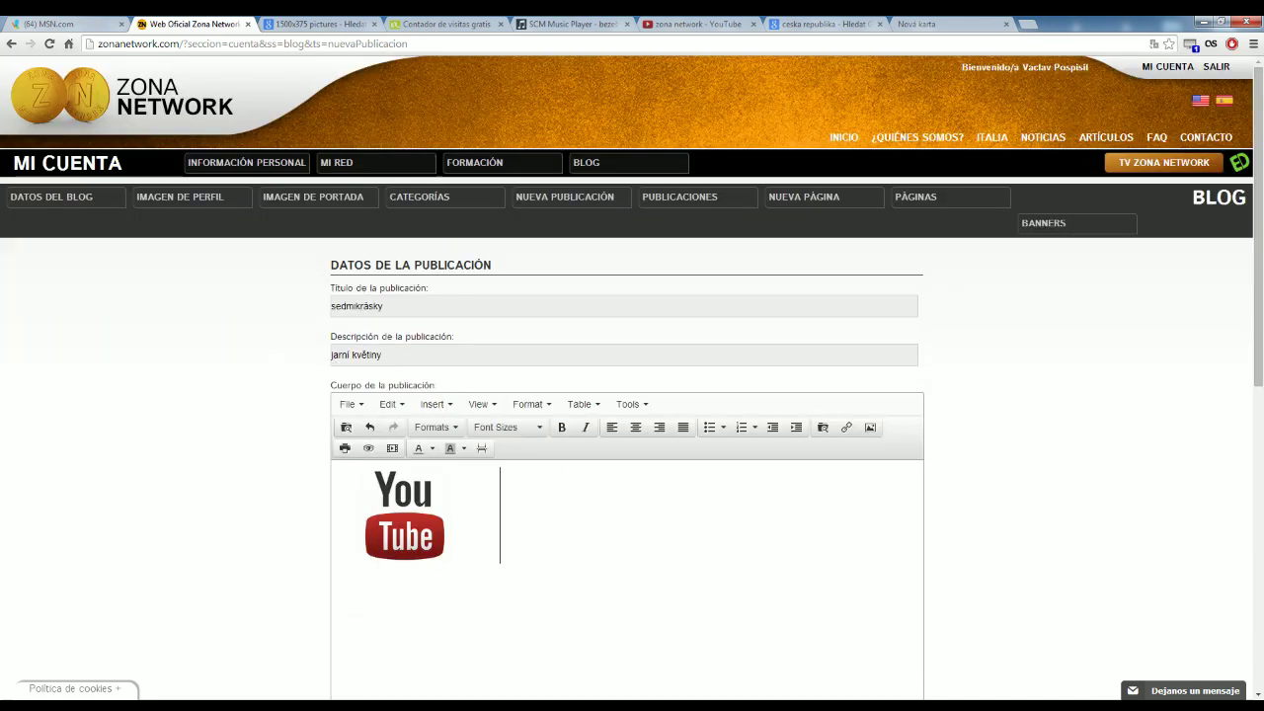
text(sdjhfsdfsdfsdiofhw)
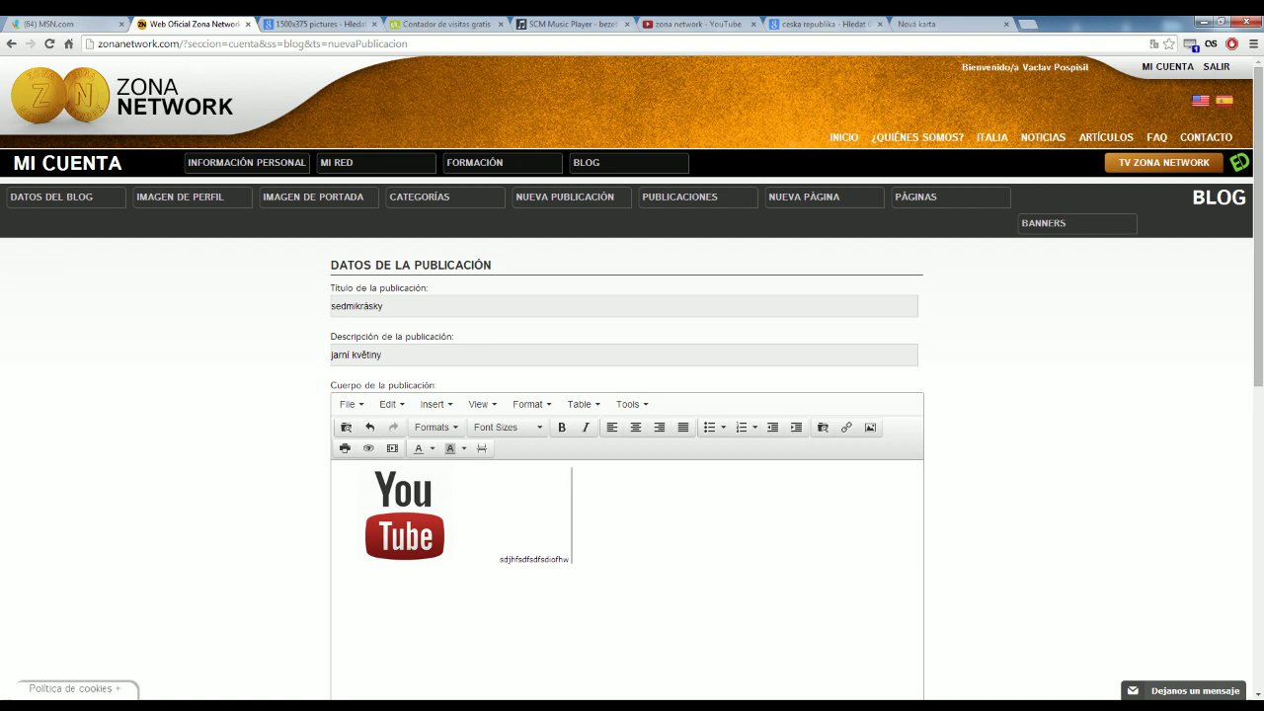
text( klsfhwf ioskl fljsjfsf)
Step: Start a new link on the last word of the sample text, leaving its URL ready for entry
key(ctrl+shift+Left)
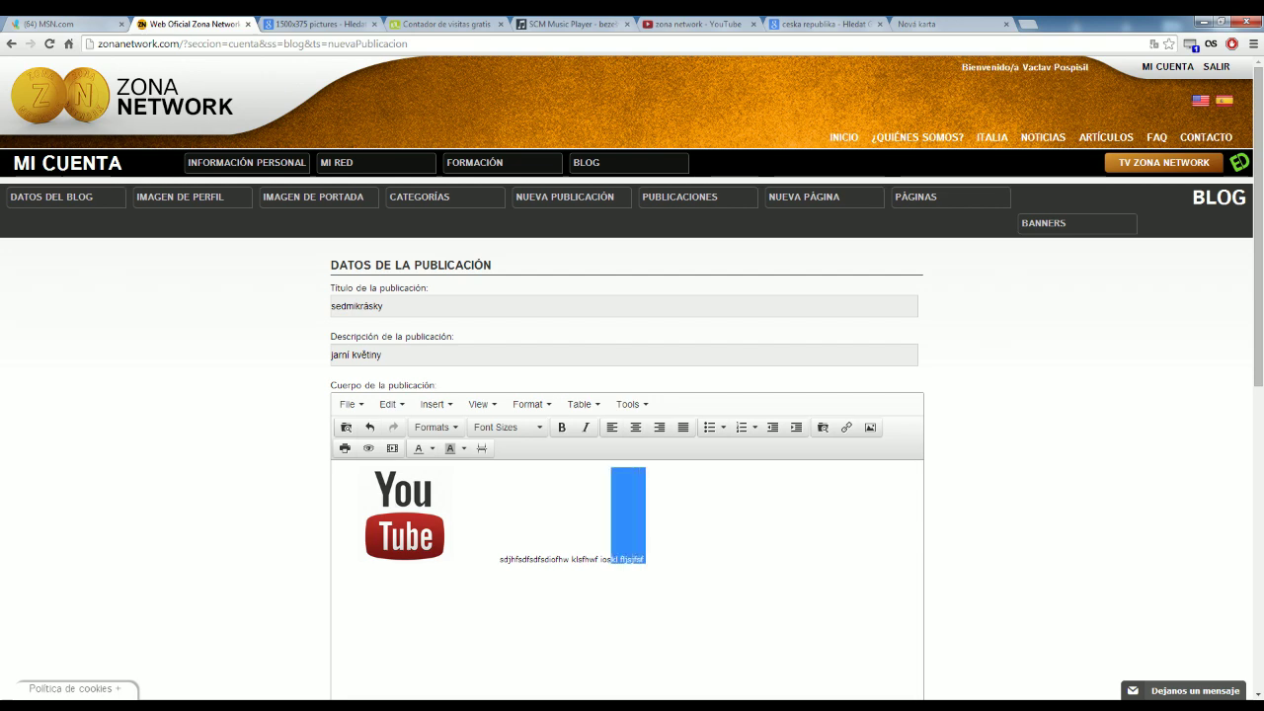
click(846, 427)
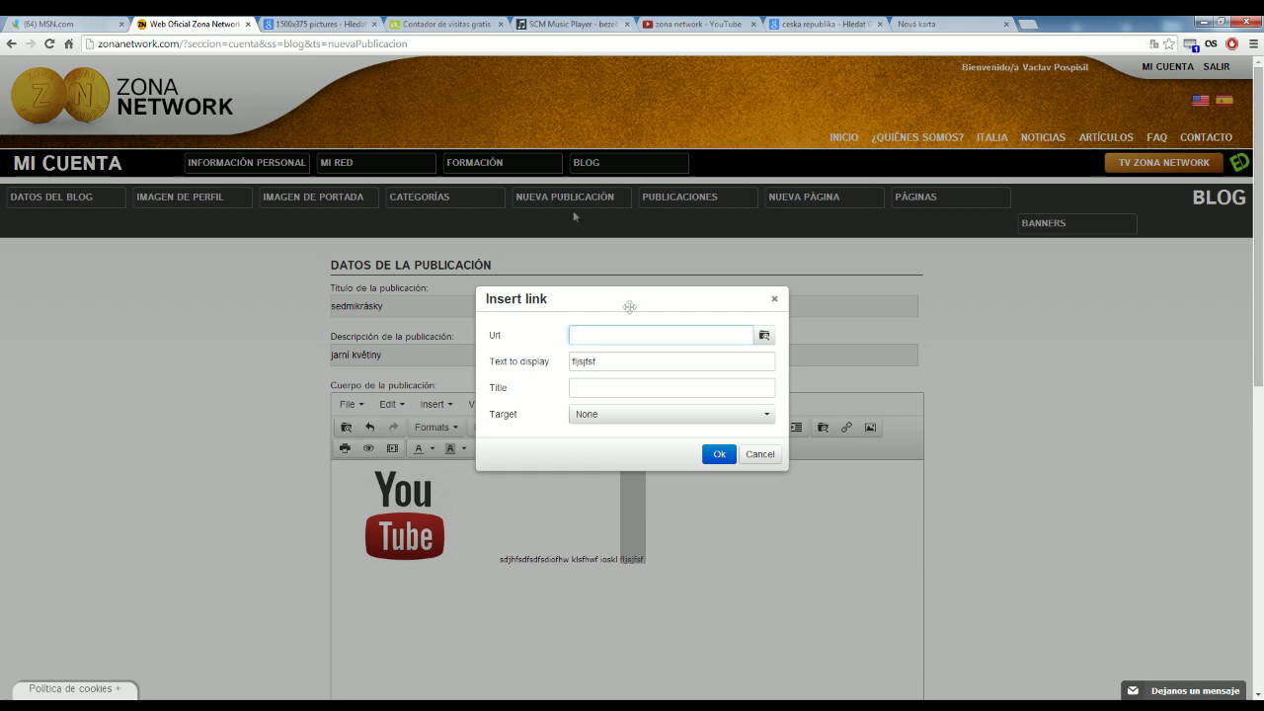
click(162, 45)
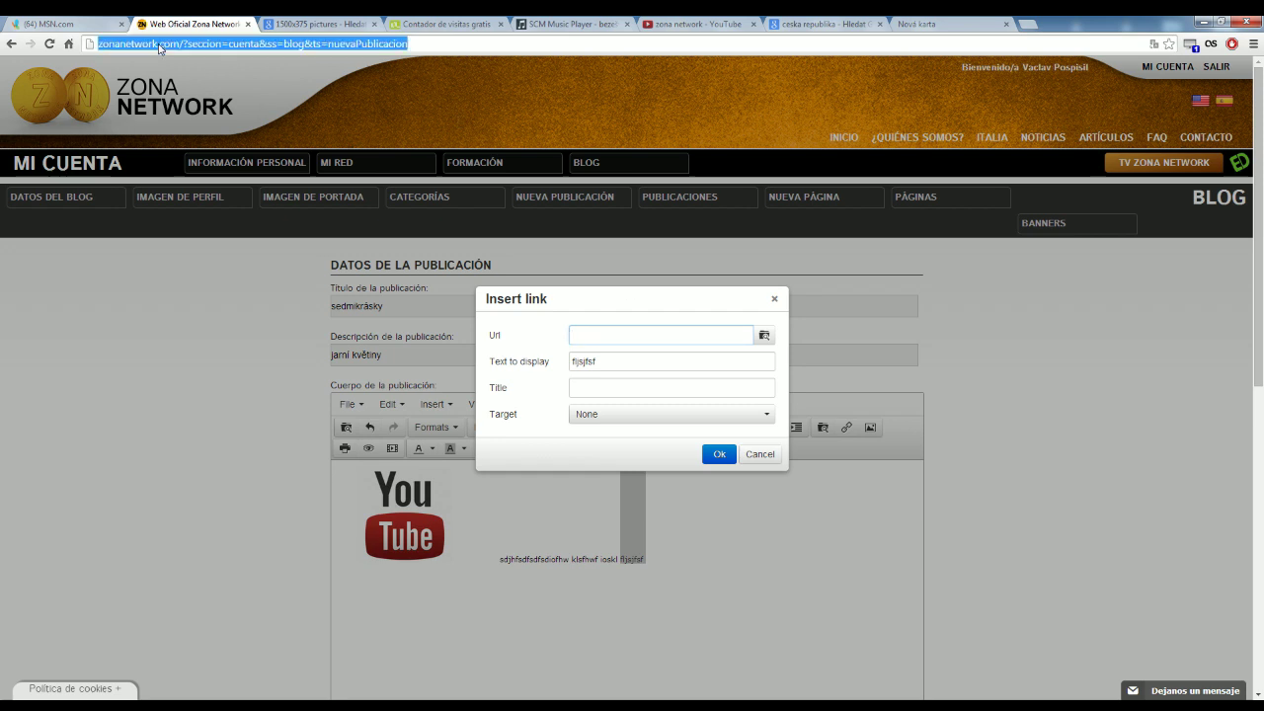
click(574, 335)
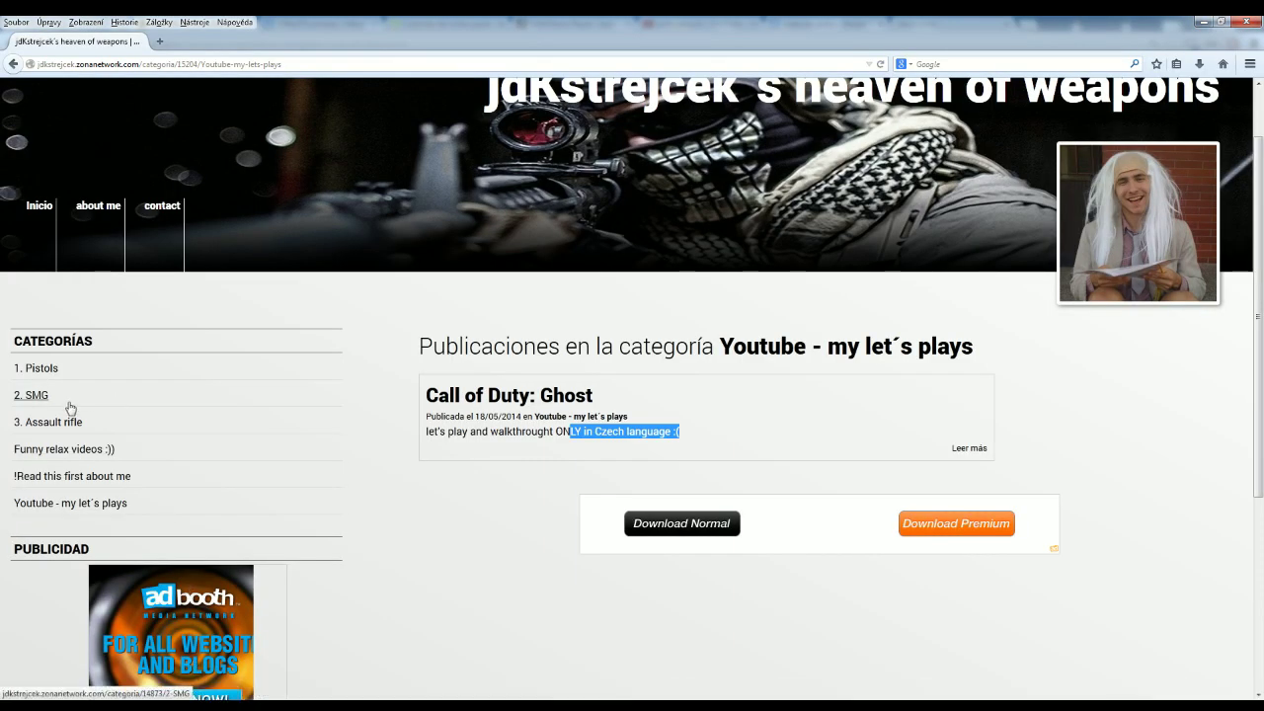
Step: Copy the address of the blog's 2. SMG category page in Firefox and insert it as the URL of the sample text's link
click(42, 399)
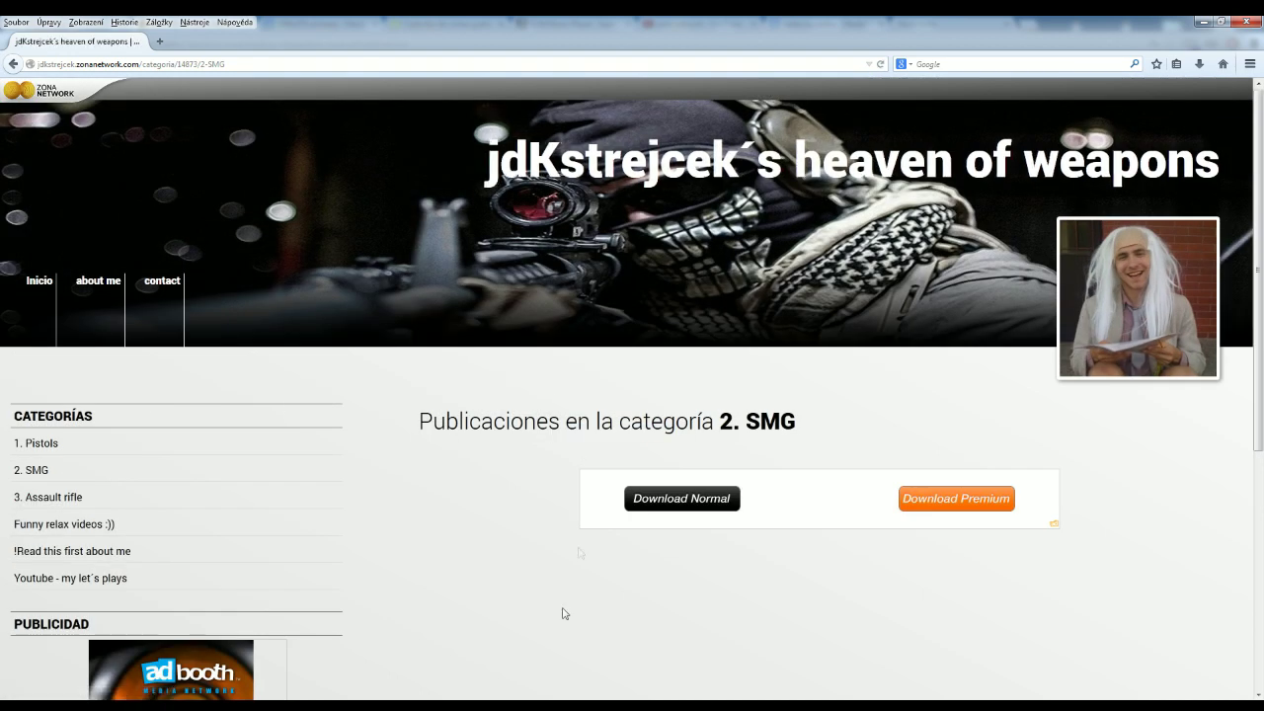
click(216, 64)
key(ctrl+c)
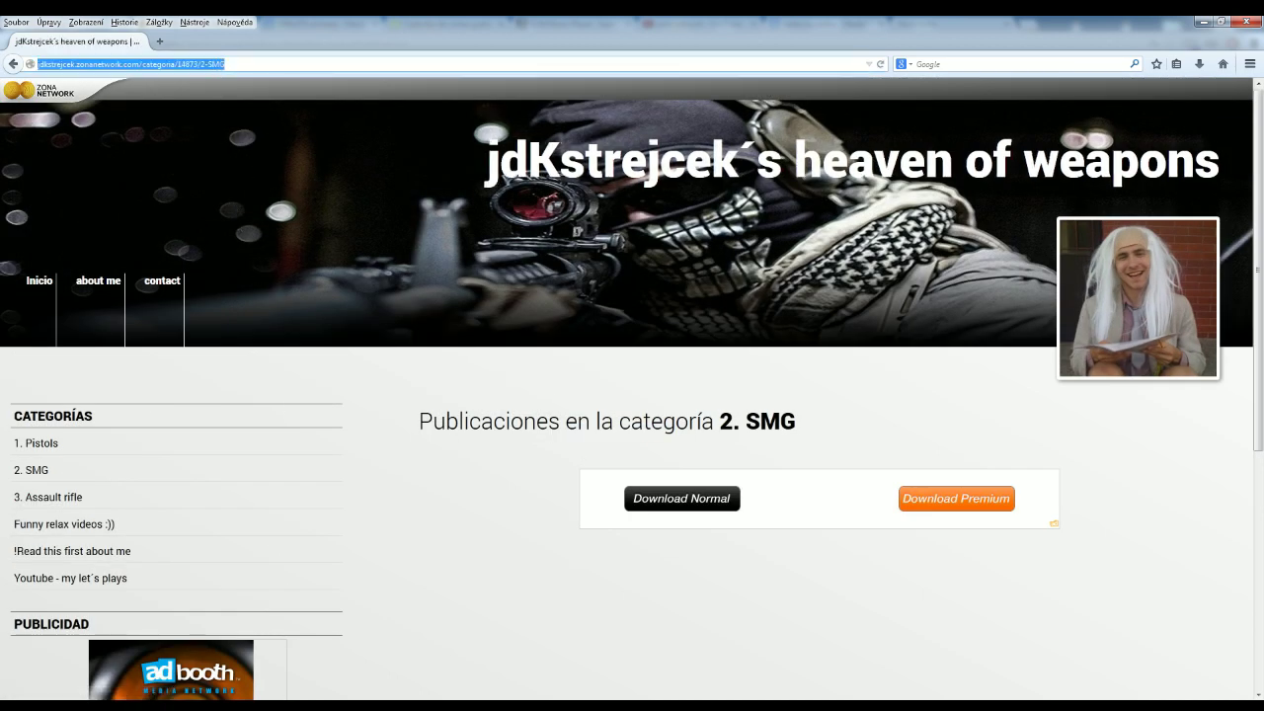
key(alt+Tab)
key(ctrl+v)
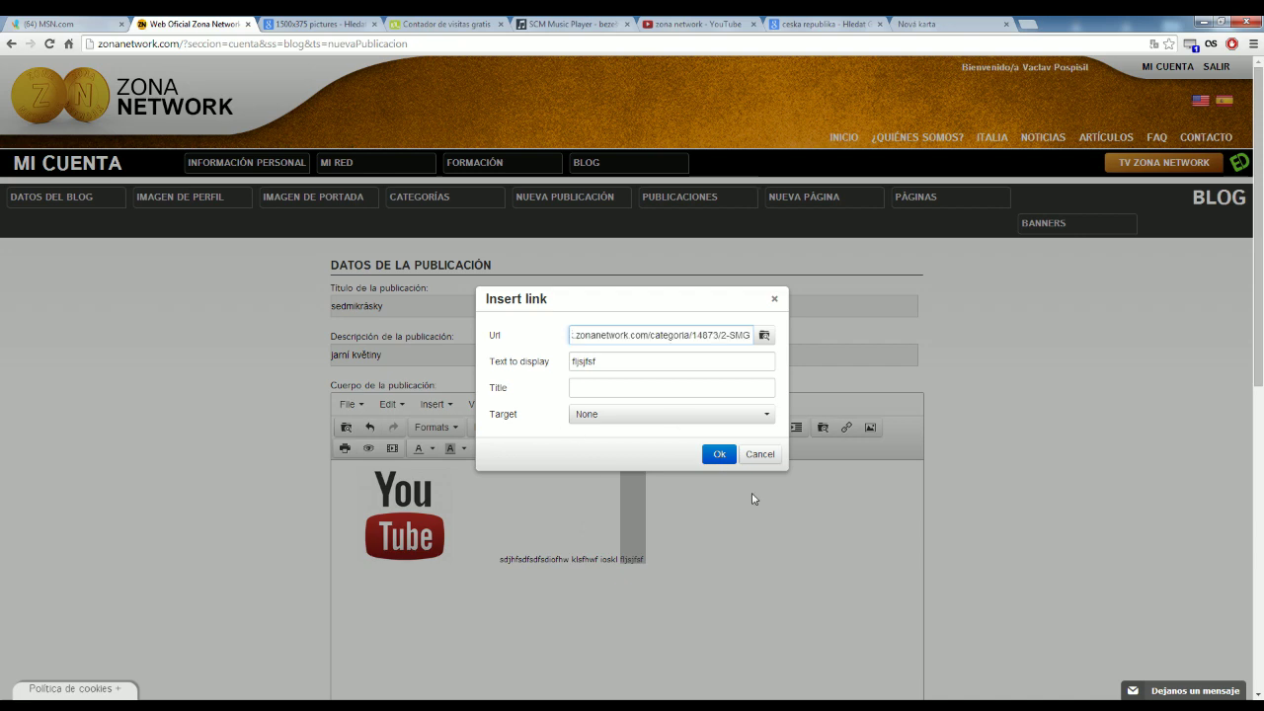
click(725, 457)
drag(508, 559, 620, 559)
click(645, 559)
click(629, 572)
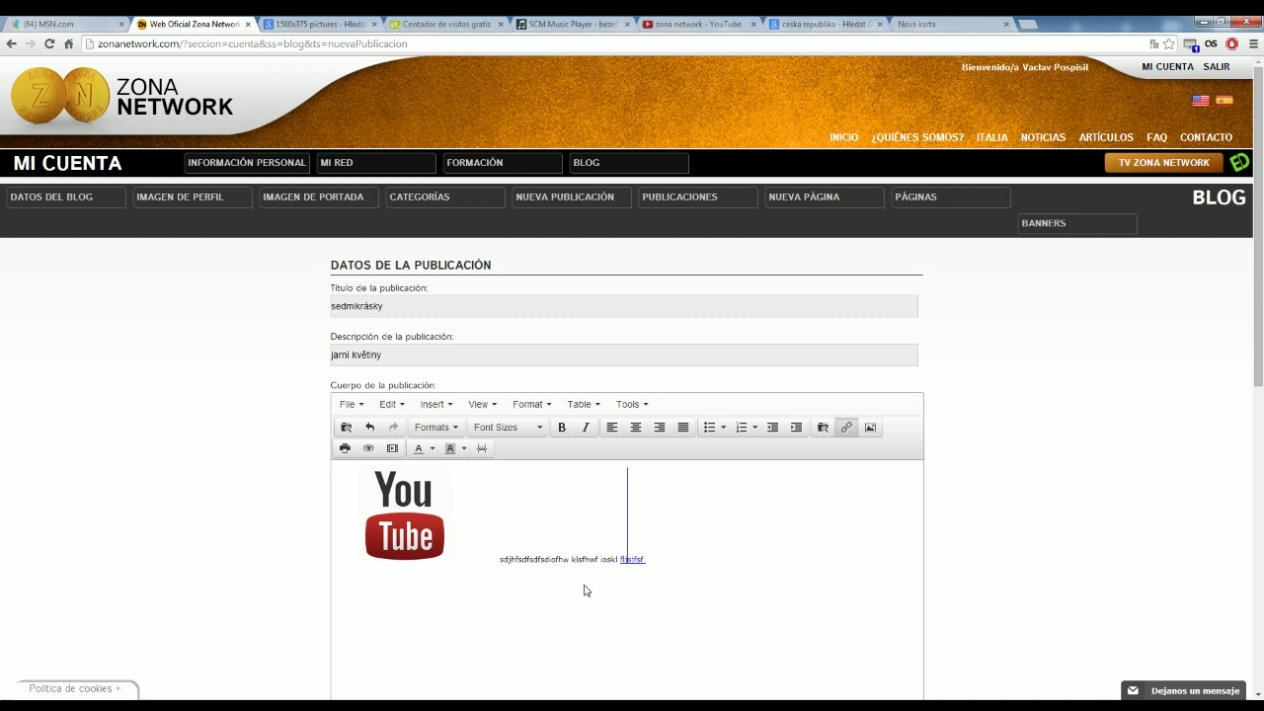
drag(661, 564, 620, 559)
click(637, 595)
click(678, 568)
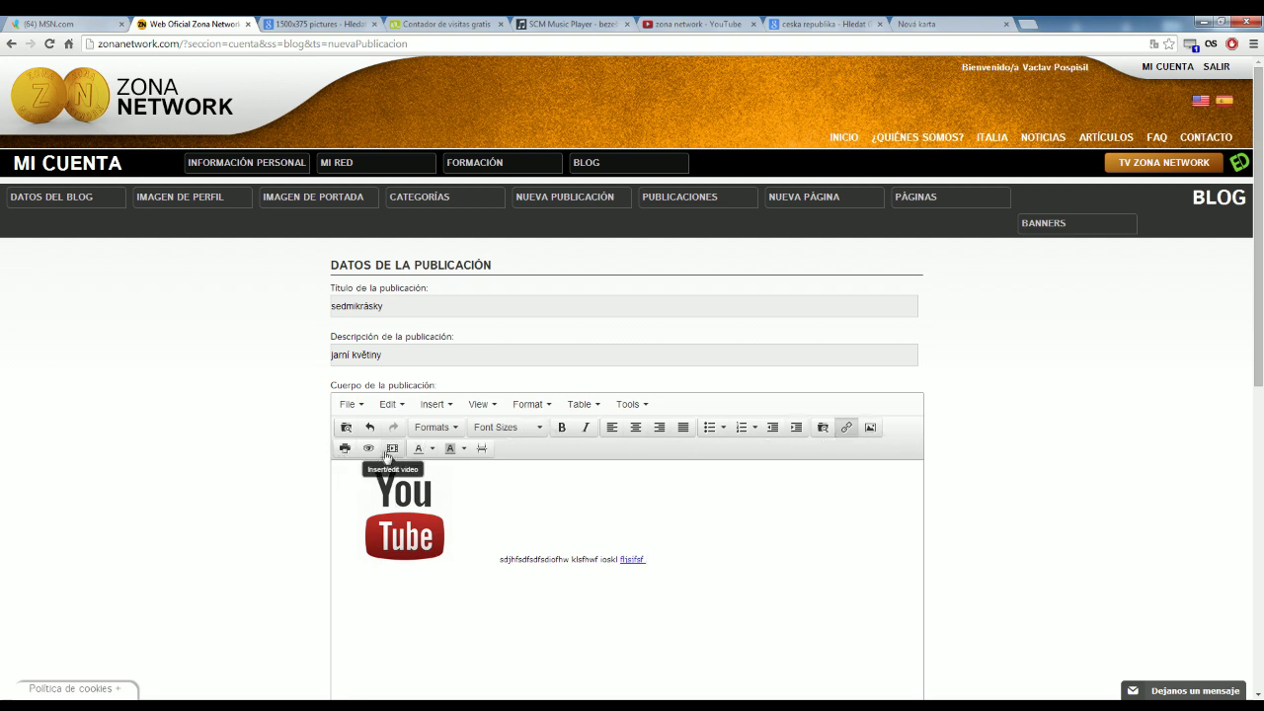
Step: Preview the publication body with its image and linked sample text, and close the preview
scroll(384, 466, down, 2)
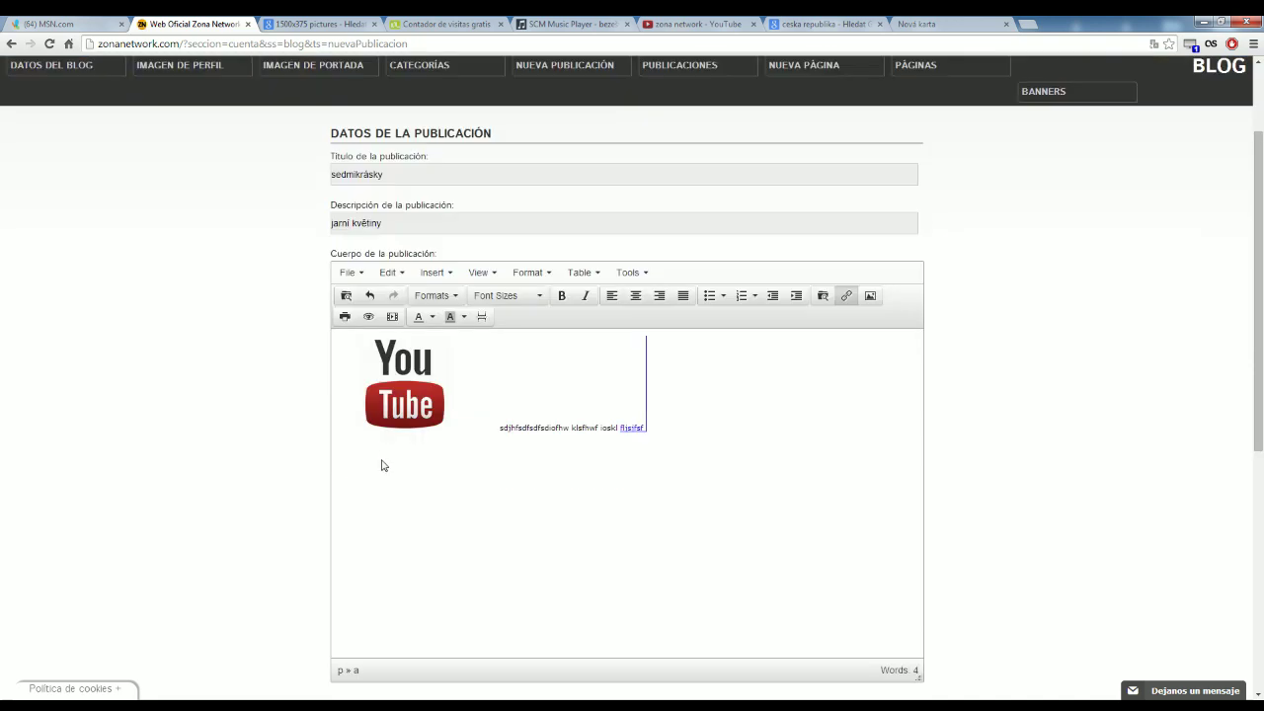
click(368, 316)
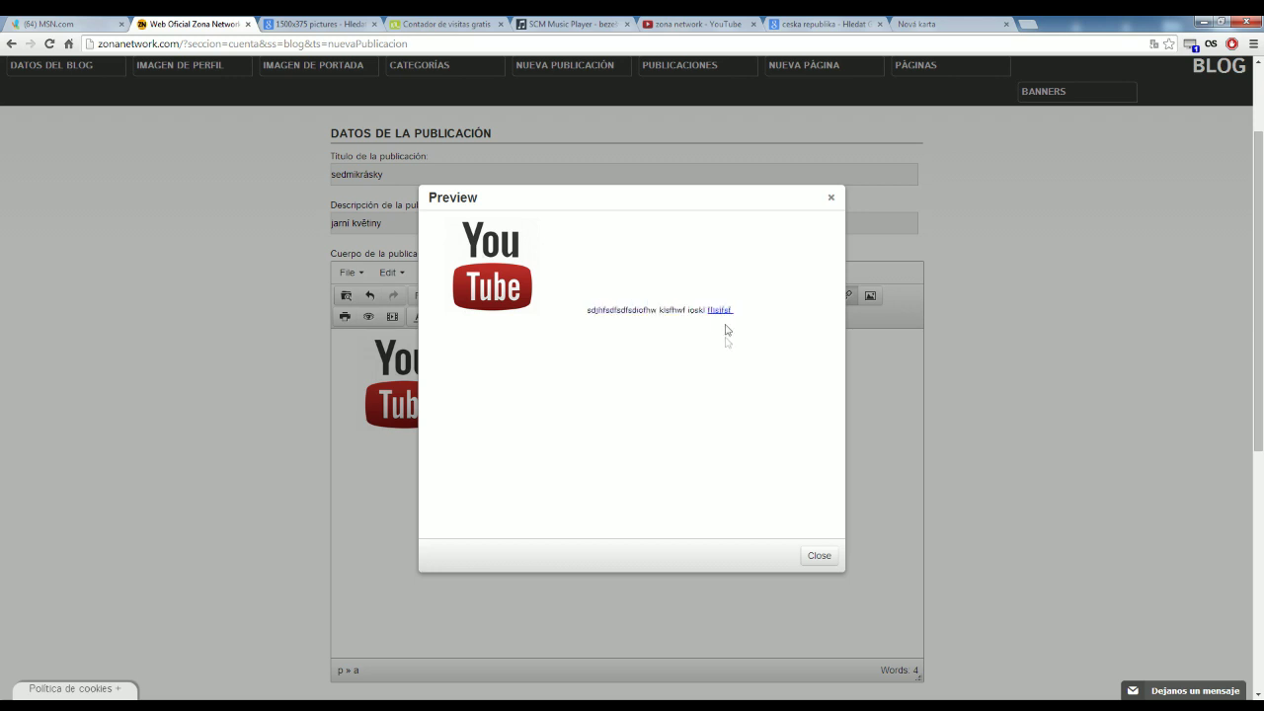
click(819, 555)
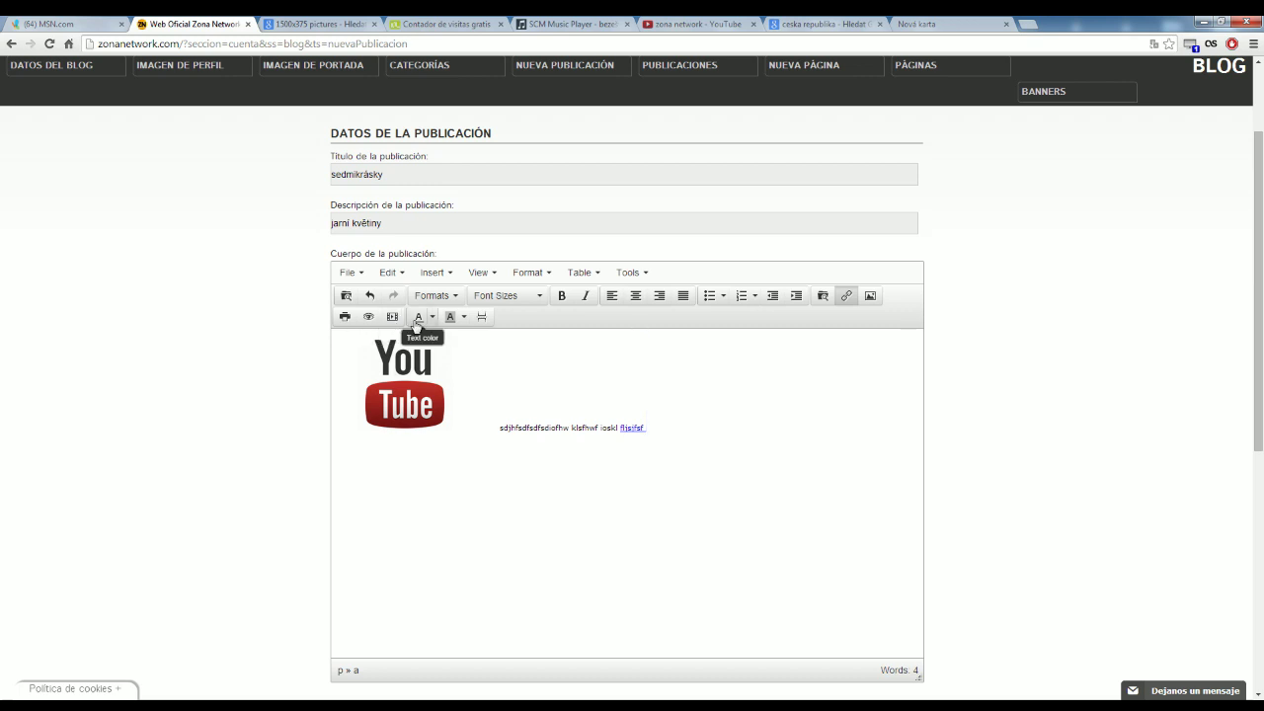
Step: Set the text color of most of the sample text's first word to cyan
drag(508, 428, 569, 428)
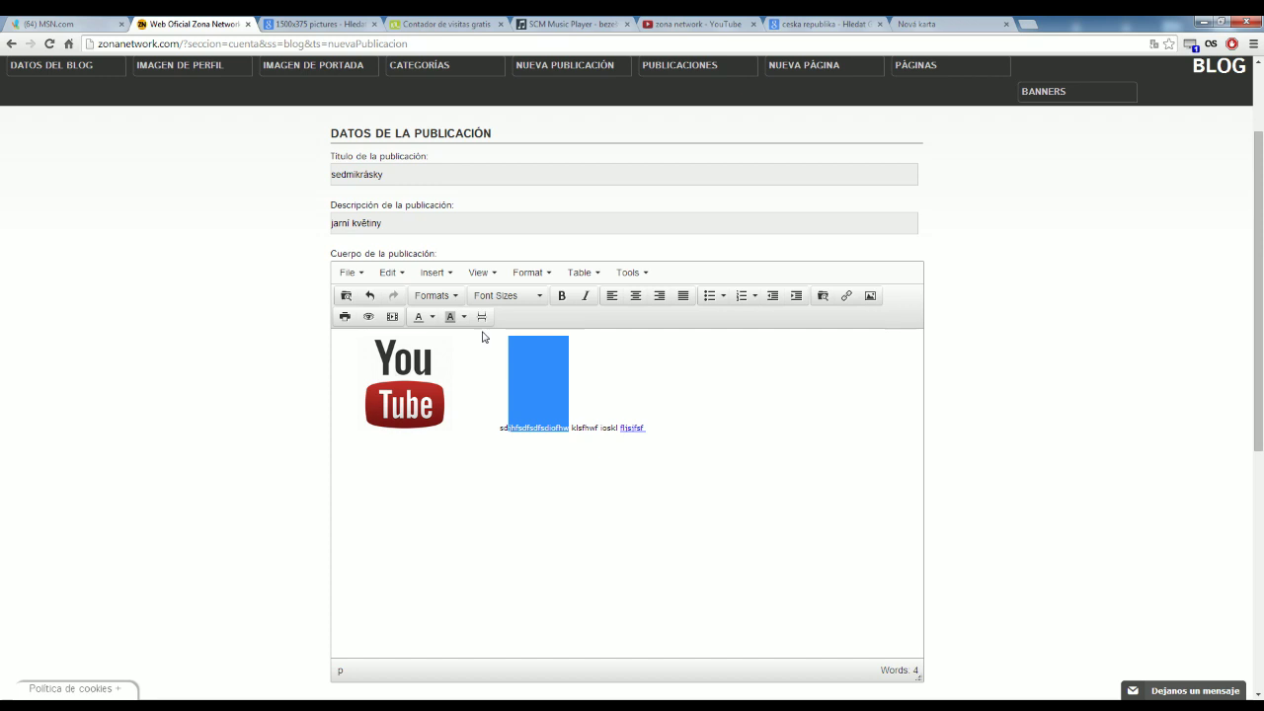
click(433, 317)
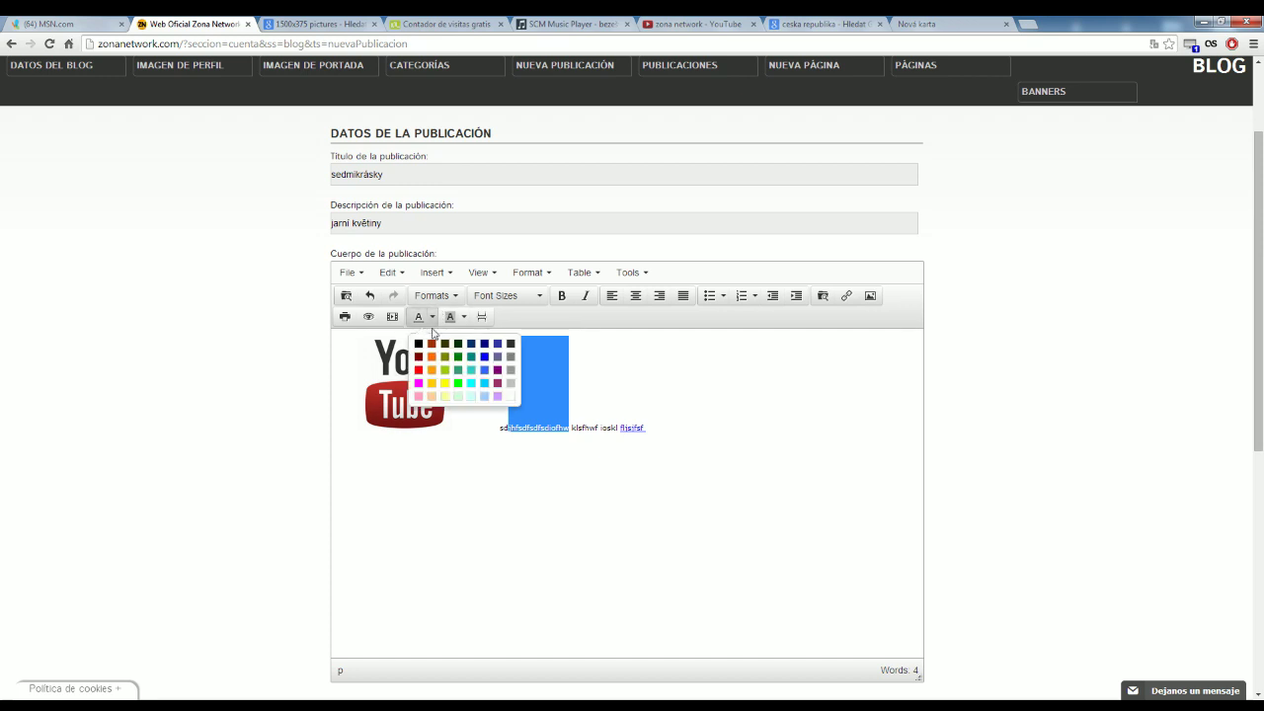
click(472, 383)
click(542, 450)
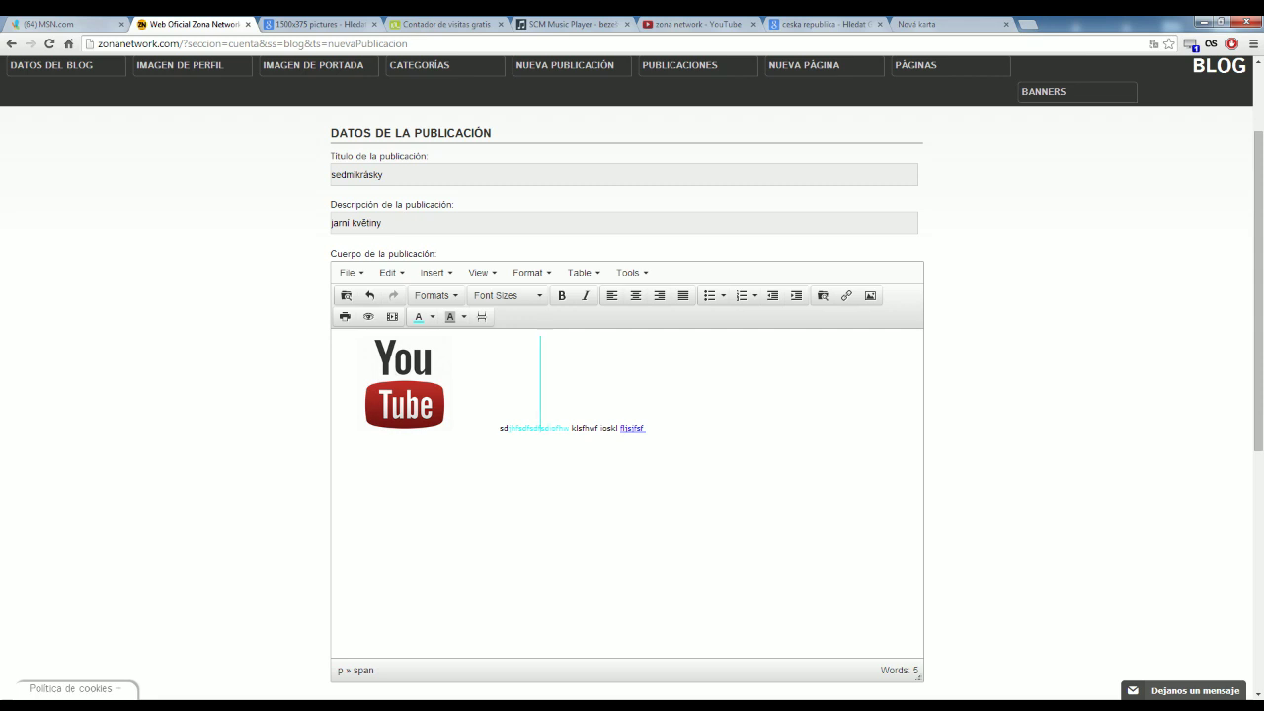
Step: Give the first word of the sample text a brown background color
click(463, 317)
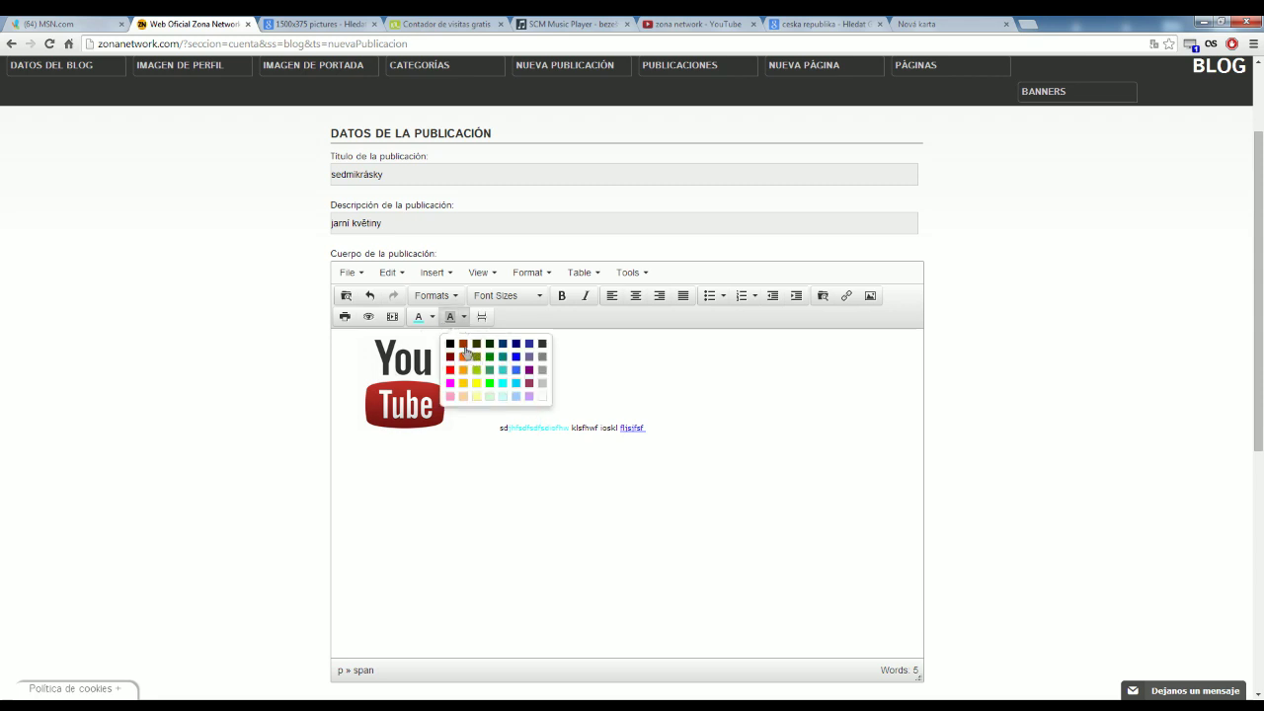
click(464, 350)
drag(501, 428, 569, 429)
click(563, 429)
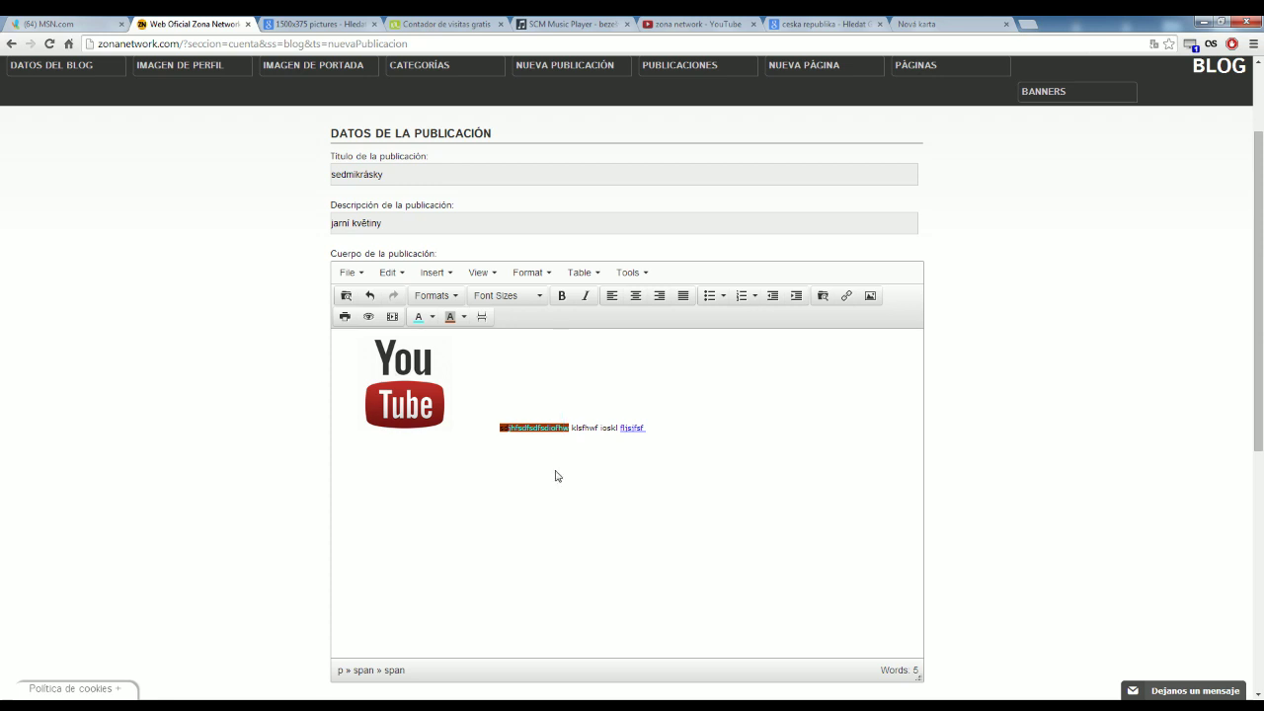
Step: Set the text color of the linked last word in the sample text to black
drag(647, 427, 620, 428)
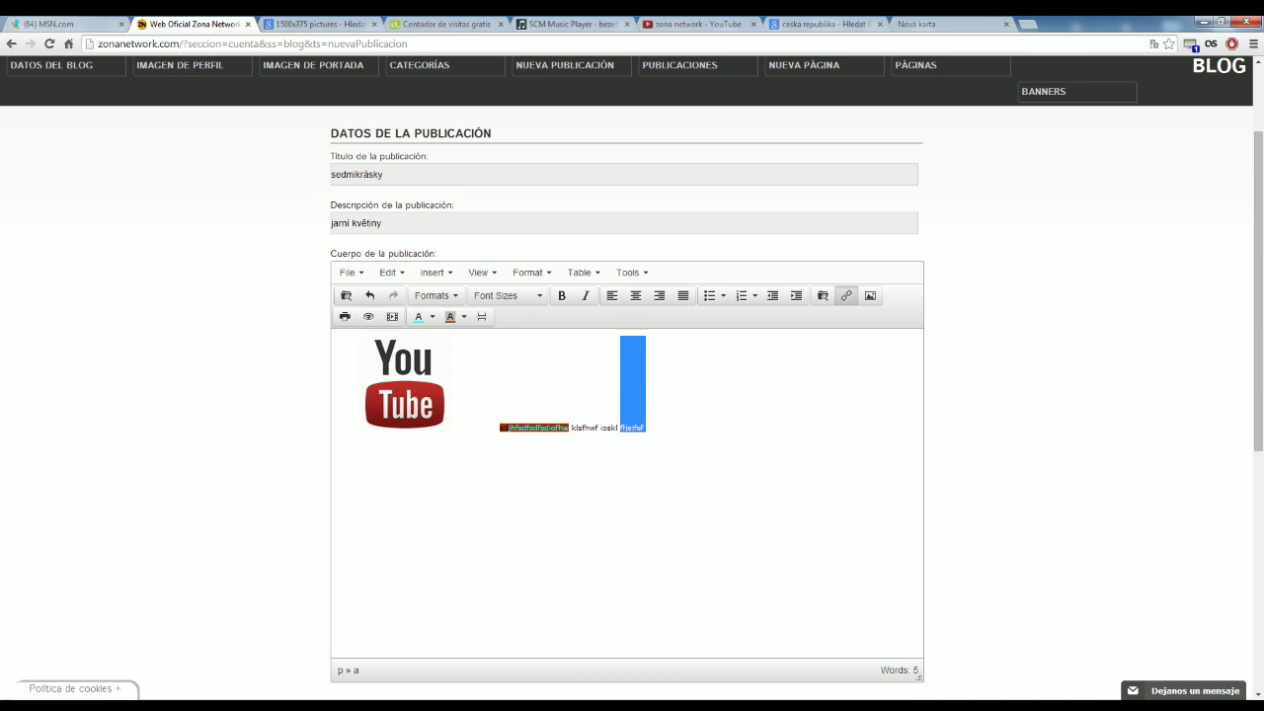
click(432, 317)
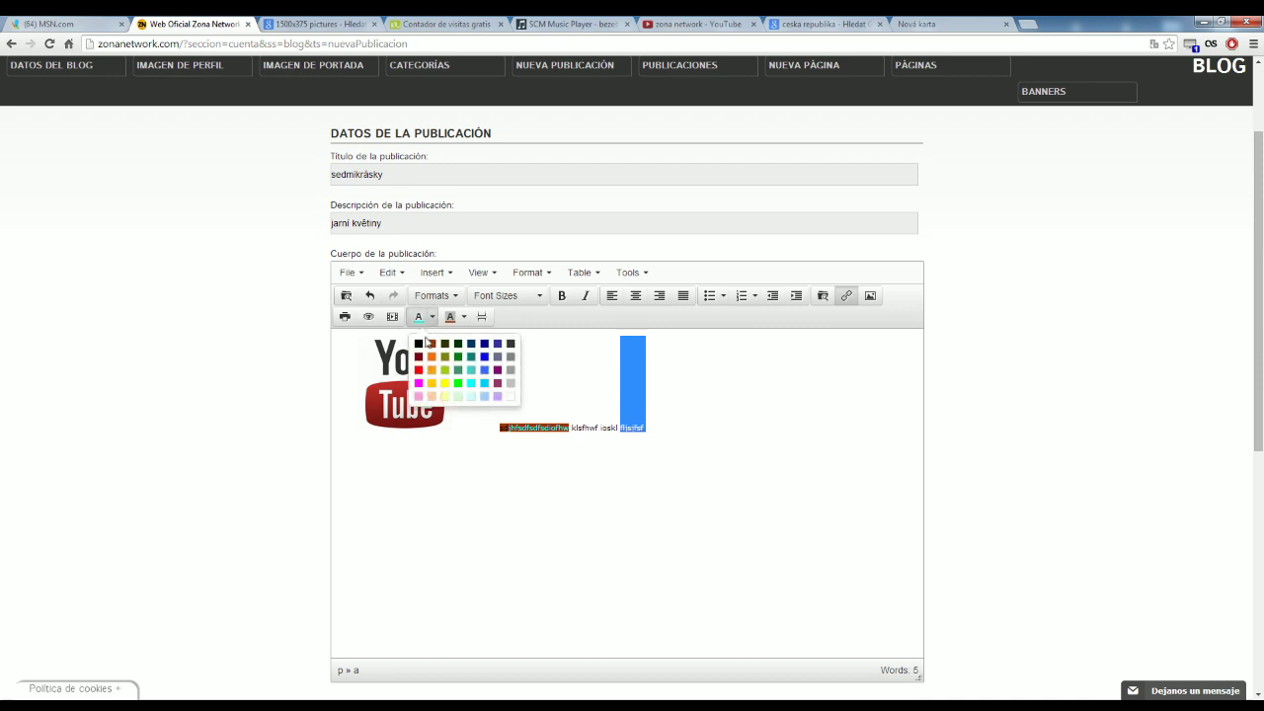
click(426, 342)
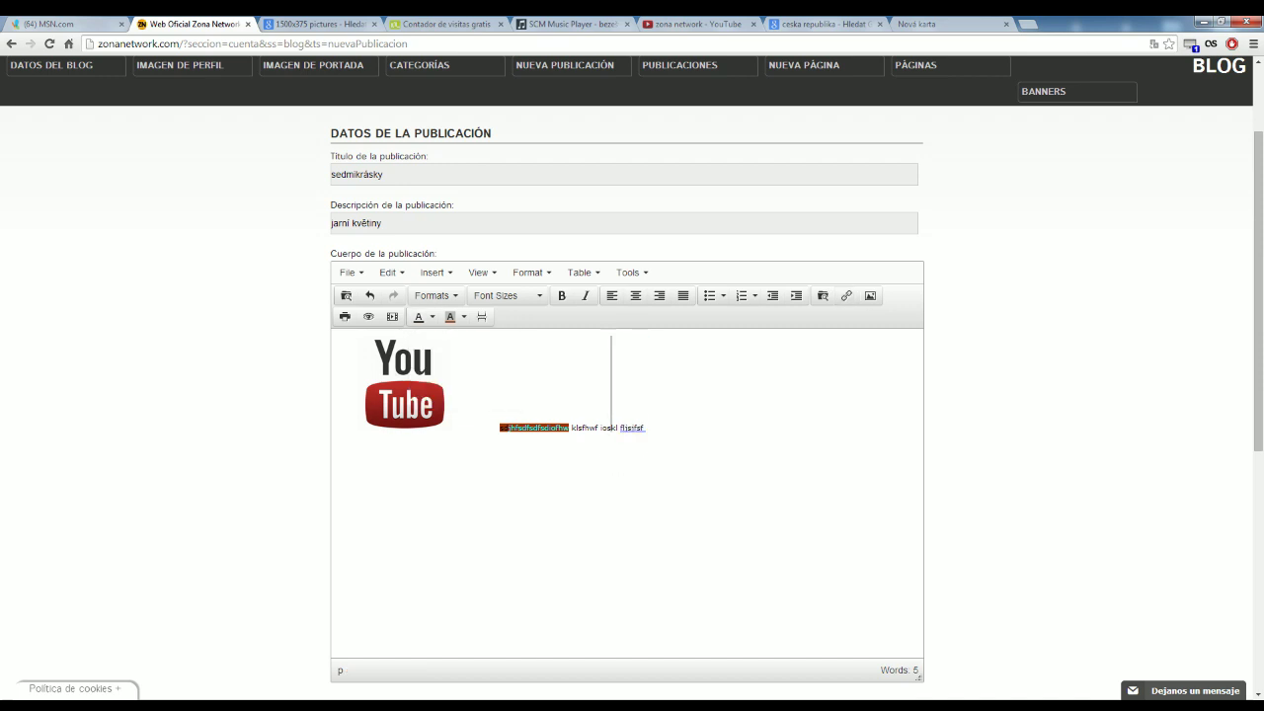
key(shift+End)
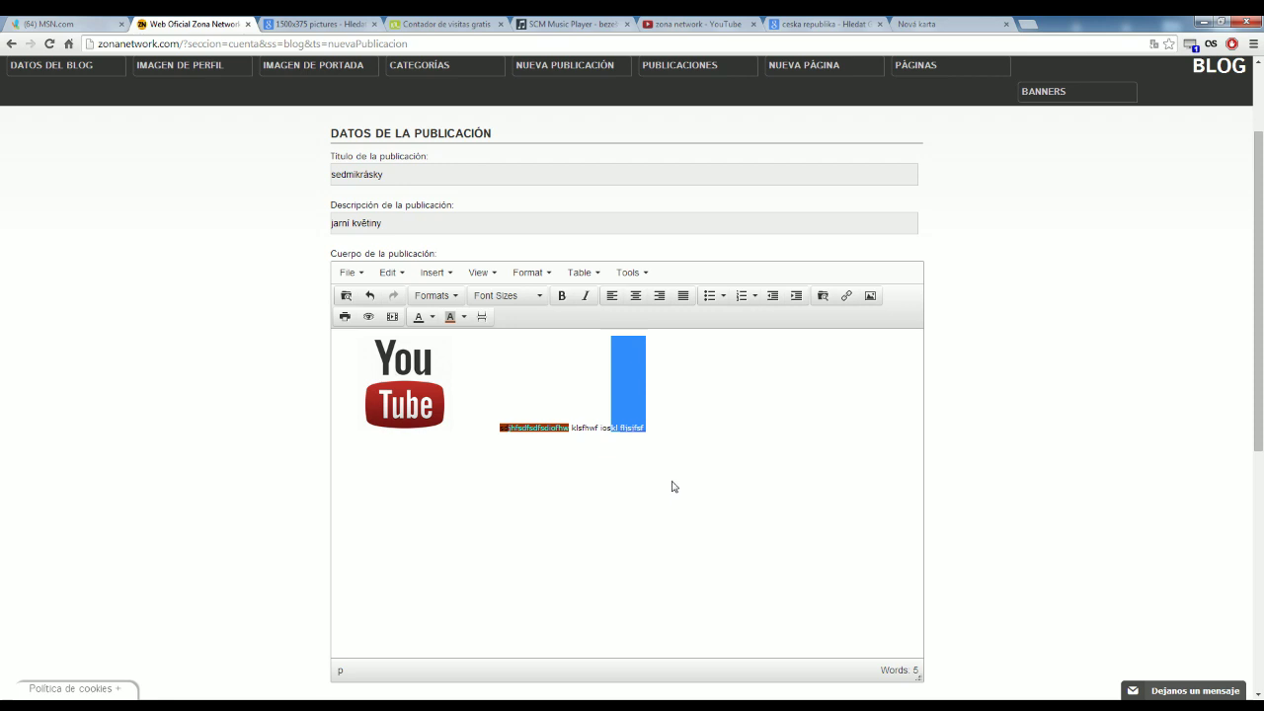
click(754, 460)
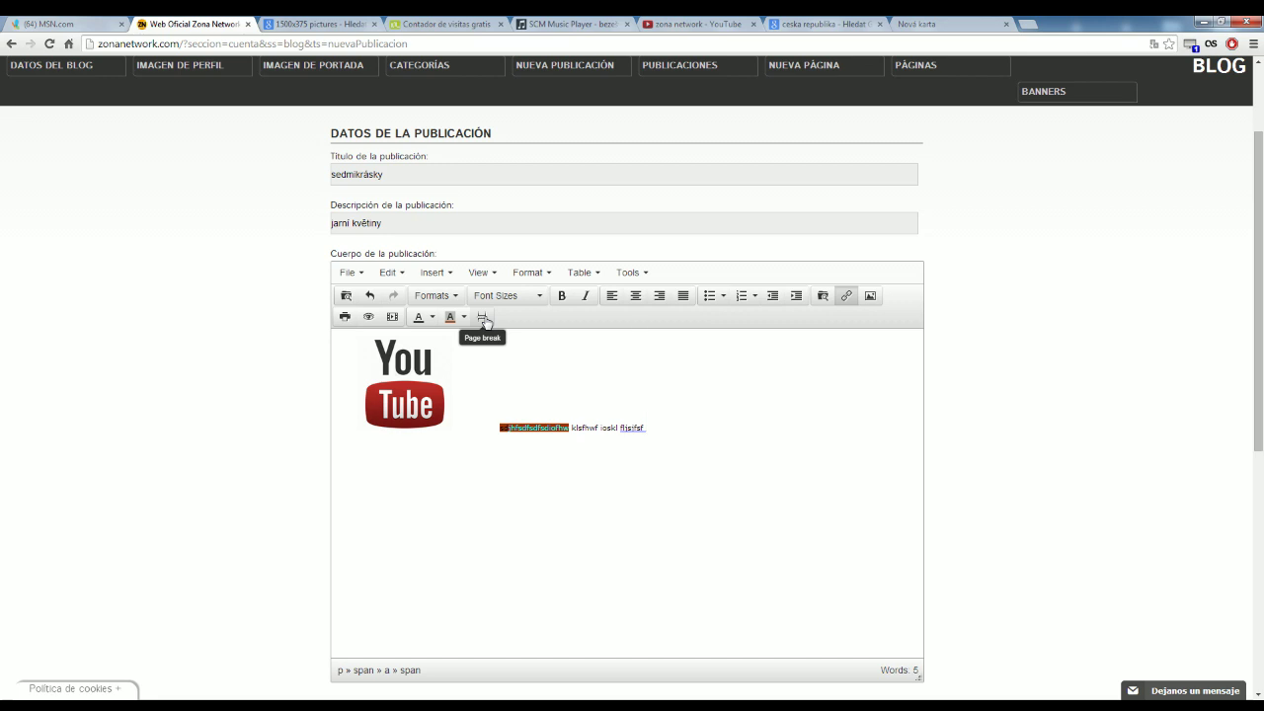
Step: Delete all the sample text beside the YouTube image and select the image
drag(671, 446, 454, 425)
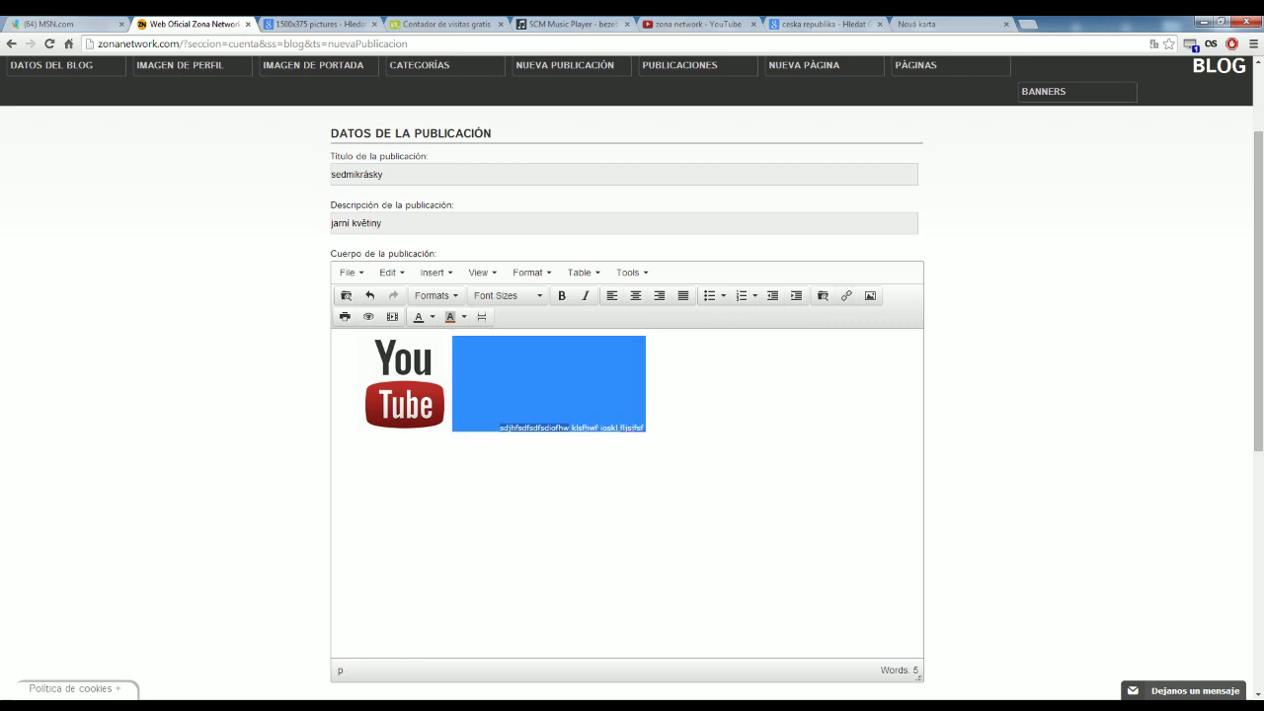
key(BackSpace)
click(404, 384)
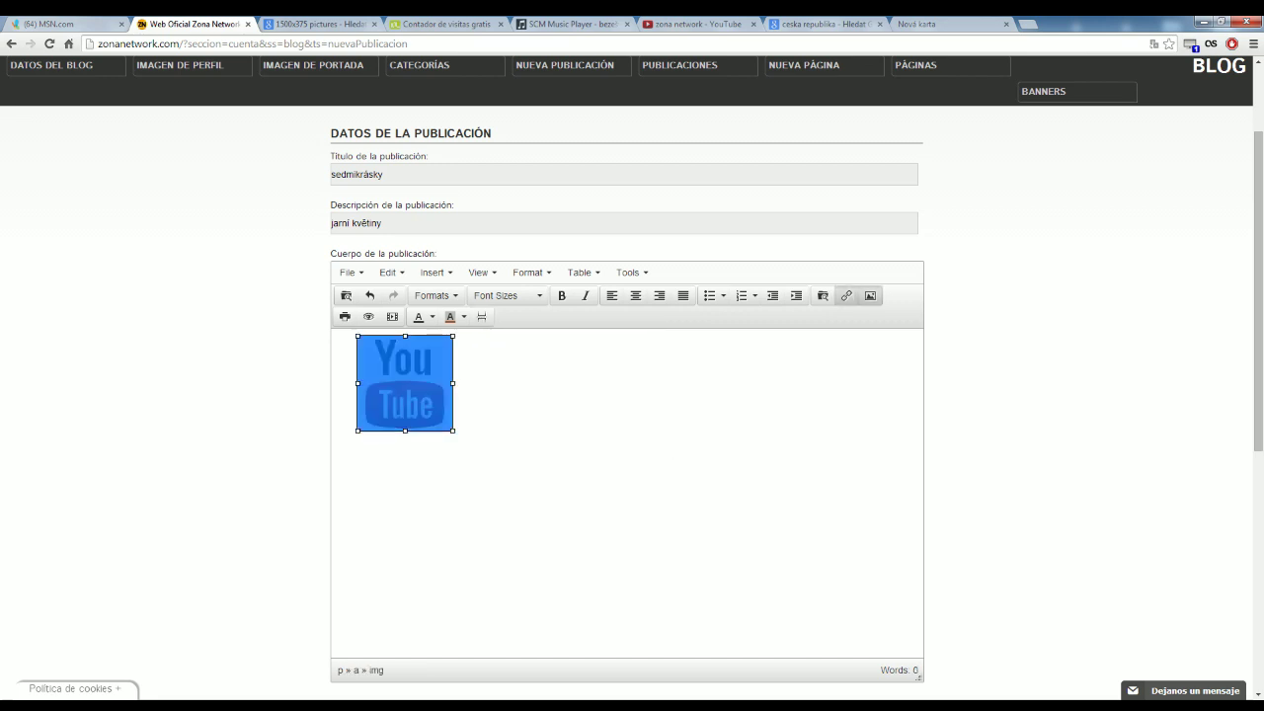
Step: Add the tag "youtube" to the sedmikrásky publication
scroll(425, 443, down, 3)
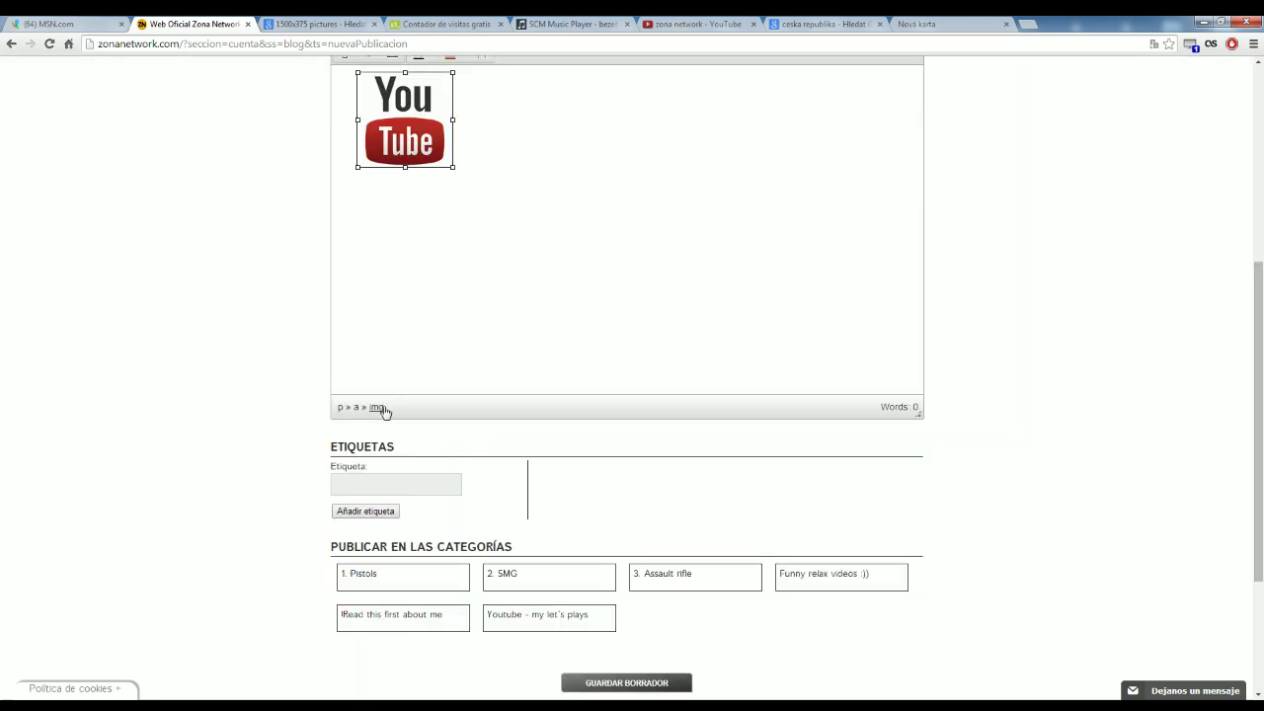
click(440, 389)
scroll(443, 384, up, 2)
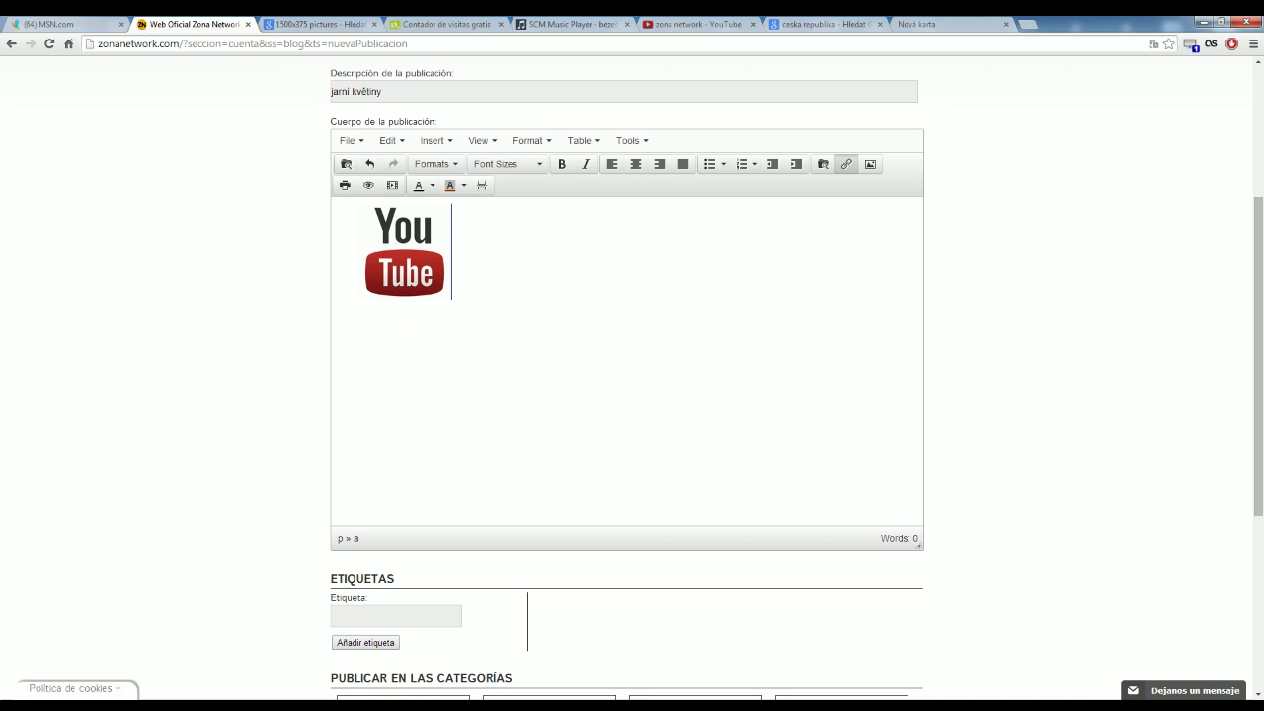
scroll(386, 465, down, 2)
click(390, 483)
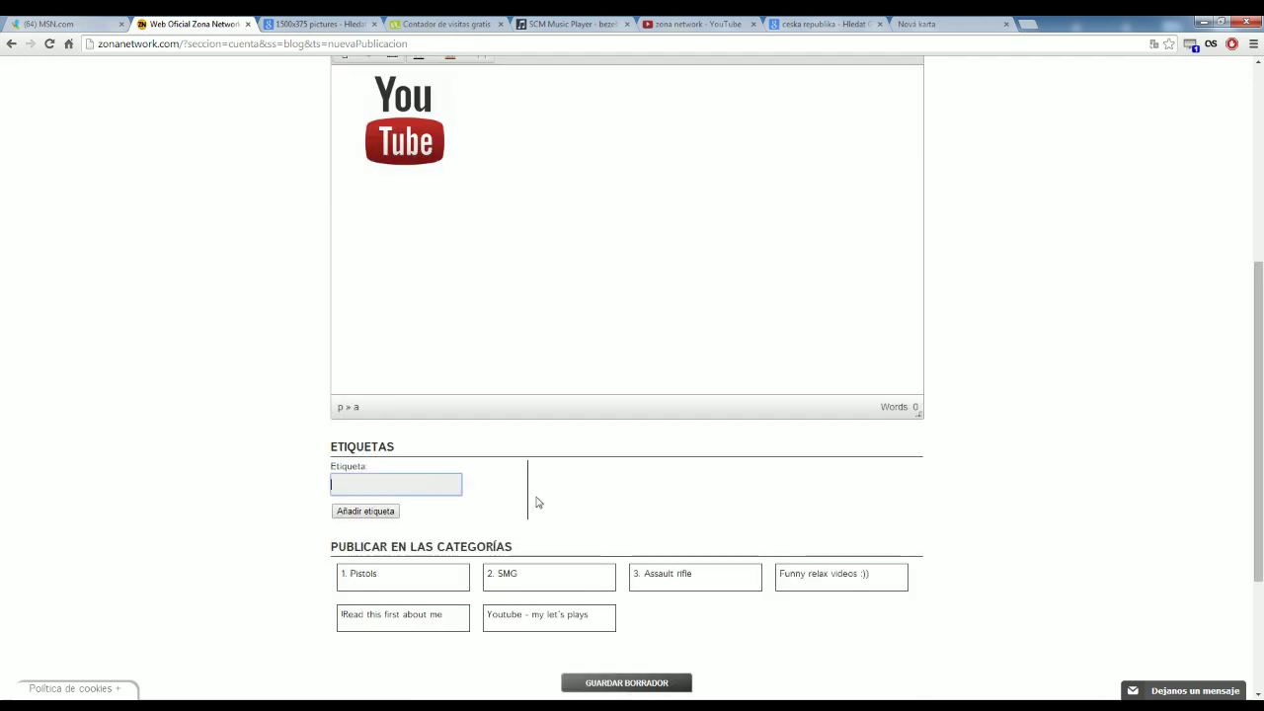
text(youtube)
click(353, 510)
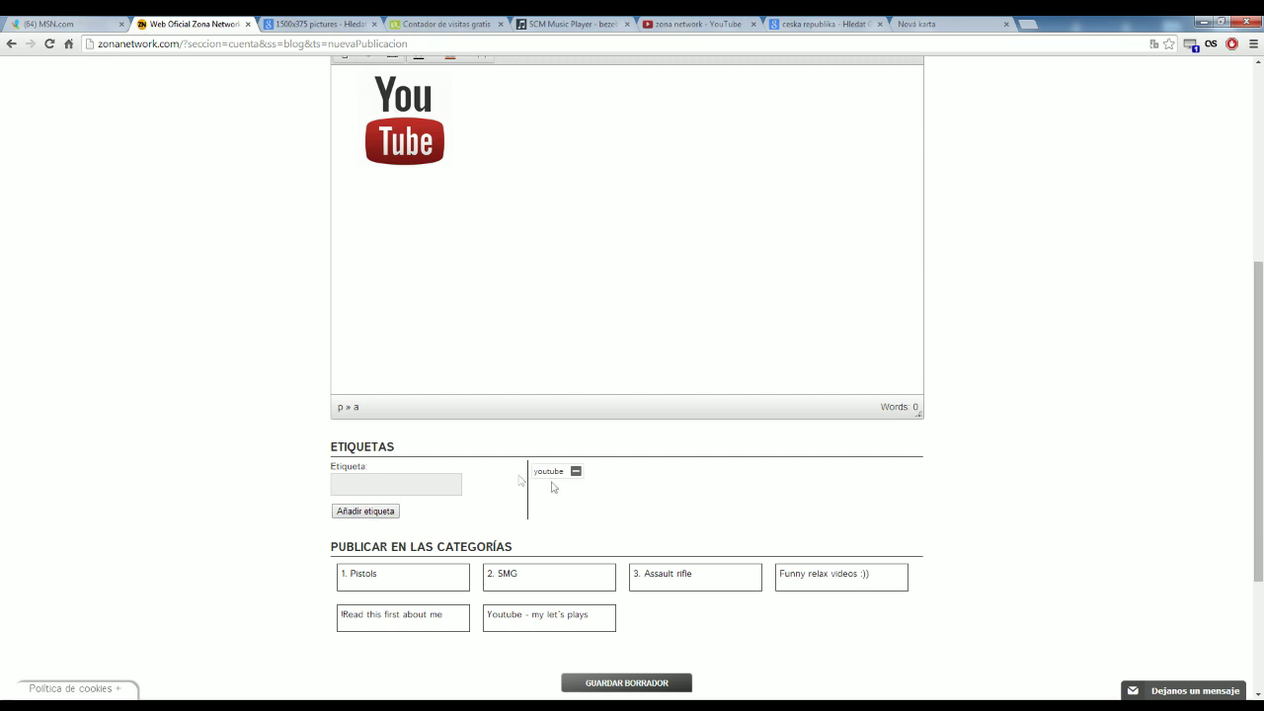
Step: Assign the publication to the "Funny relax videos :))" category
drag(353, 546, 516, 546)
click(586, 542)
scroll(582, 524, up, 1)
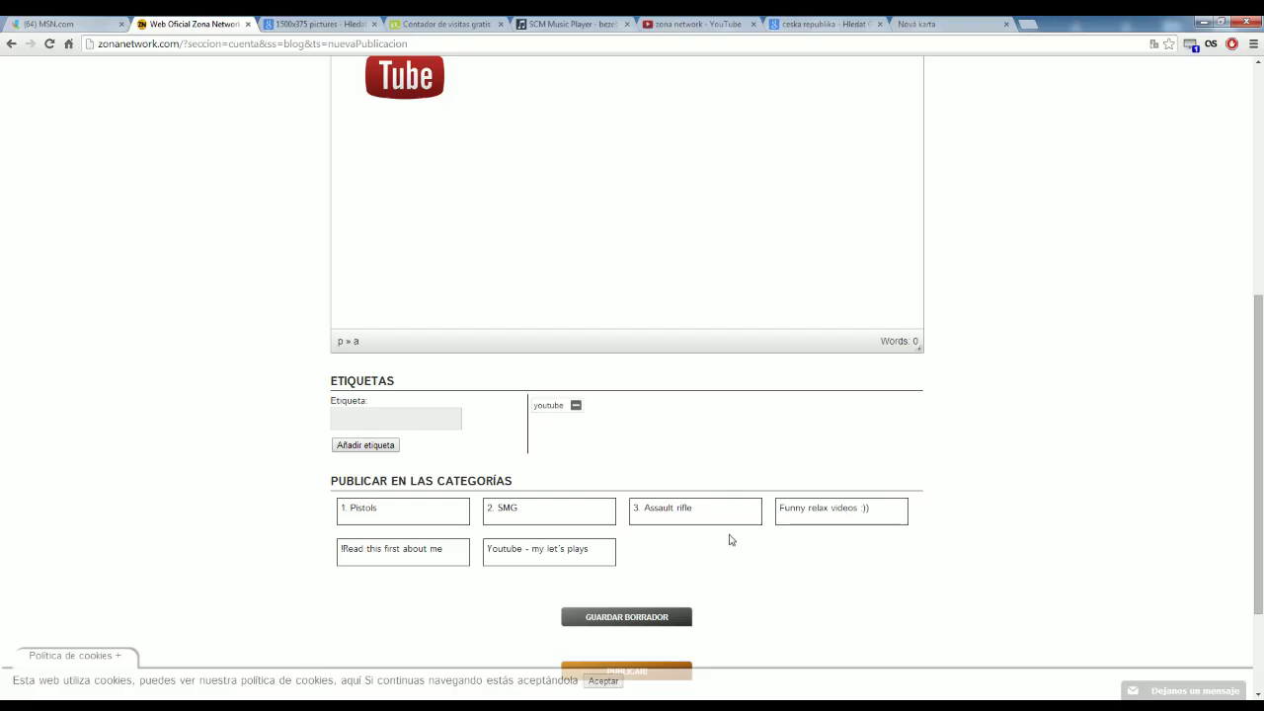
click(797, 525)
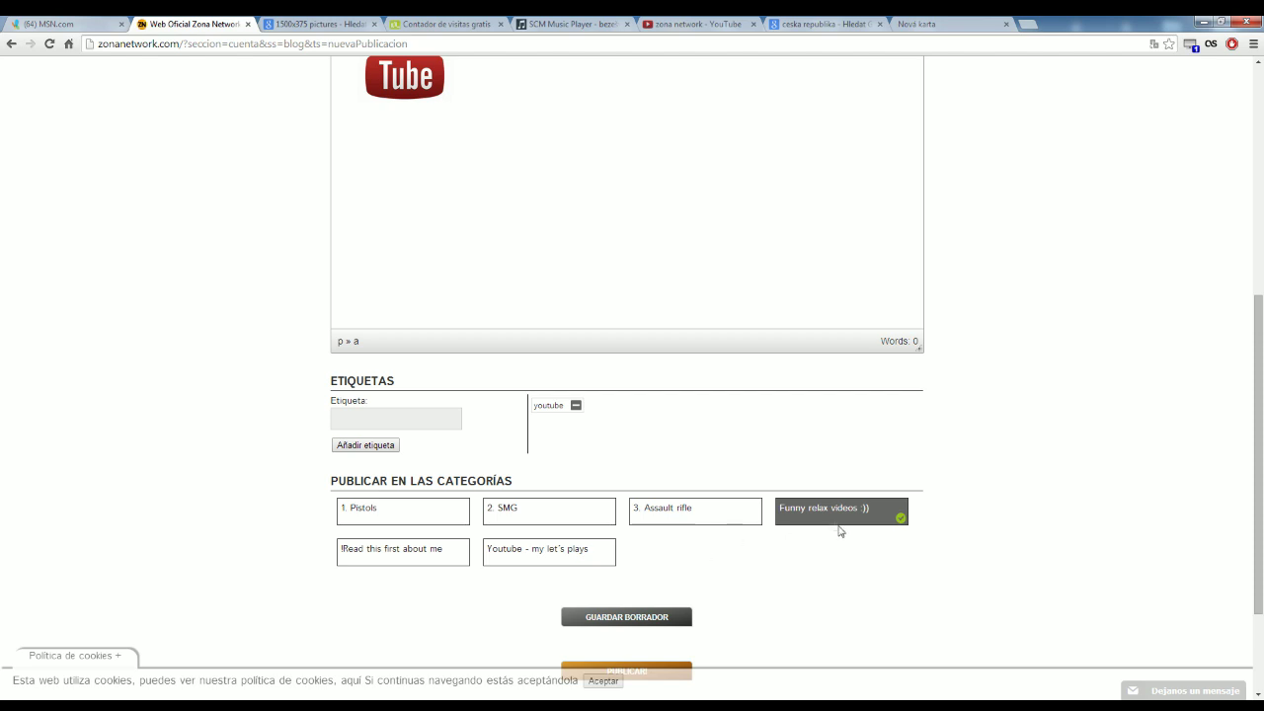
Step: Try selecting all the other publication categories and deselect each of them again
click(714, 526)
click(598, 522)
click(543, 545)
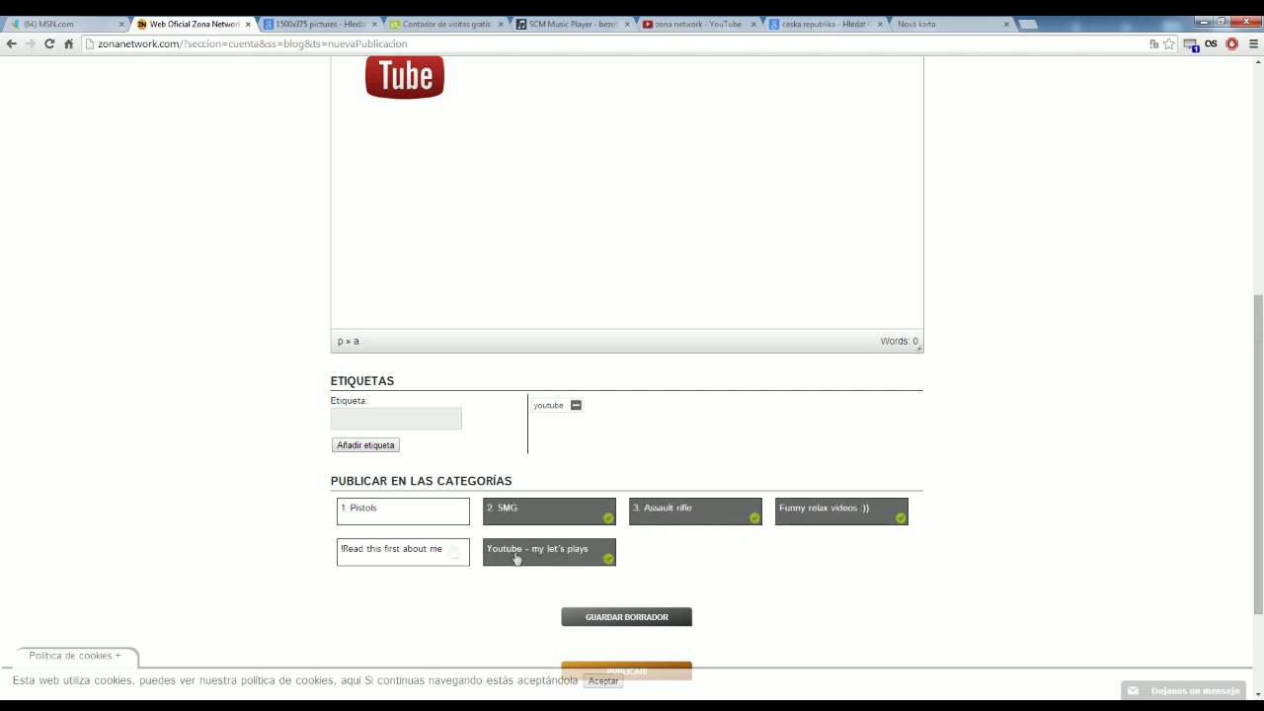
click(447, 553)
click(432, 513)
click(561, 525)
click(543, 561)
click(454, 558)
click(428, 510)
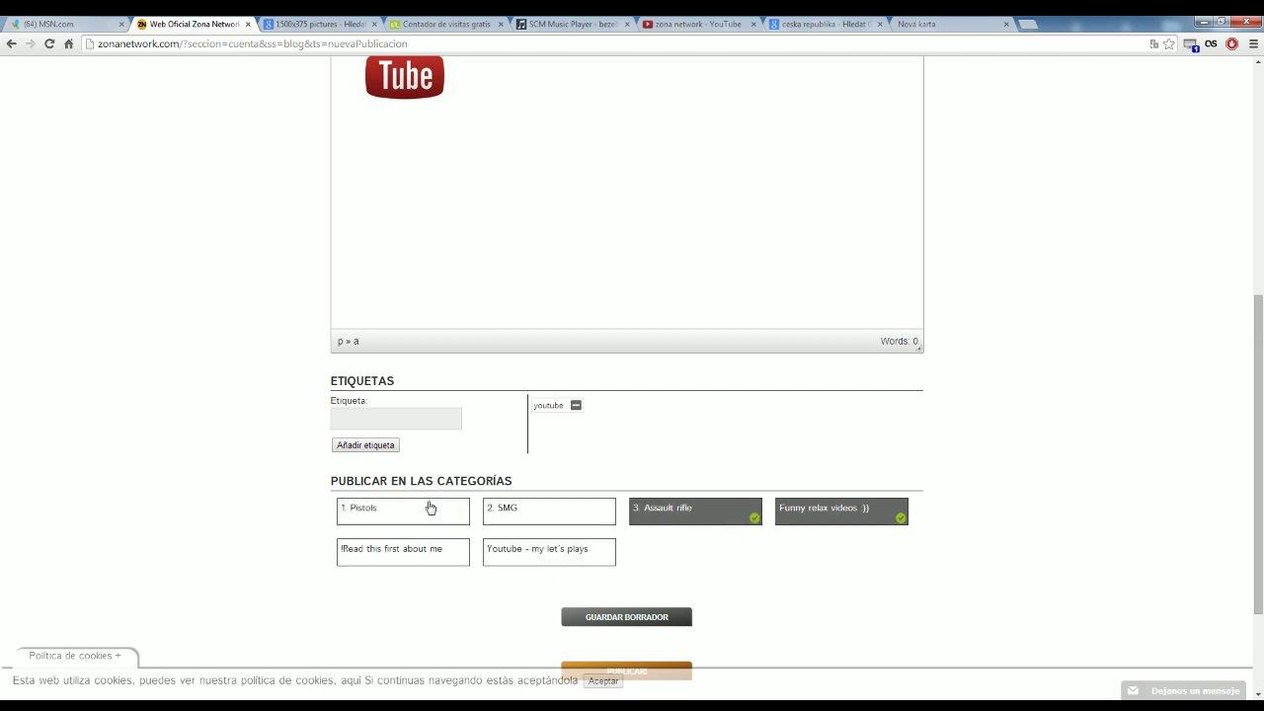
click(667, 524)
Step: Publish the sedmikrásky publication
scroll(819, 520, down, 3)
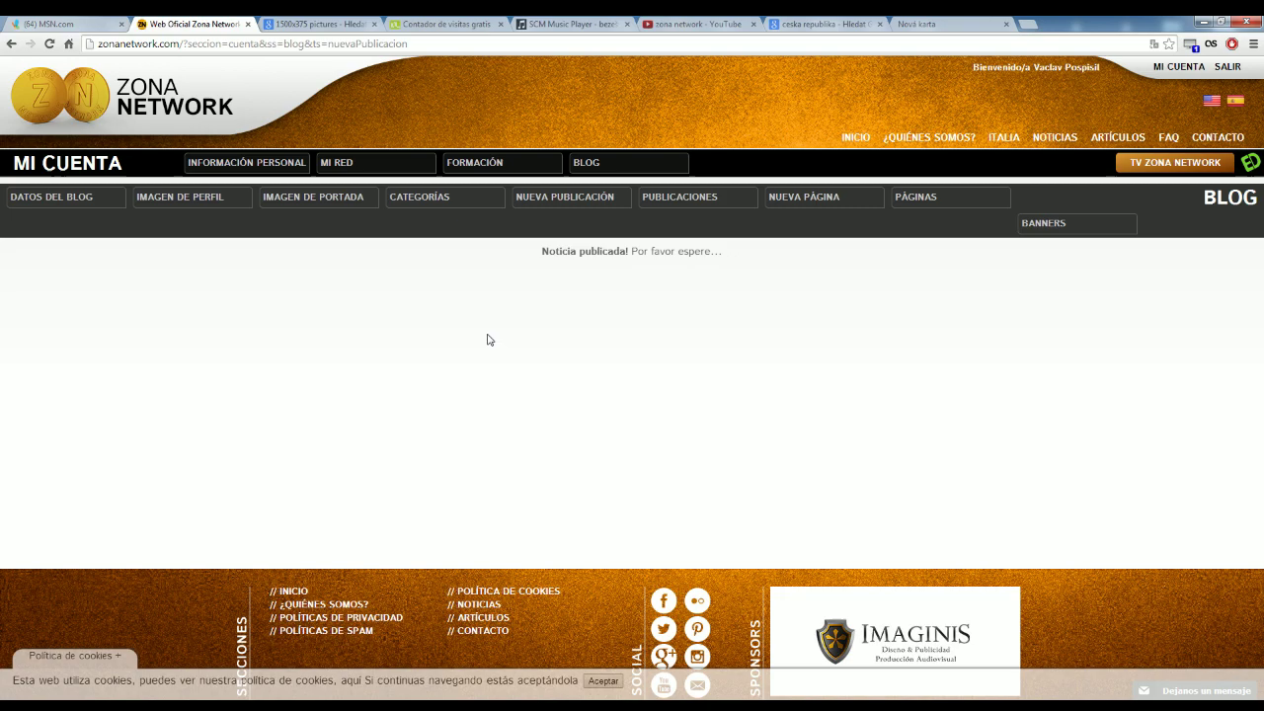
drag(561, 251, 675, 251)
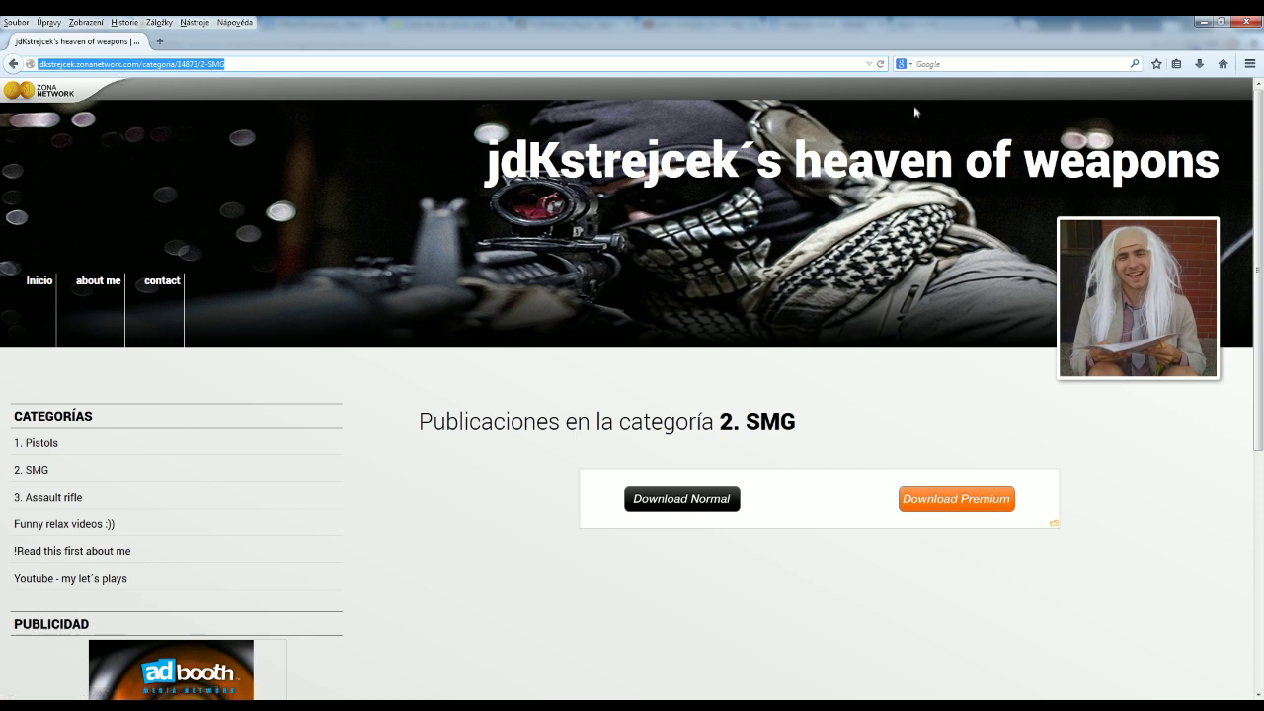
Step: Switch to the public blog in Firefox and open the sedmikrásky post from the "Funny relax videos :))" category
click(882, 64)
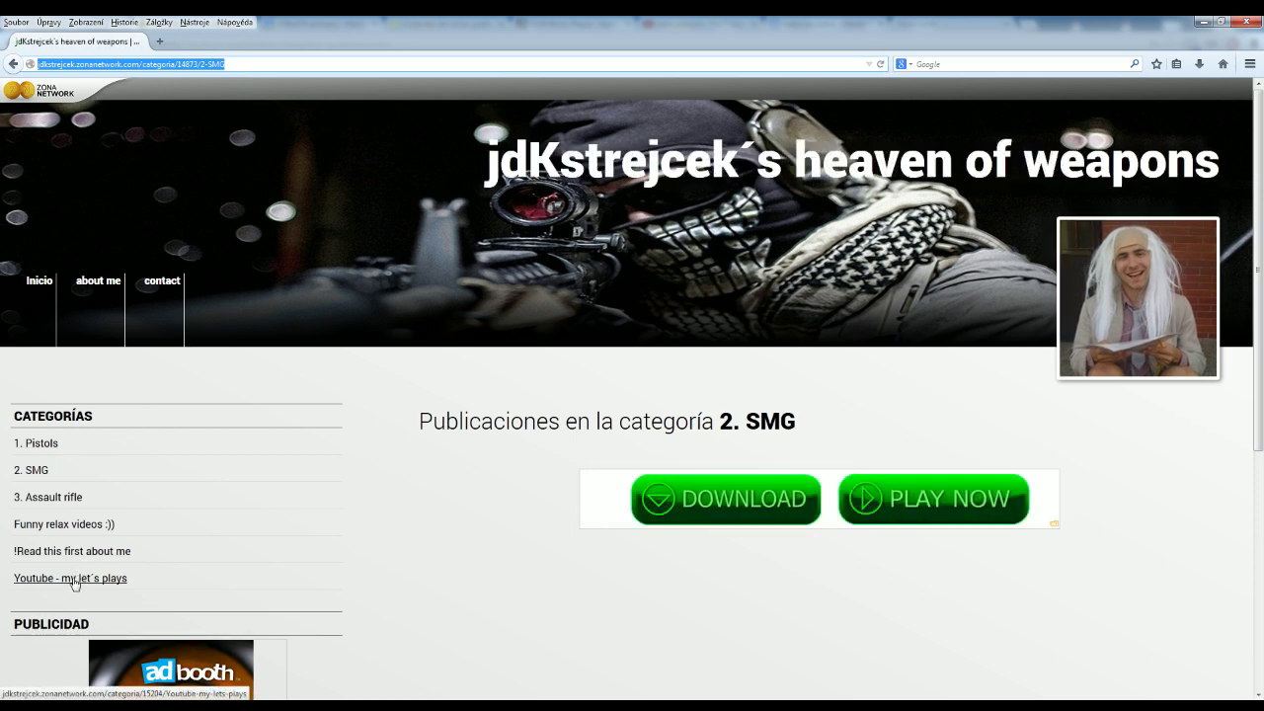
click(79, 525)
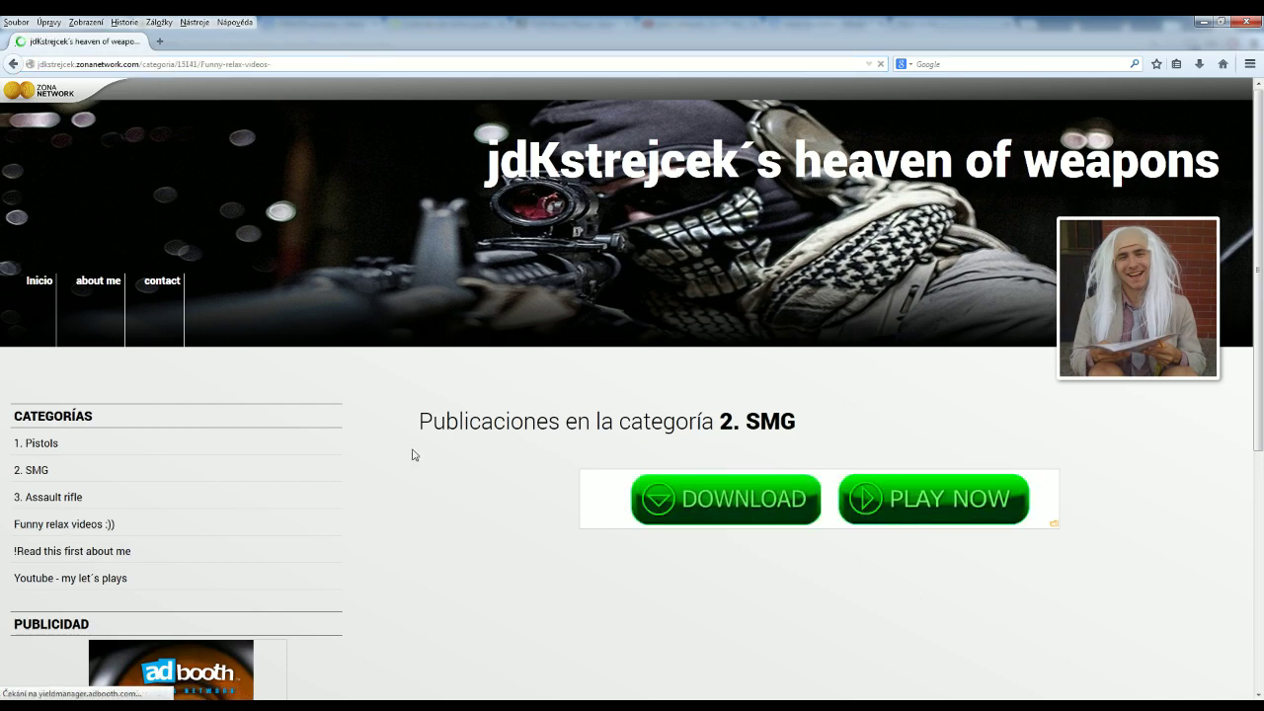
scroll(370, 361, down, 3)
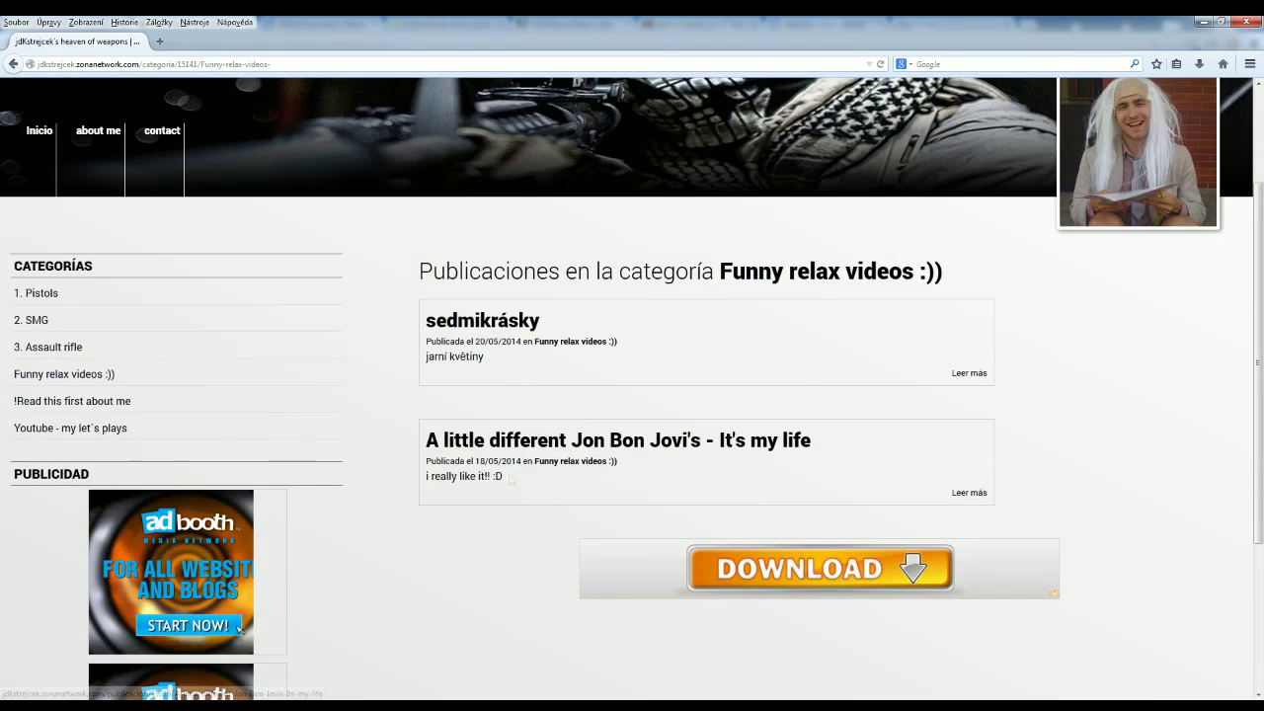
click(522, 326)
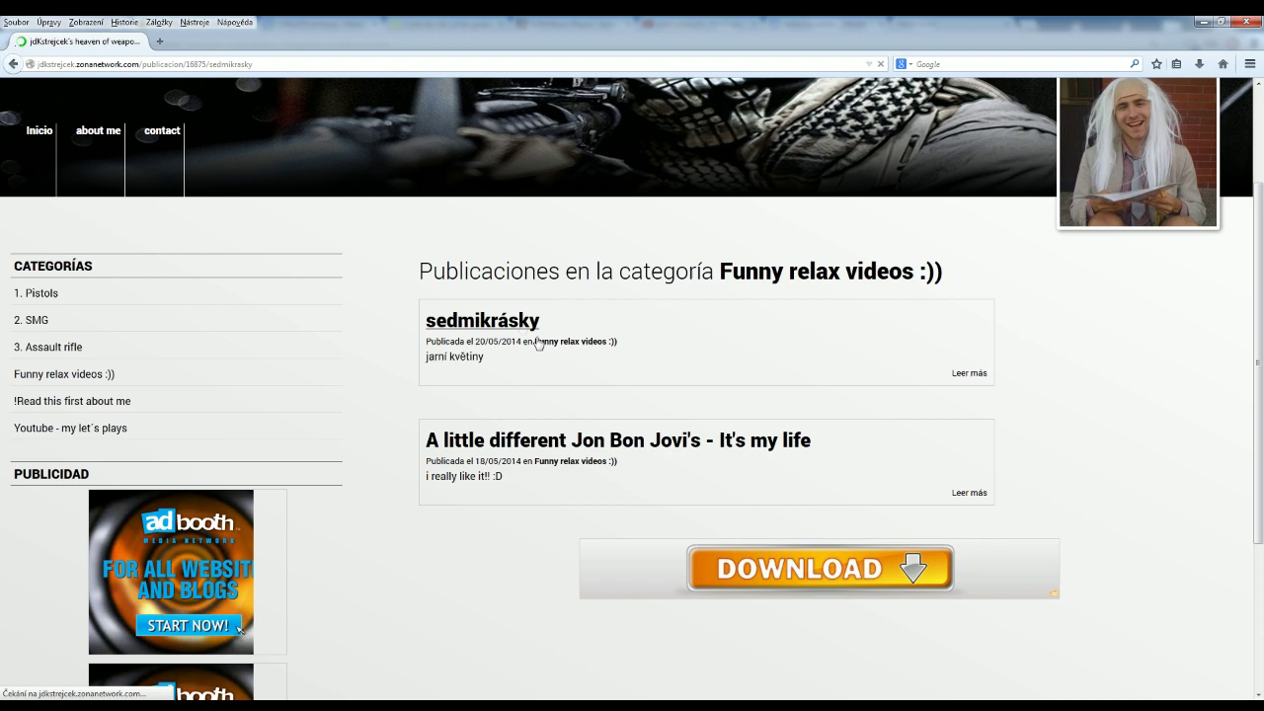
scroll(649, 503, down, 3)
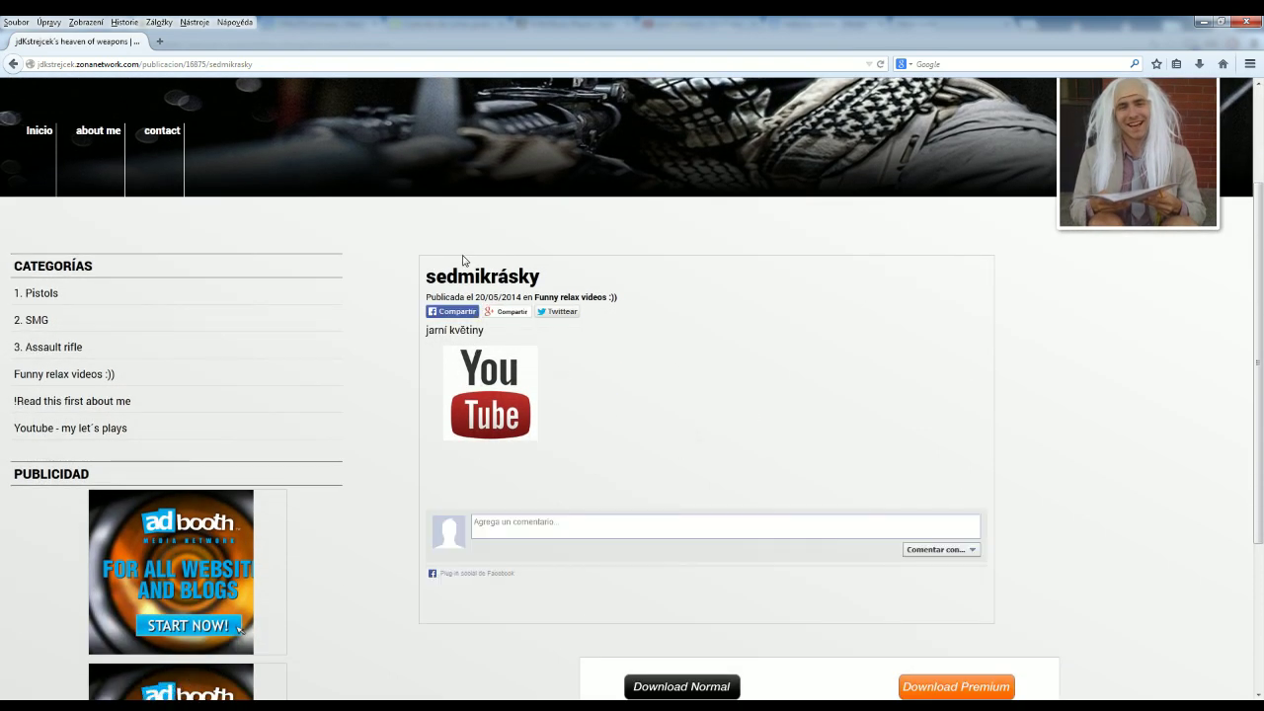
Step: Check the post's title and description, then follow the YouTube image's link and examine the address and page it opens
drag(541, 276, 435, 276)
drag(423, 326, 521, 329)
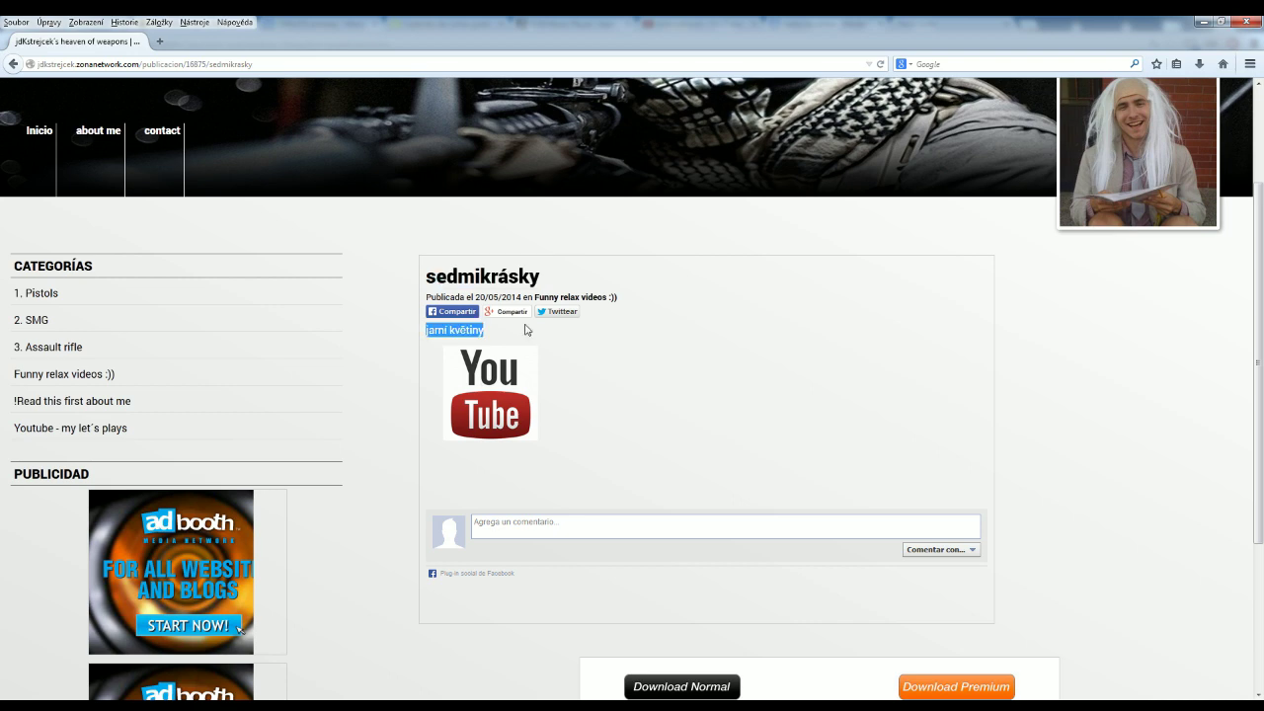
click(647, 409)
click(451, 354)
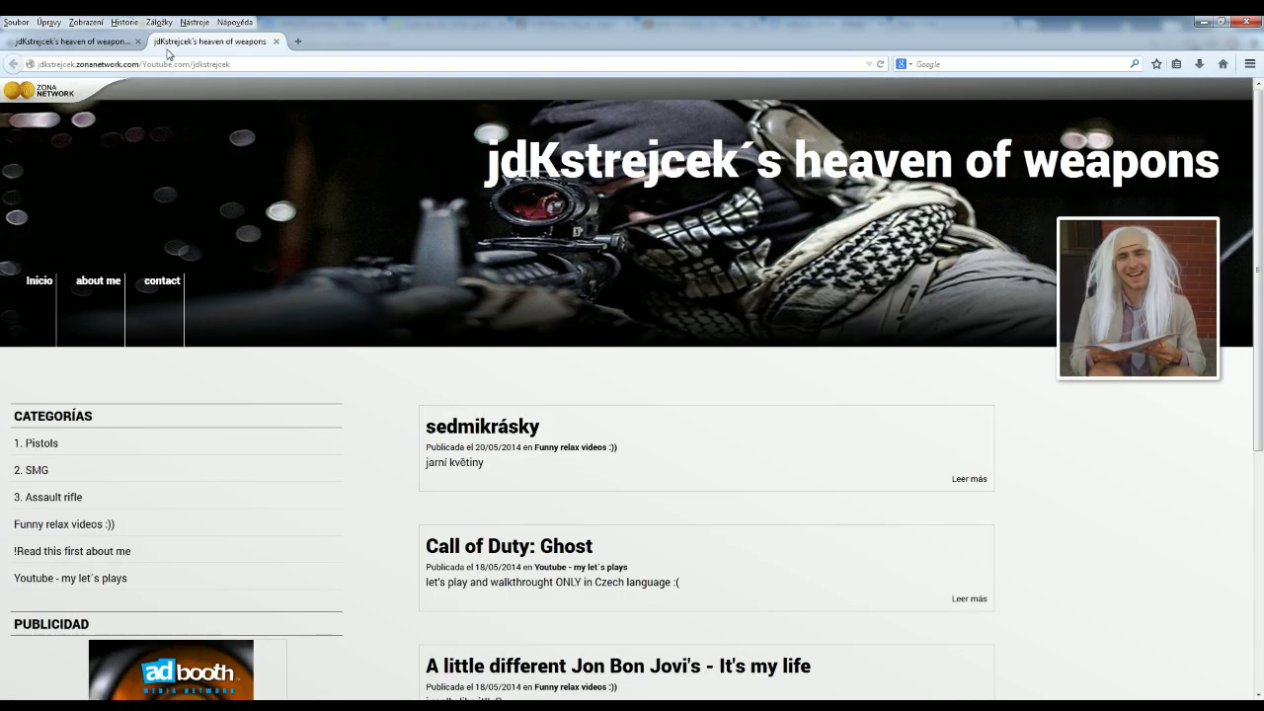
click(170, 64)
scroll(303, 300, down, 2)
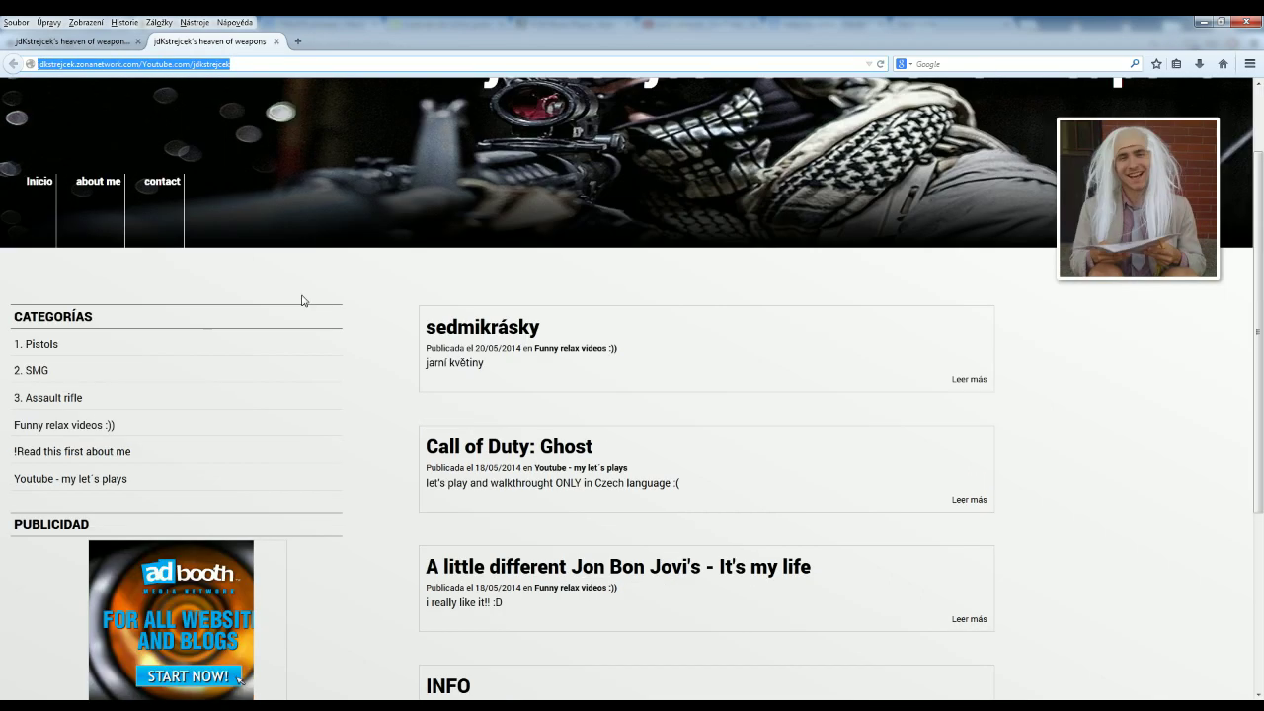
scroll(303, 301, down, 3)
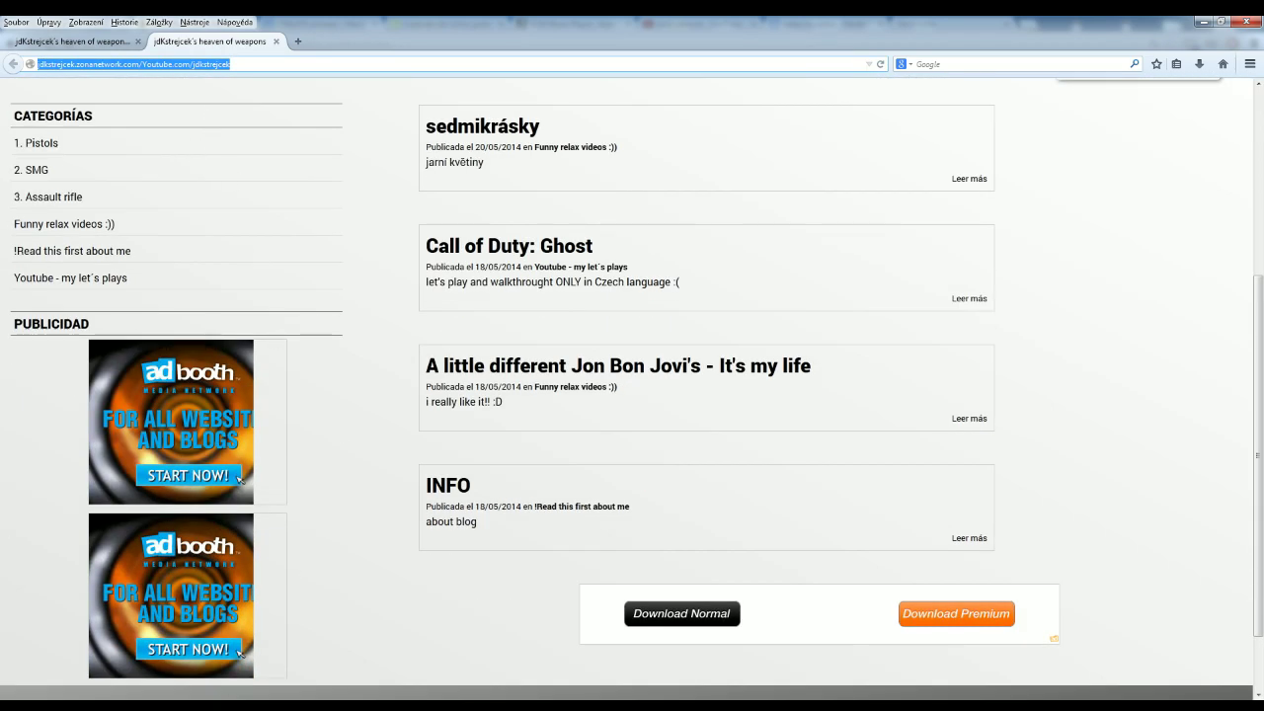
Step: Return to the Zona Network publications list in Chrome and delete the sedmikrásky publication
click(148, 697)
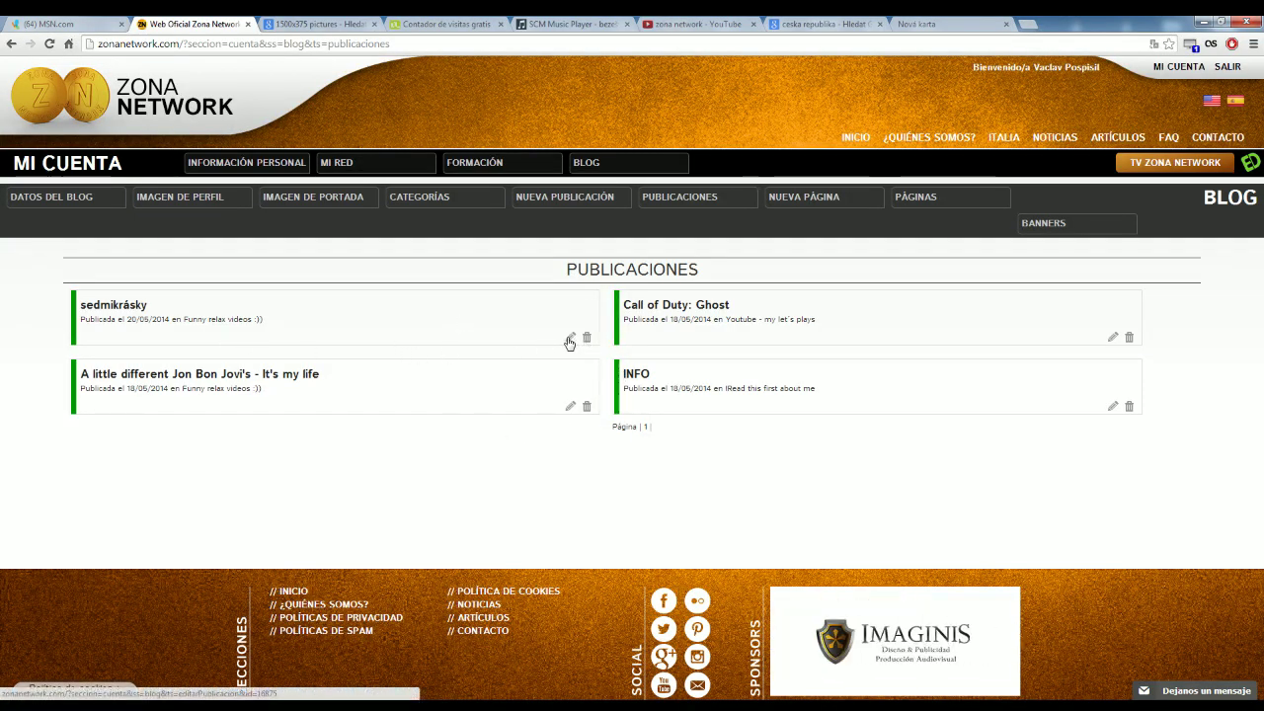
key(alt+Tab)
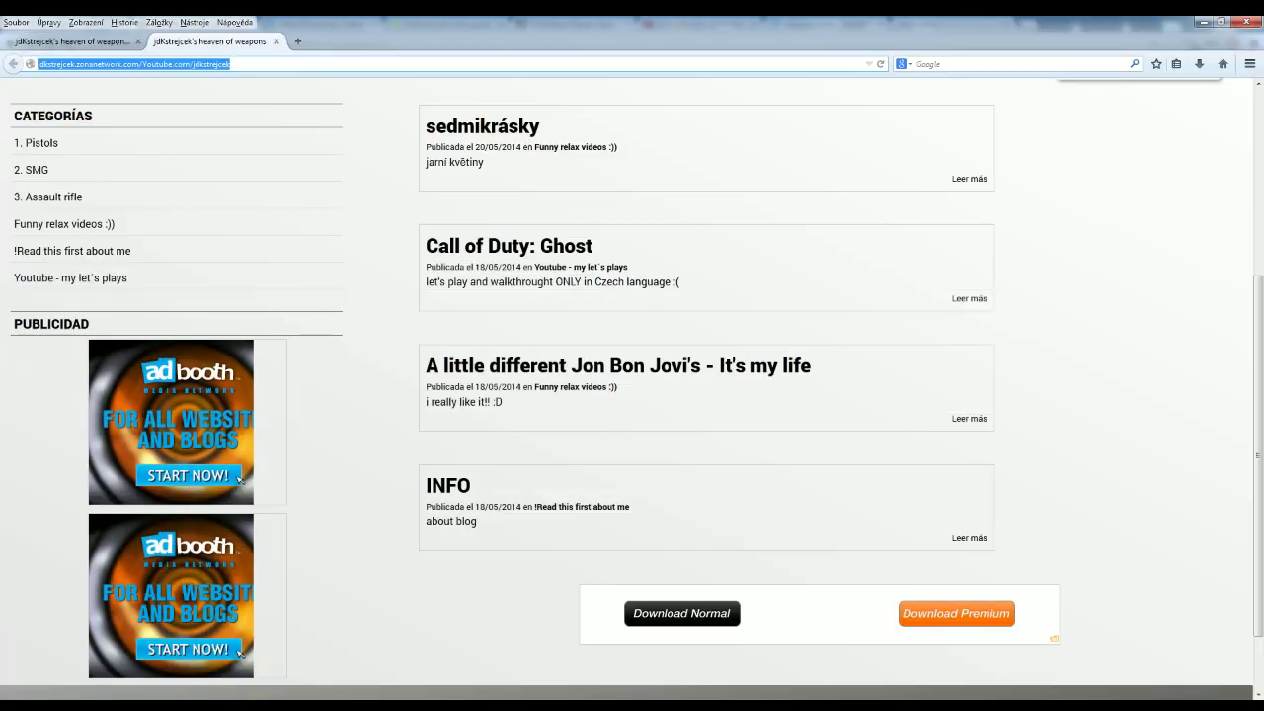
key(alt+Tab)
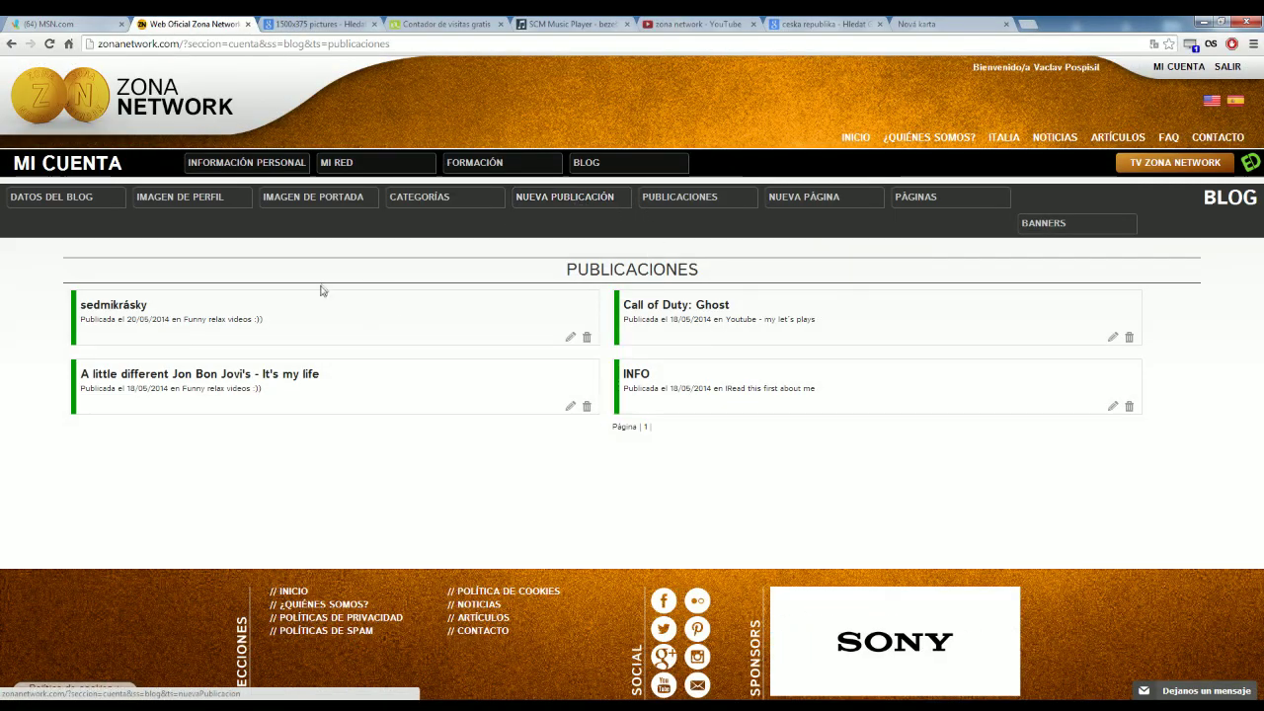
click(589, 341)
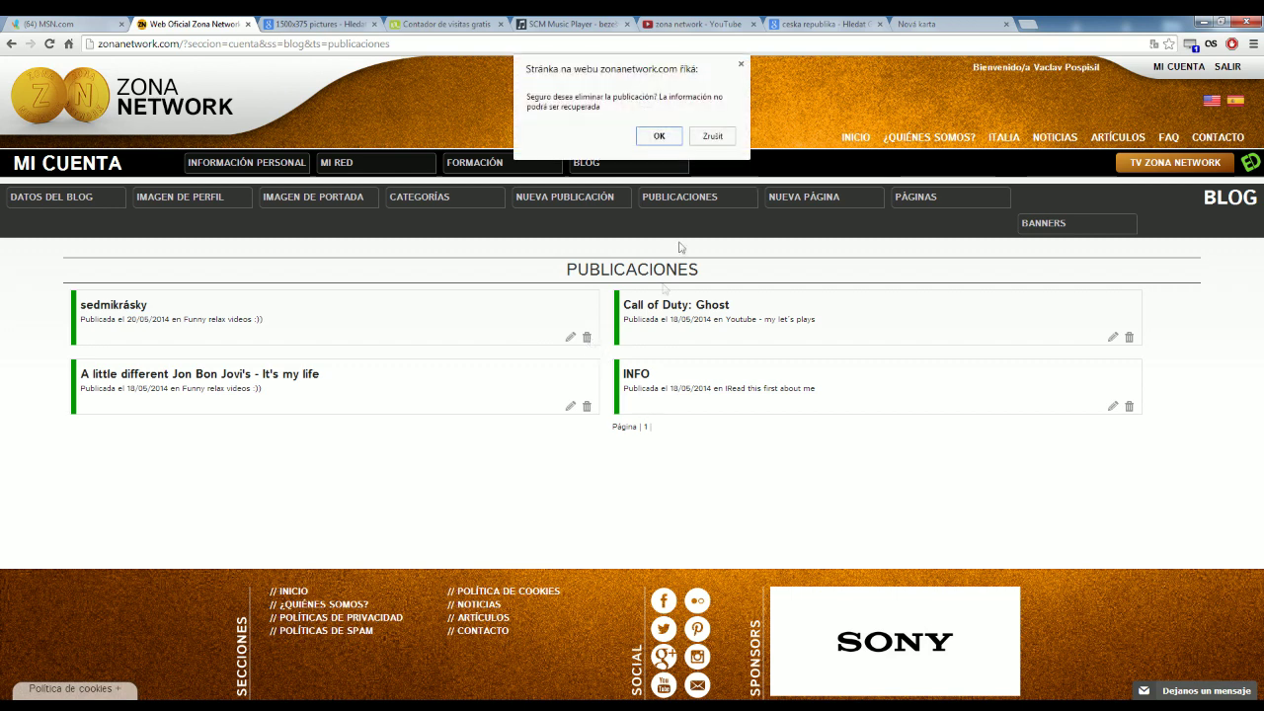
click(659, 136)
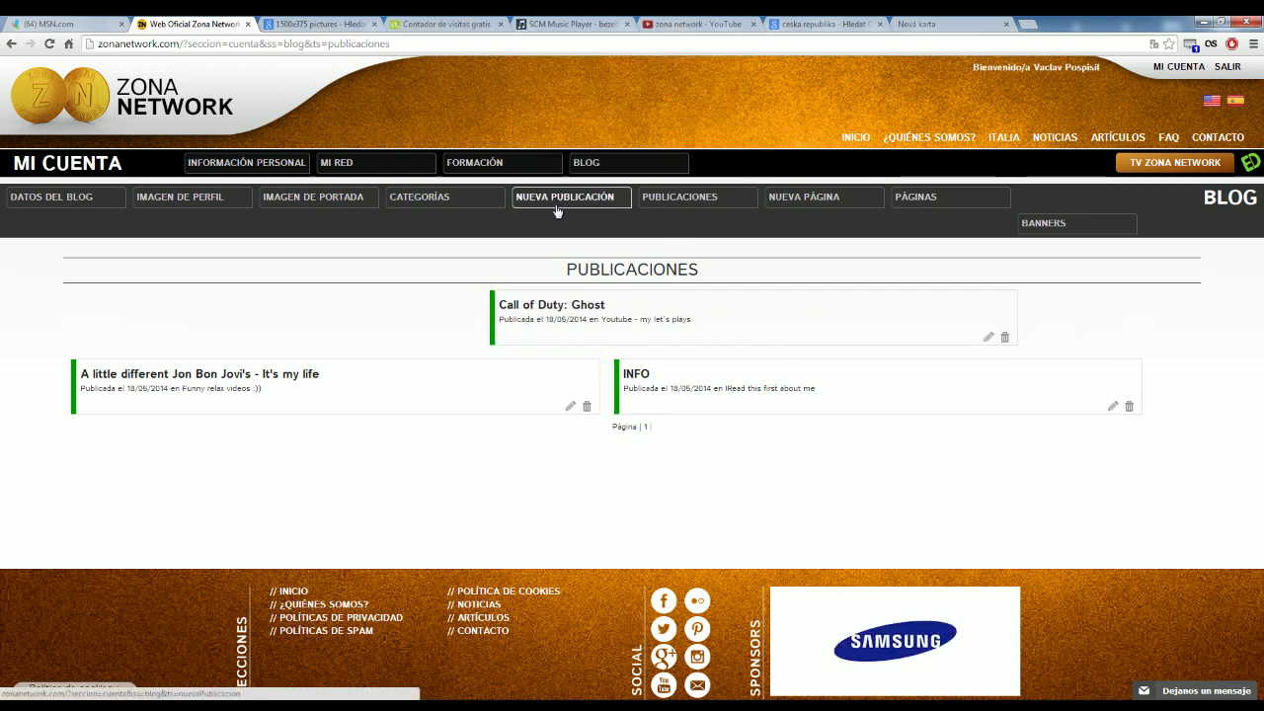
Step: Start a new publication and fill its body with four lines of sample text: "sfsdgdf", "g", "sdfg" and "sdfg"
click(558, 208)
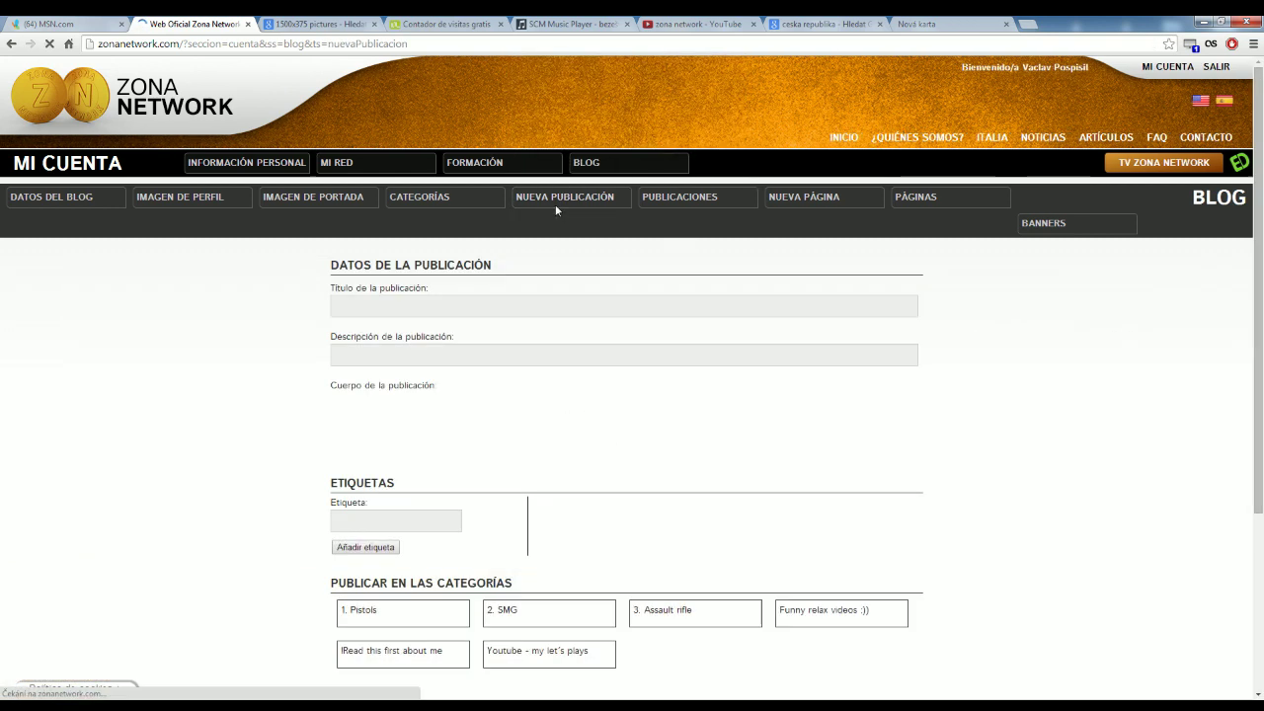
scroll(499, 524, down, 3)
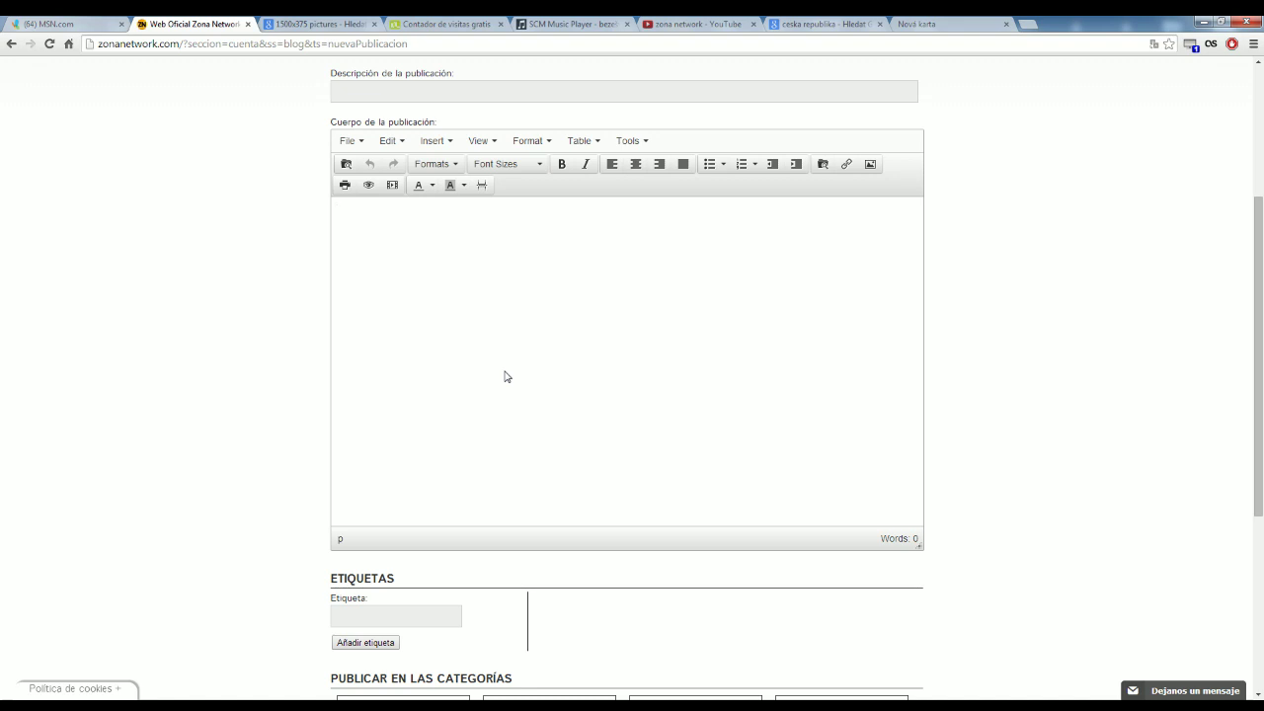
text(sfsdgdf)
key(Return)
text(g)
key(Return)
text(sdfg)
key(Return)
text(sdfg)
Step: Switch to the free visitor counter page on websmultimedia.com and highlight its web address
click(450, 24)
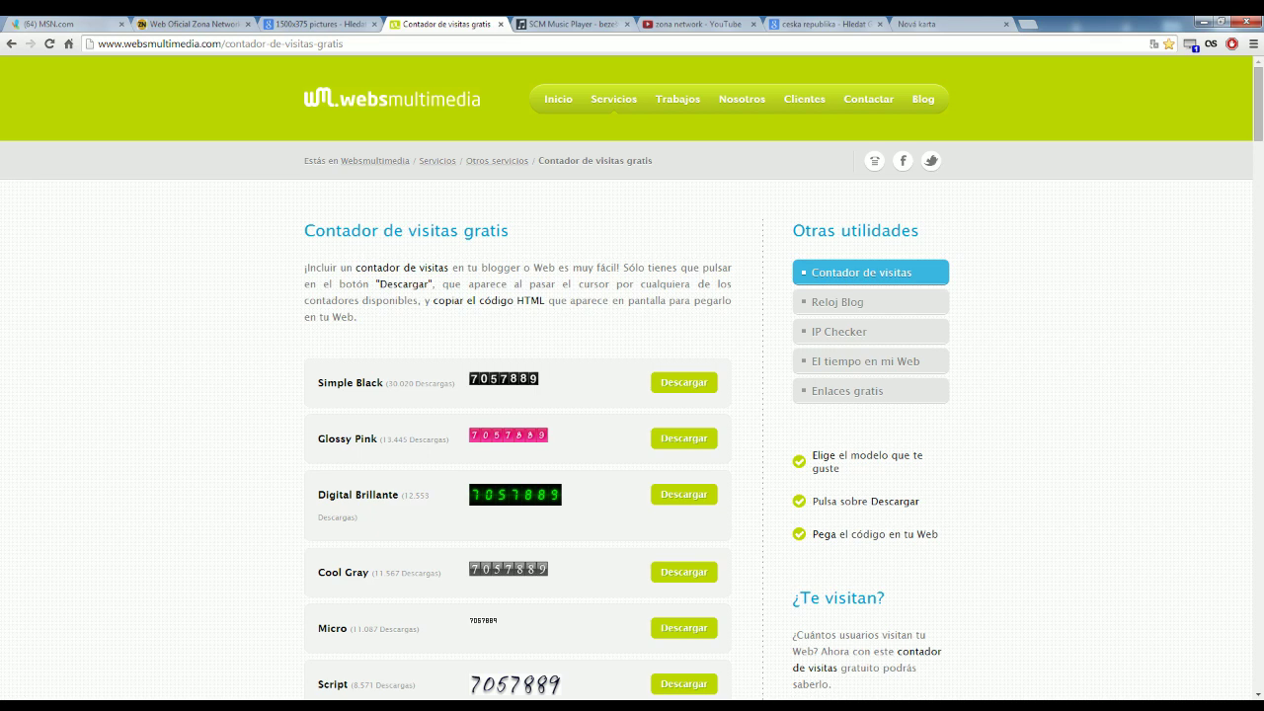
drag(342, 43, 72, 51)
click(123, 43)
mouse_move(101, 43)
mouse_down()
mouse_move(344, 43)
mouse_move(122, 43)
mouse_up()
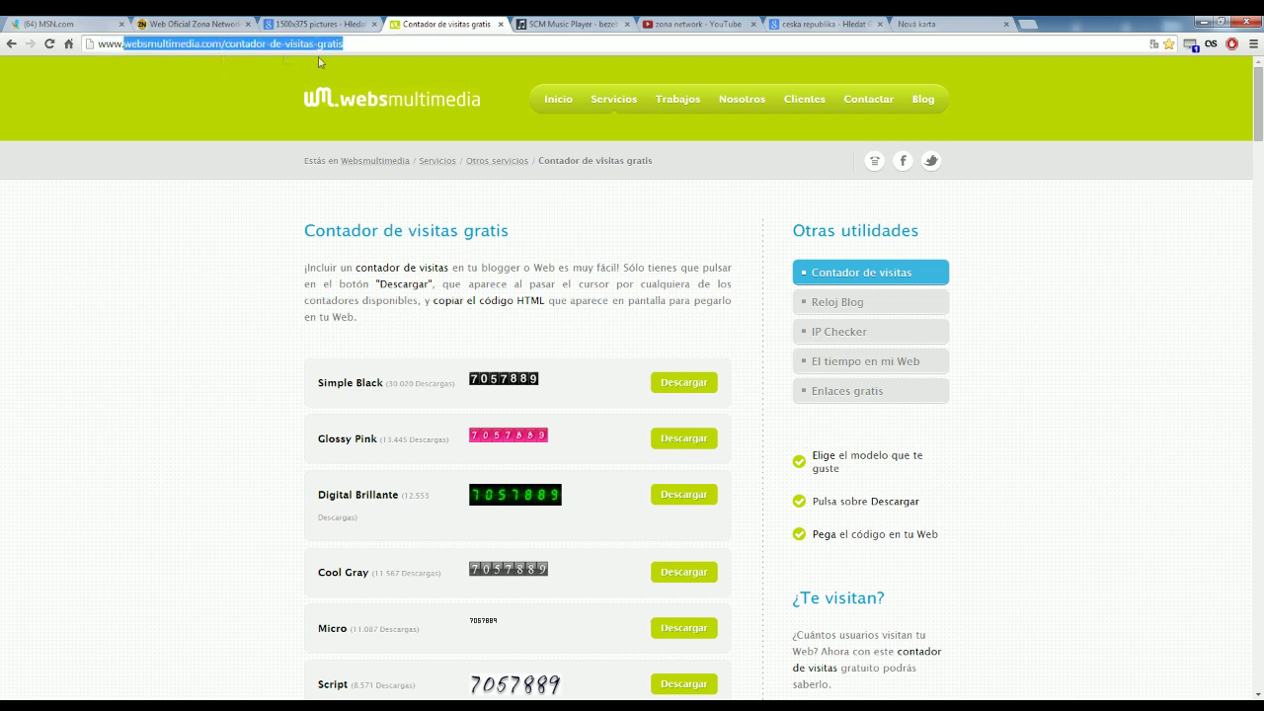
key(End)
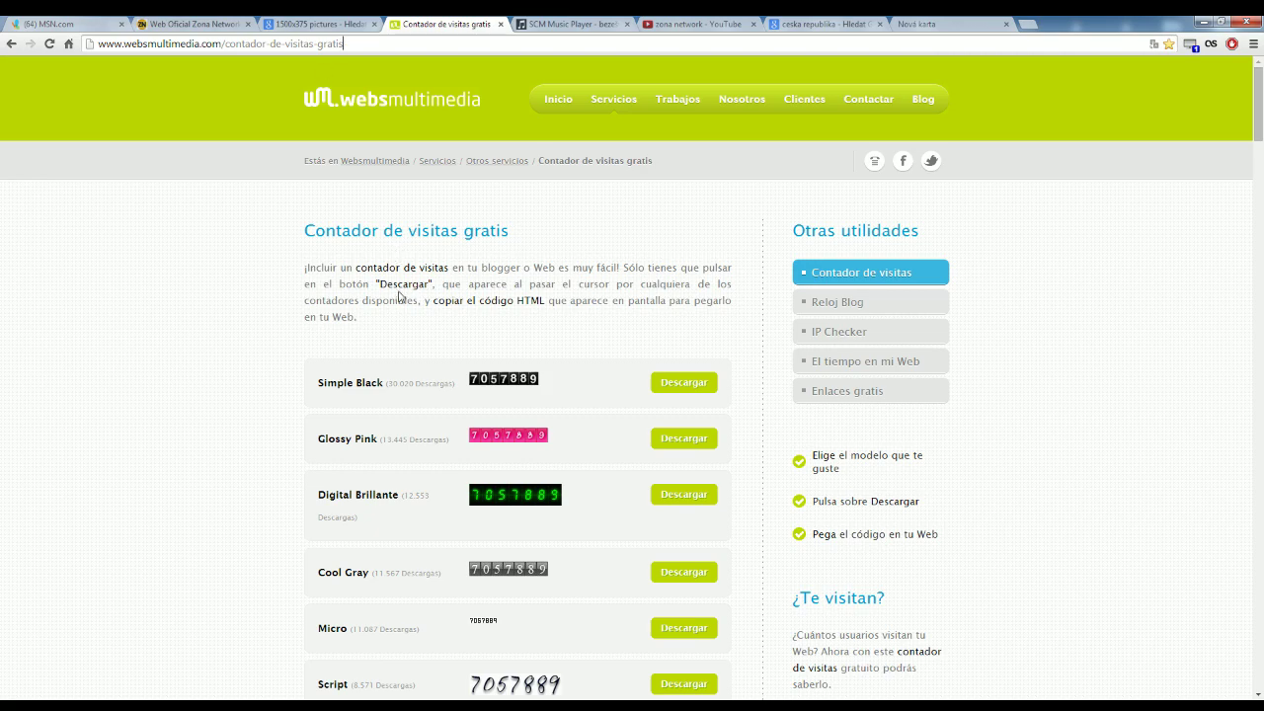
Step: Look through the whole list of downloadable visitor counter designs and return to the start of the page
scroll(425, 252, down, 6)
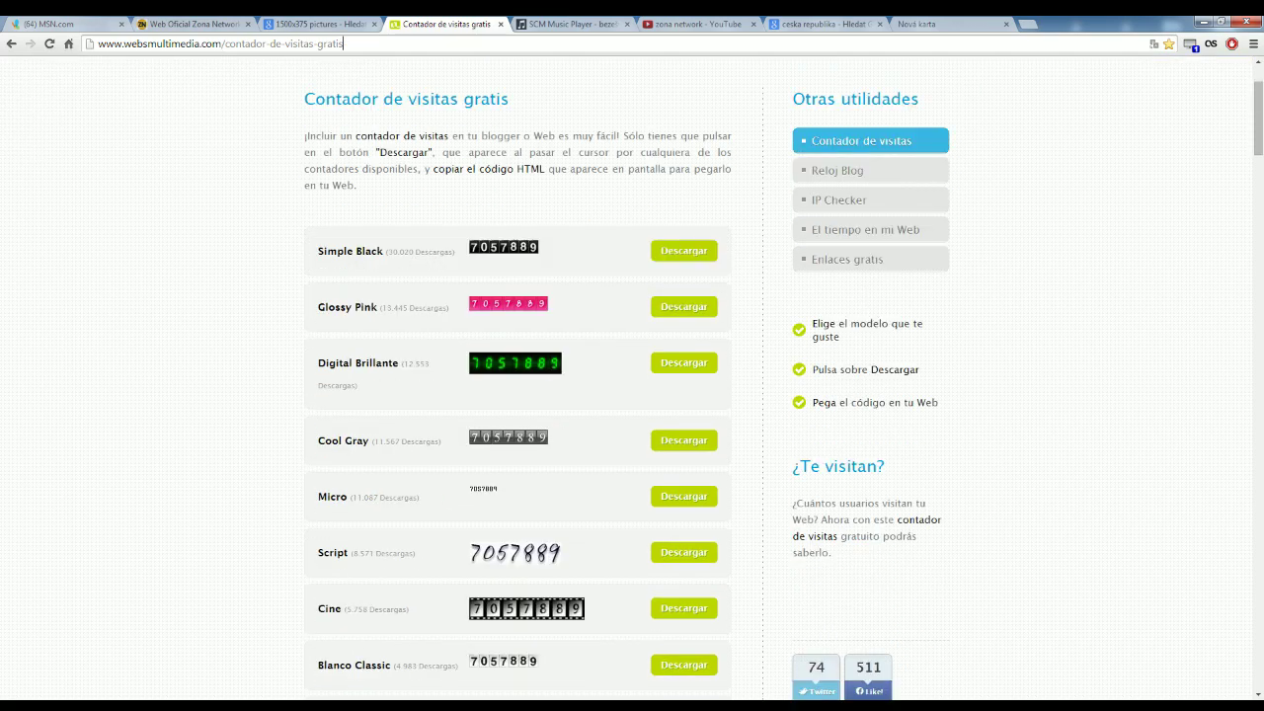
scroll(480, 404, down, 15)
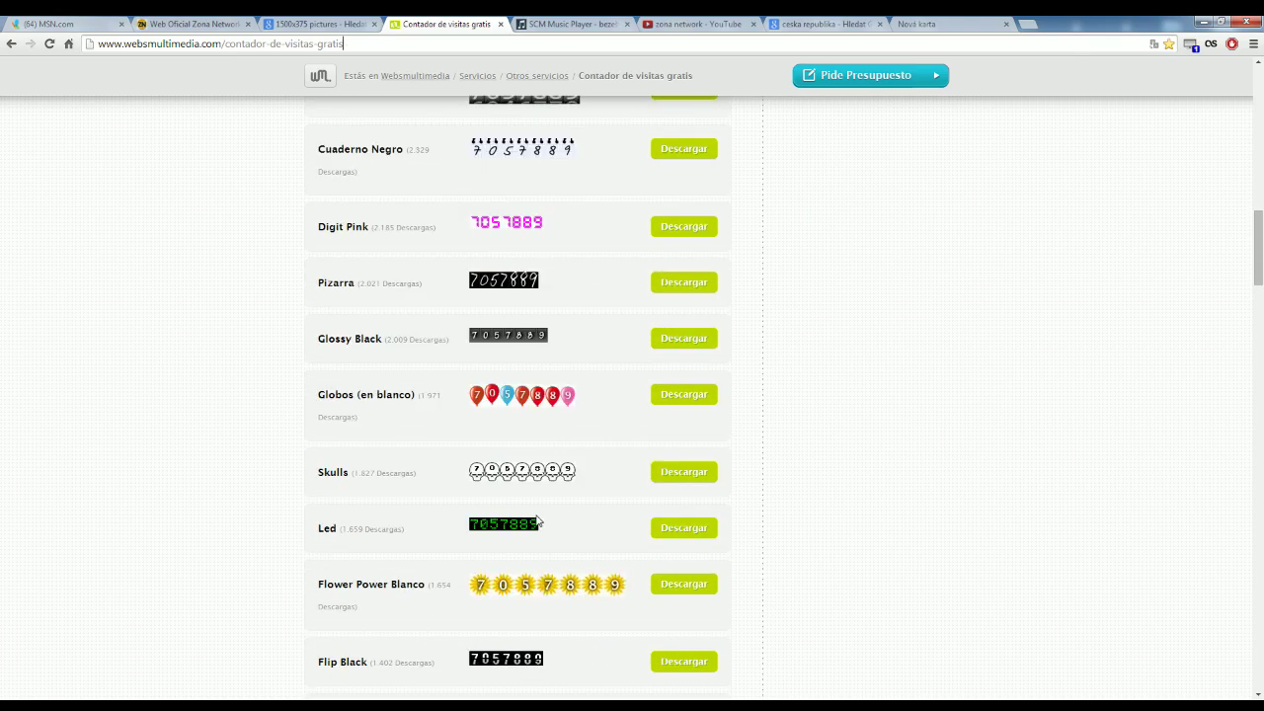
scroll(558, 550, down, 20)
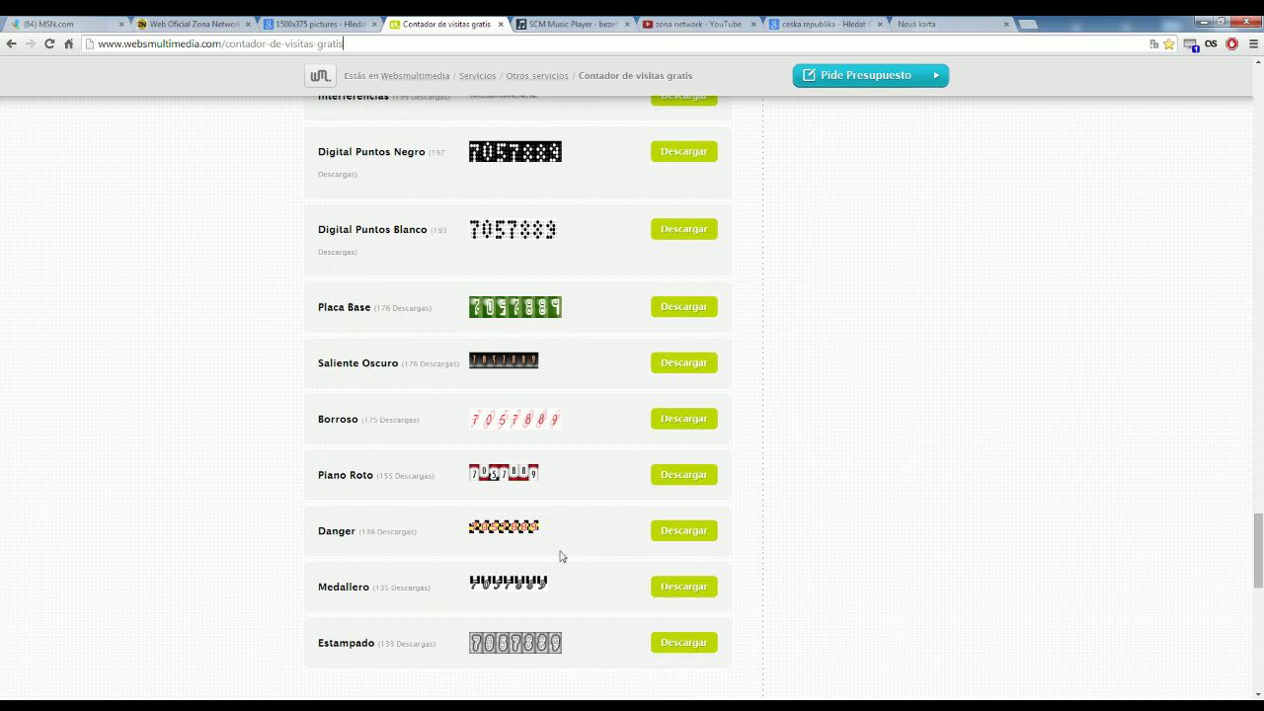
scroll(563, 554, up, 5)
scroll(567, 553, up, 15)
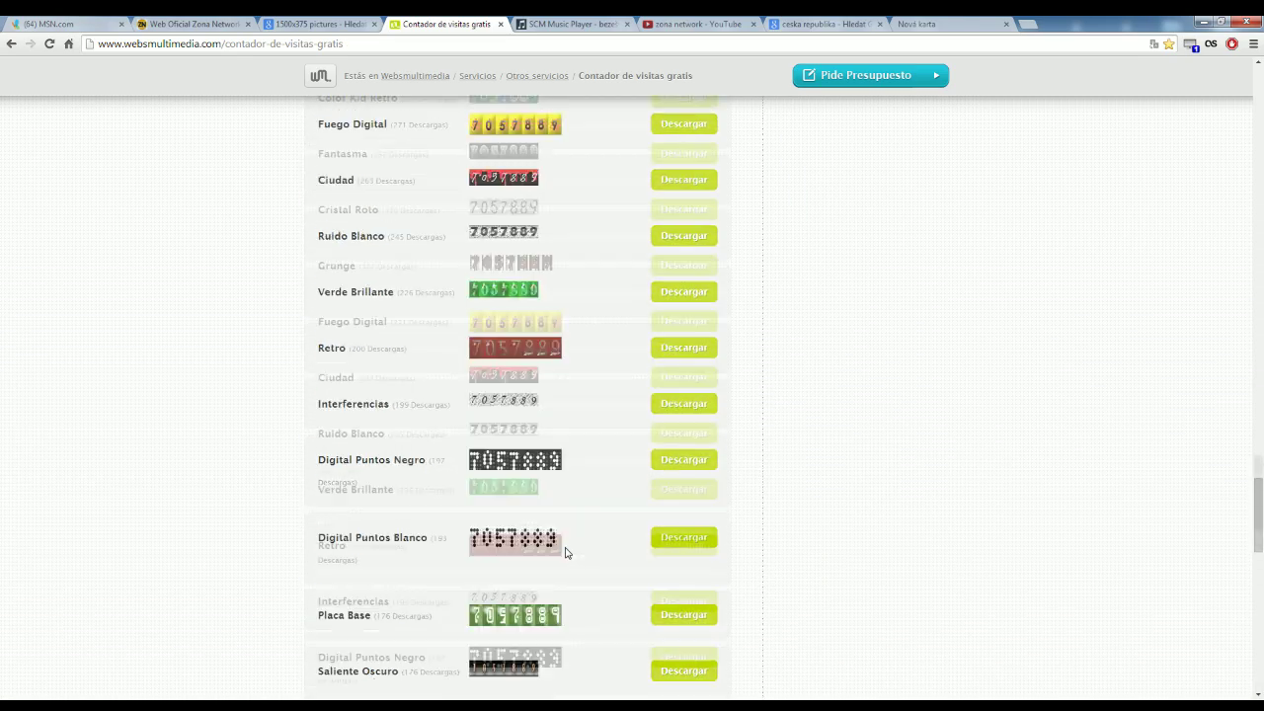
scroll(570, 552, up, 20)
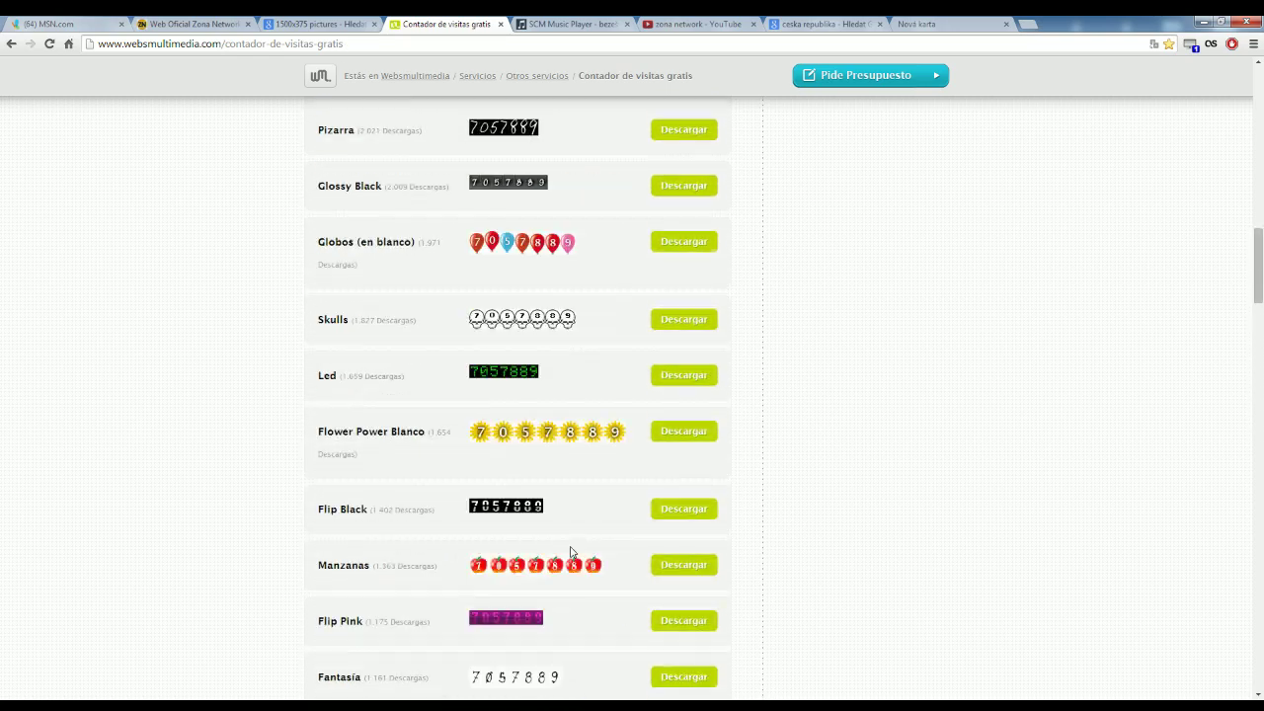
scroll(558, 558, up, 5)
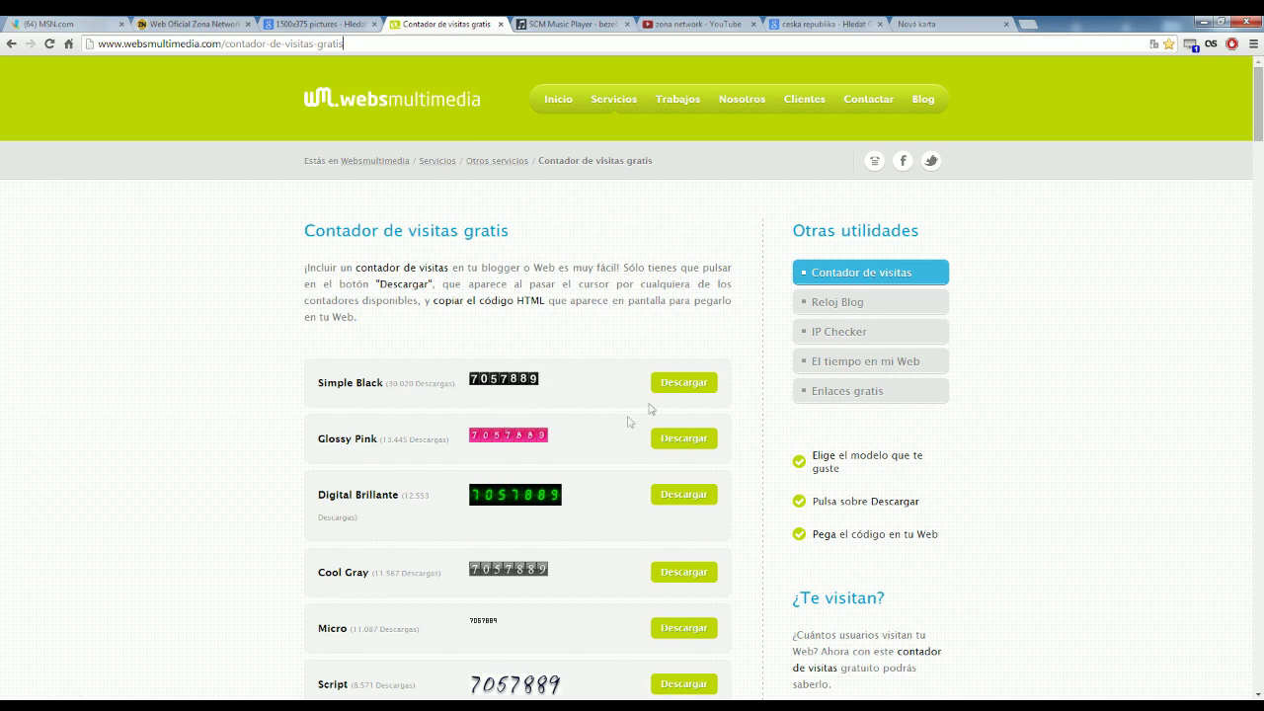
Step: Request the Simple Black visitor counter and translate the page into Czech to read the prompt for its initial value
drag(317, 388, 378, 387)
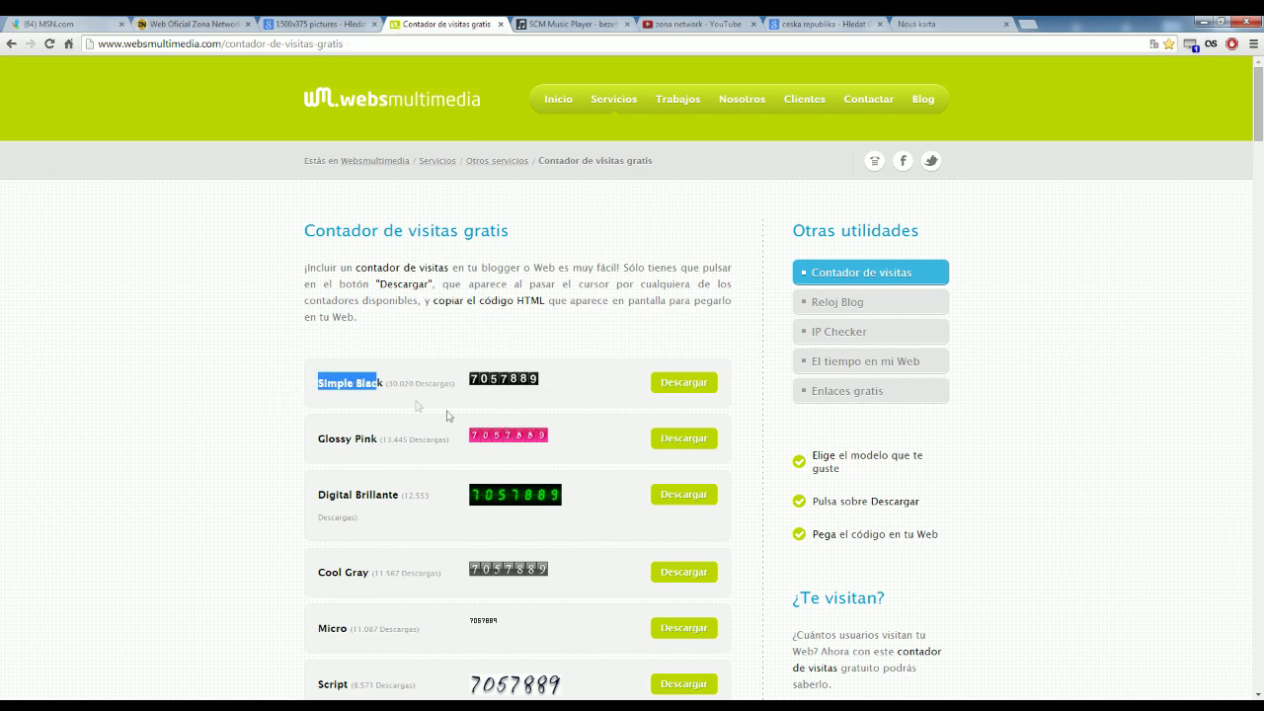
click(673, 397)
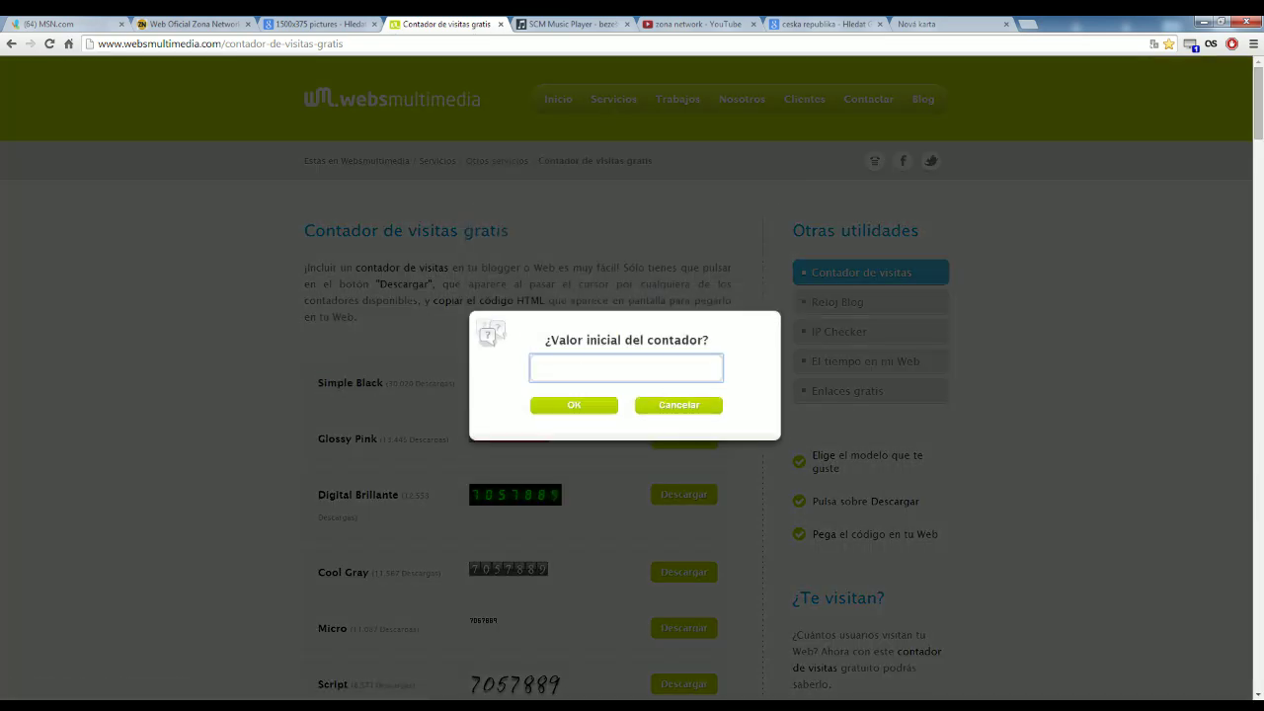
drag(537, 343, 709, 340)
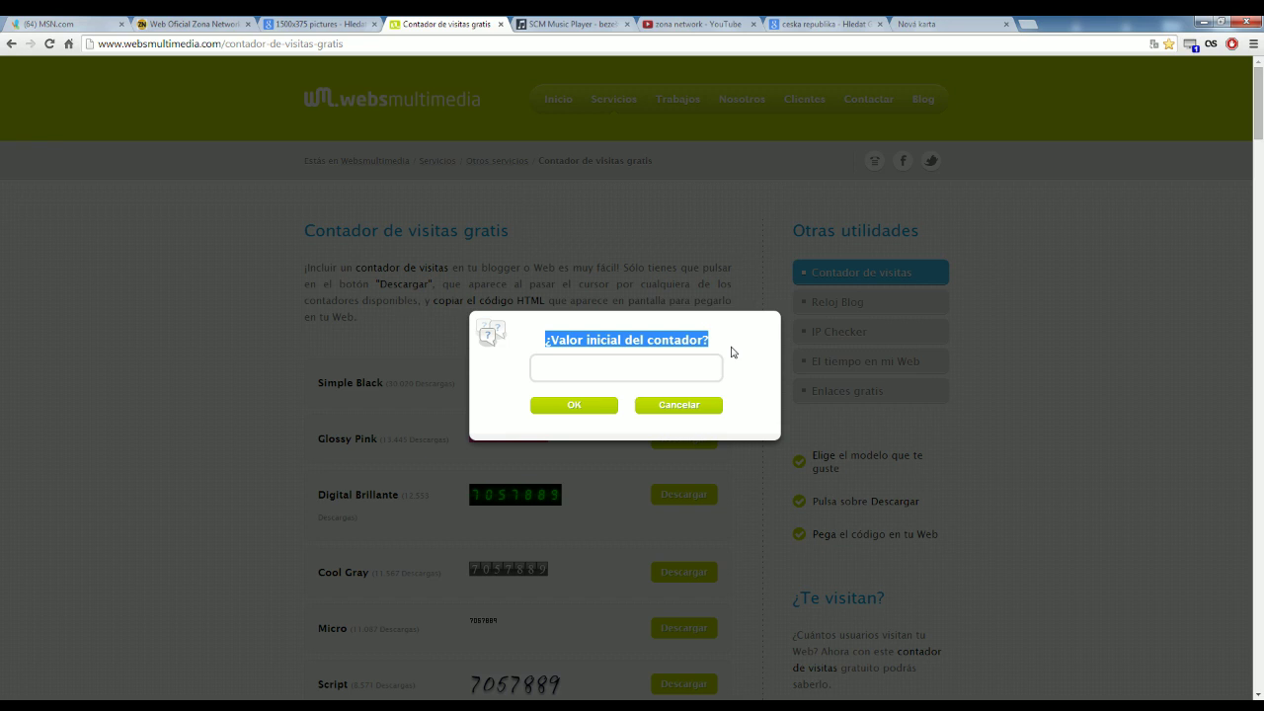
click(1152, 50)
click(1066, 104)
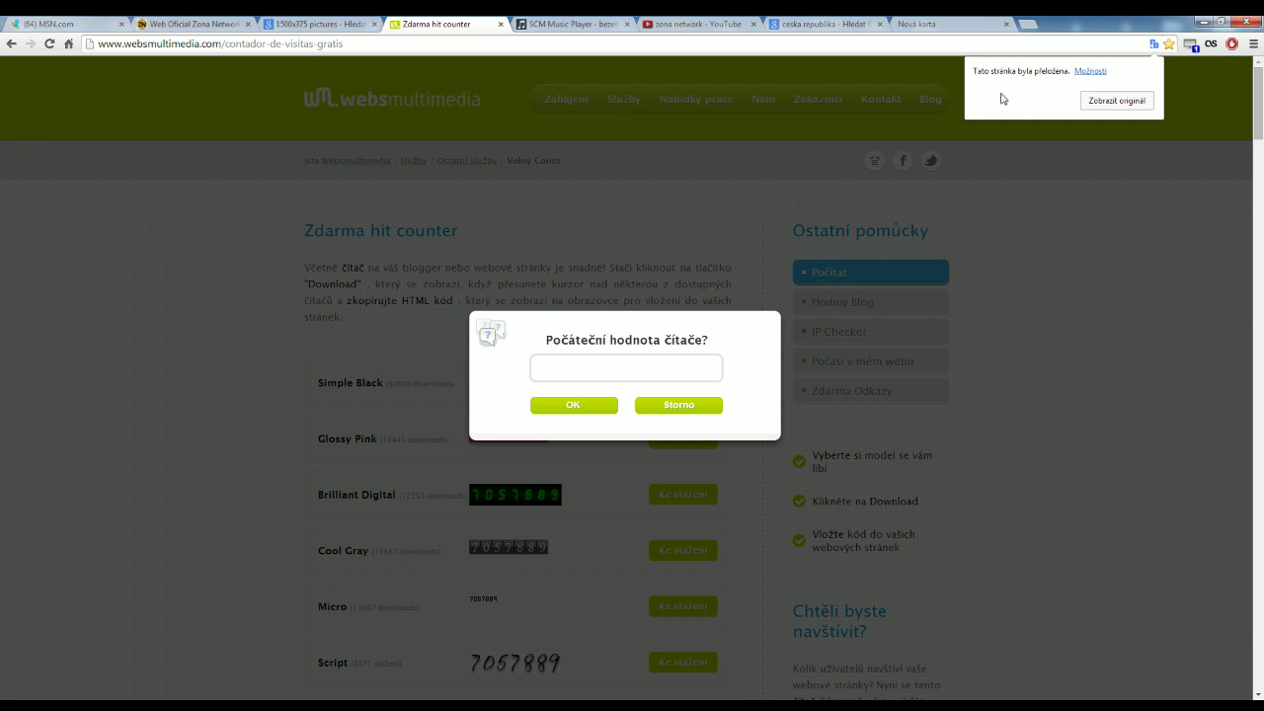
drag(561, 340, 709, 340)
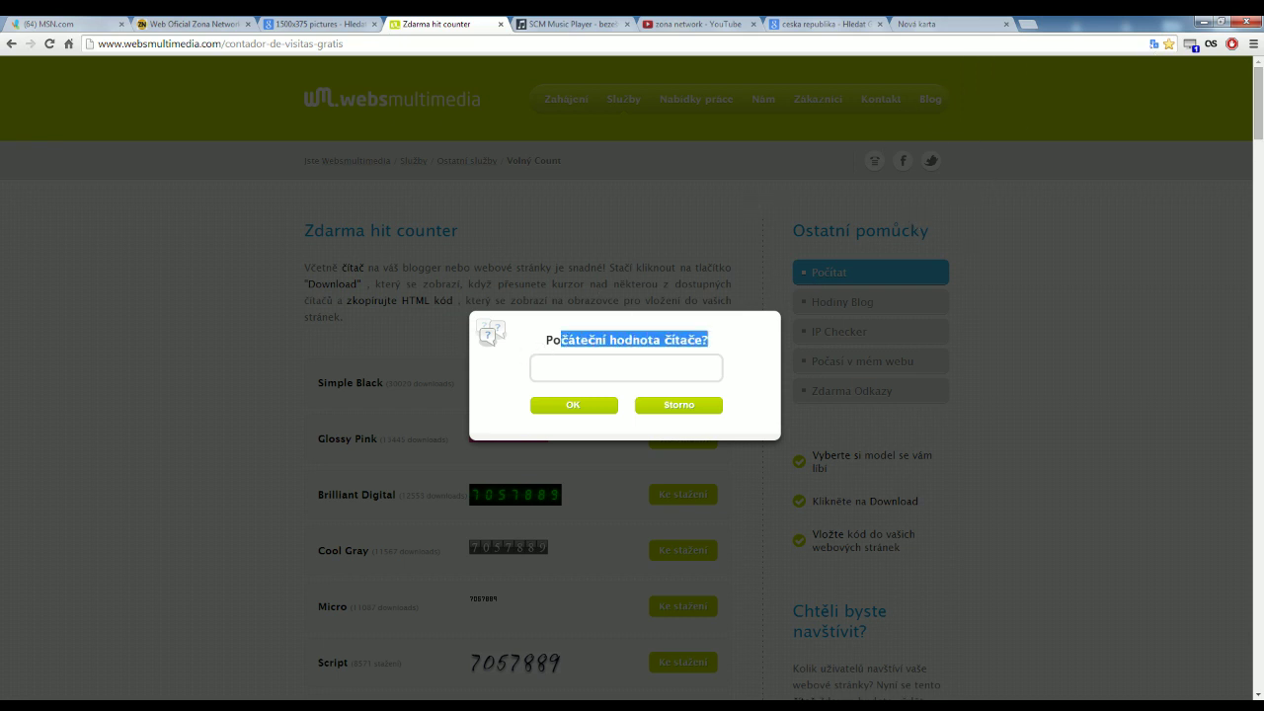
Step: Set the counter's initial value to 0 and give it the blog's zonanetwork.com address, copied from the blog open in Firefox
click(626, 367)
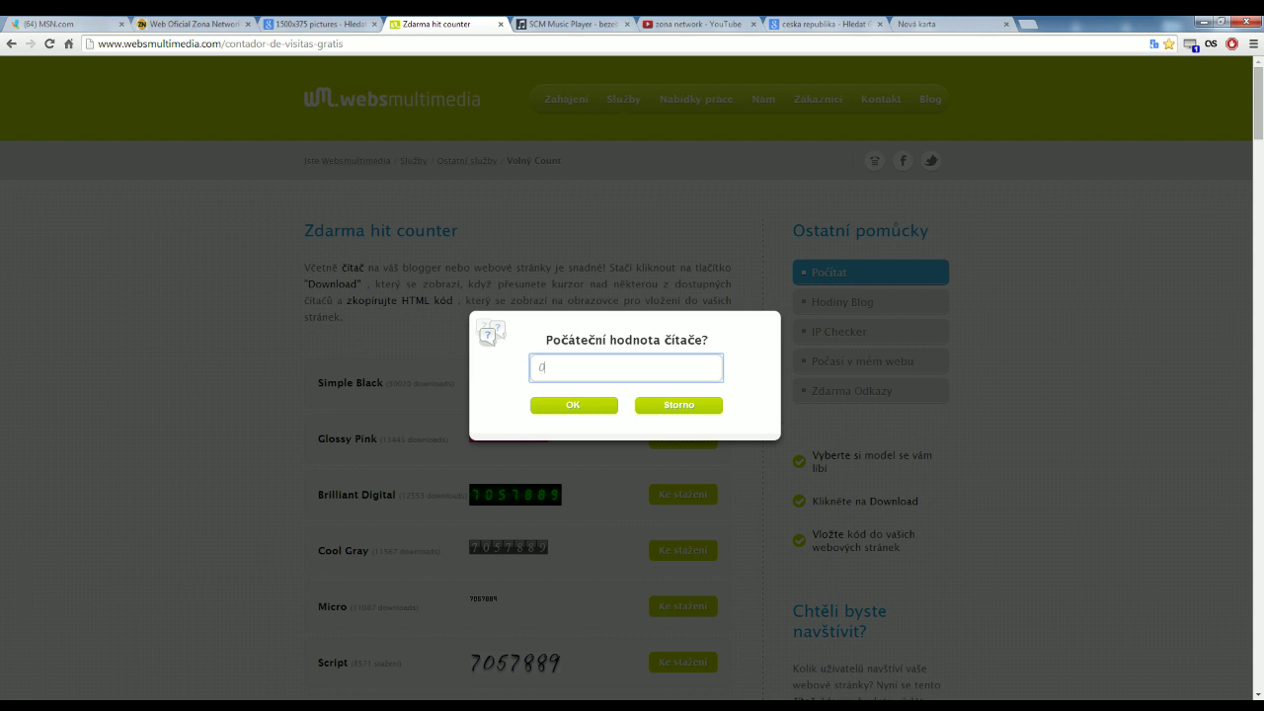
click(573, 404)
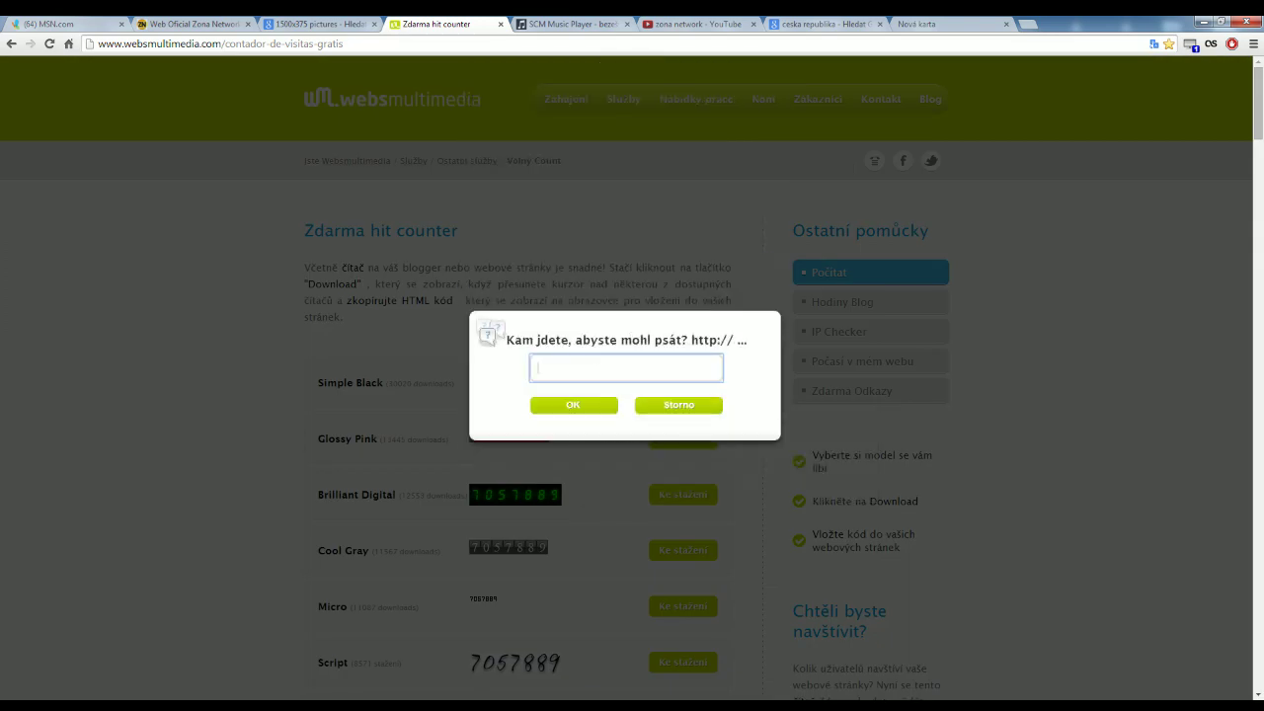
drag(507, 340, 751, 341)
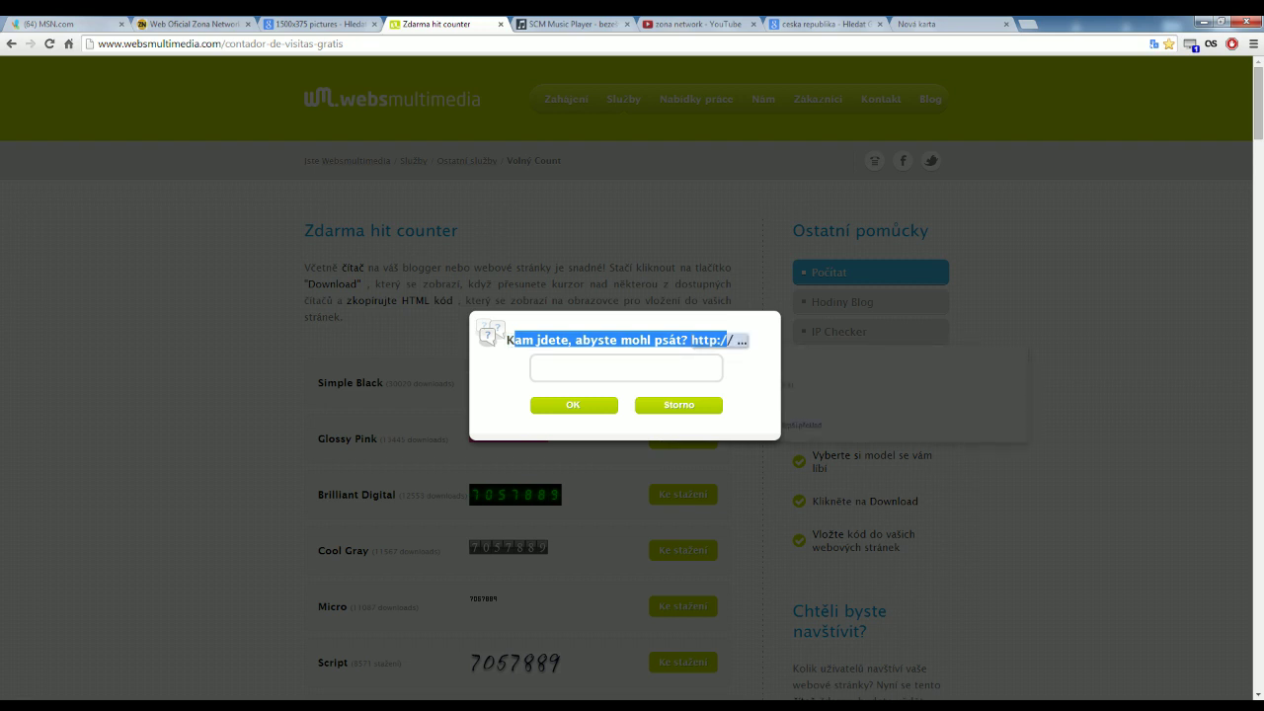
click(627, 367)
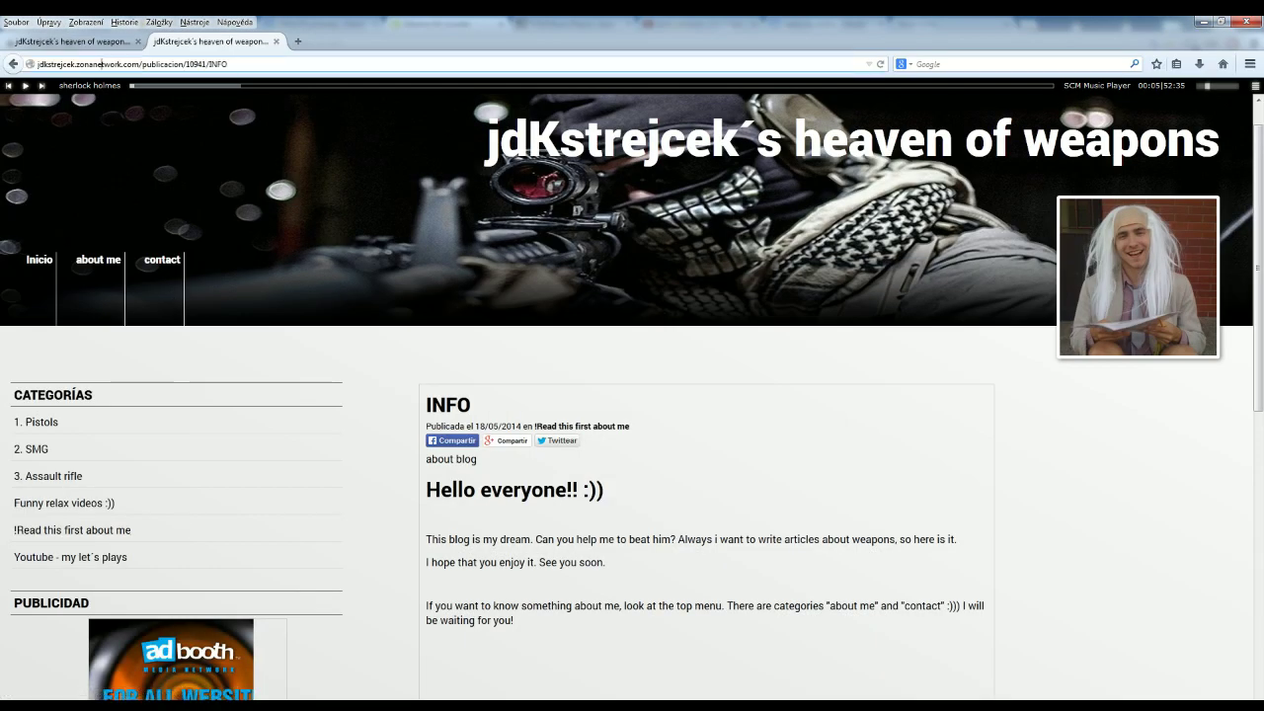
double_click(102, 64)
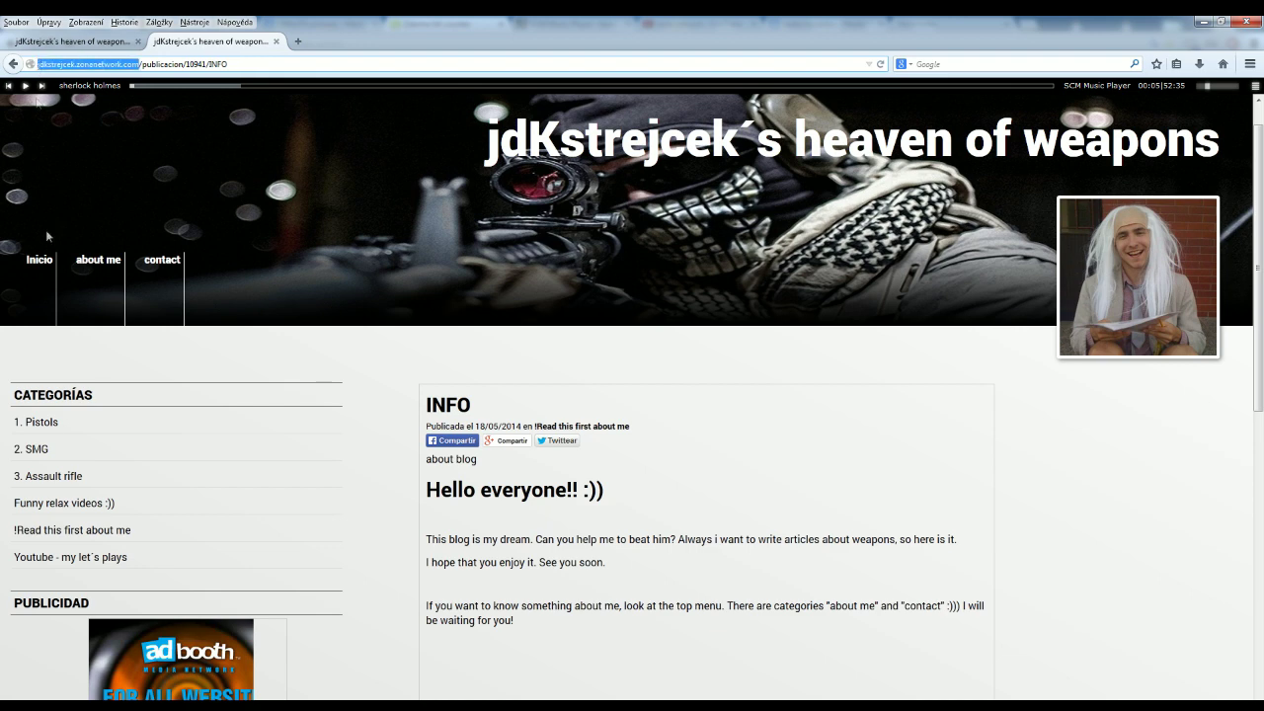
key(ctrl+v)
click(577, 406)
Step: Copy the whole generated counter code, paste it below the SCM Music Player script in the Notepad document, and close Notepad
mouse_move(579, 418)
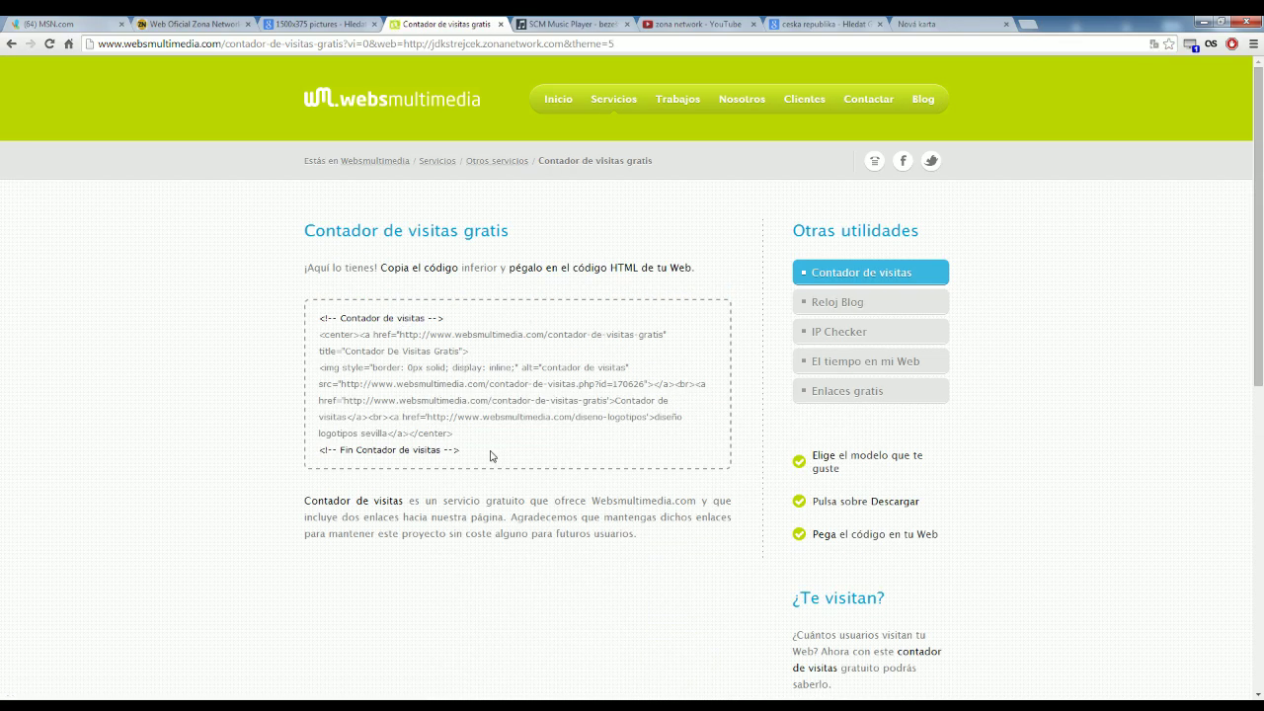
drag(470, 454, 314, 316)
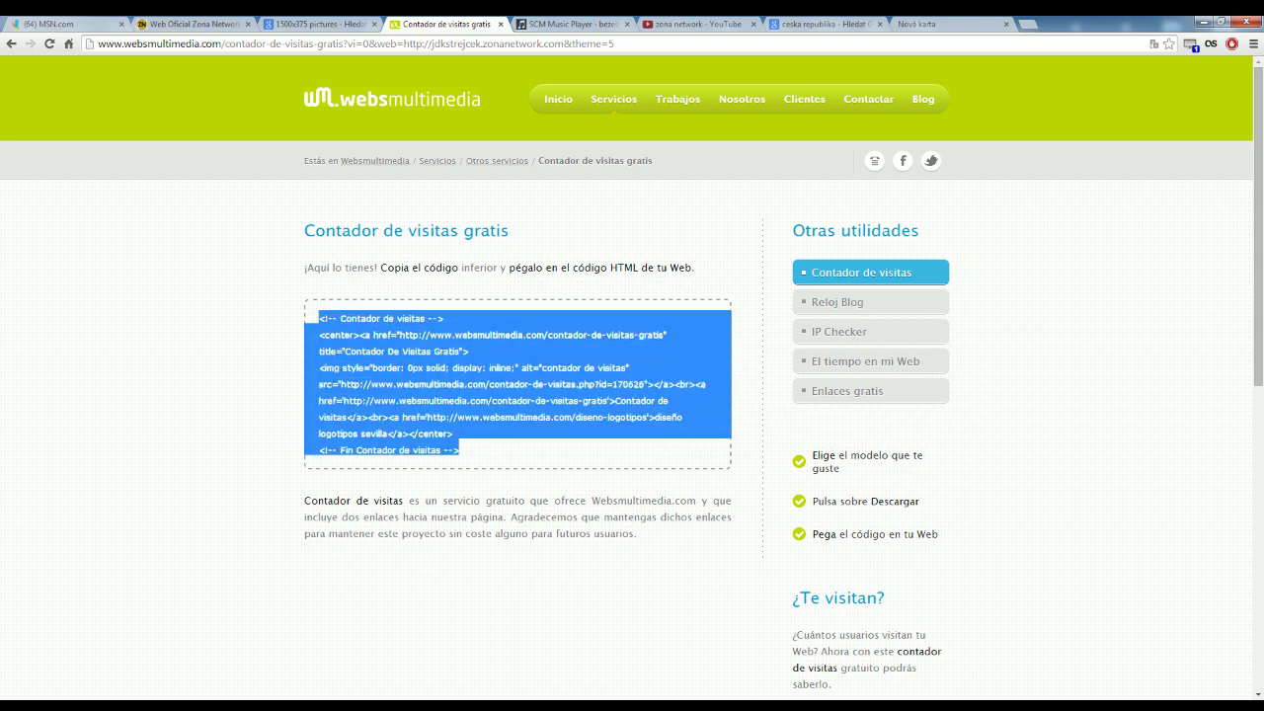
right_click(432, 391)
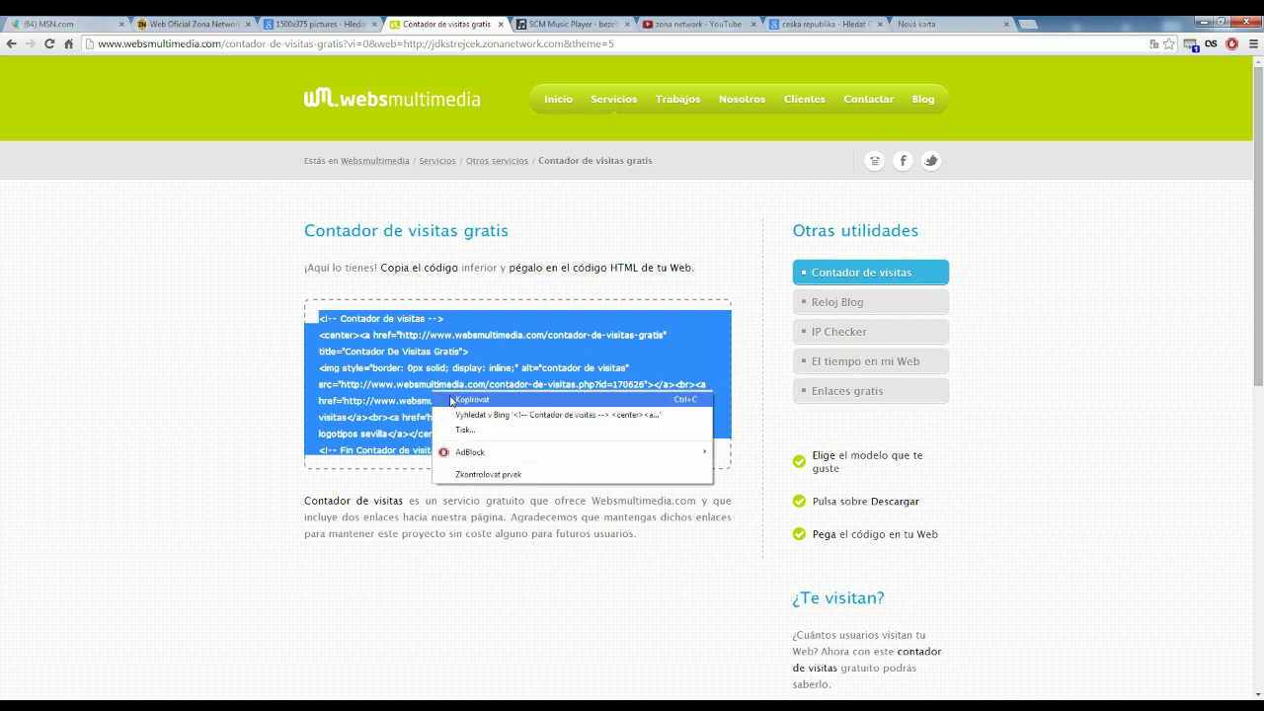
click(453, 401)
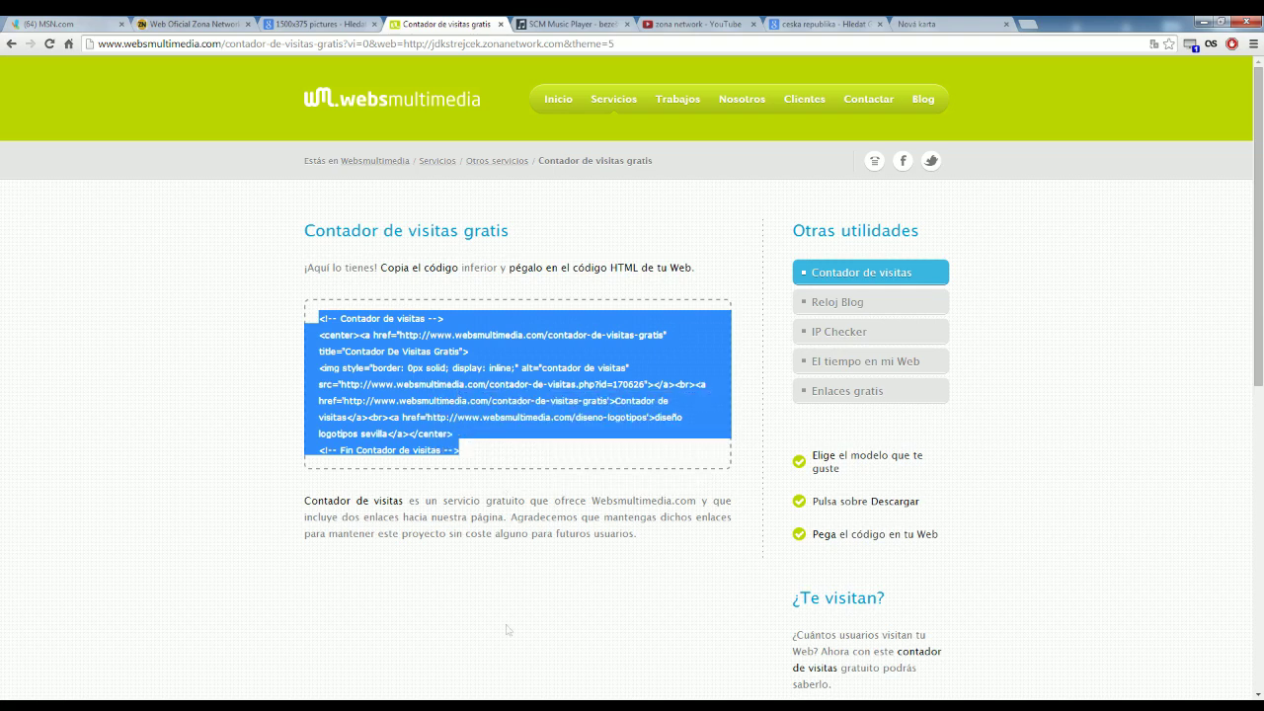
click(387, 703)
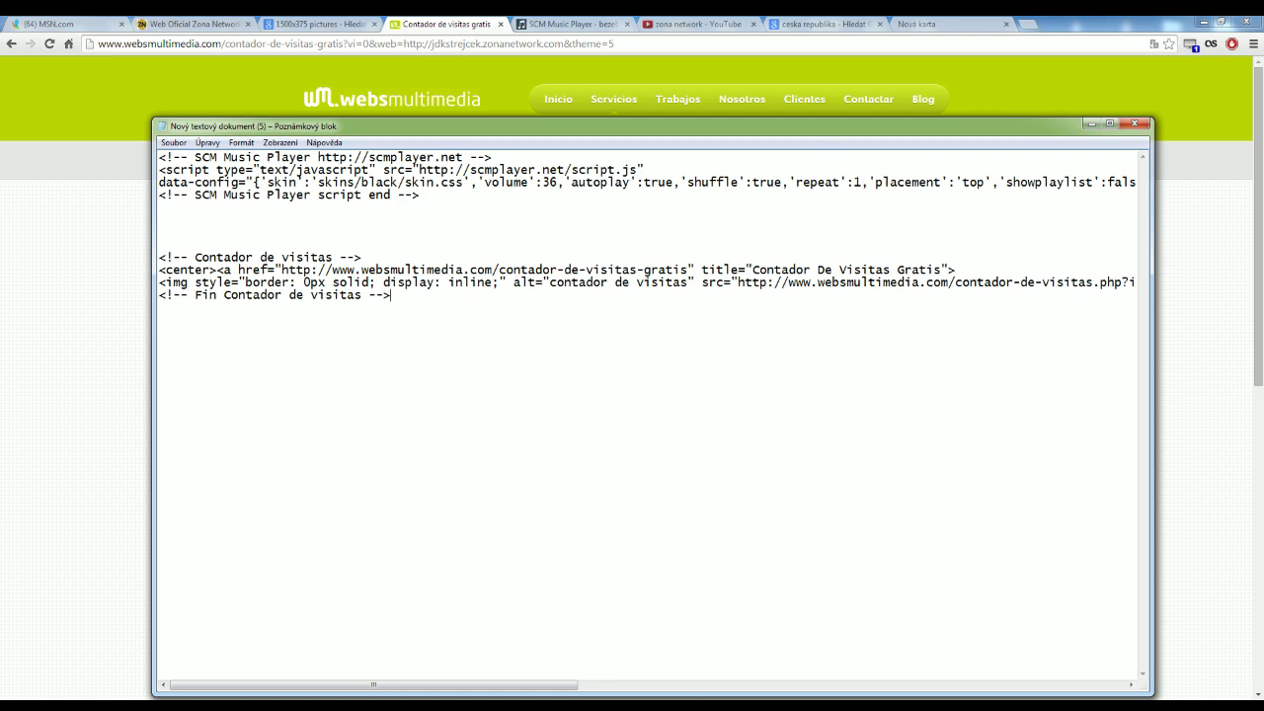
click(1134, 123)
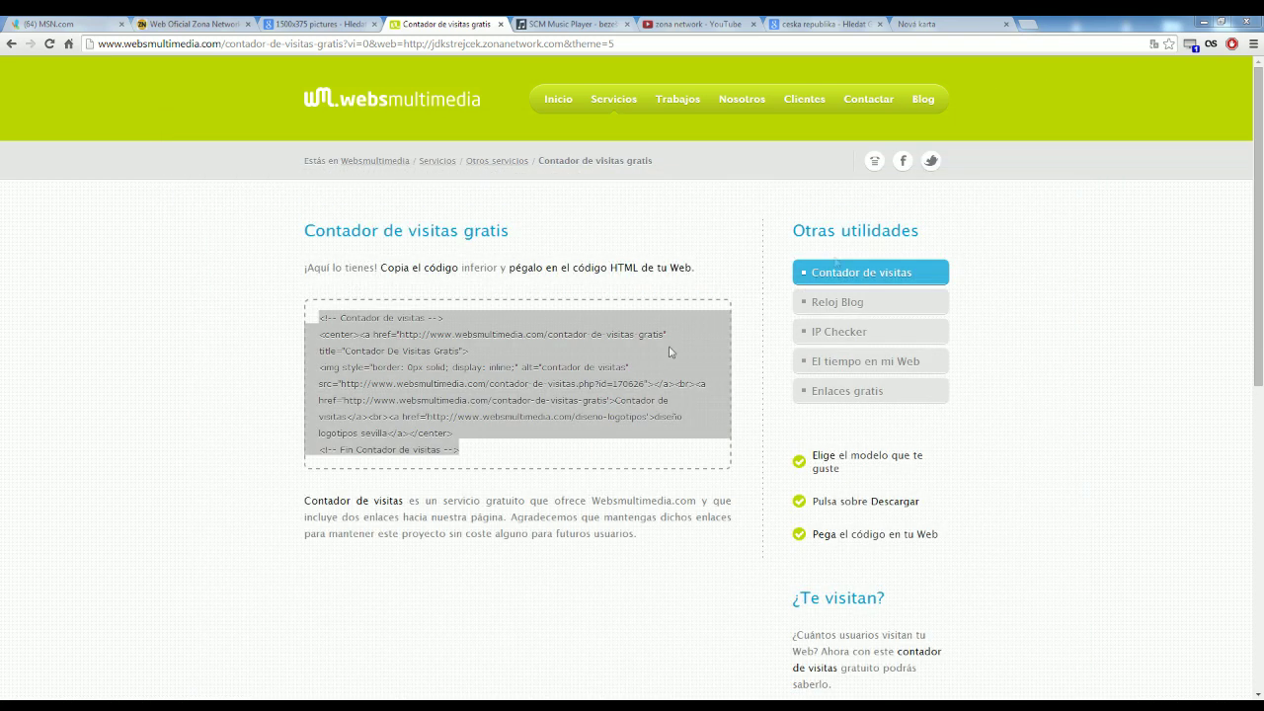
Step: Select the complete generated counter code on the websmultimedia.com page again
click(474, 457)
drag(474, 457, 314, 317)
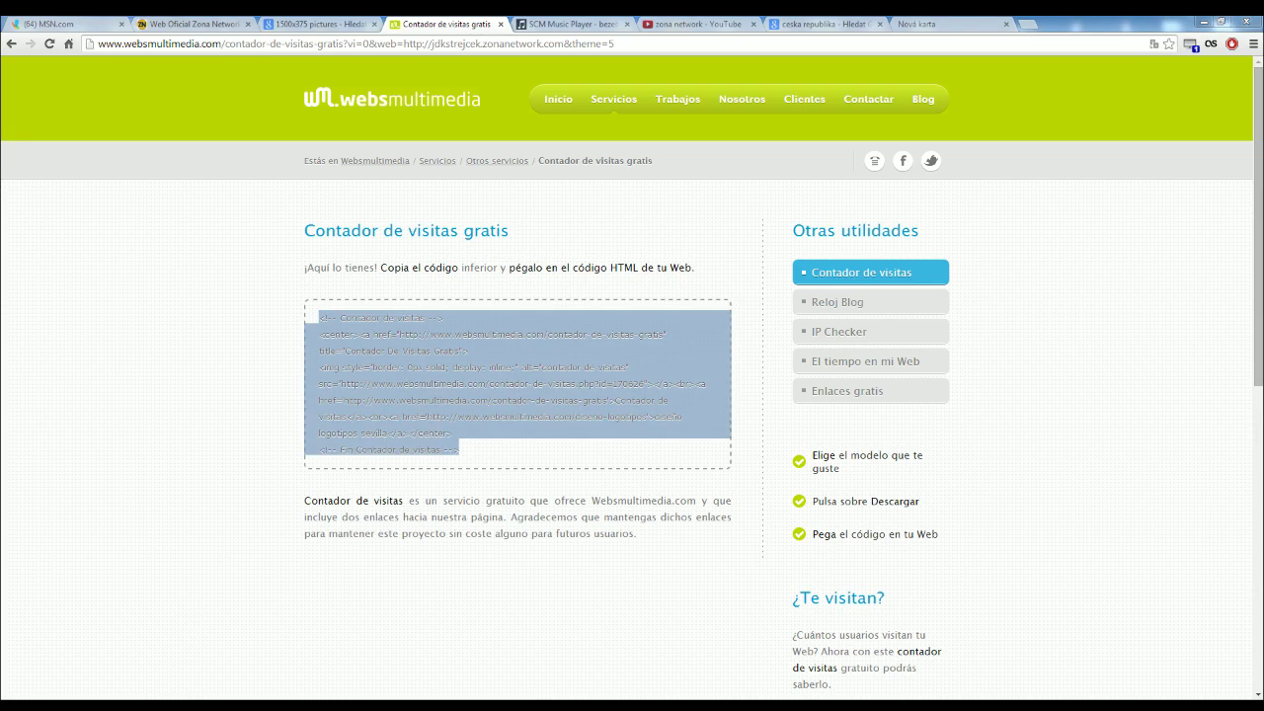
key(alt+Tab)
key(alt+Tab)
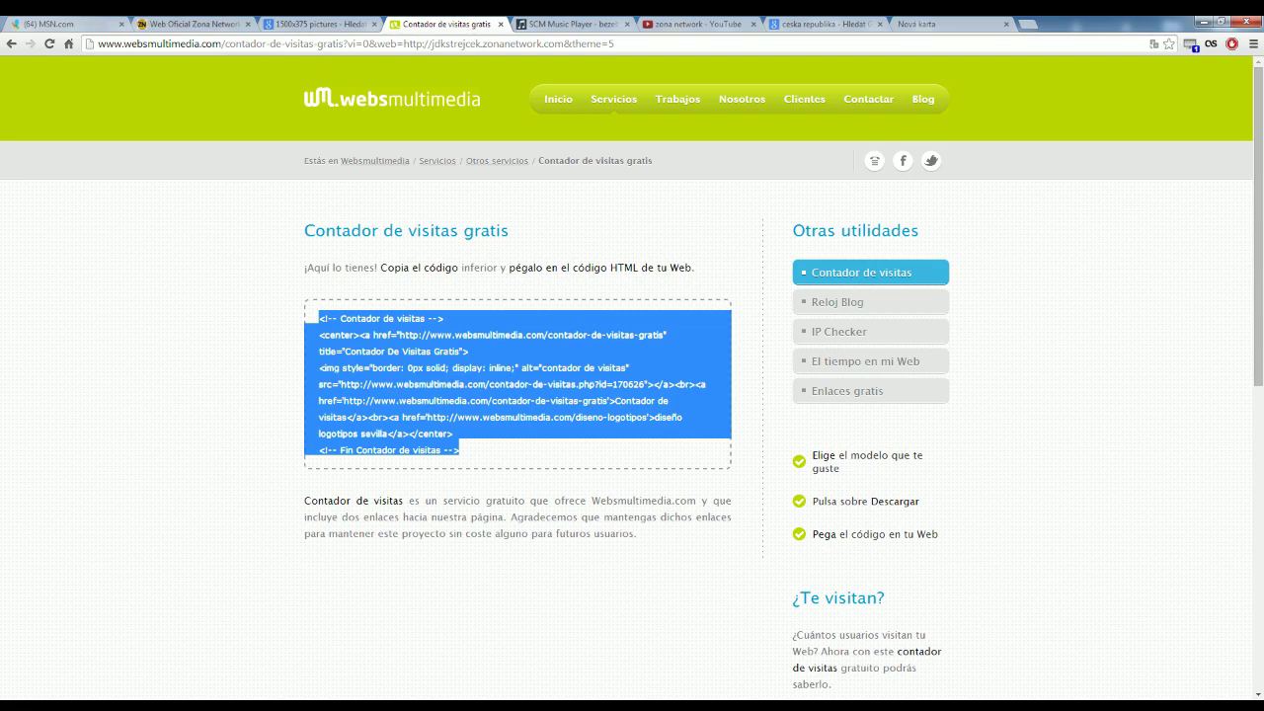
Step: Return to the new Zona Network publication, title it "sdafsdafsda", describe it as "fdasf", and assign the category 1. Pistols
click(209, 26)
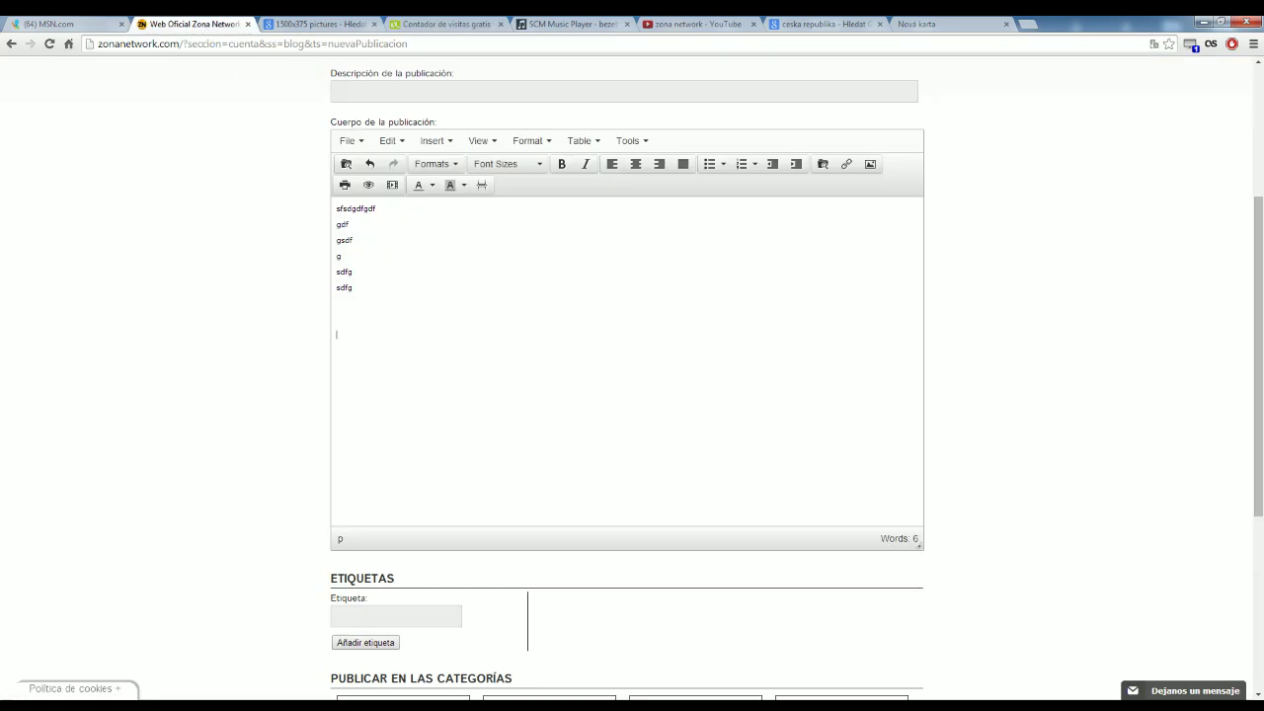
scroll(412, 330, up, 3)
click(406, 309)
text(sdafsdaf)
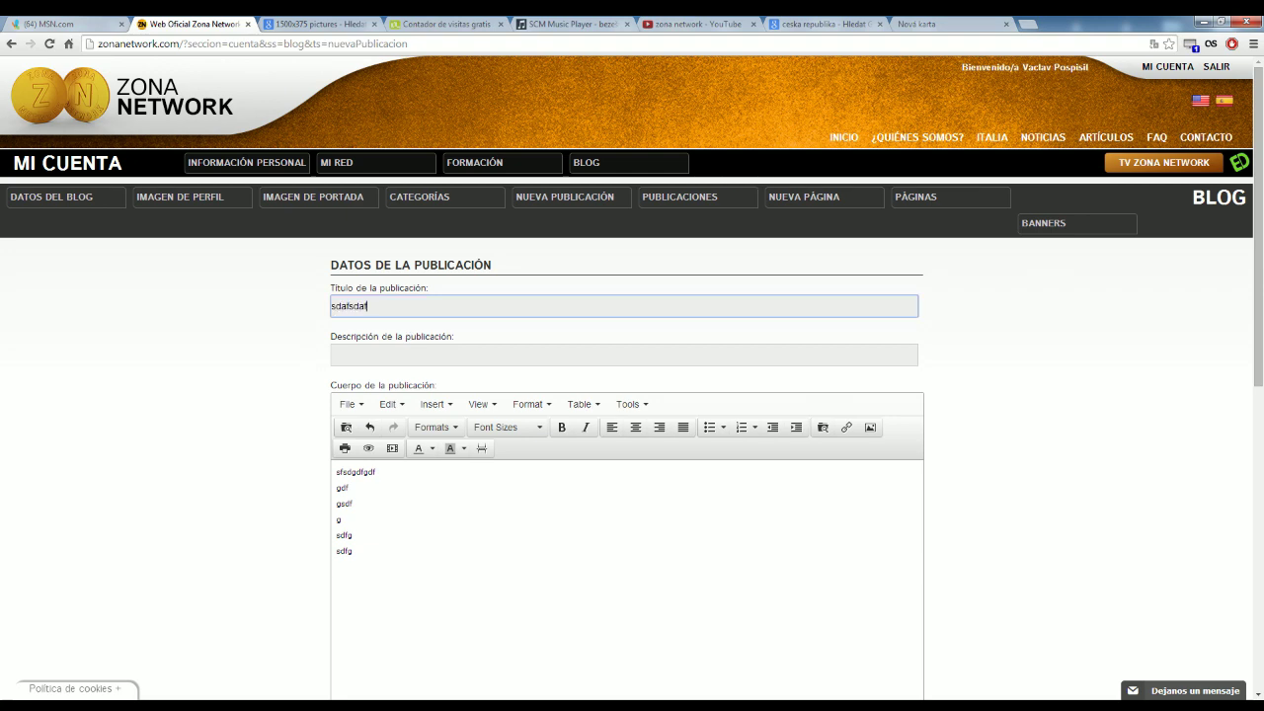
key(Tab)
text(fsdf)
scroll(438, 401, down, 4)
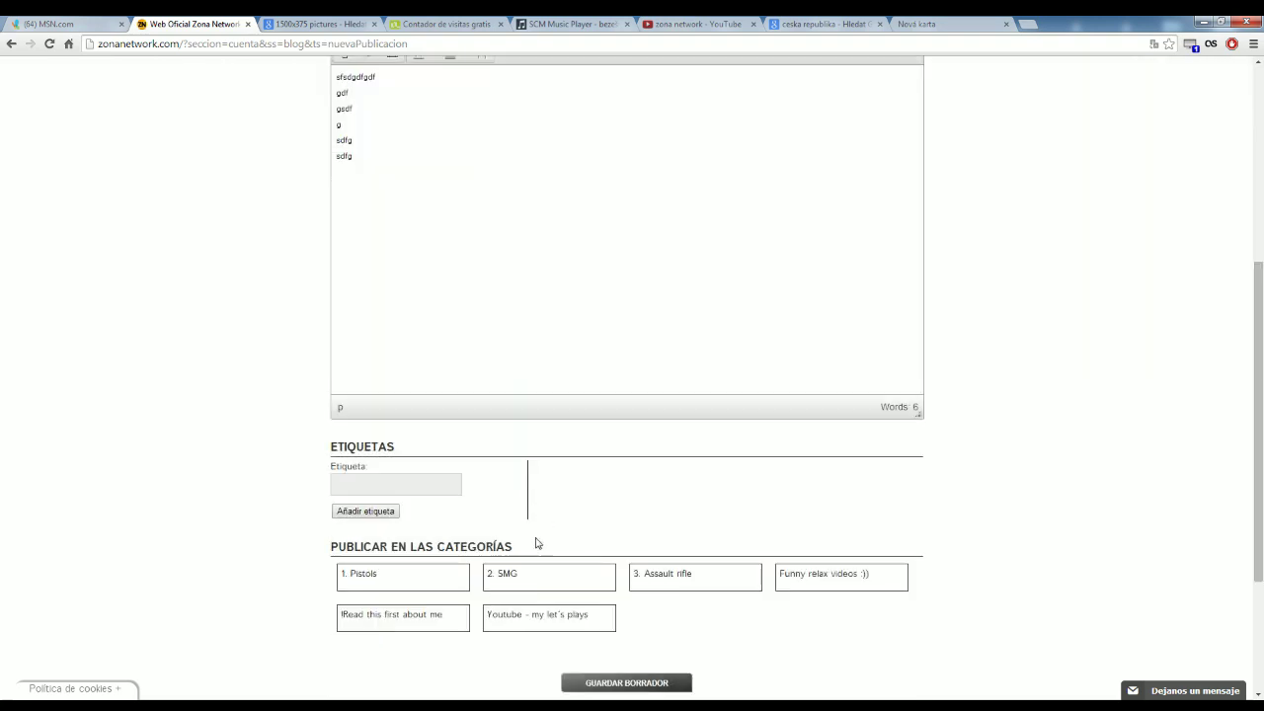
click(439, 582)
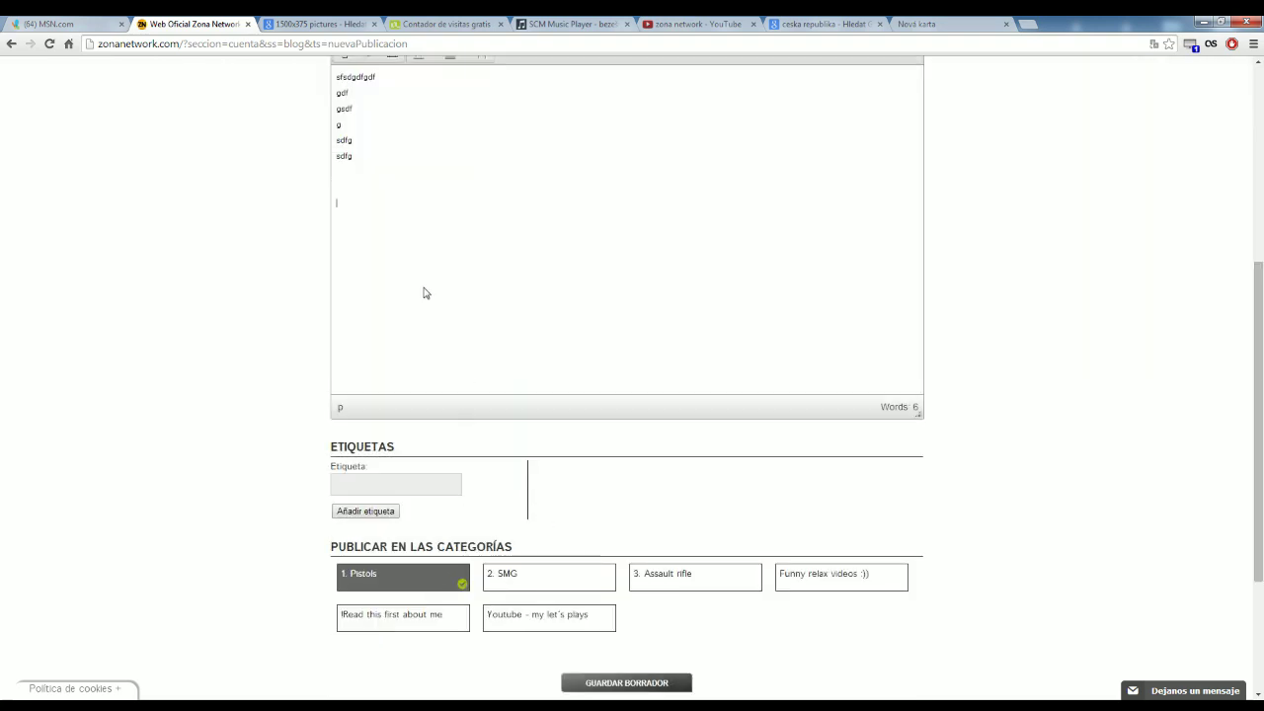
Step: Paste the visitor counter code below the sample text in the publication's body and publish it
key(ctrl+v)
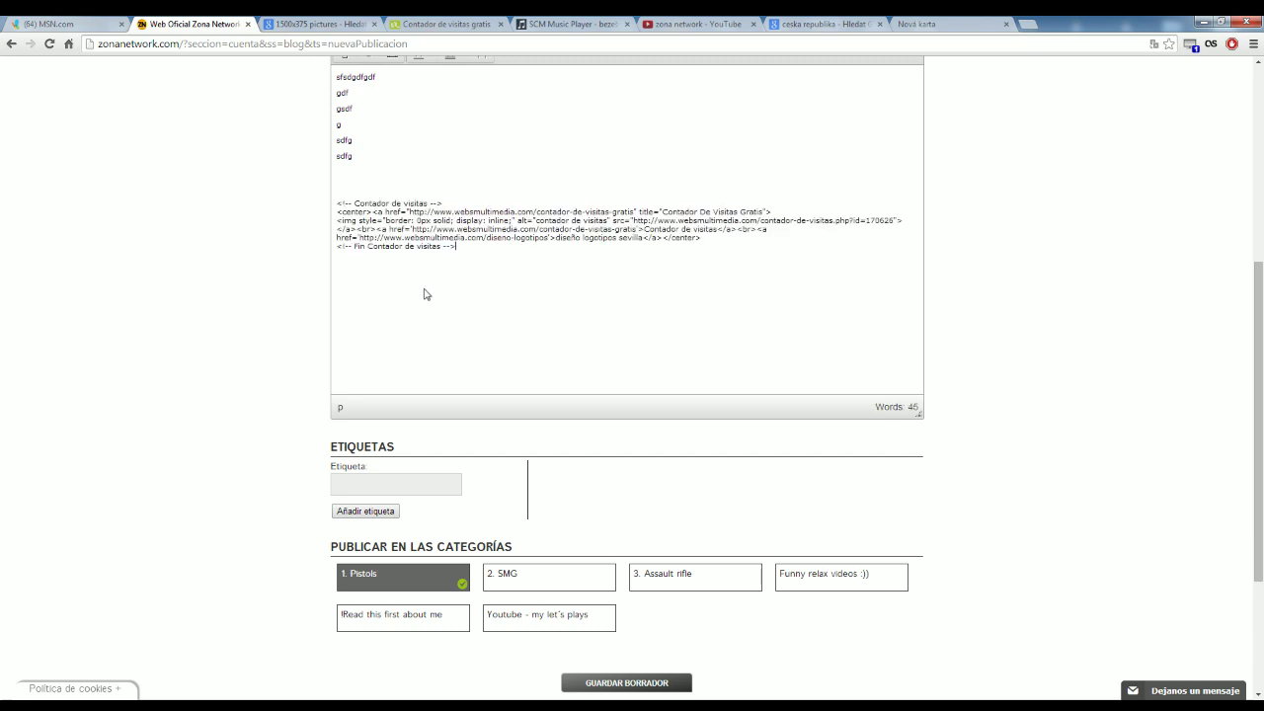
scroll(424, 293, up, 1)
drag(425, 292, 341, 206)
click(376, 335)
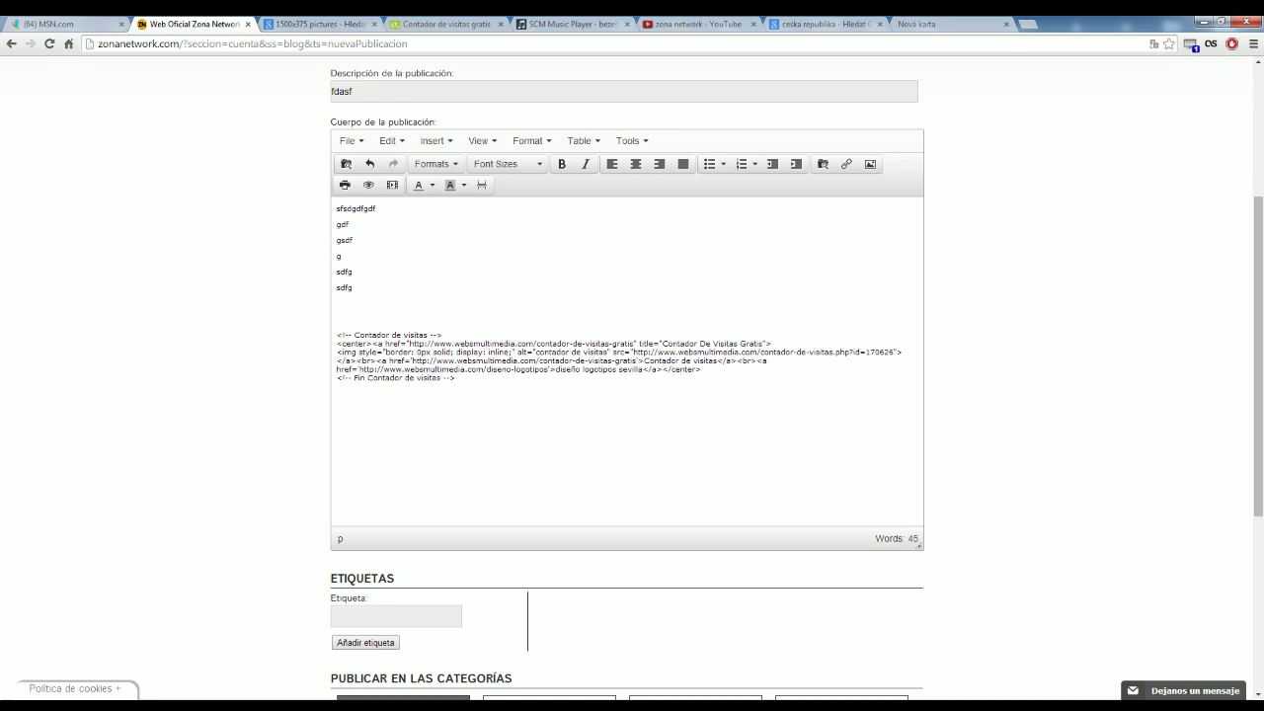
scroll(524, 384, down, 1)
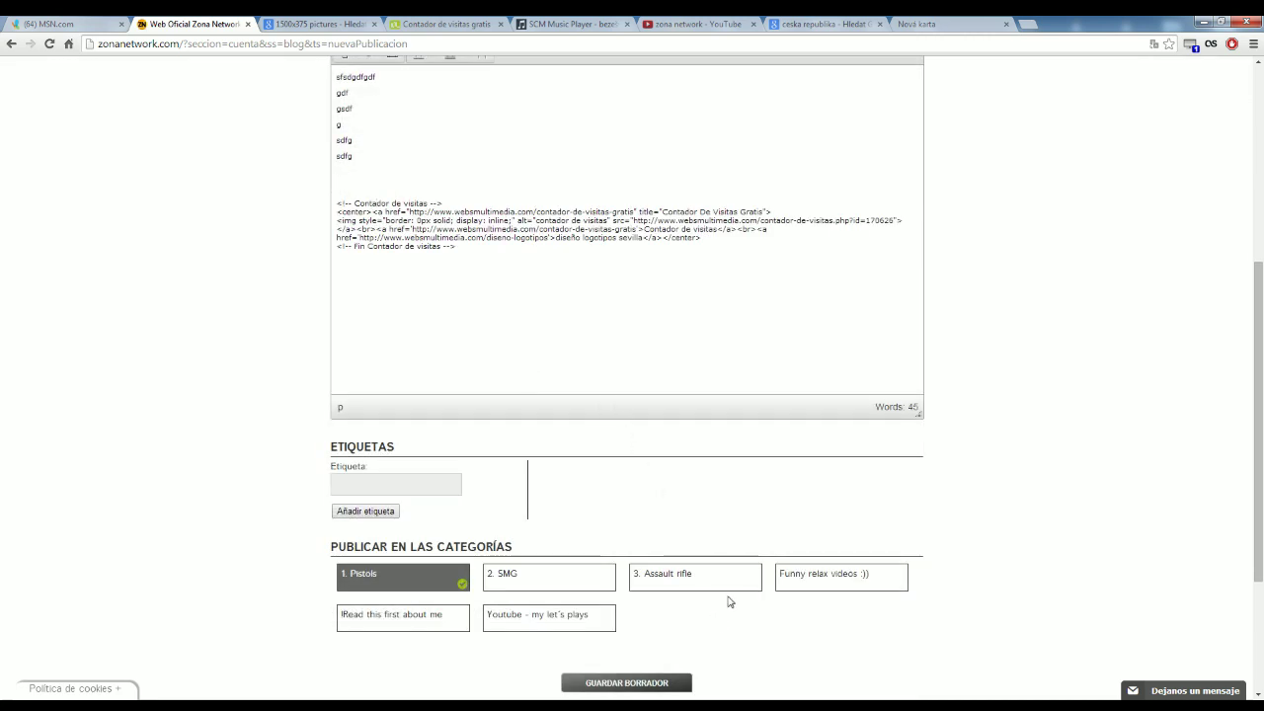
scroll(632, 691, down, 2)
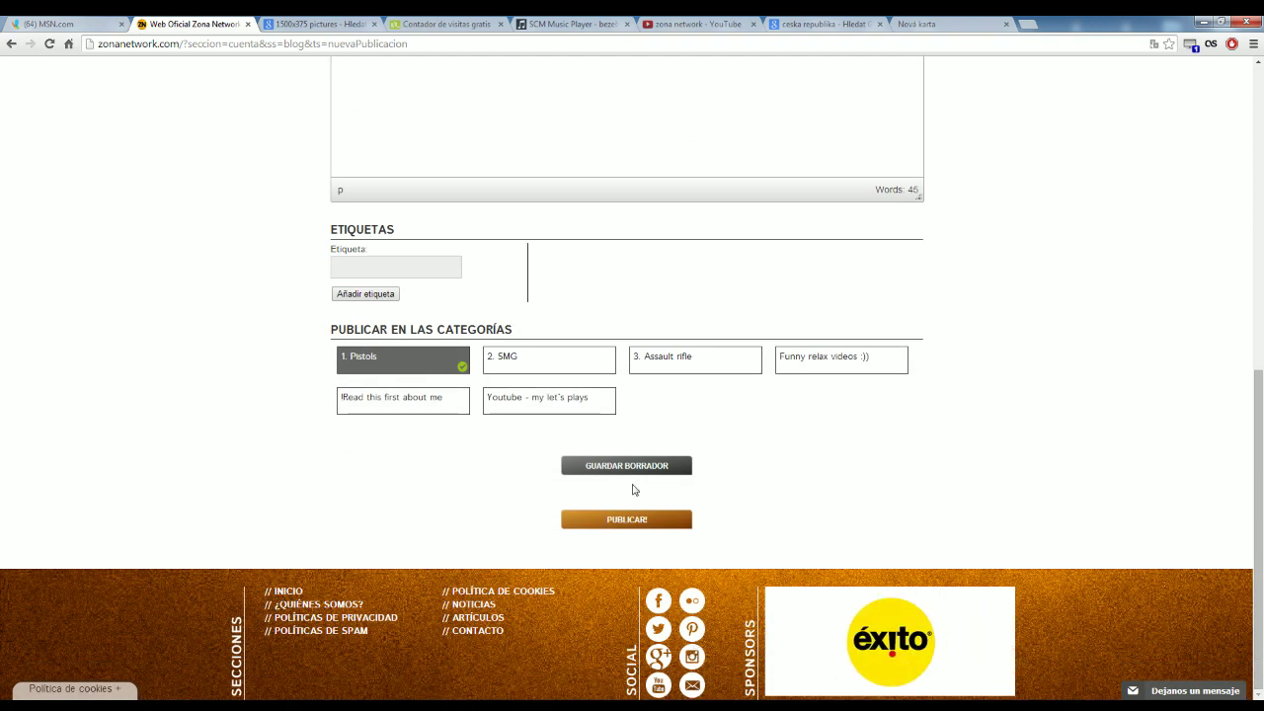
click(626, 521)
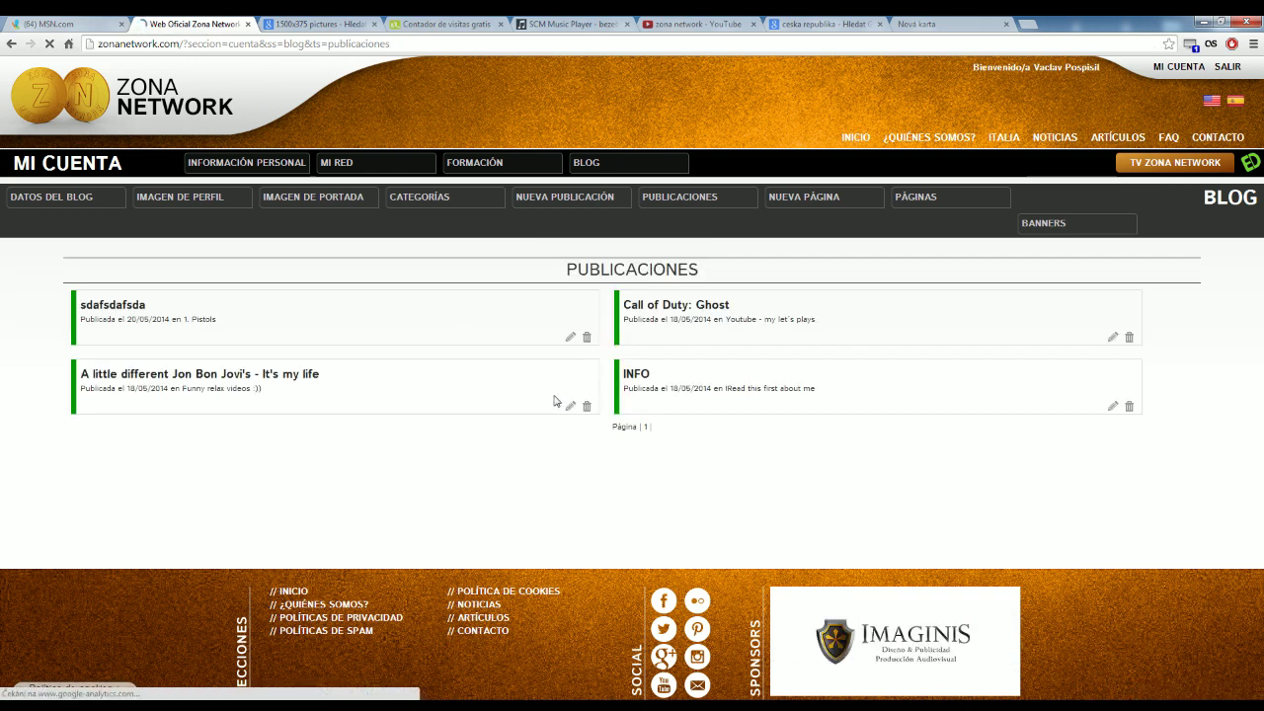
Step: Open the sdafsdafsda publication for editing and select the counter image in its body
click(570, 337)
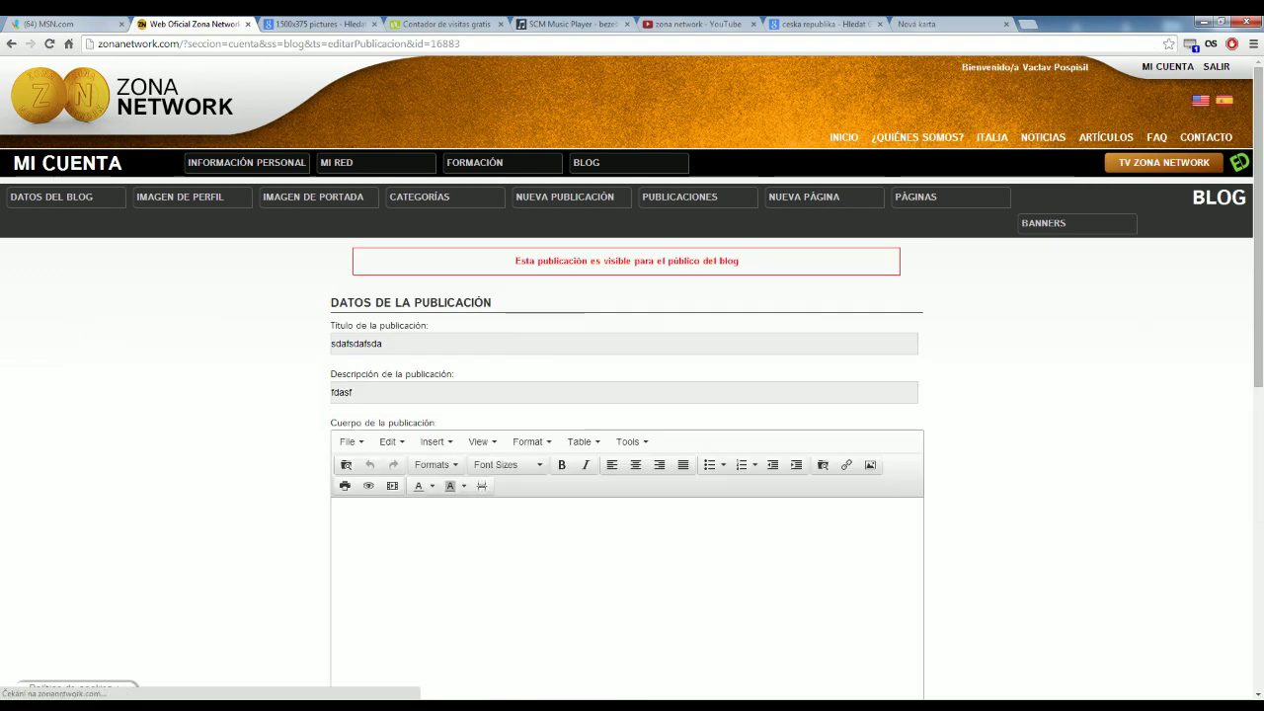
scroll(522, 338, down, 2)
scroll(632, 395, down, 2)
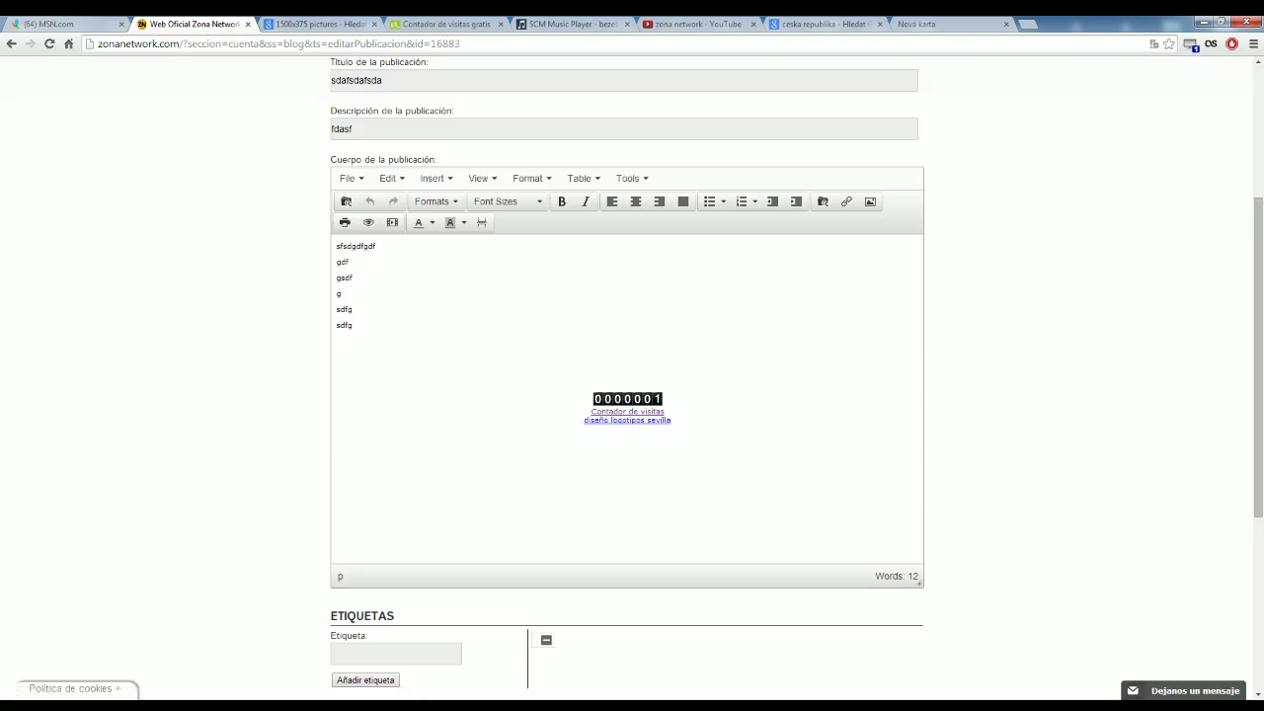
click(628, 398)
click(665, 411)
click(629, 398)
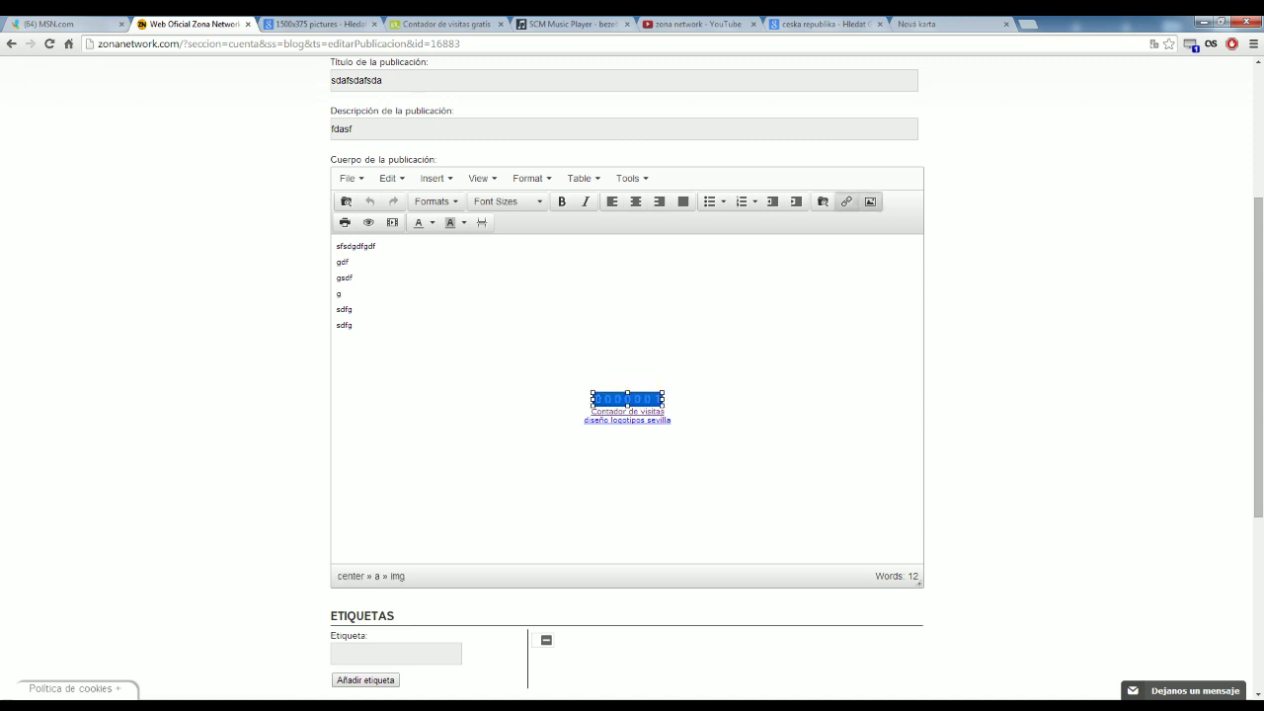
Step: Delete the "Contador de visitas" and "diseño logotipos sevilla" links under the counter and save the publication's changes
click(724, 447)
drag(671, 421, 577, 416)
key(Delete)
click(634, 448)
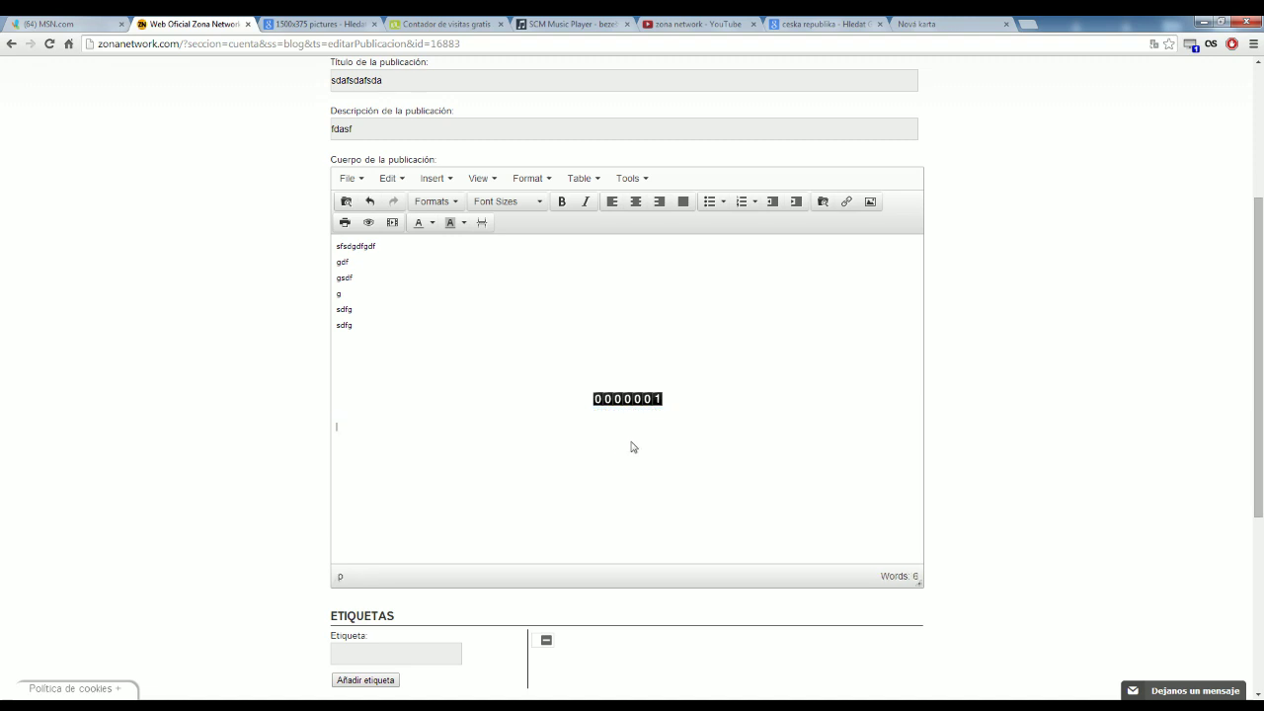
scroll(633, 447, down, 4)
click(638, 506)
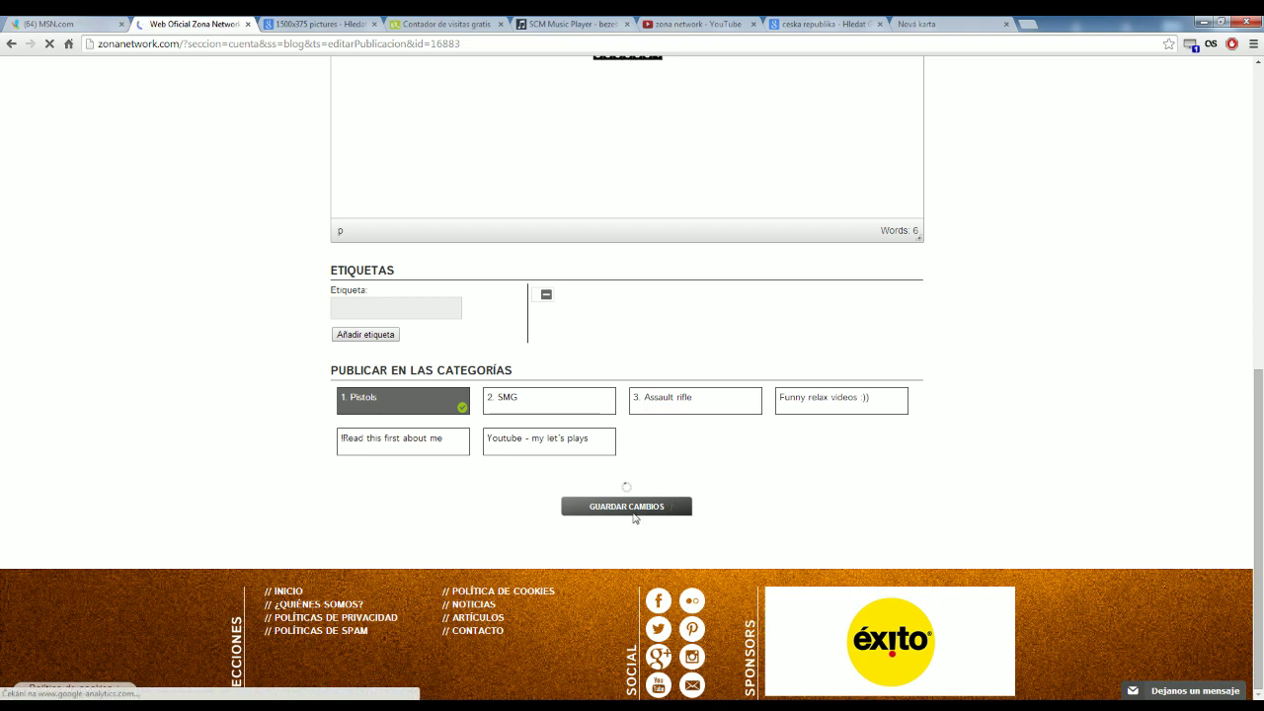
Step: Check the counter in the saved publication's body and open the 1. Pistols category on the public blog in Firefox
scroll(651, 454, down, 4)
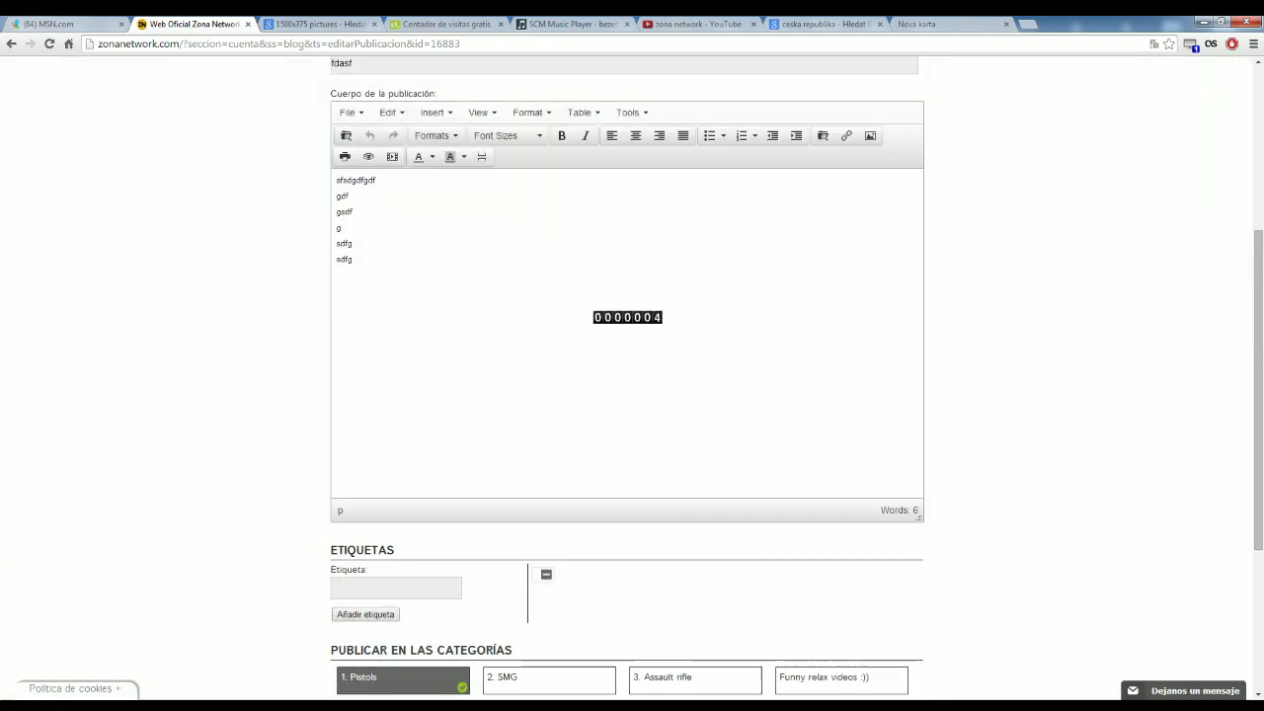
scroll(642, 464, down, 3)
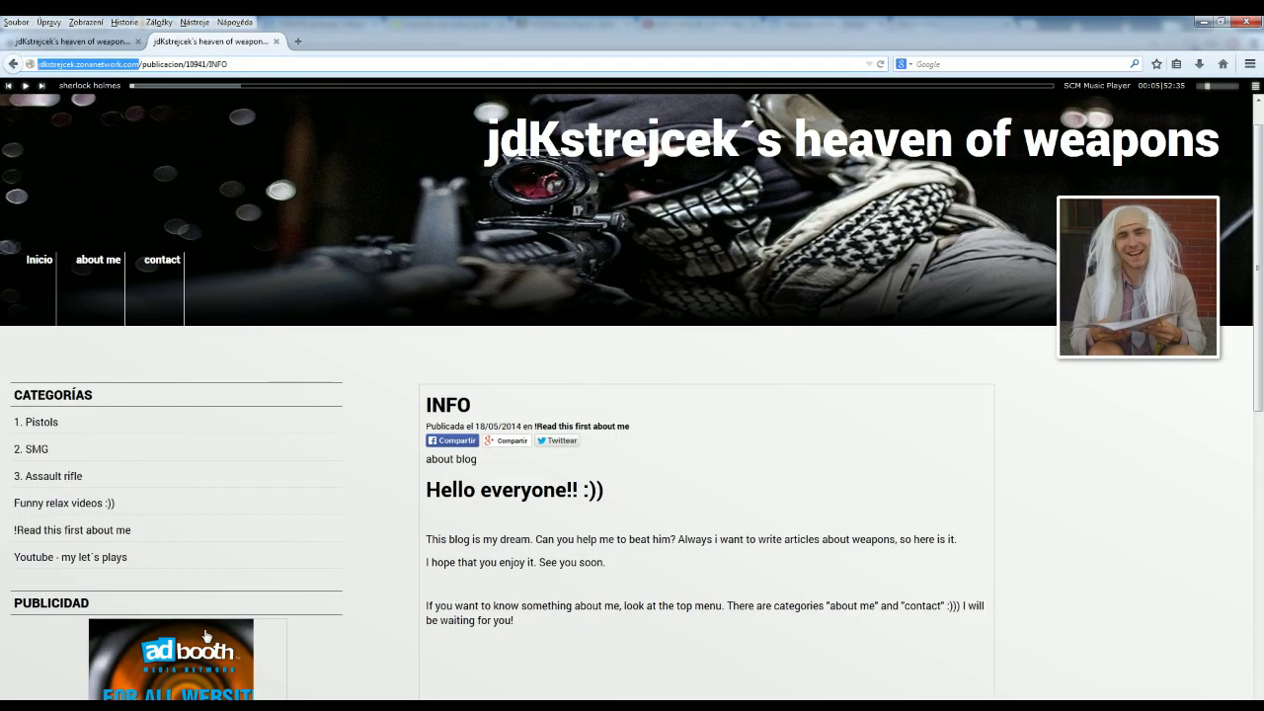
click(49, 425)
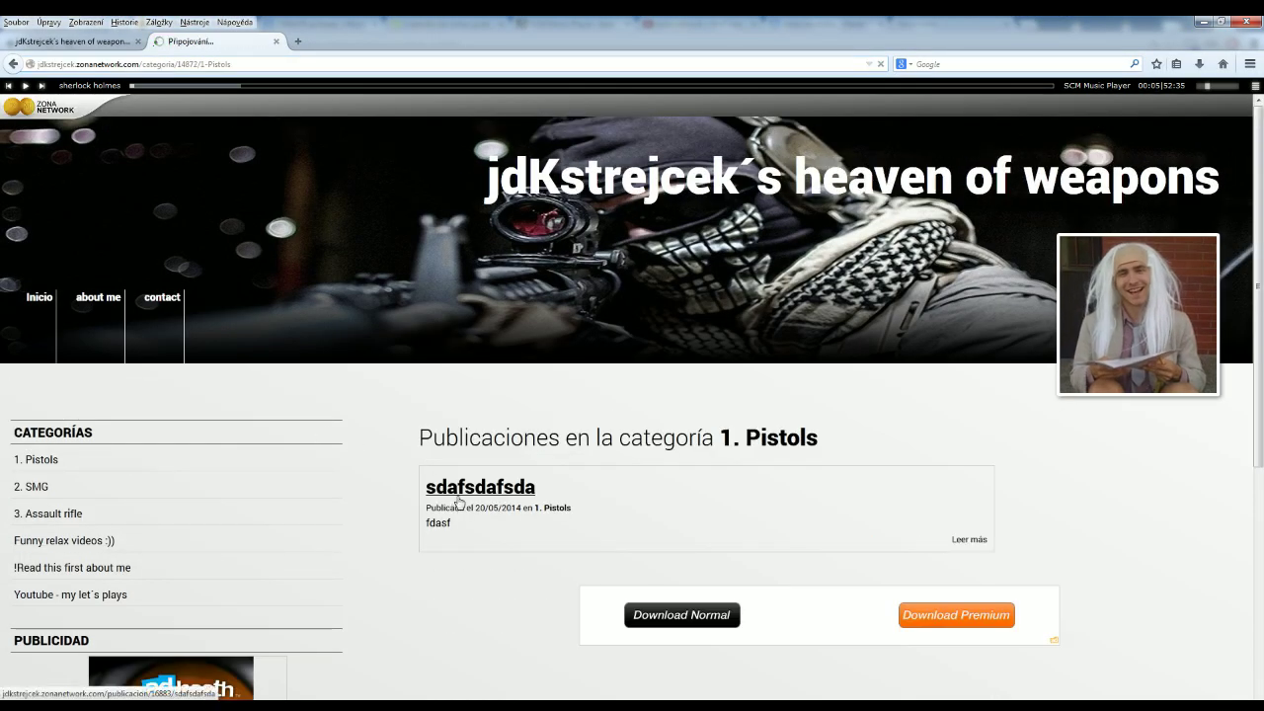
Step: Open the sdafsdafsda publication on the public blog and compare its visitor counter with the one in the publication editor's body
click(474, 488)
scroll(736, 415, down, 3)
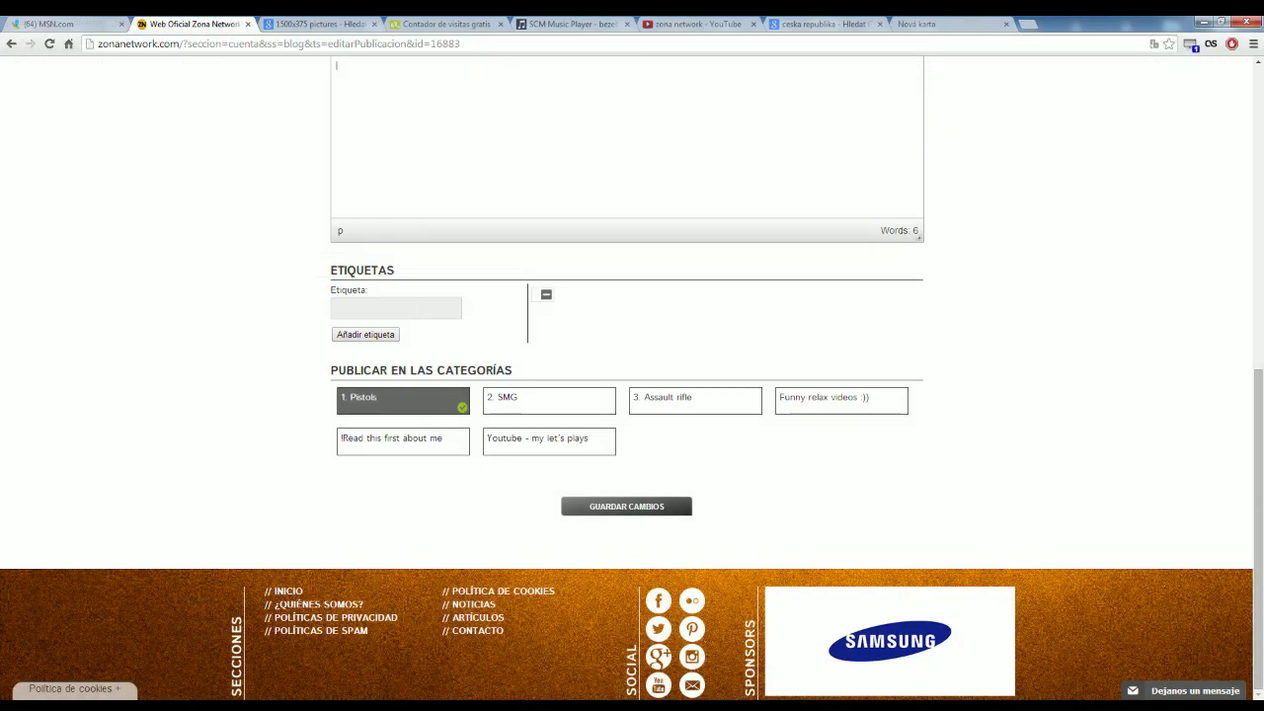
scroll(671, 265, up, 10)
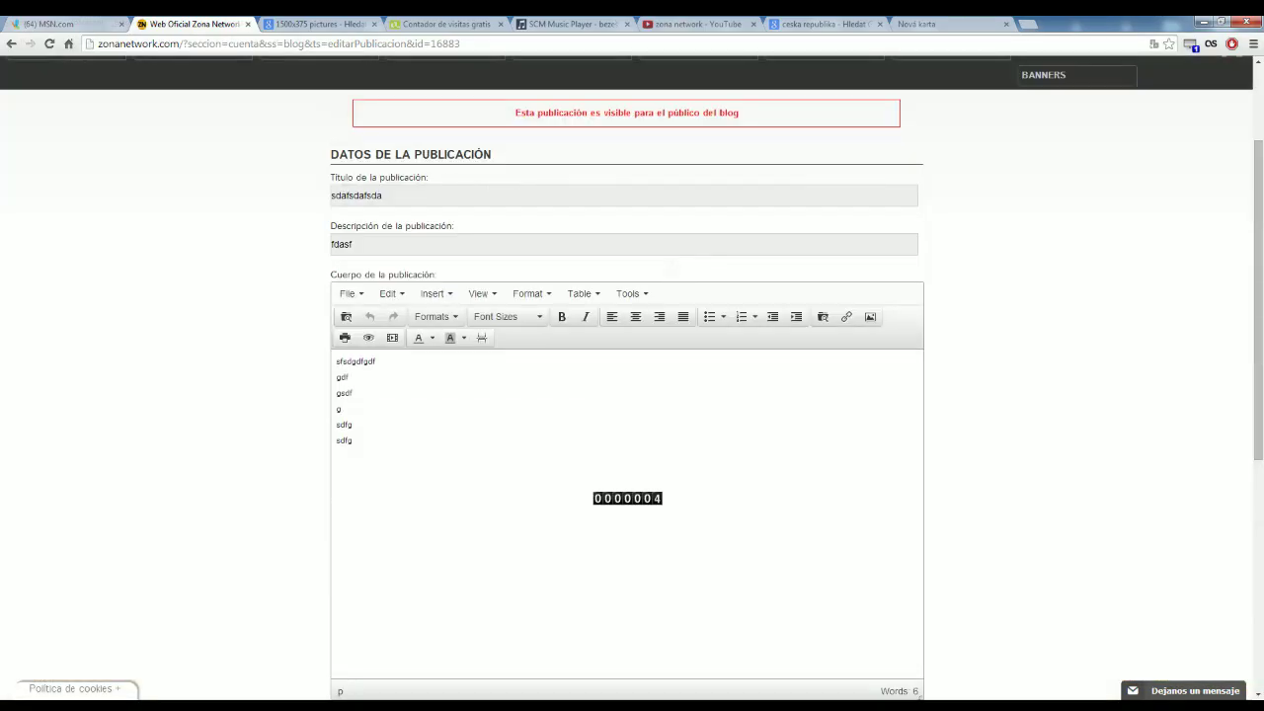
click(640, 444)
click(643, 502)
scroll(834, 575, down, 1)
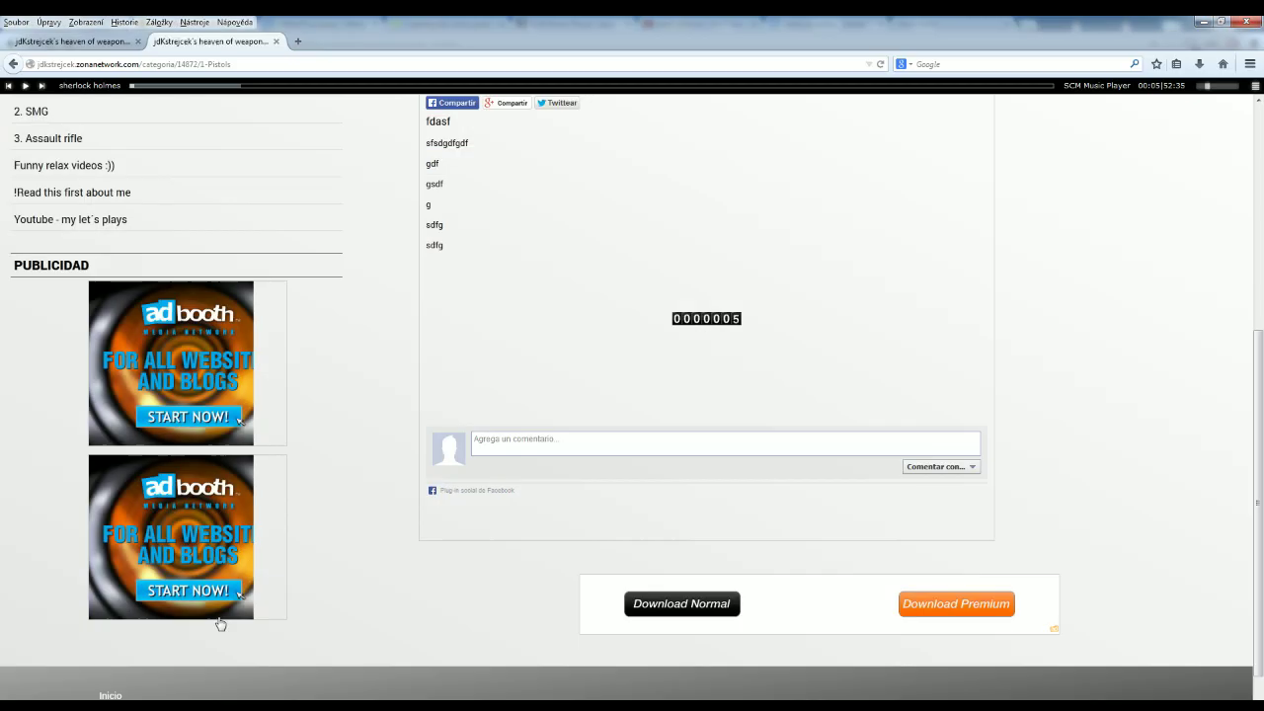
scroll(152, 336, up, 5)
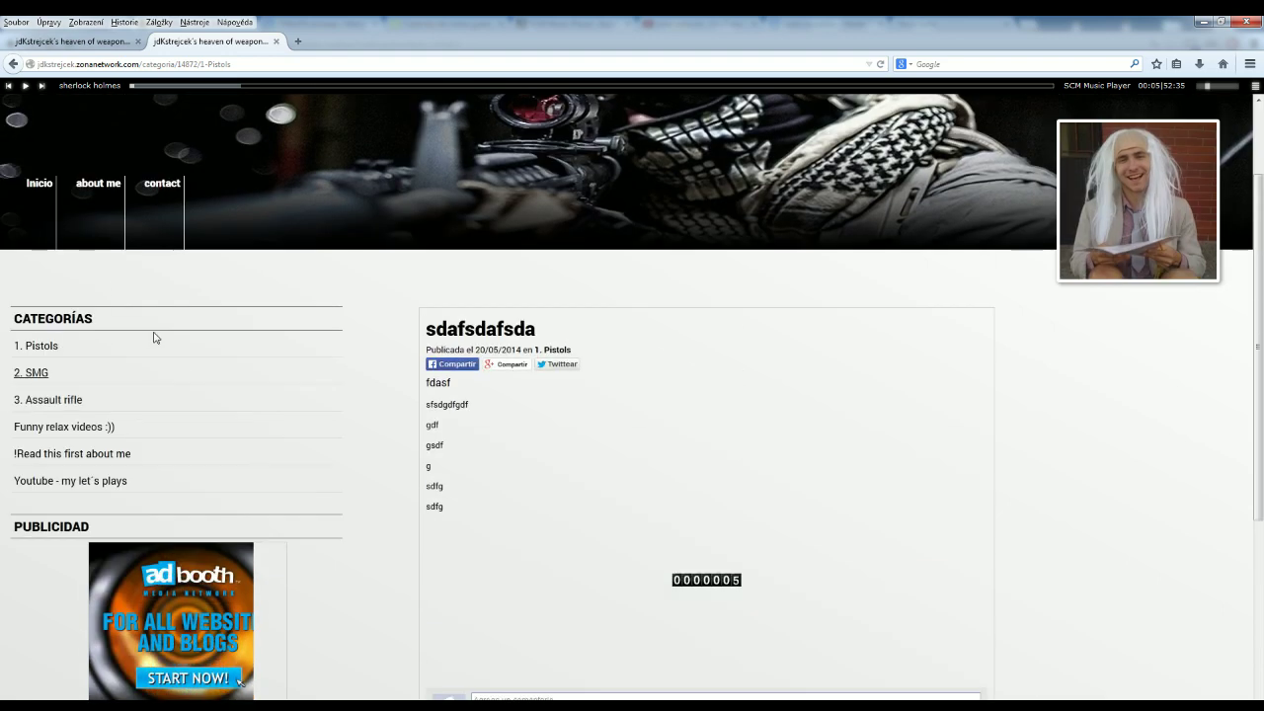
Step: Open the blog's 1. Pistols category and about me page, testing the music player's play, pause and next-song controls
click(43, 353)
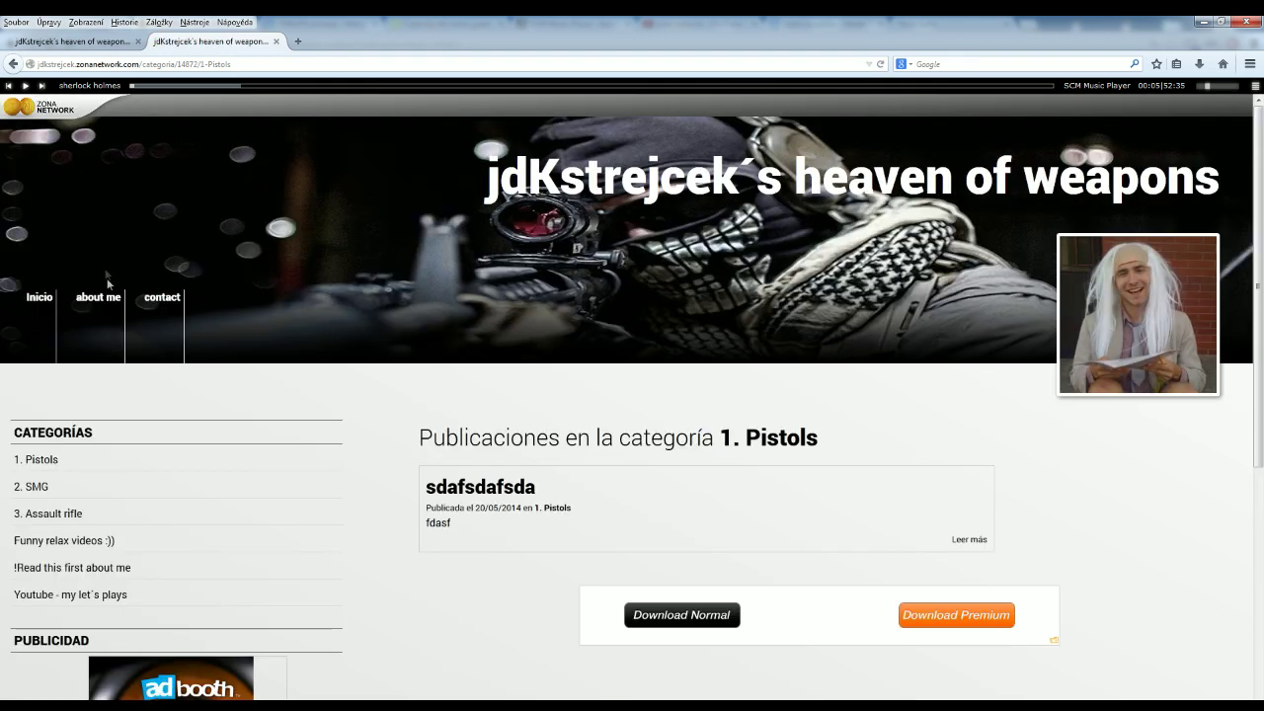
click(107, 299)
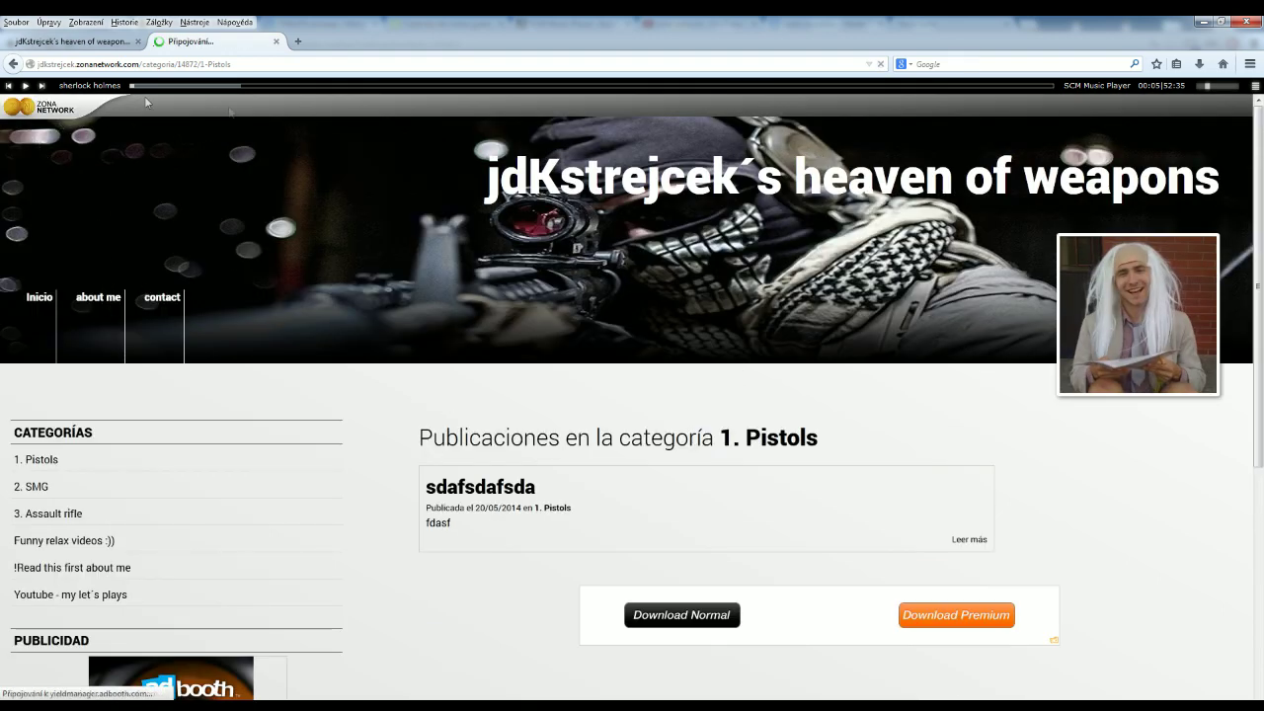
click(27, 87)
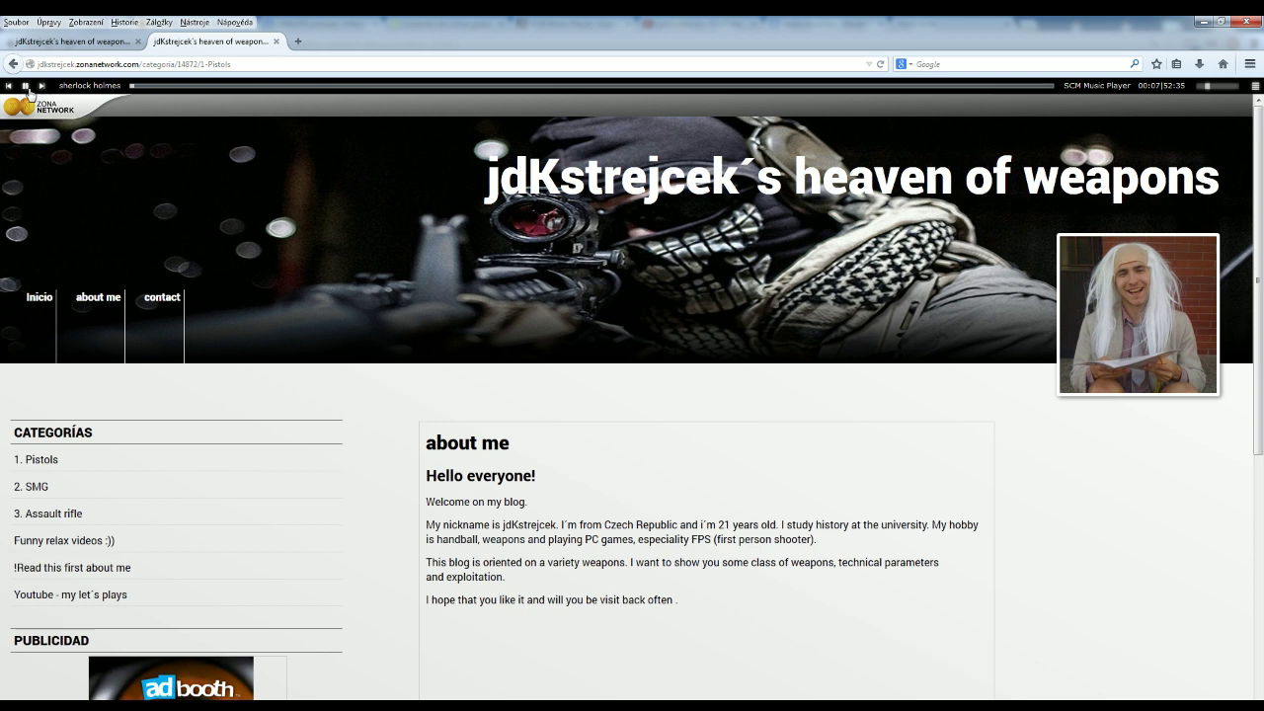
click(27, 87)
click(42, 86)
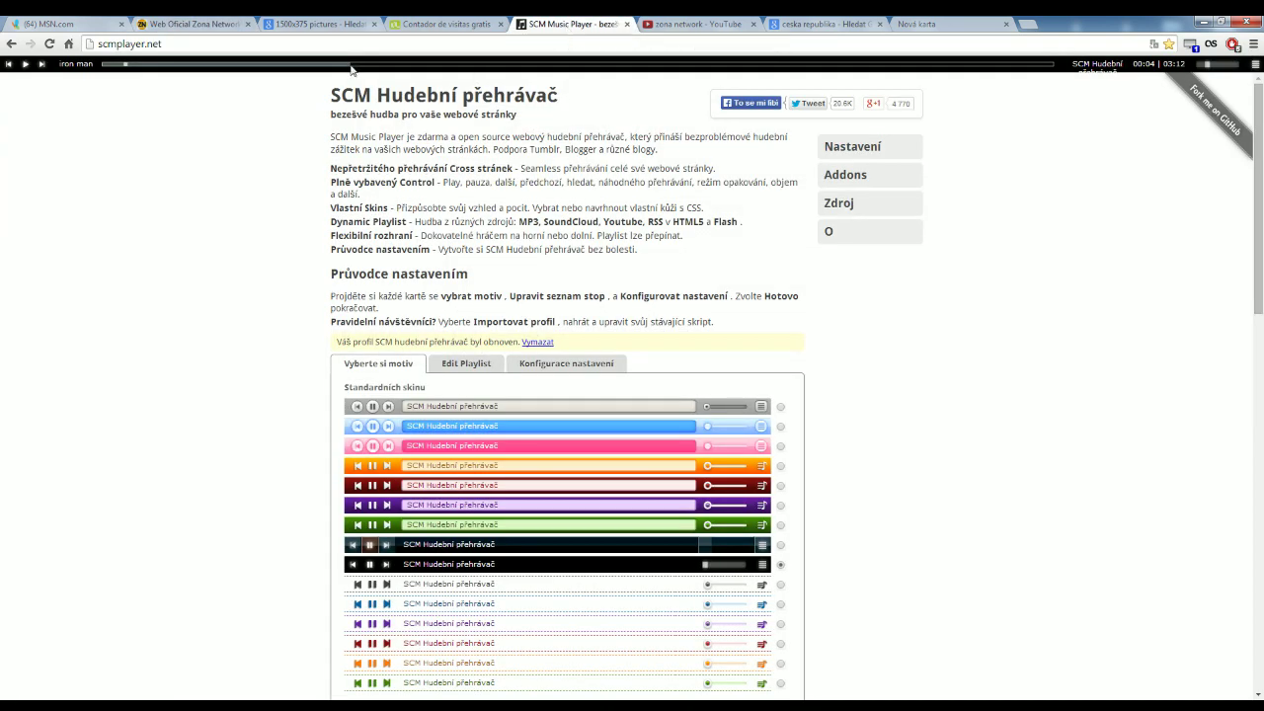
Step: Switch to scmplayer.net in Chrome, try the grey standard skin and continue to the playlist
click(138, 44)
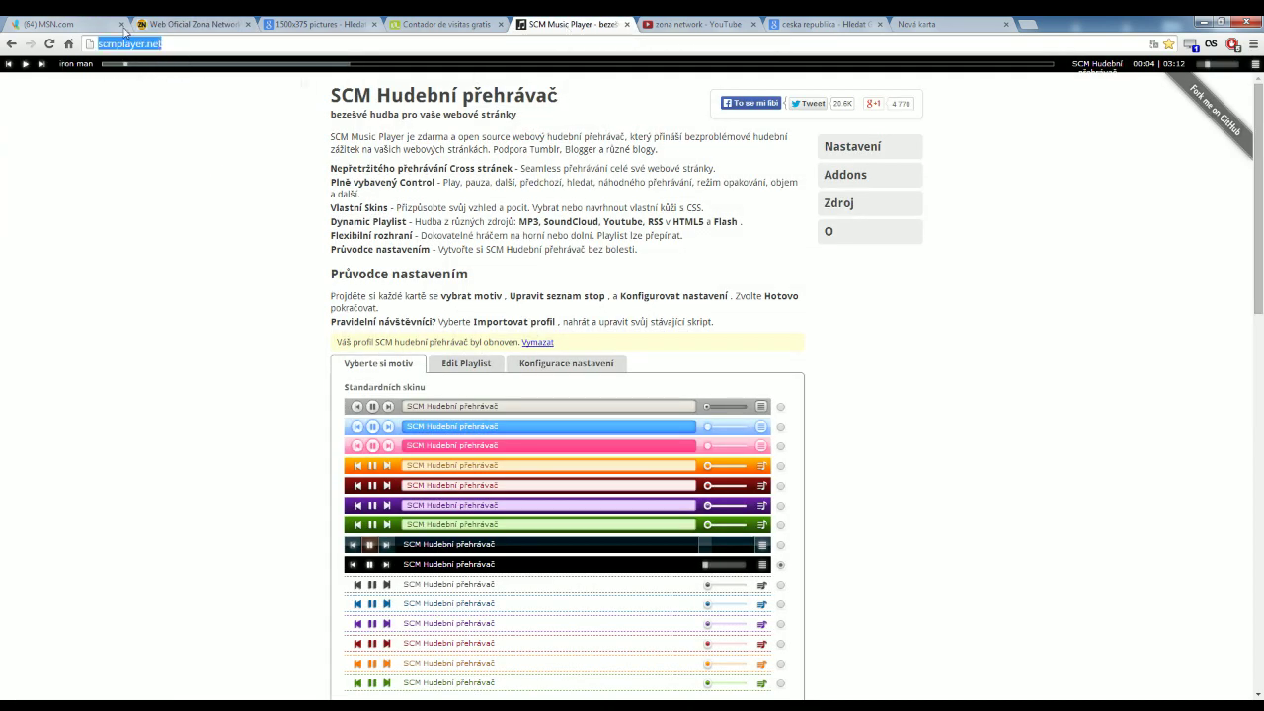
scroll(615, 487, down, 5)
scroll(471, 299, up, 3)
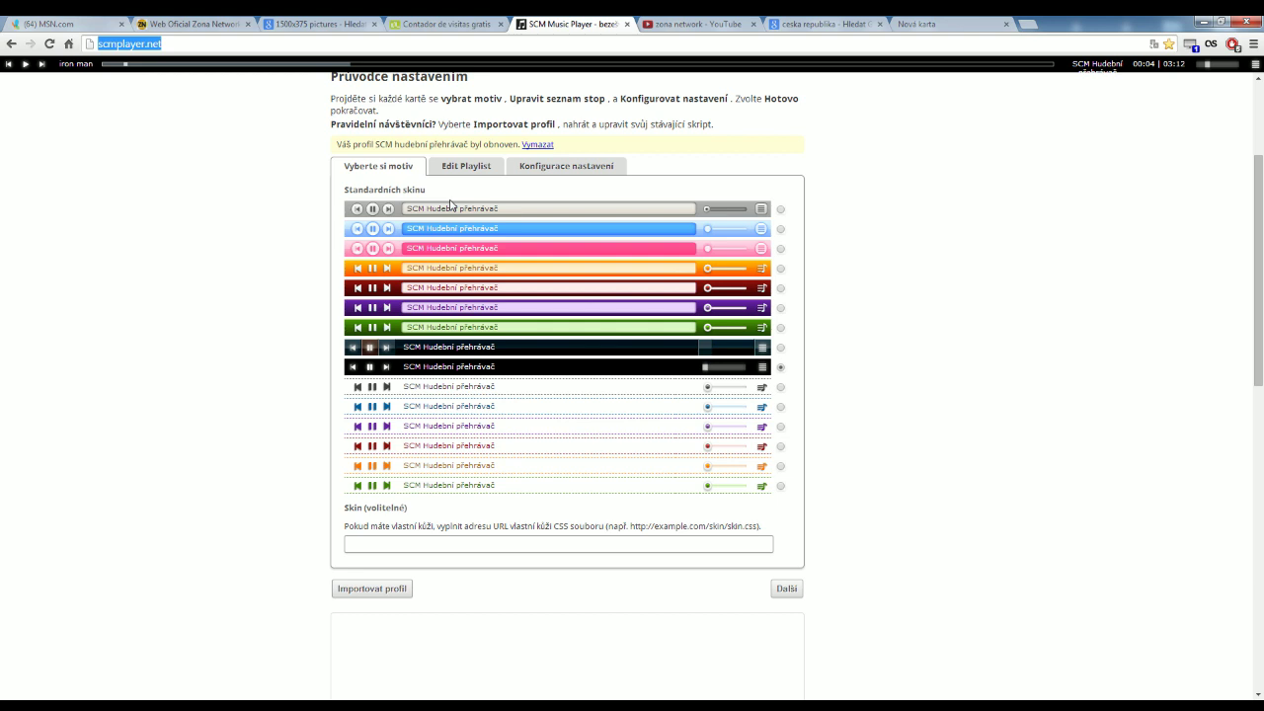
click(781, 209)
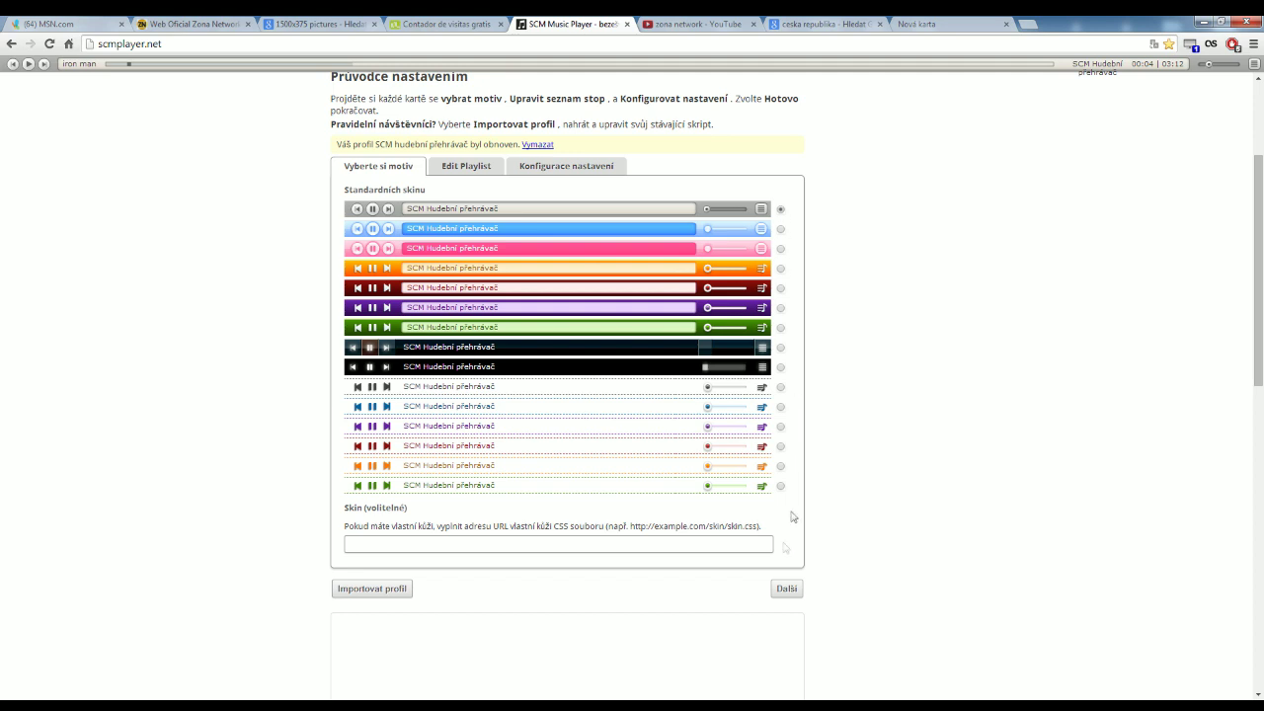
click(785, 592)
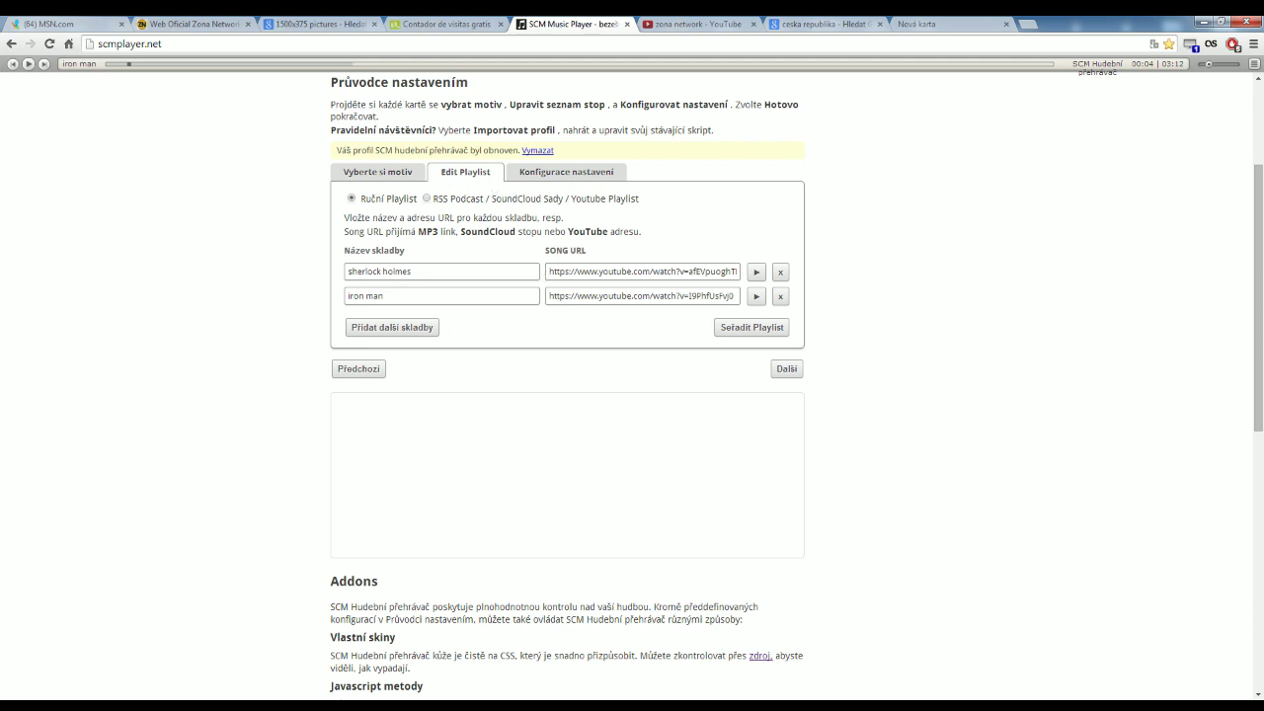
Step: Return to the skin selection, choose the plain black standard skin and continue to the playlist's song title and URL fields
click(378, 173)
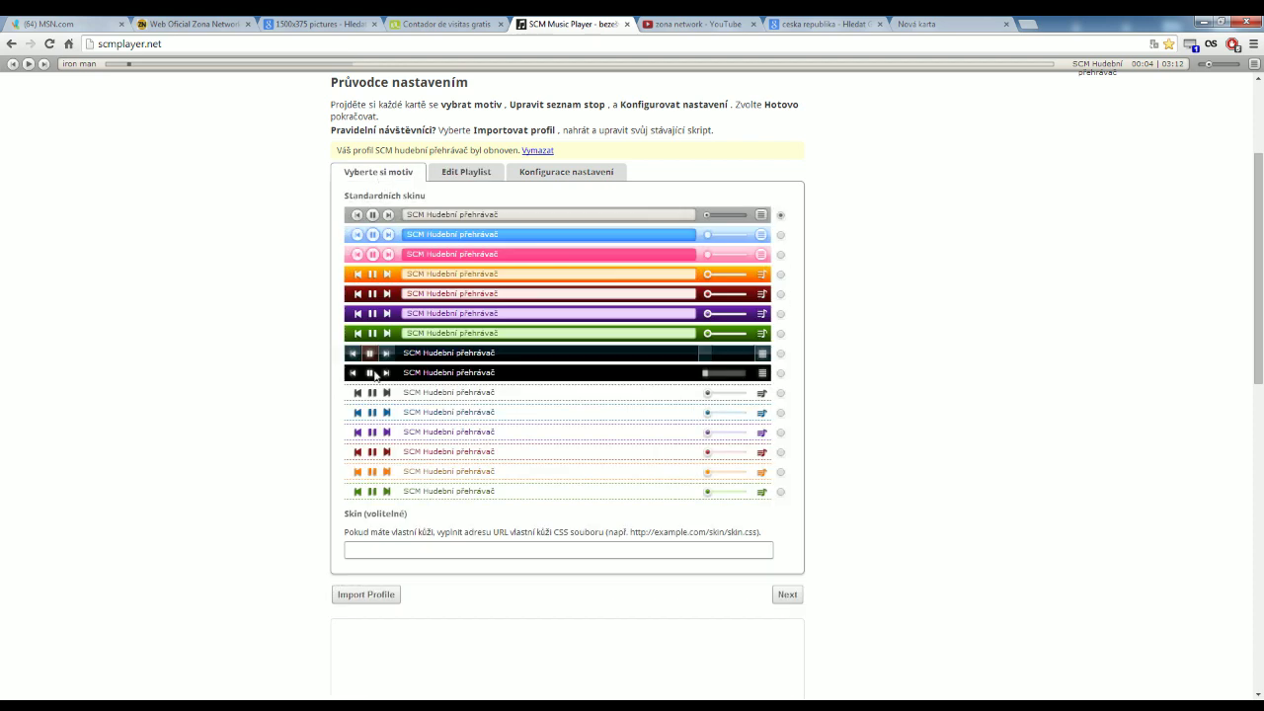
click(780, 374)
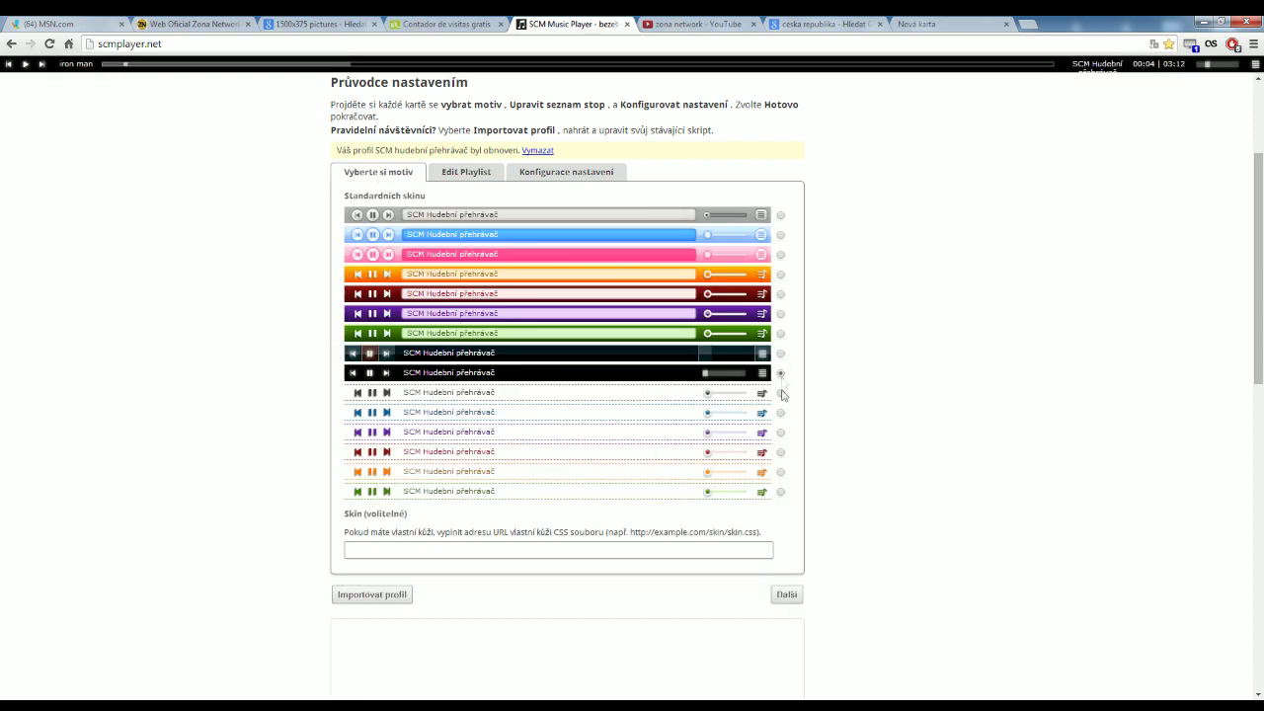
click(786, 594)
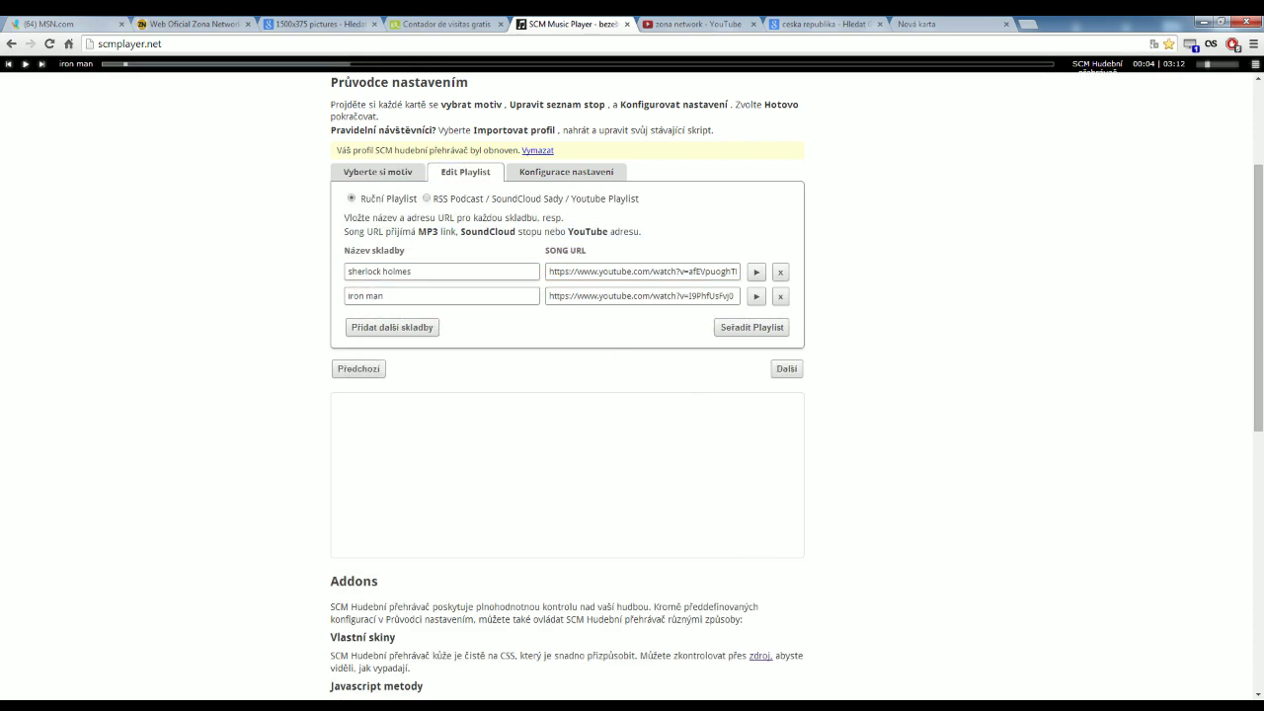
drag(349, 251, 602, 271)
mouse_move(558, 218)
Step: Search YouTube for "klus cesta" and open the video "Kryštof - Cesta ft. Tomáš Klus"
click(724, 26)
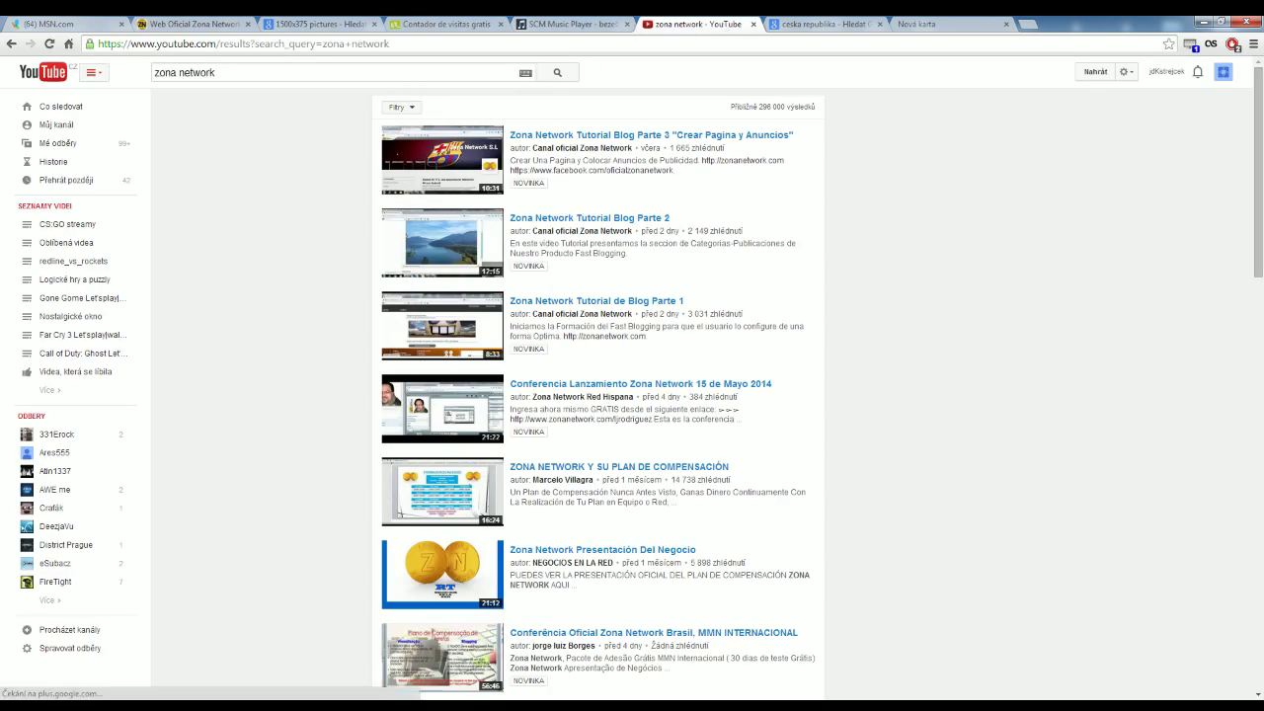
drag(215, 72, 111, 77)
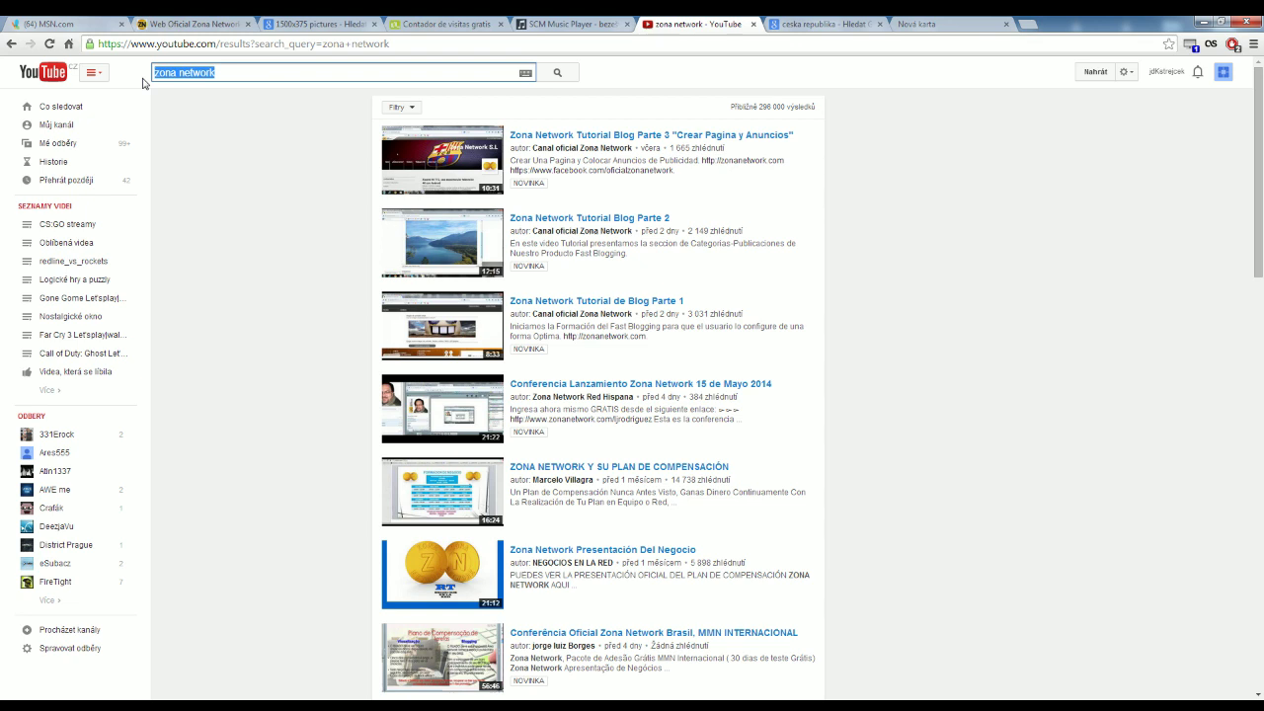
text(klus)
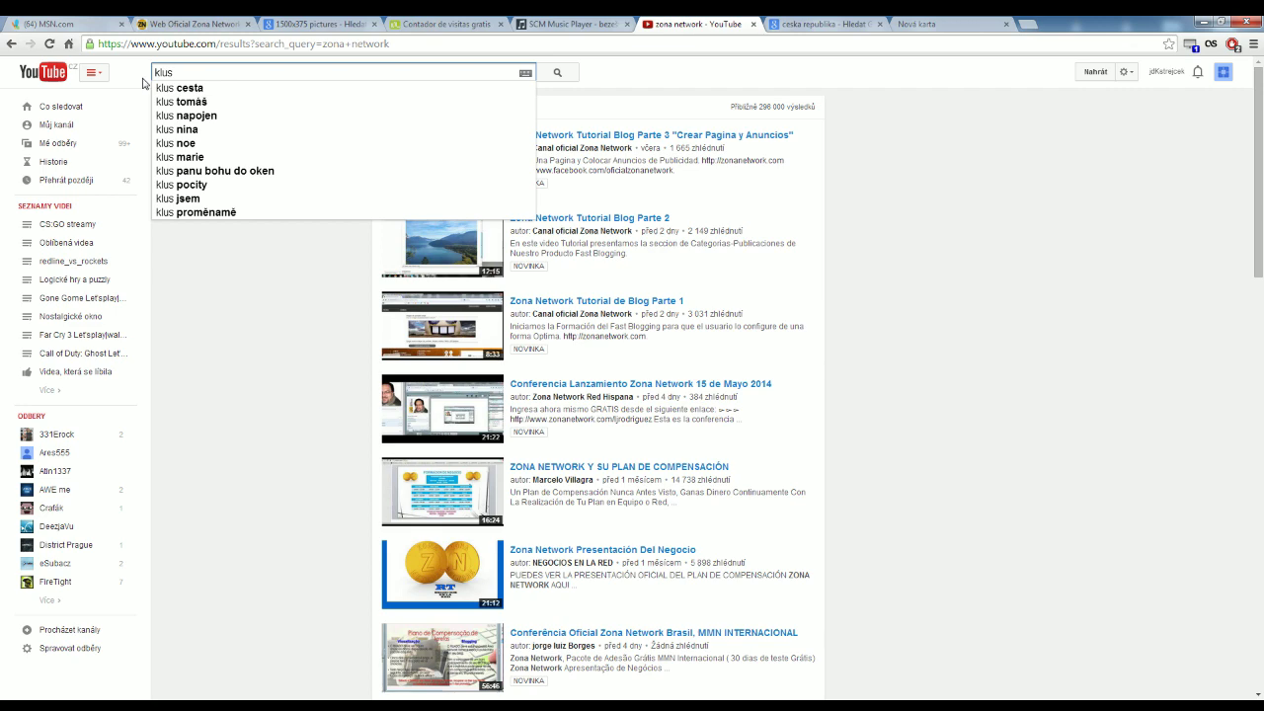
key(Down)
key(Return)
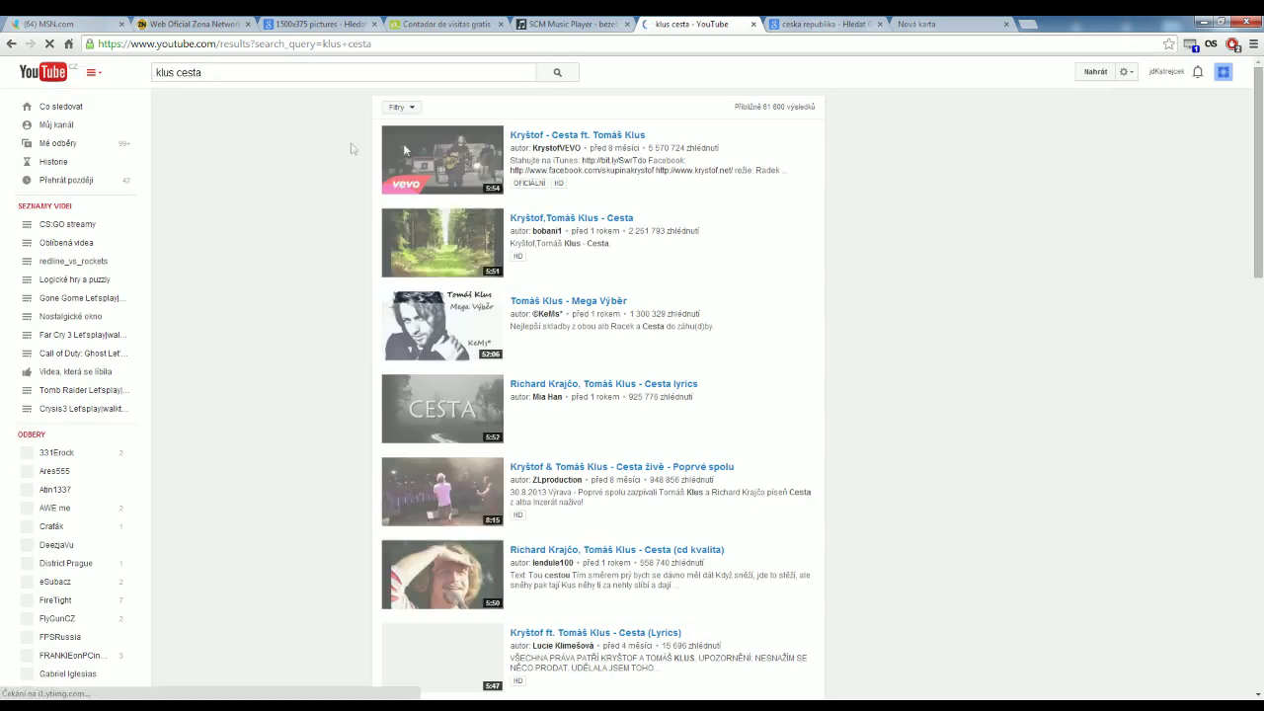
click(457, 129)
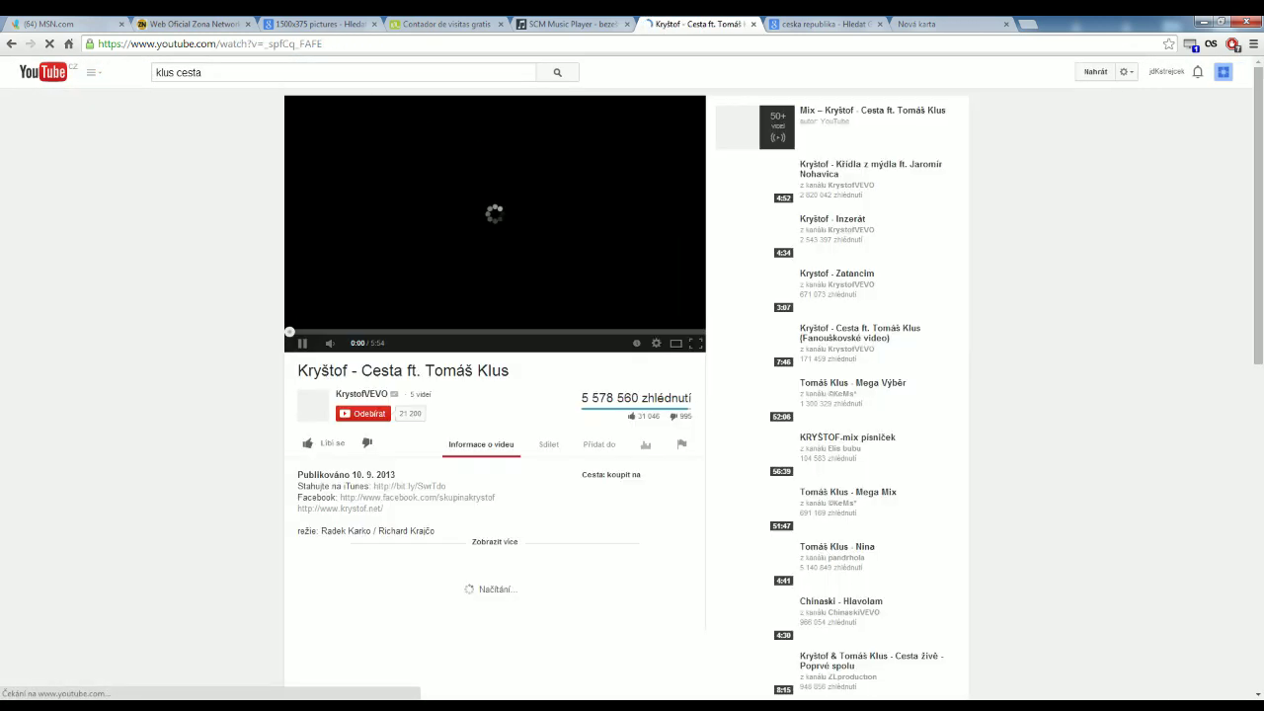
Step: Copy the YouTube video's address and paste it over the song URL of the first playlist entry in SCM Music Player
click(252, 43)
click(574, 23)
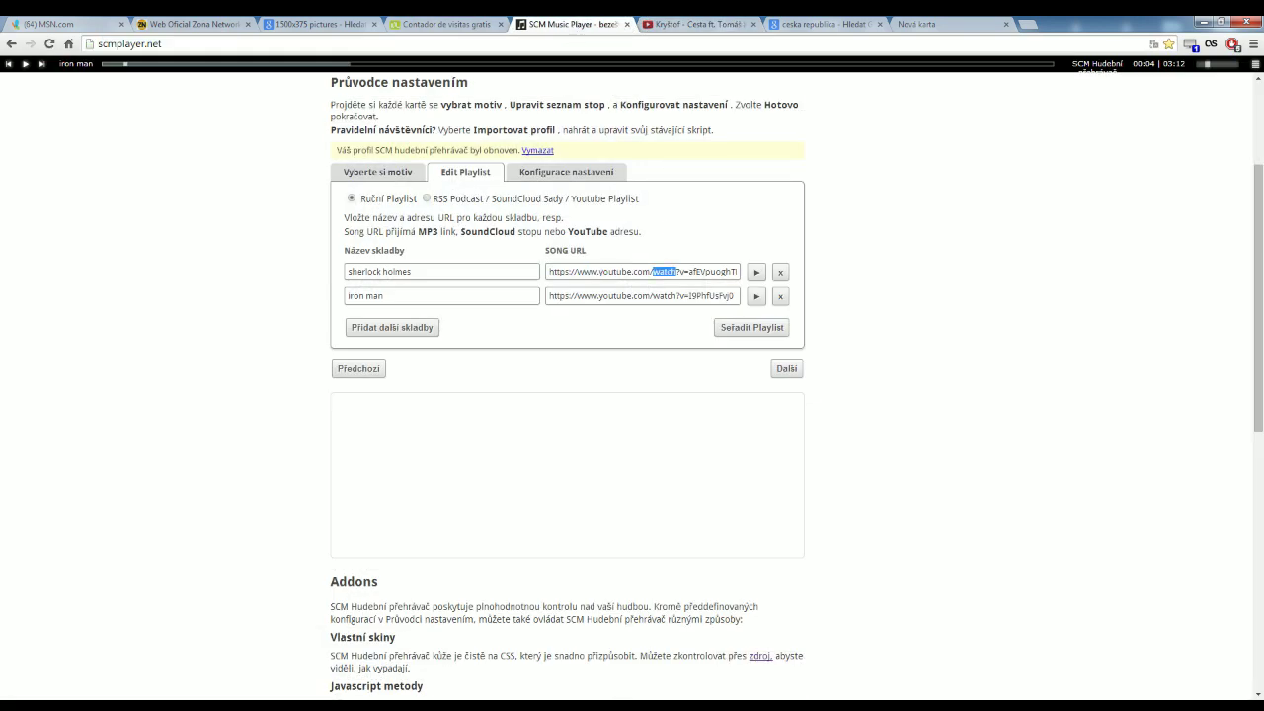
key(ctrl+a)
key(ctrl+v)
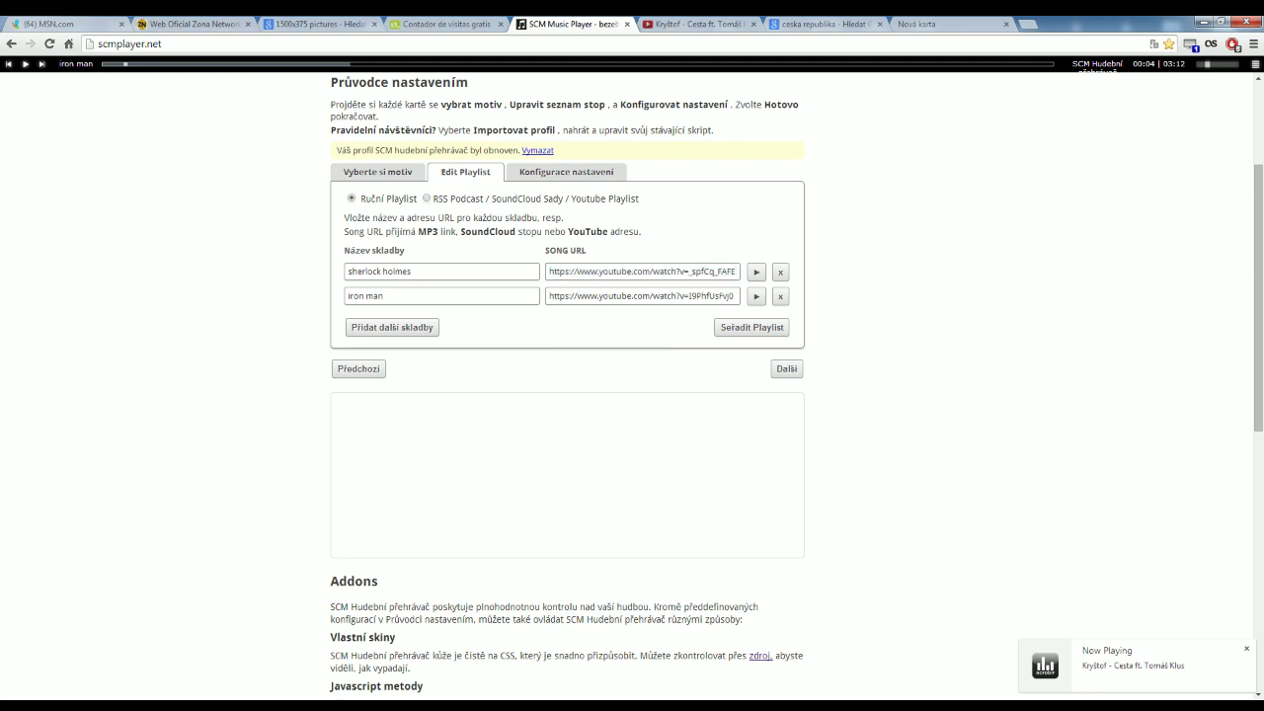
Step: Clear the song title of the first playlist entry
key(shift+Tab)
text(k)
key(BackSpace)
key(BackSpace)
key(BackSpace)
key(BackSpace)
key(BackSpace)
key(BackSpace)
key(BackSpace)
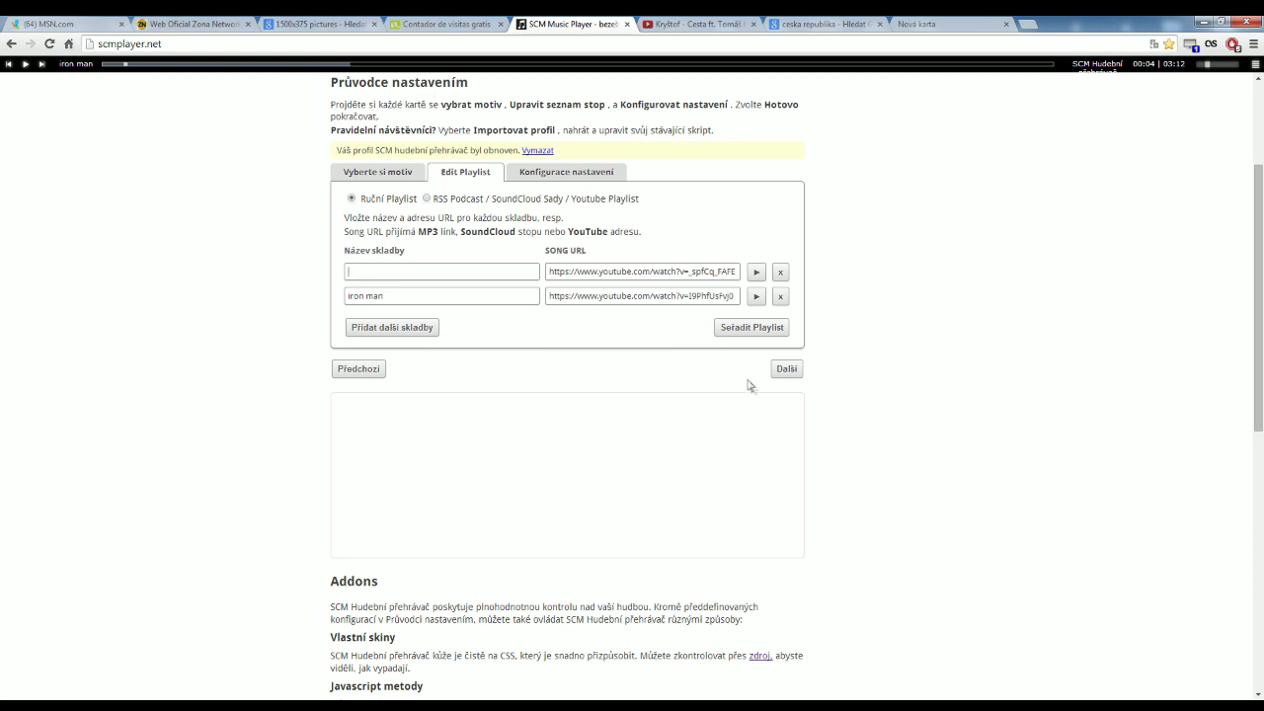
Step: Add several batches of empty song rows to the playlist and continue to the player's settings configuration
click(410, 329)
click(413, 455)
click(408, 578)
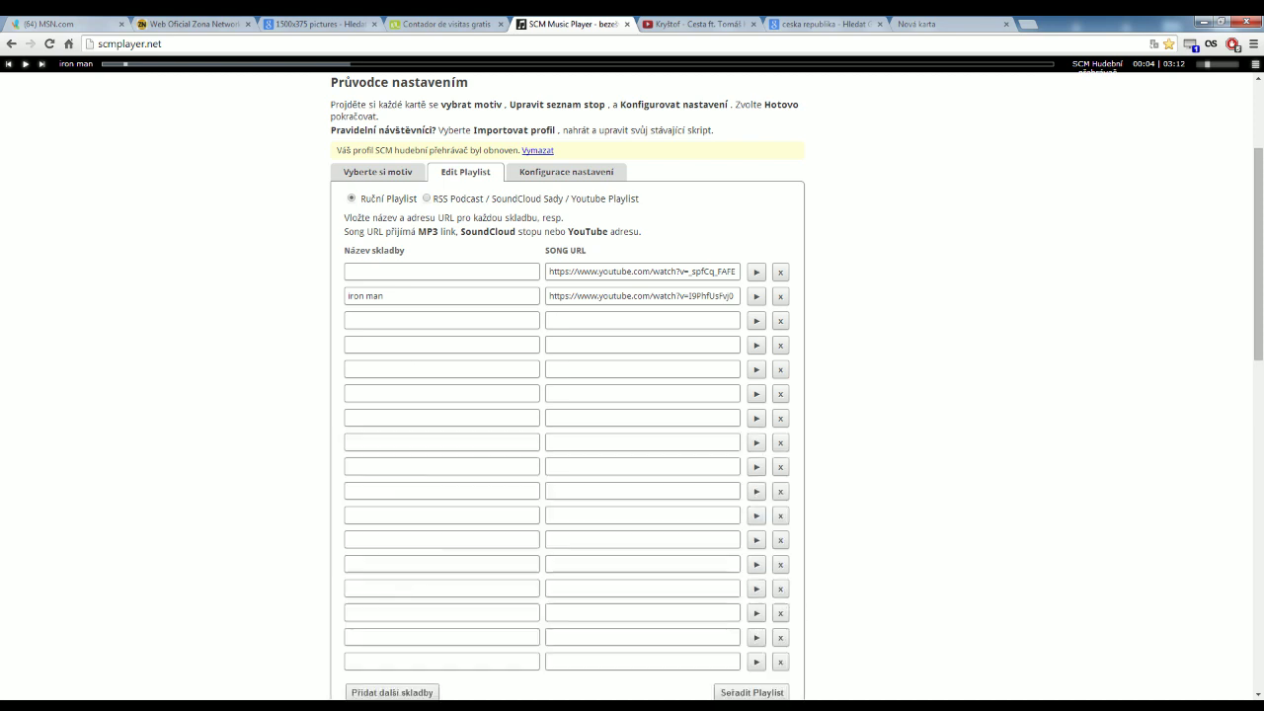
scroll(412, 677, down, 1)
click(408, 628)
scroll(740, 509, down, 3)
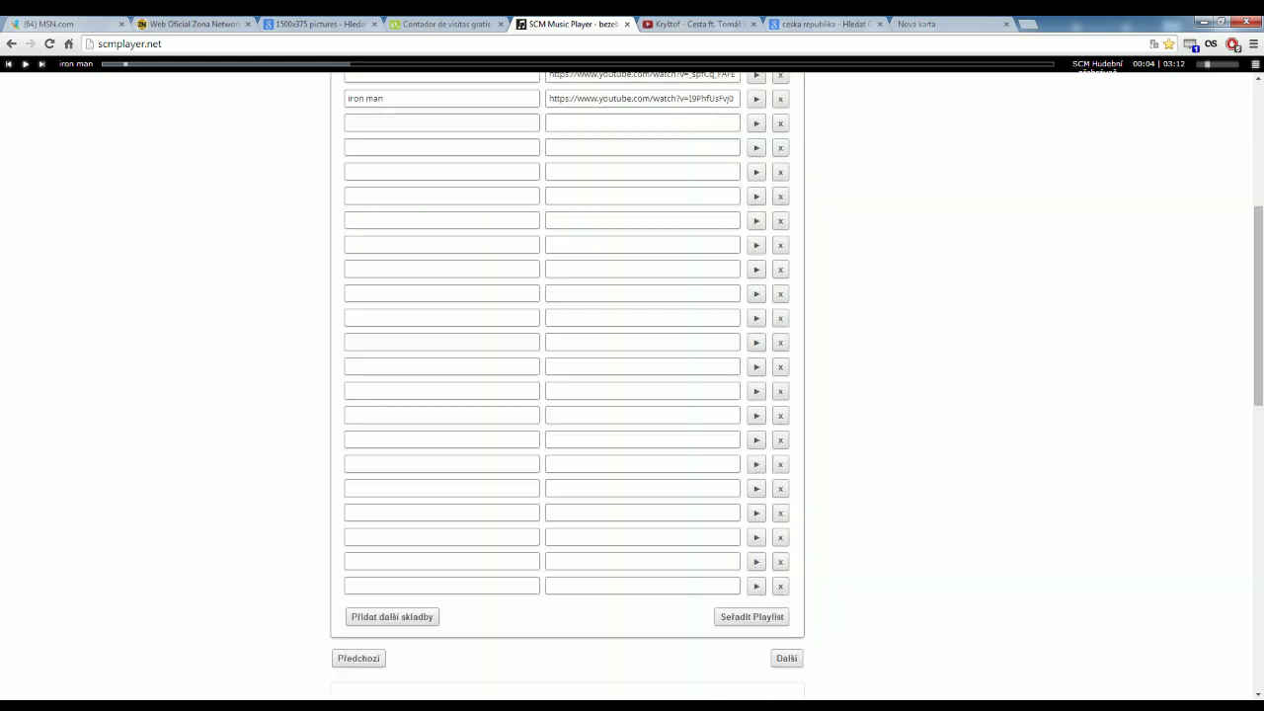
click(787, 527)
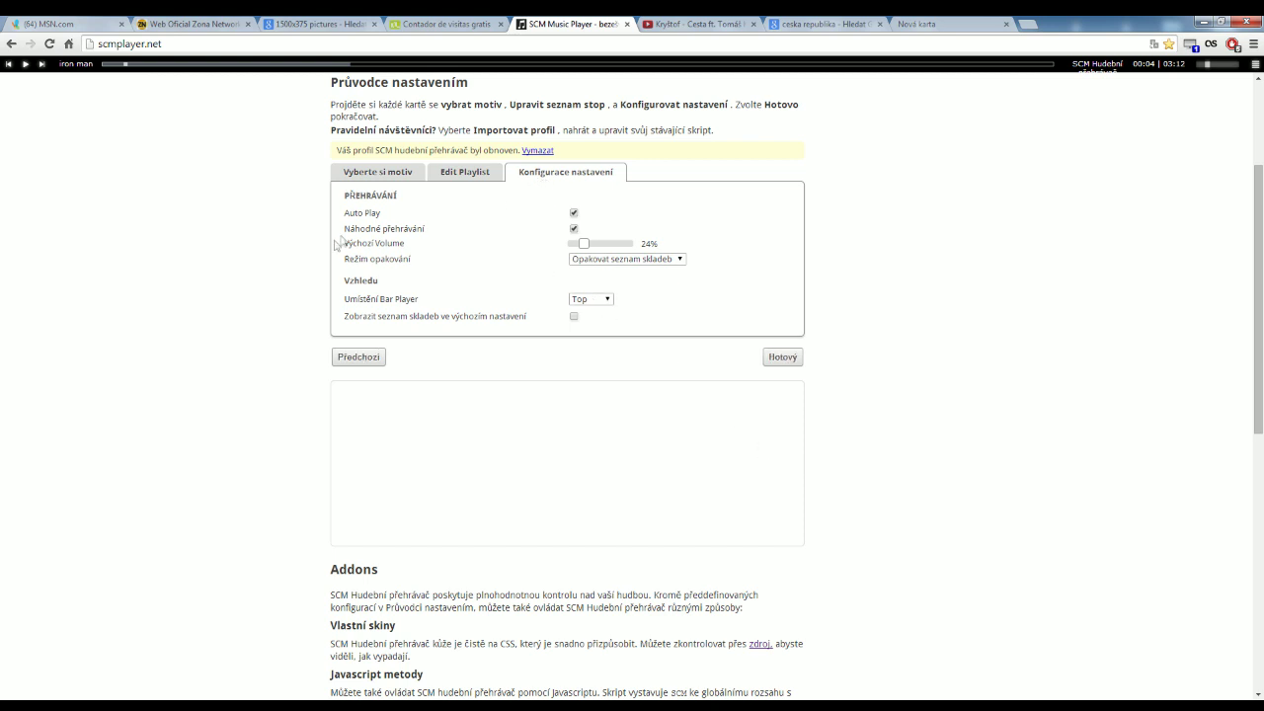
Step: Point out the Auto Play, shuffle and default volume settings and raise the player's volume to 100%
drag(339, 219, 374, 213)
click(434, 221)
drag(395, 228, 425, 228)
double_click(385, 243)
right_click(395, 253)
click(569, 246)
click(758, 242)
drag(1207, 64, 1254, 77)
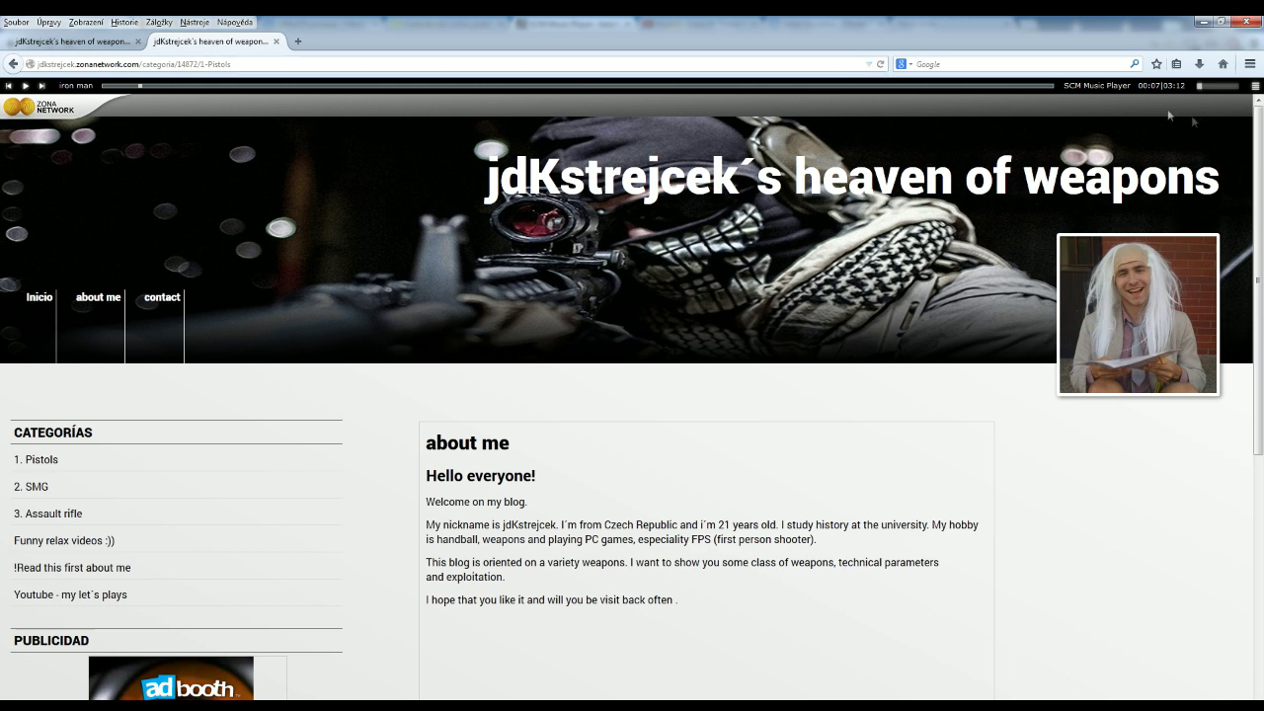
Step: Raise the volume of the music player on the public blog in Firefox and test starting and pausing playback
drag(1197, 93, 1261, 90)
click(25, 86)
click(25, 86)
scroll(1171, 496, down, 5)
scroll(424, 409, up, 5)
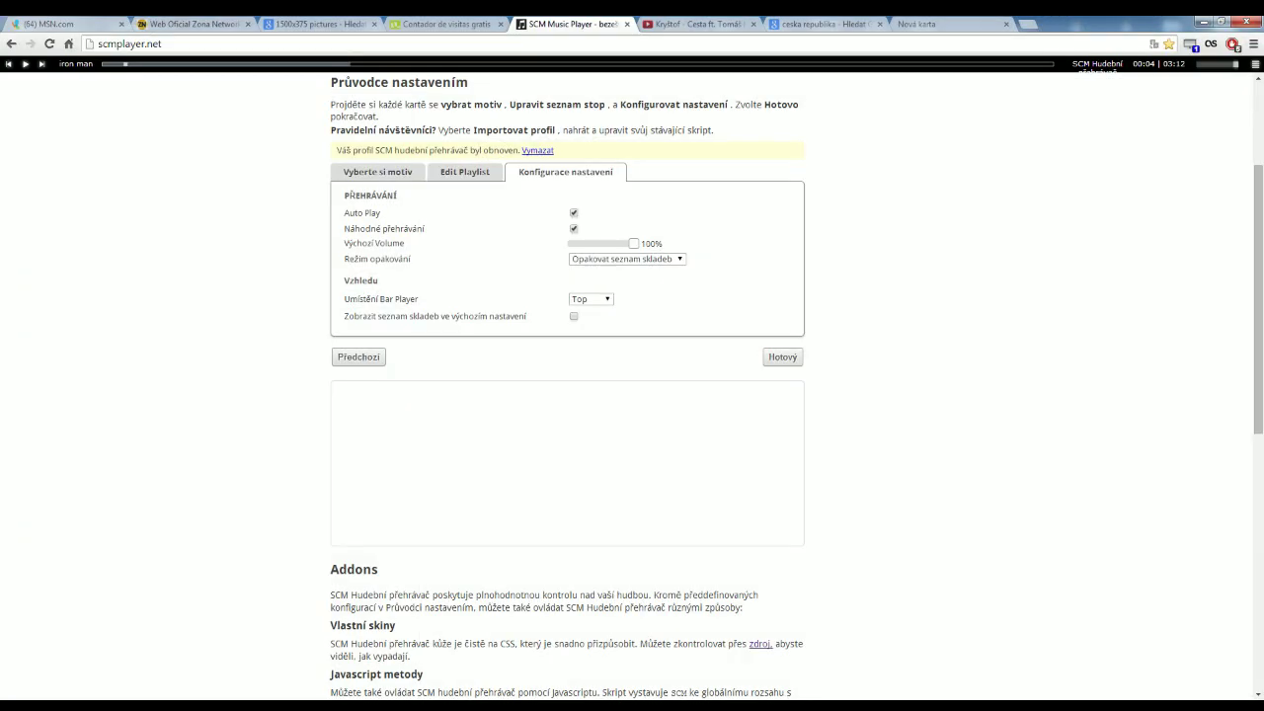
Step: Set SCM Music Player's default volume to 8% and keep the repeat mode at Opakovat seznam skladeb
drag(569, 250, 582, 247)
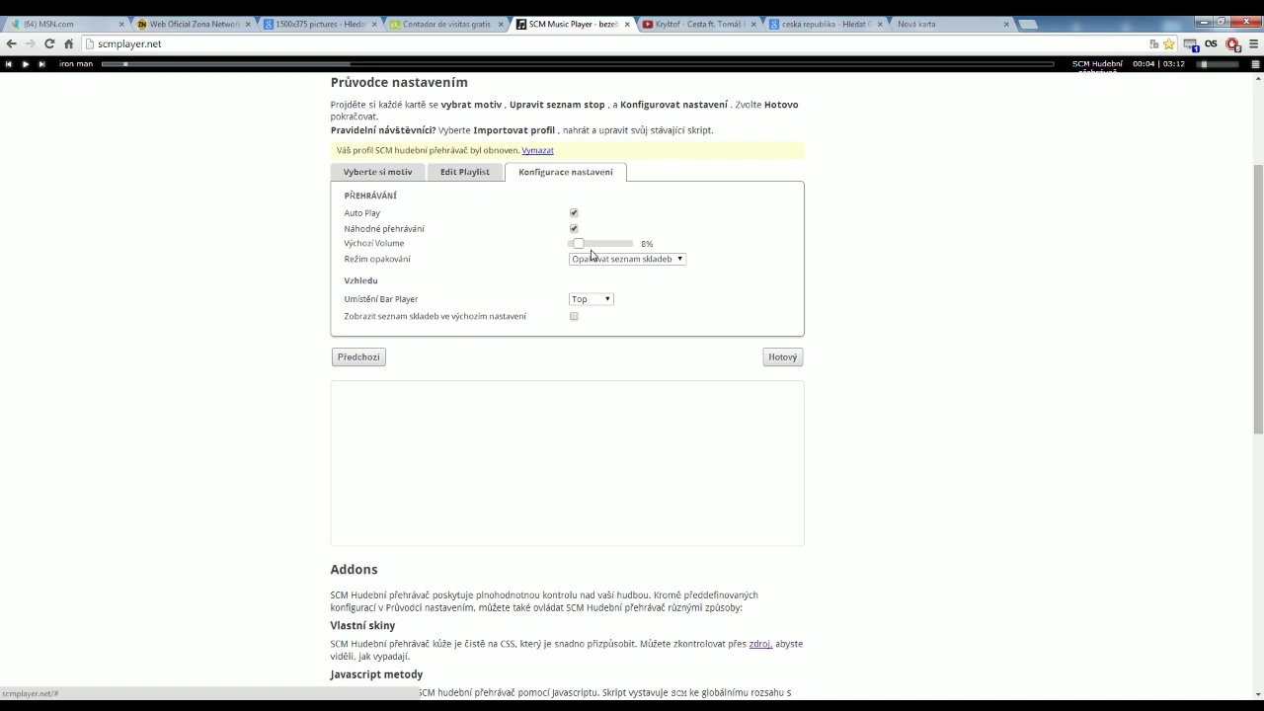
click(625, 263)
click(600, 286)
Step: Review the placement options for the player bar and keep it at Top
drag(364, 298, 500, 303)
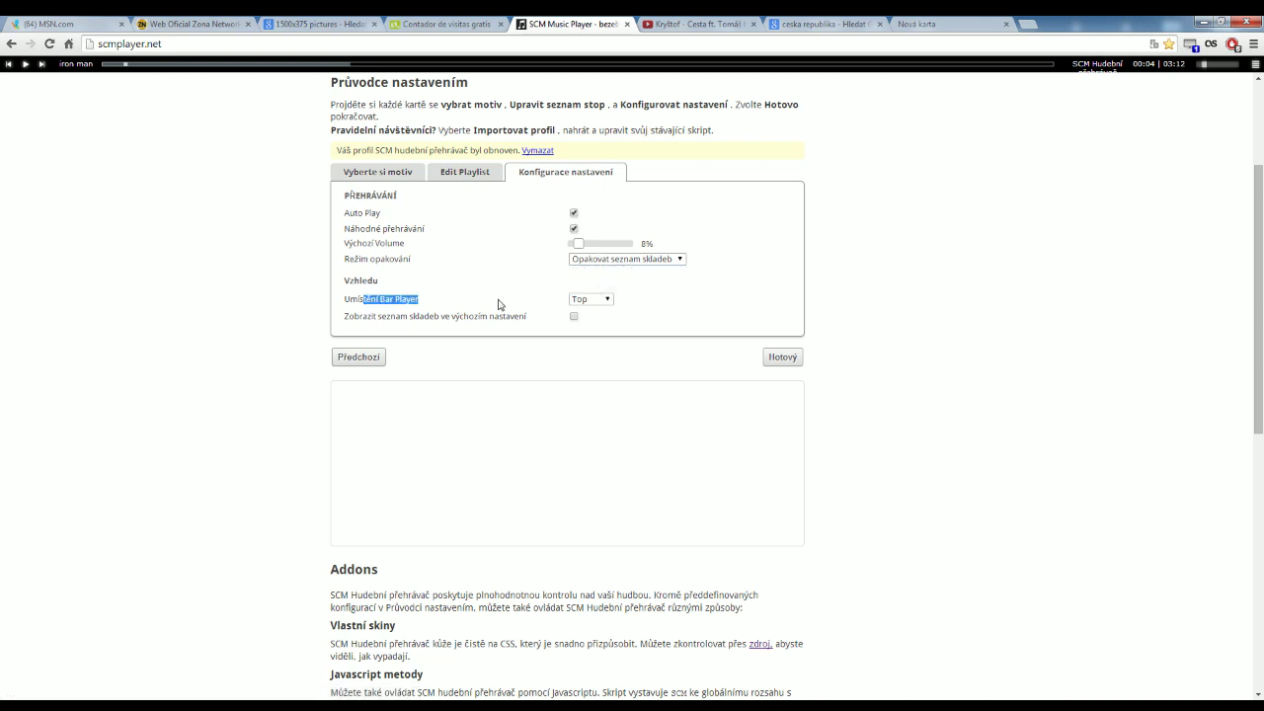
click(595, 299)
click(668, 290)
scroll(254, 542, down, 6)
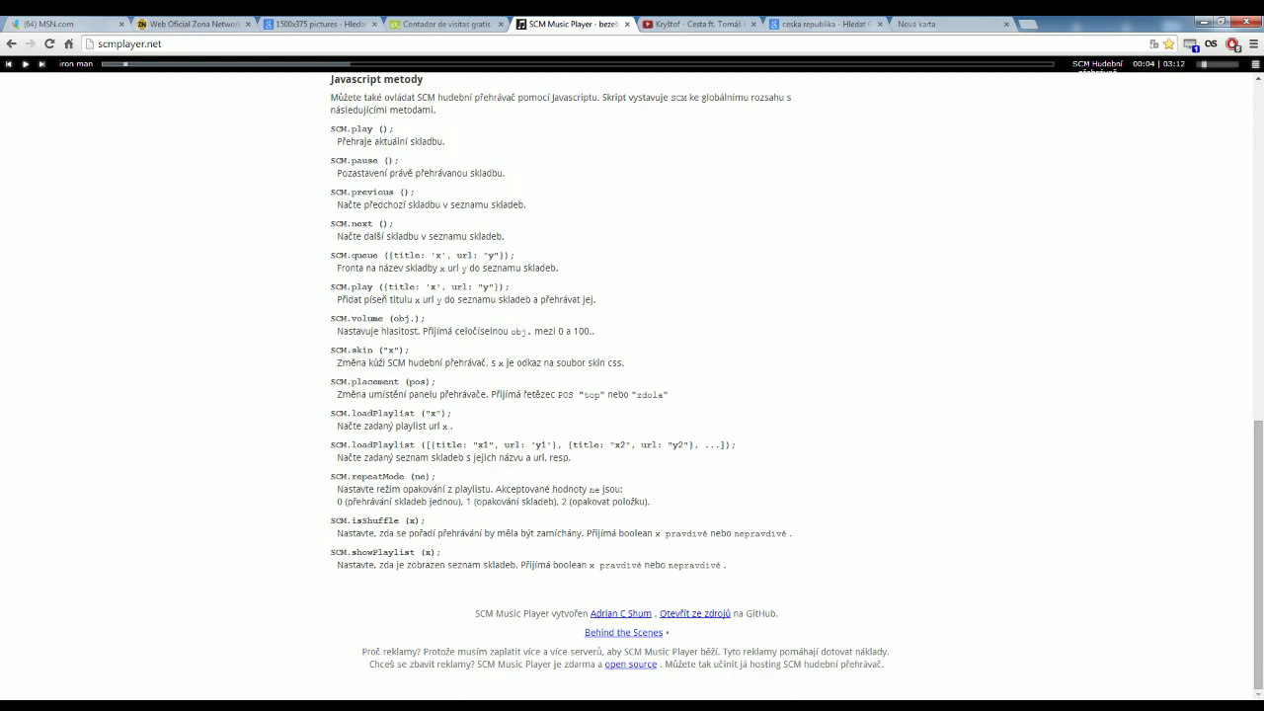
scroll(603, 282, up, 10)
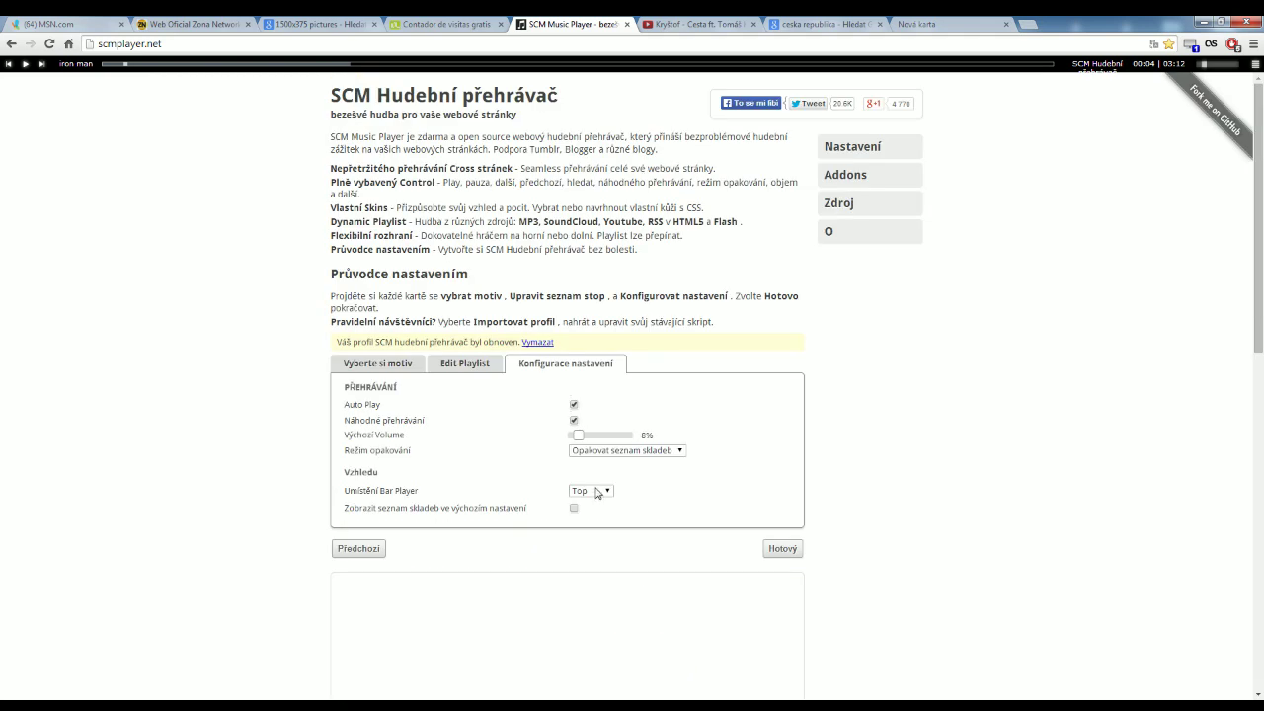
click(596, 492)
click(582, 501)
Step: Try showing the playlist by default beside the page and hide it again
drag(340, 507, 627, 516)
click(756, 484)
click(1255, 63)
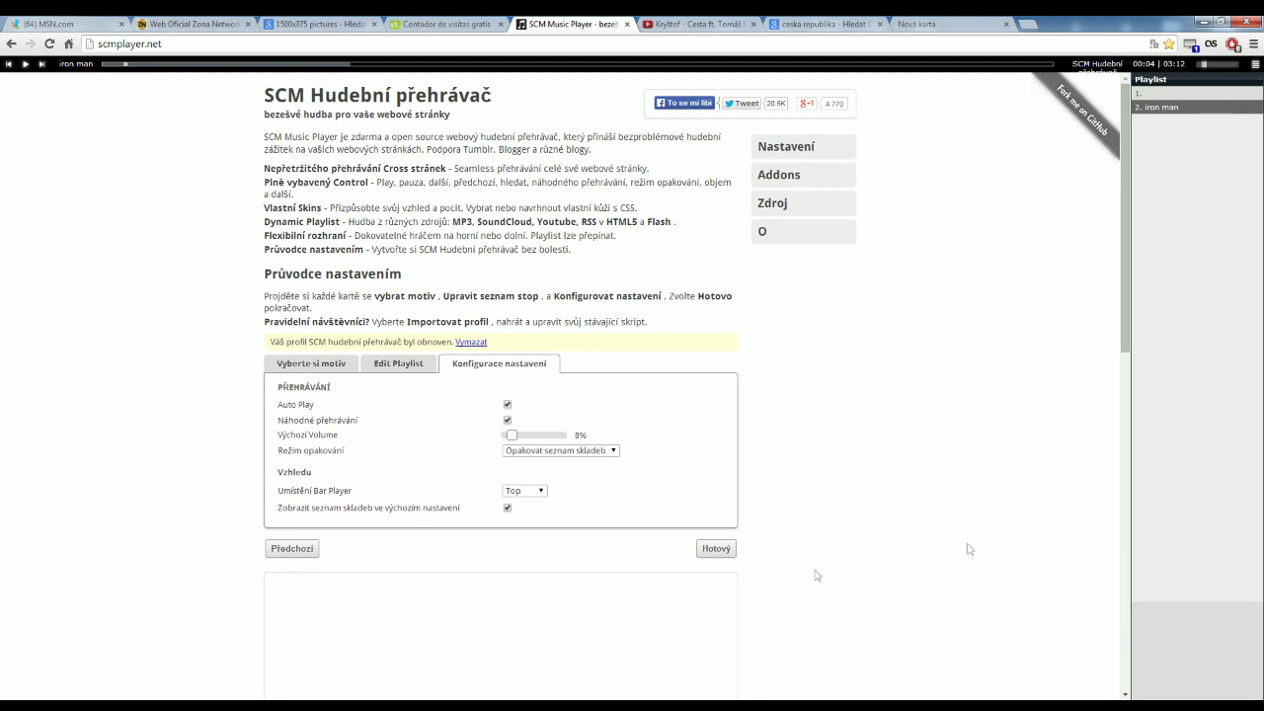
click(1254, 63)
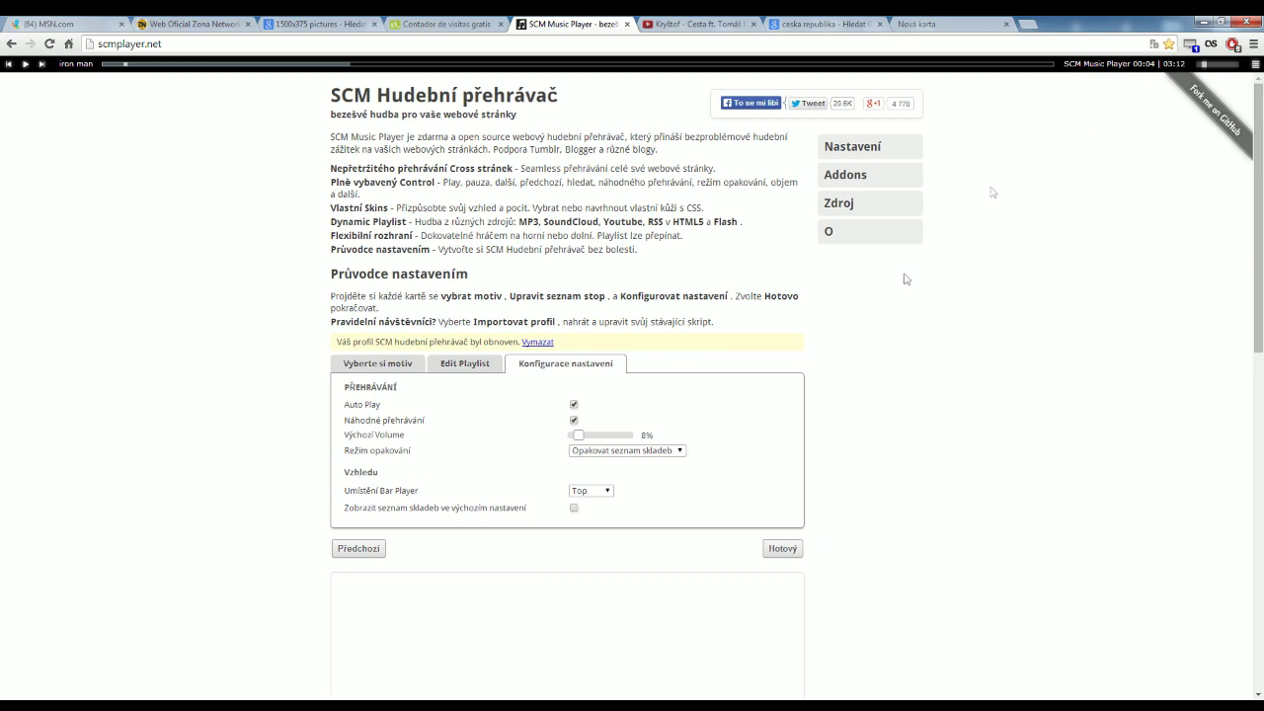
Step: Close the SCM Music Player page and return to the sdafsdafsda publication editor on zonanetwork.com
mouse_move(791, 558)
click(628, 23)
click(193, 23)
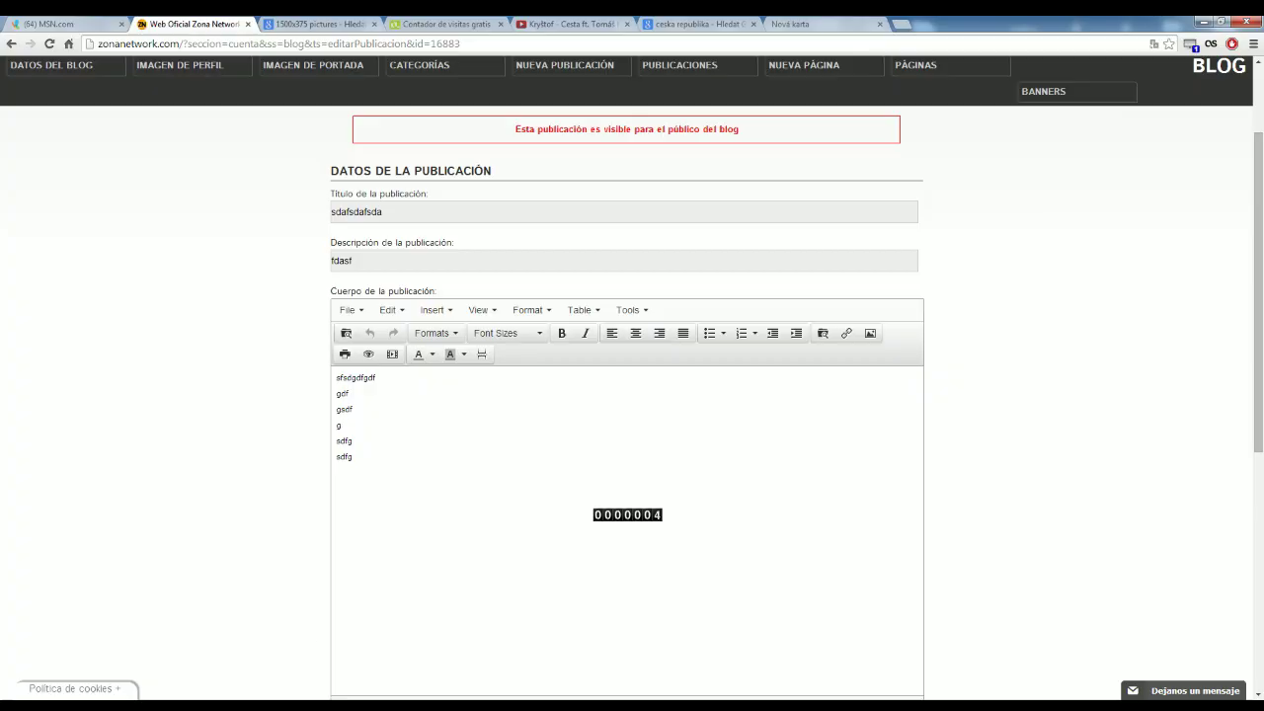
Step: Delete the placeholder text lines above the visitor counter in the publication body
key(shift+Up)
key(shift+Up)
key(shift+Up)
key(shift+Up)
key(shift+Up)
key(BackSpace)
Step: Replace the publication's title with PRECTI SI ME PRVNI
drag(381, 212, 305, 211)
text(Pl)
key(BackSpace)
text(RECTI SI ME PRVNI)
Step: Add filler text "fghfghfghfghfgfghdfh" directly above the visitor counter and "hhfghfghgh" on the empty line before it
click(361, 380)
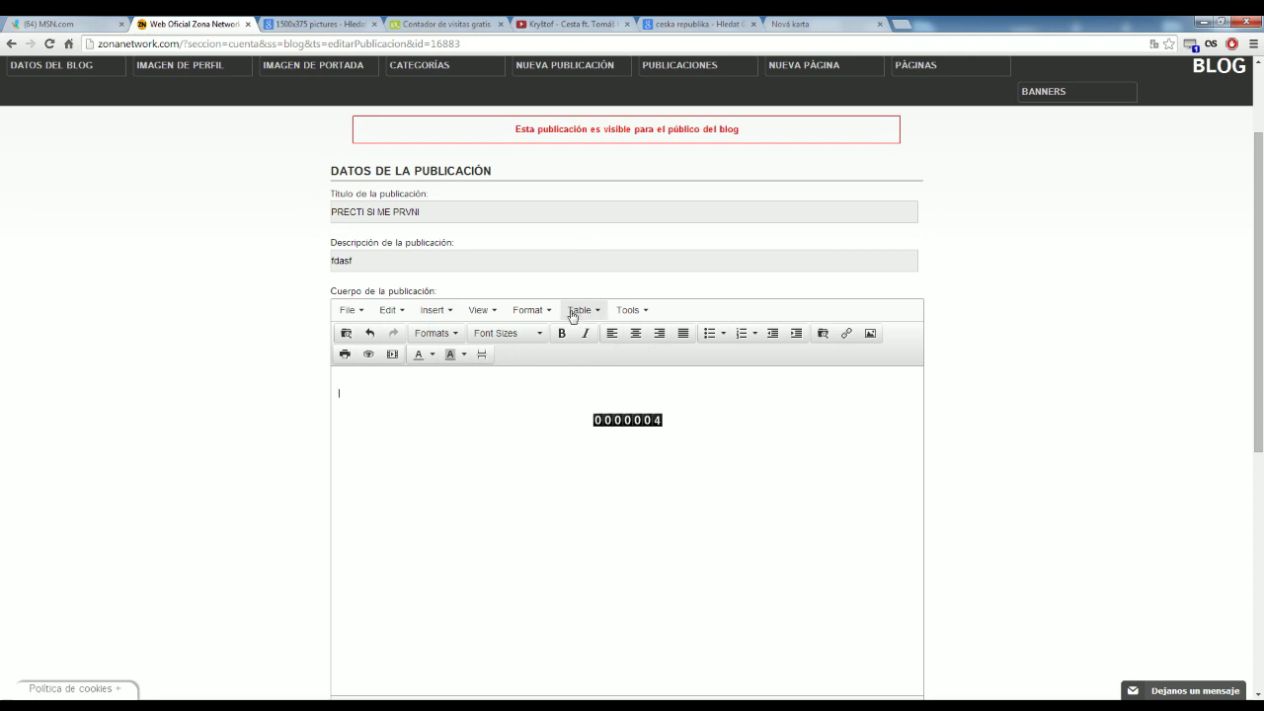
text(fghfghfghfghfgfghdfh)
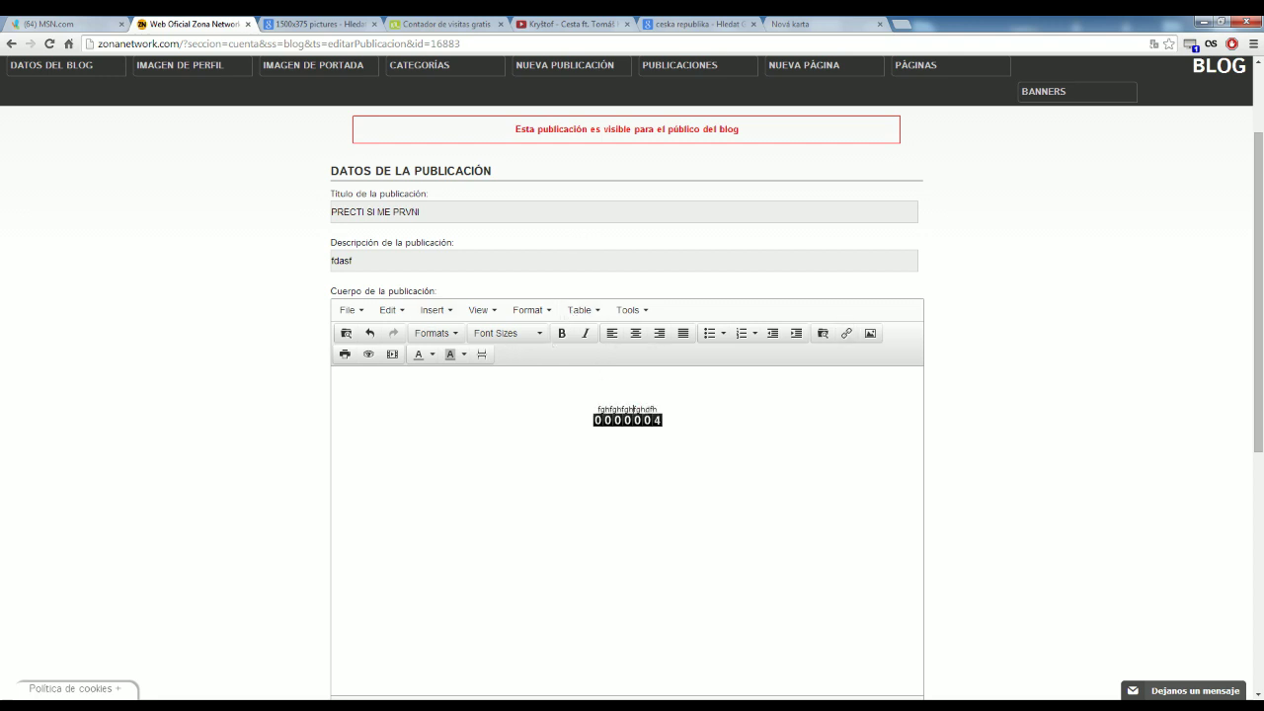
text(hfghfghgh)
Step: Paste the copied SCM Music Player script at the very beginning of the publication's source code, before the visitor counter code, and apply it
click(626, 312)
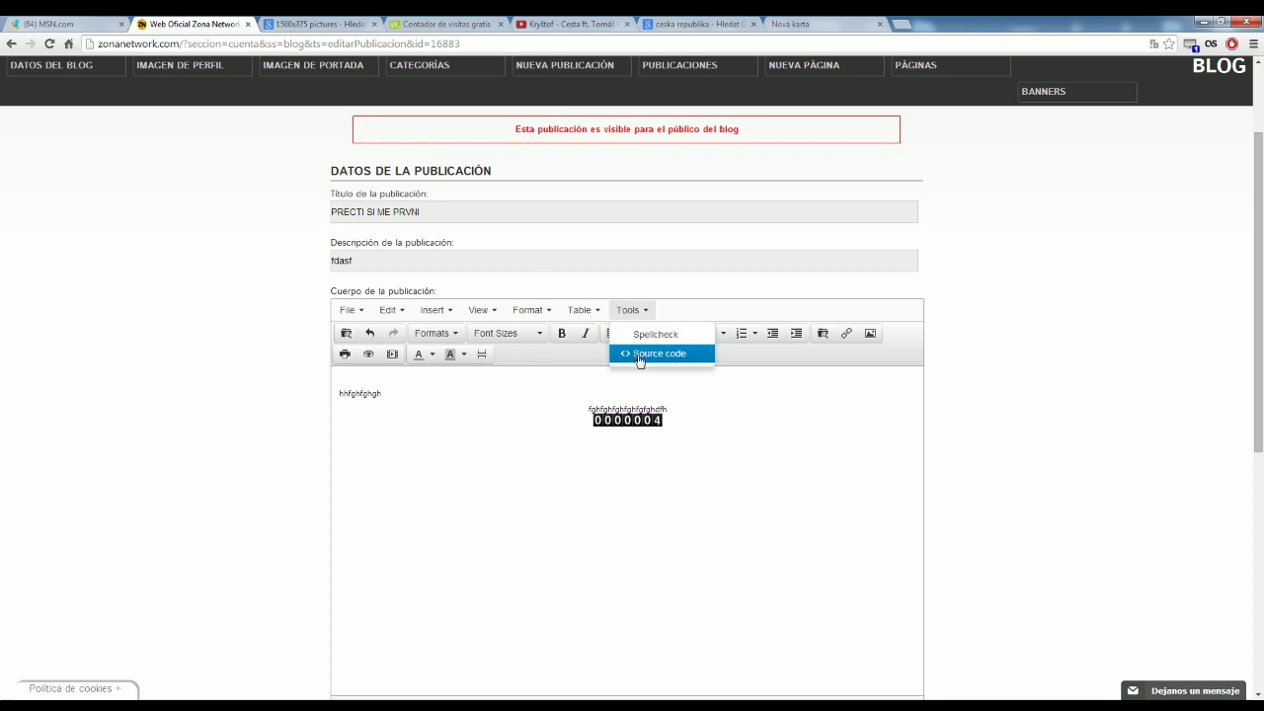
click(640, 355)
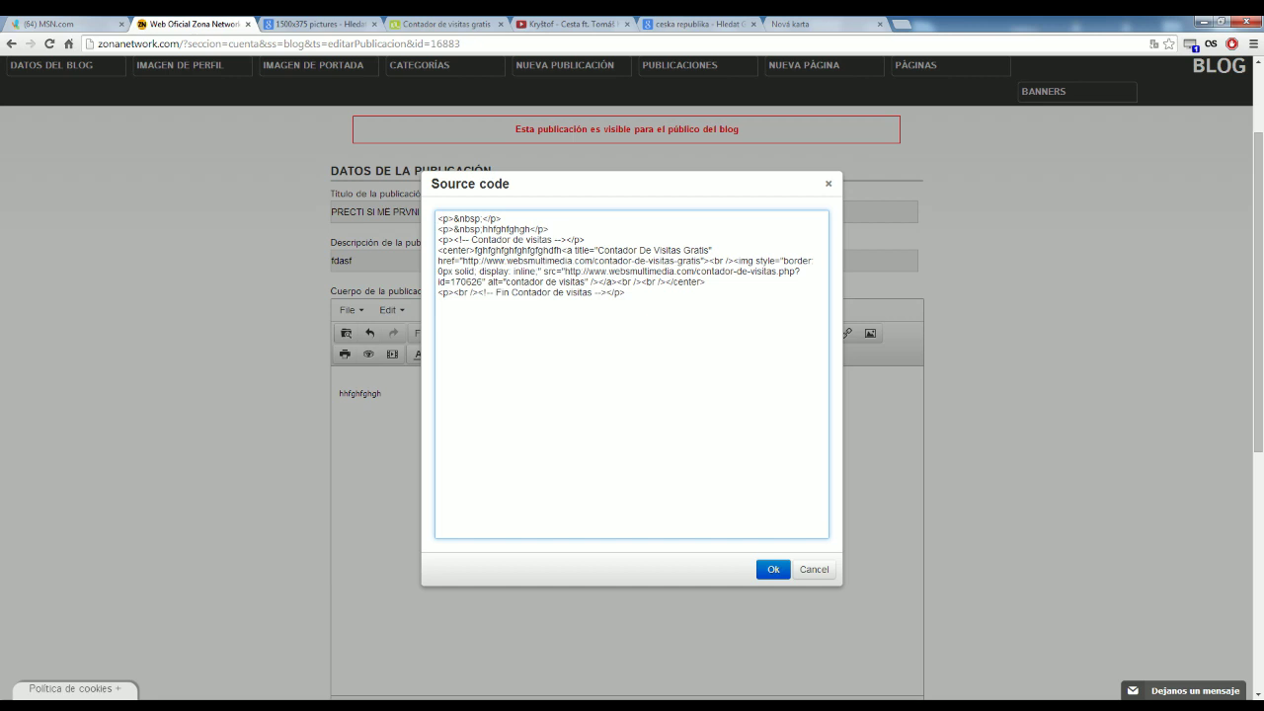
drag(626, 292, 408, 212)
click(531, 292)
key(Return)
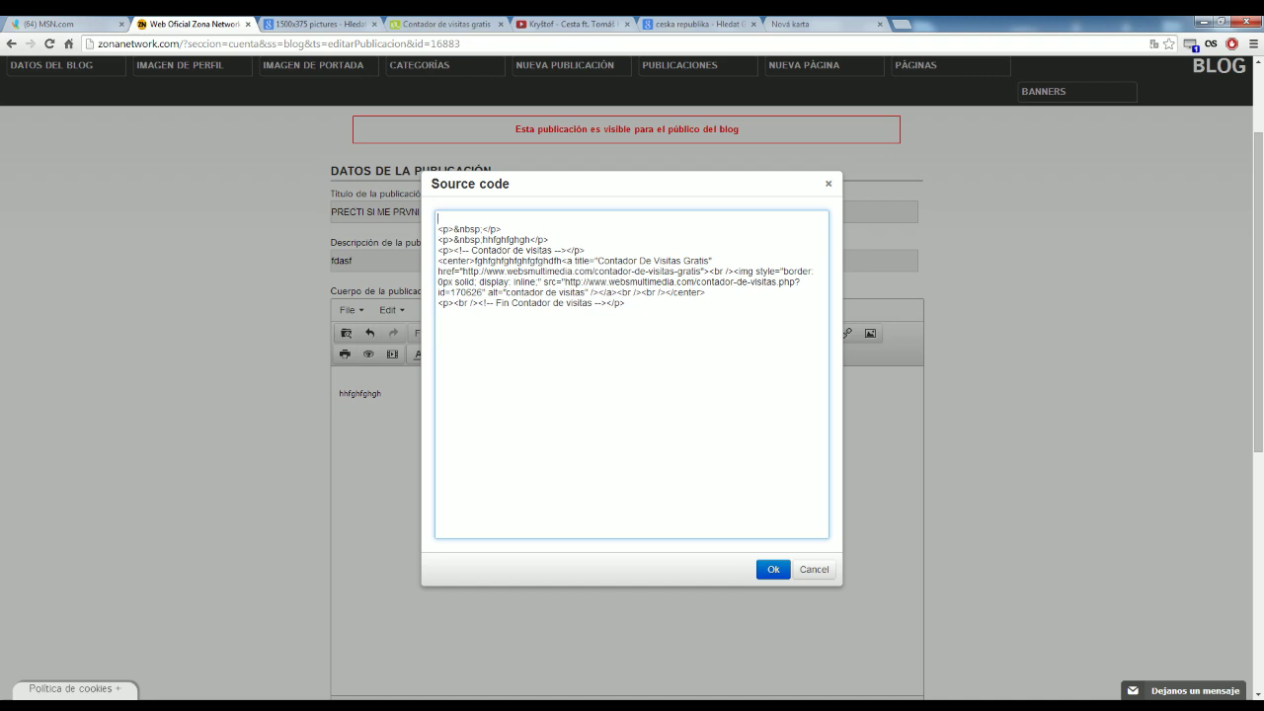
key(ctrl+v)
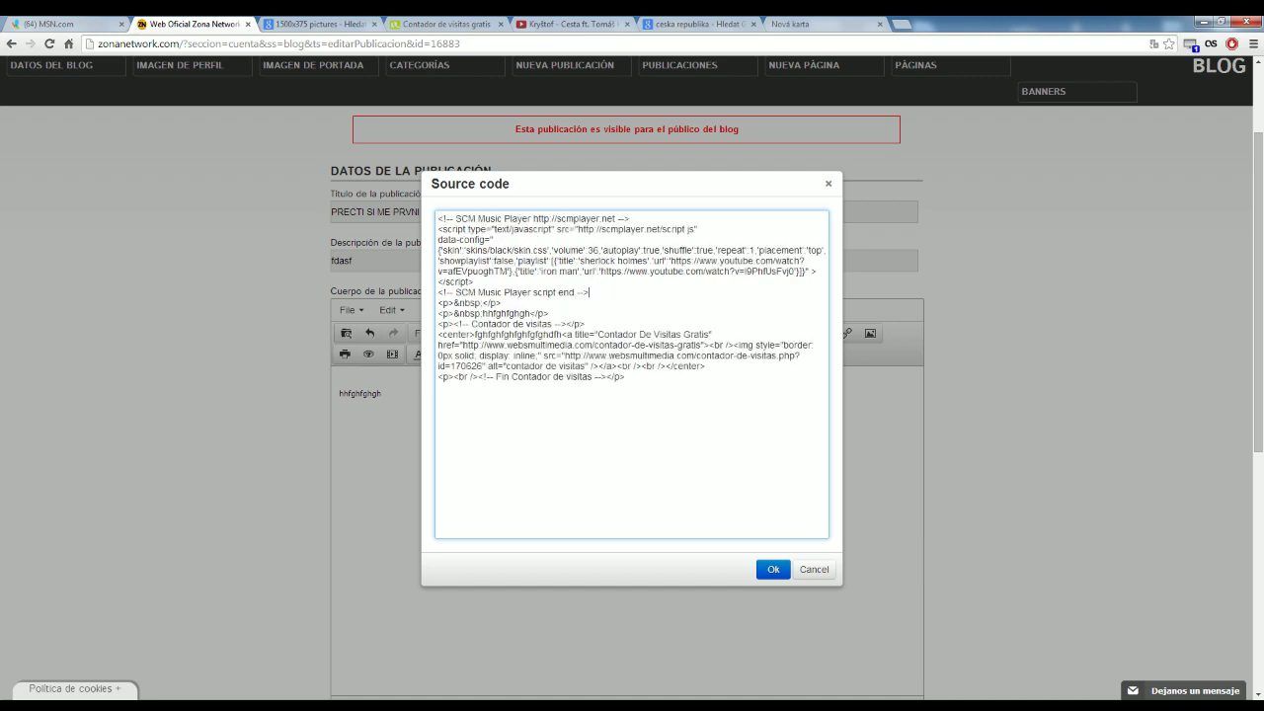
click(772, 569)
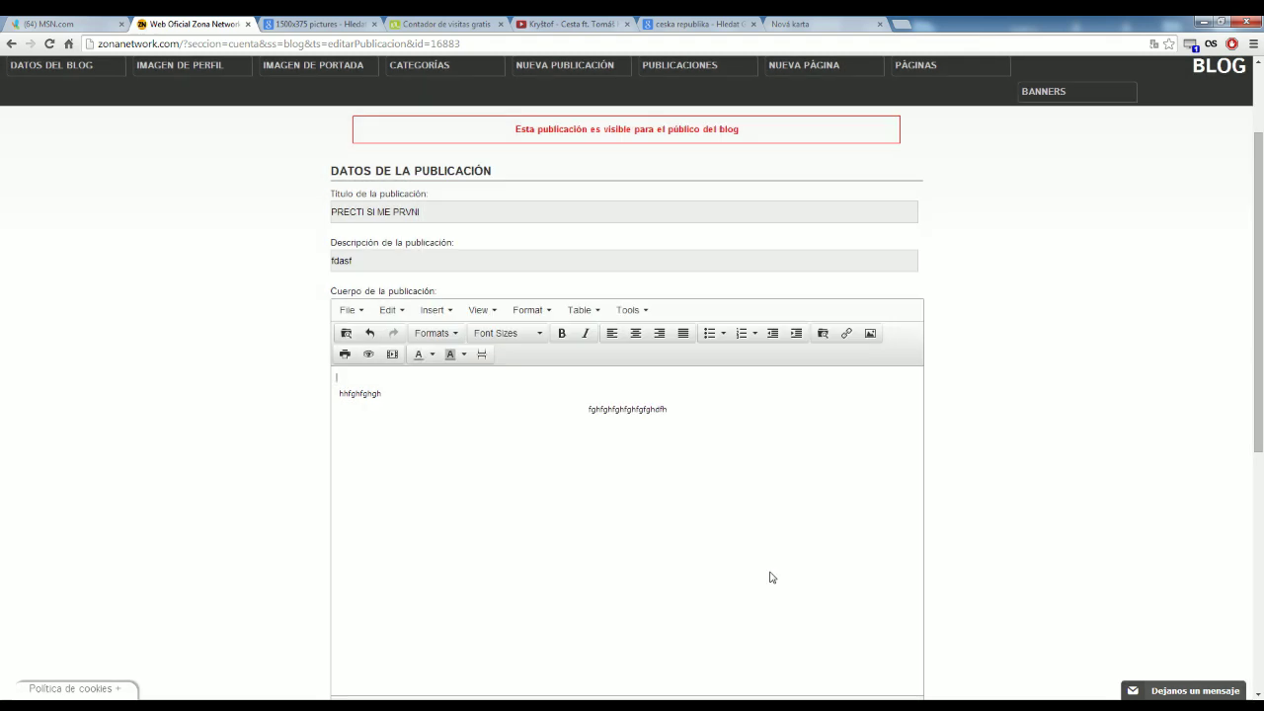
scroll(716, 539, down, 5)
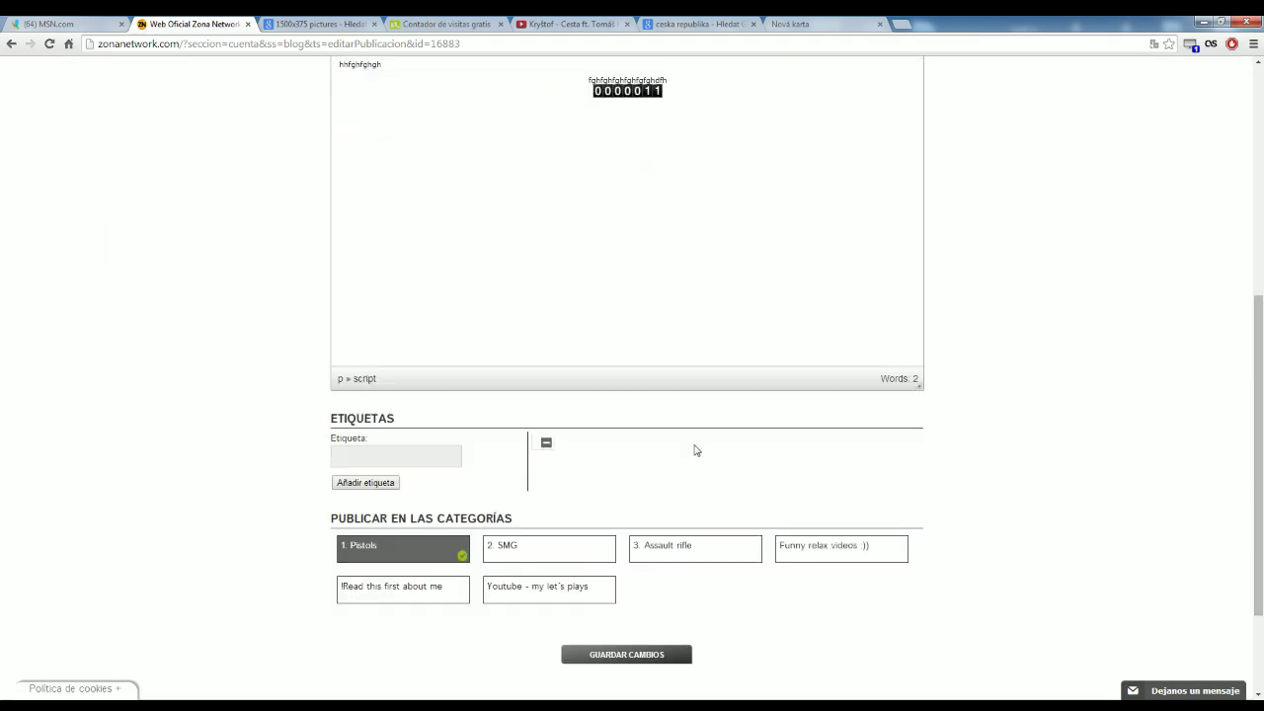
Step: Load the public blog's home page in Firefox by removing the Pistols category path from the address
scroll(754, 423, up, 3)
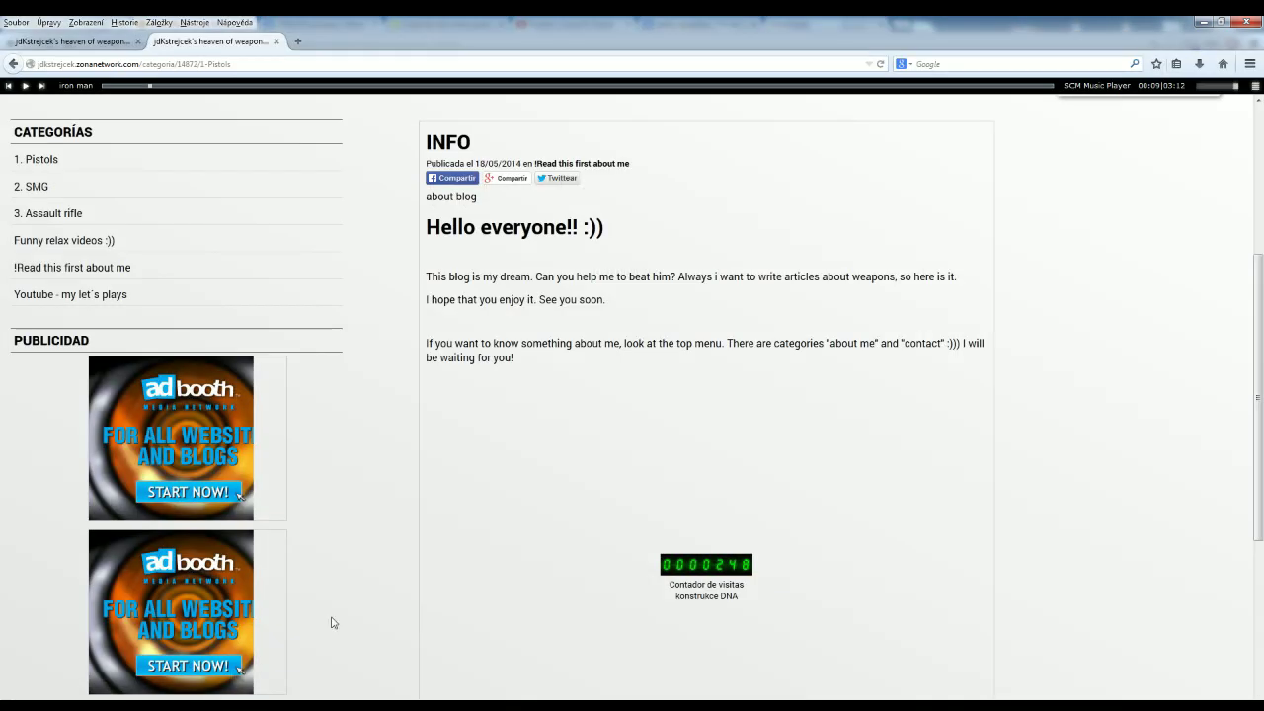
scroll(594, 513, up, 5)
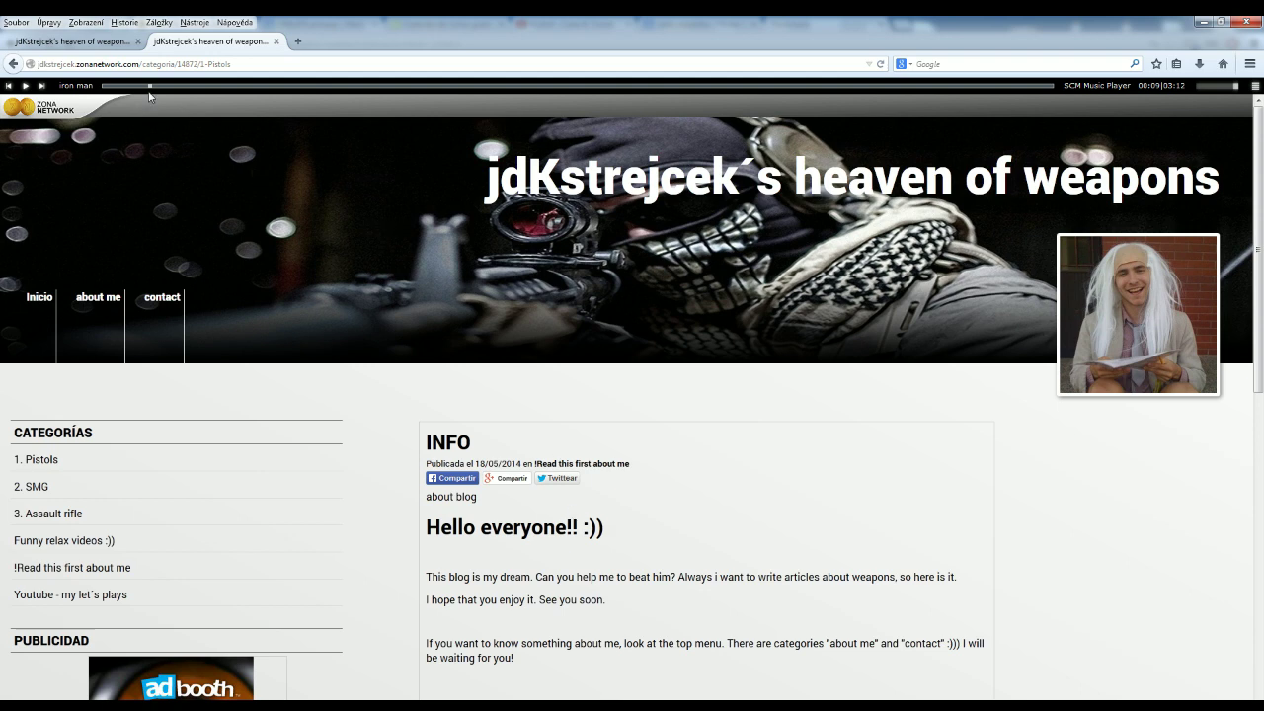
drag(231, 65, 138, 65)
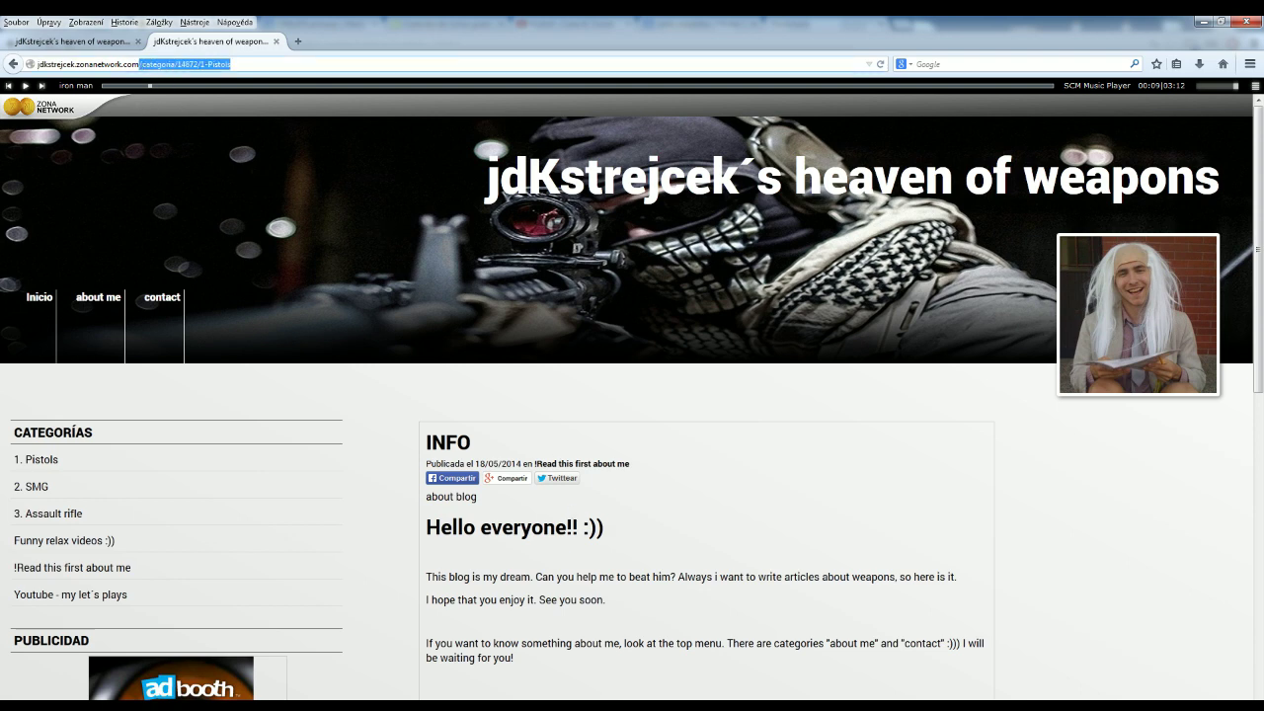
key(BackSpace)
key(Return)
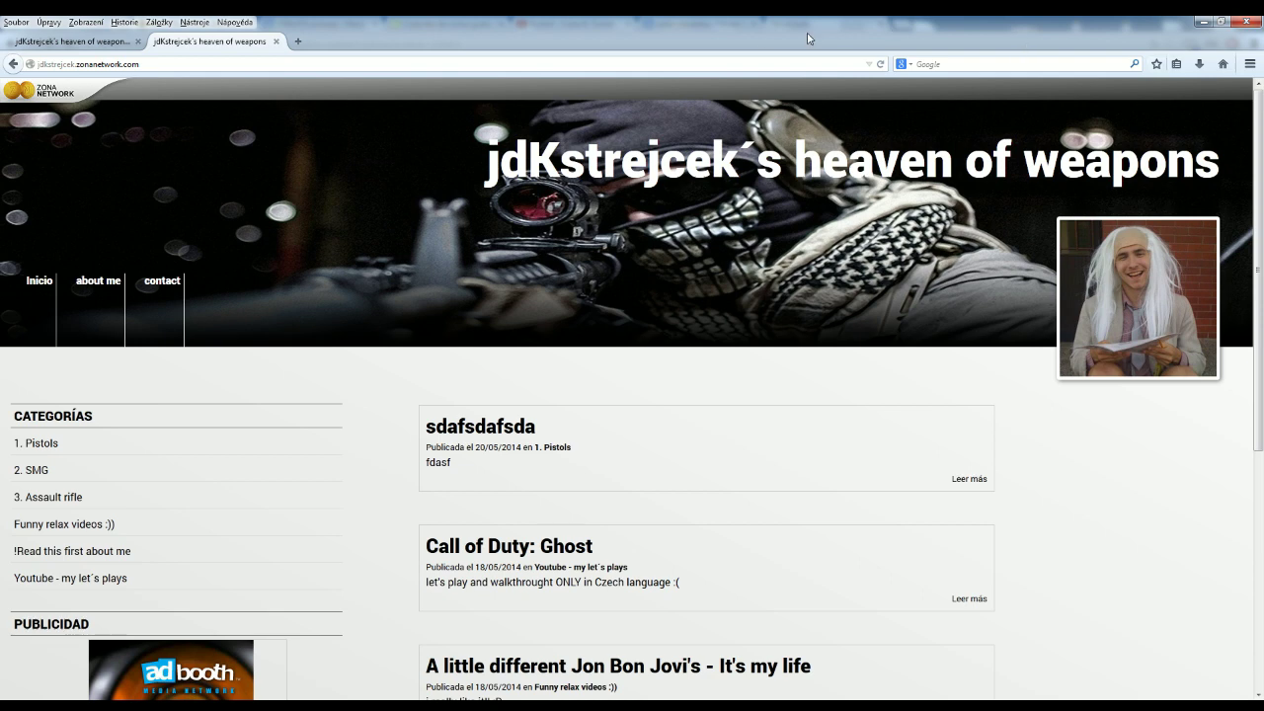
Step: Open the blog's about me page and look over its welcome text and visitor counter
click(101, 286)
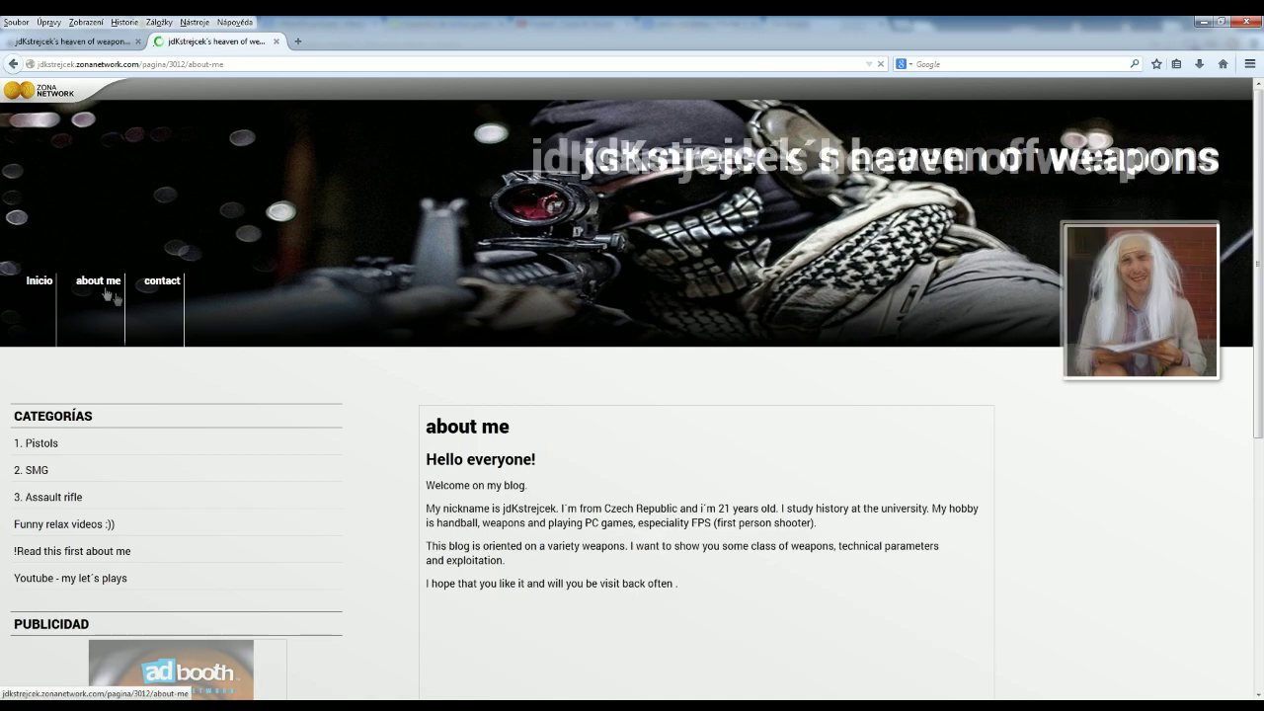
scroll(745, 414, down, 3)
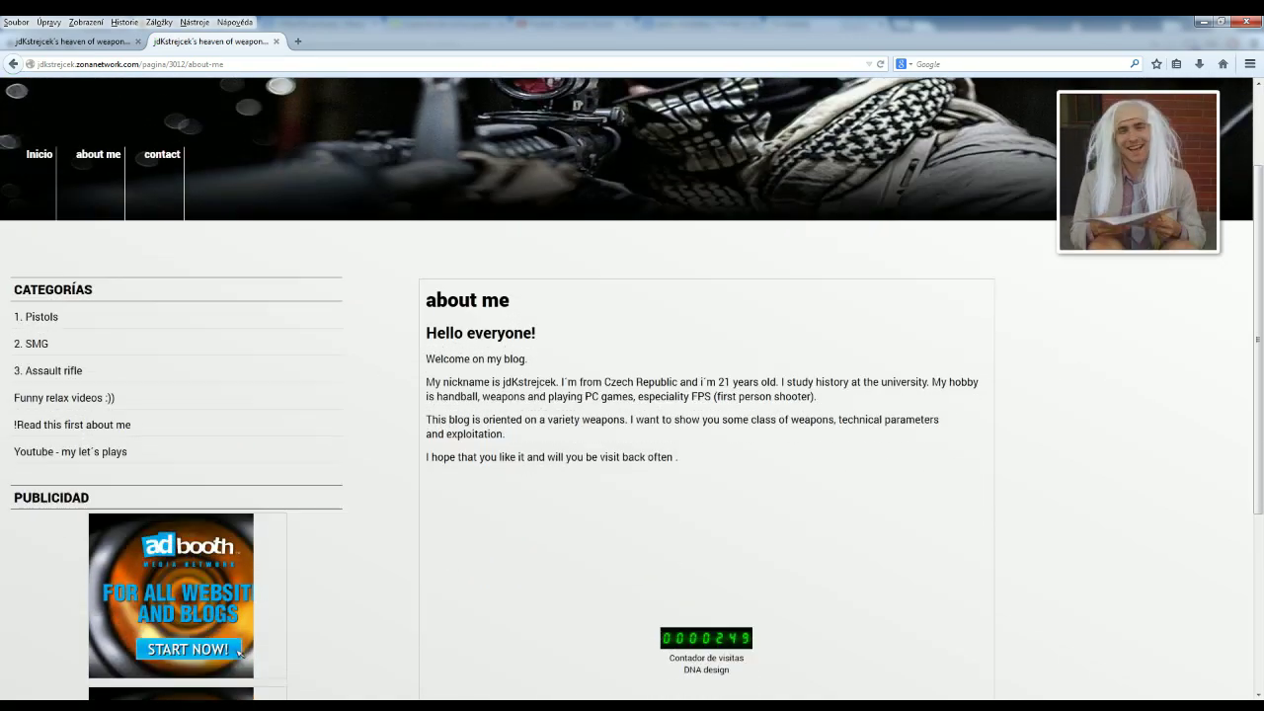
drag(425, 337, 556, 357)
click(556, 358)
scroll(556, 358, up, 3)
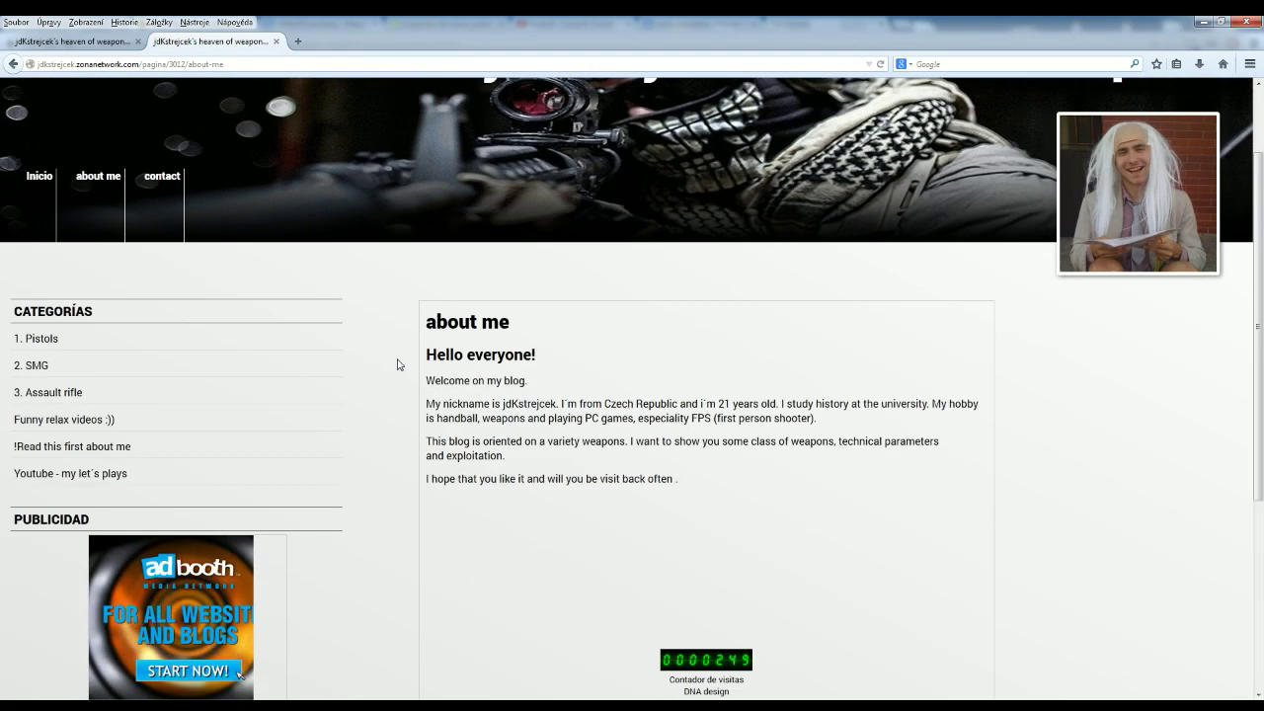
Step: View the contact page, return to Inicio, and reload the blog's home page from its address
click(181, 307)
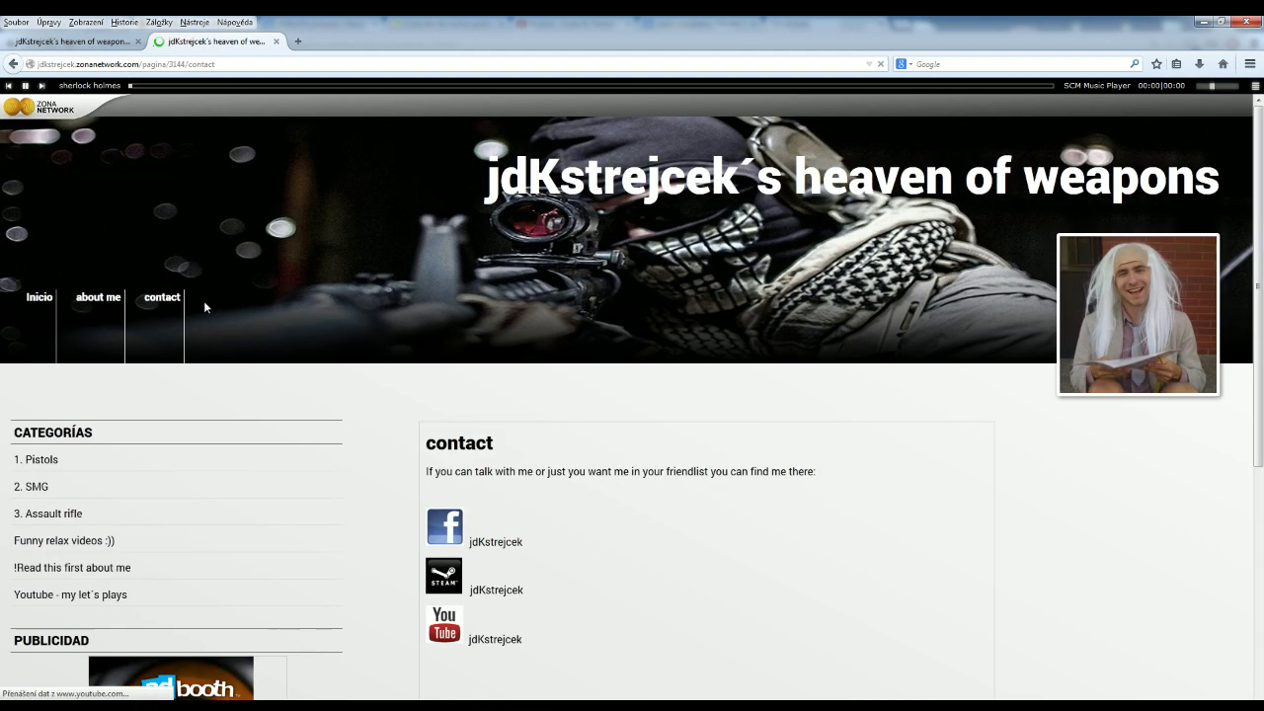
click(39, 305)
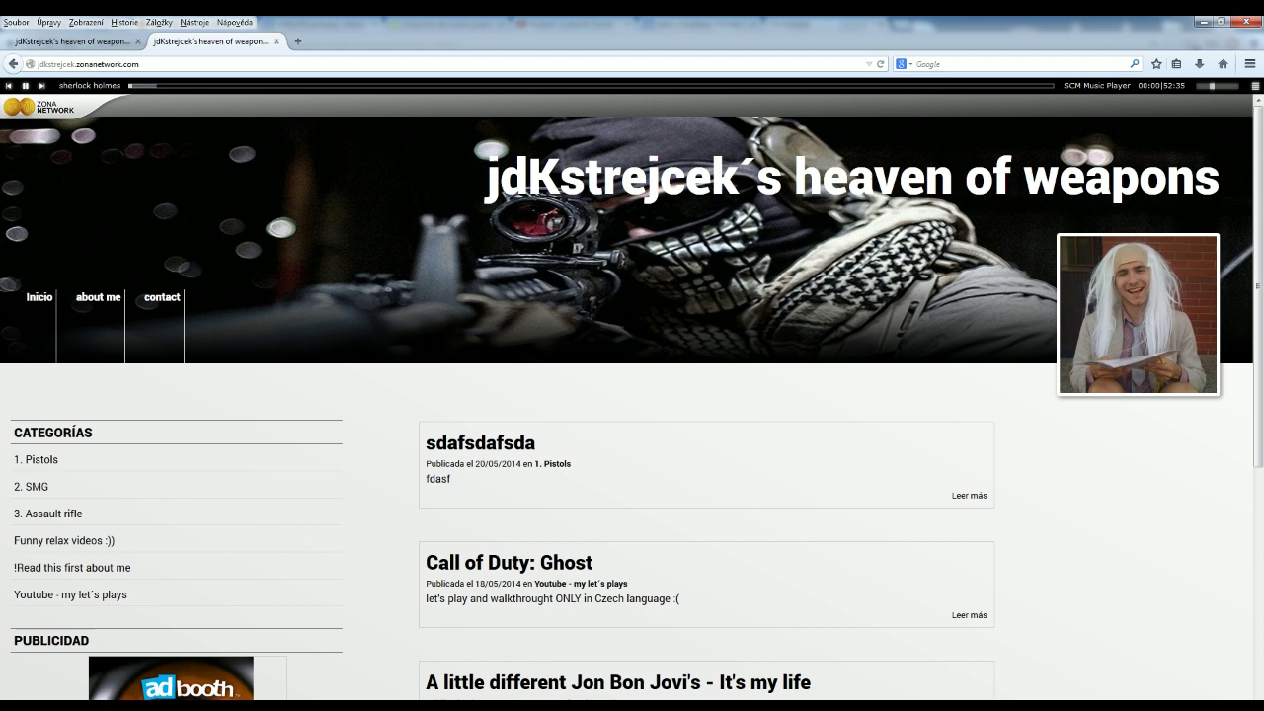
click(173, 64)
key(Return)
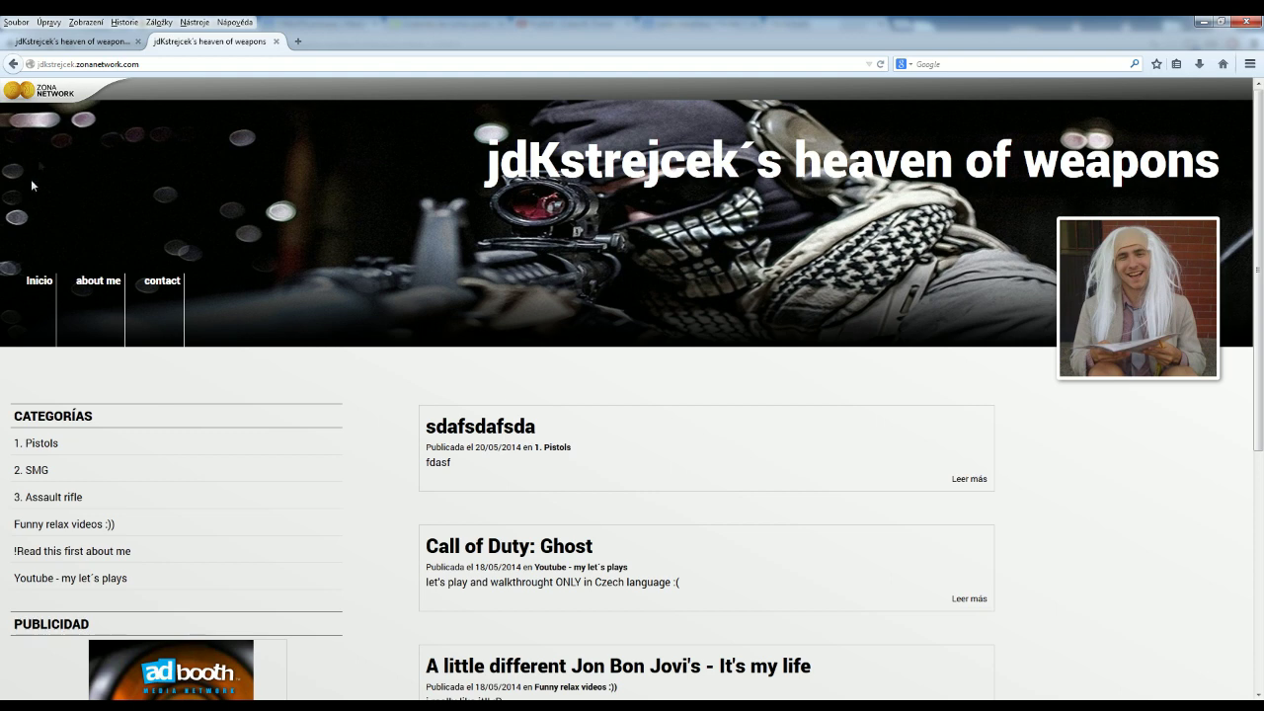
Step: Browse the contact, about me and category pages to check the music player across the blog, and return to Inicio
click(176, 284)
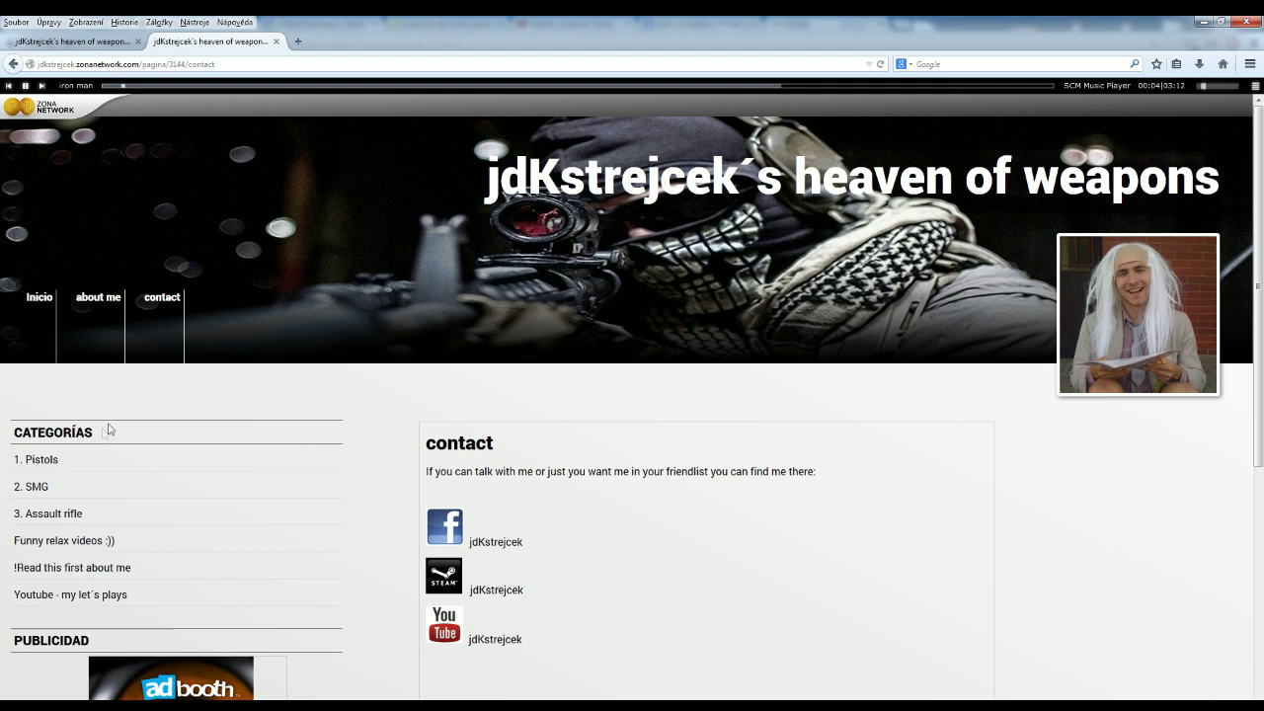
click(87, 307)
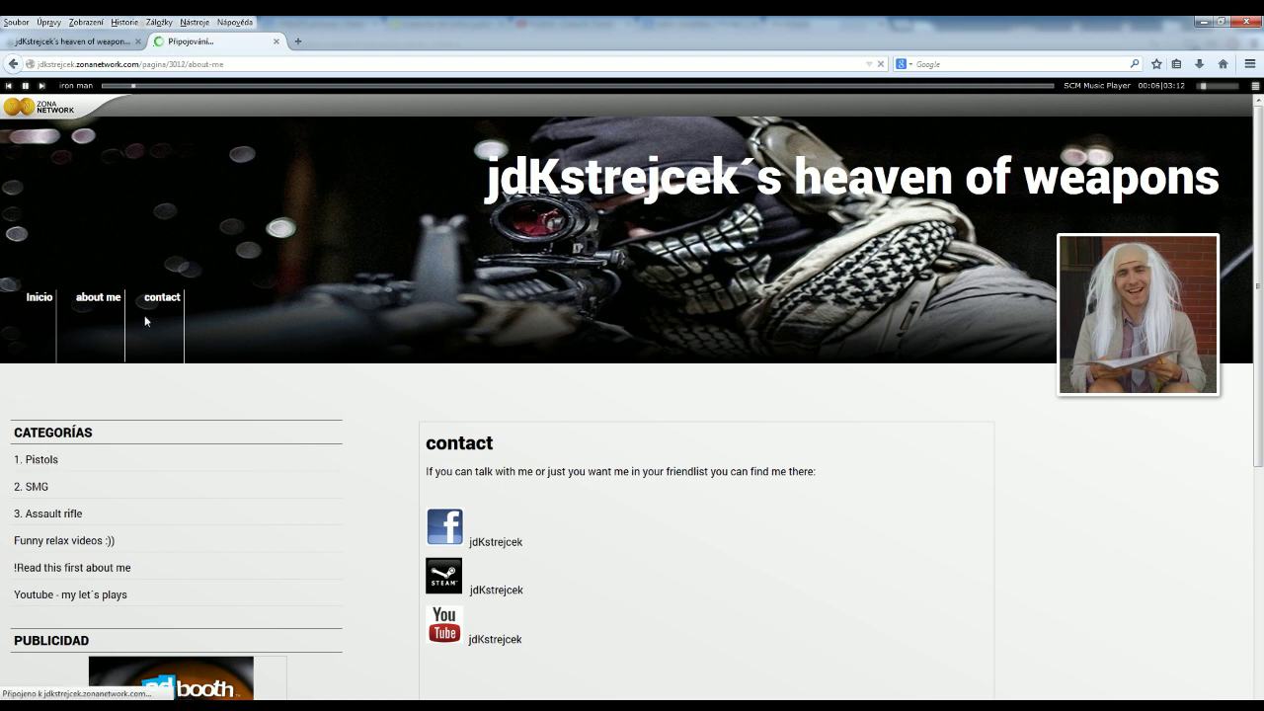
click(65, 462)
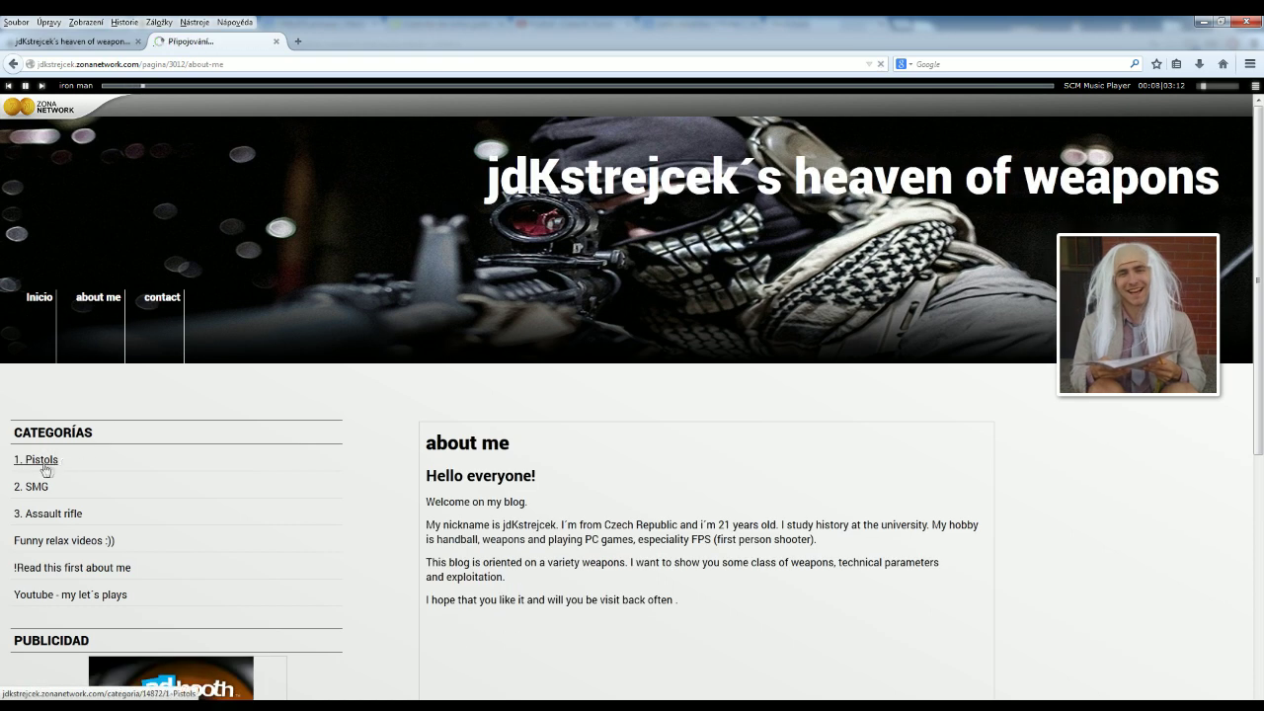
click(37, 488)
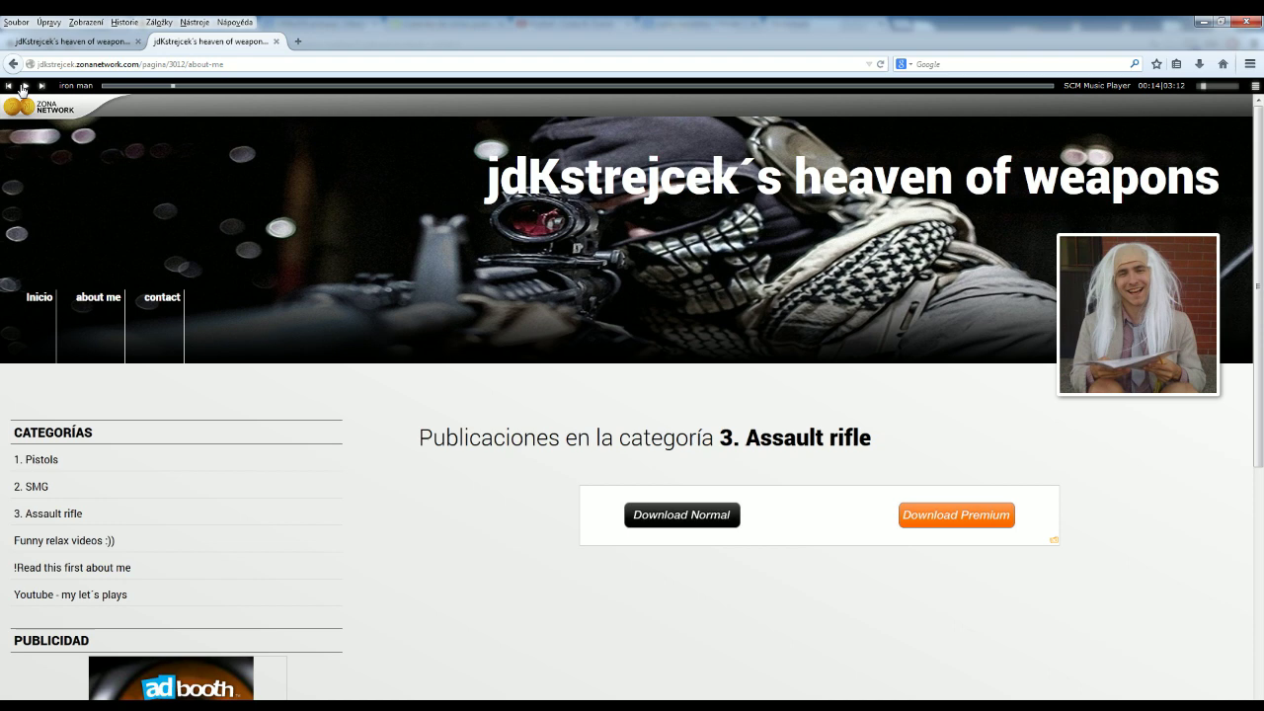
click(21, 305)
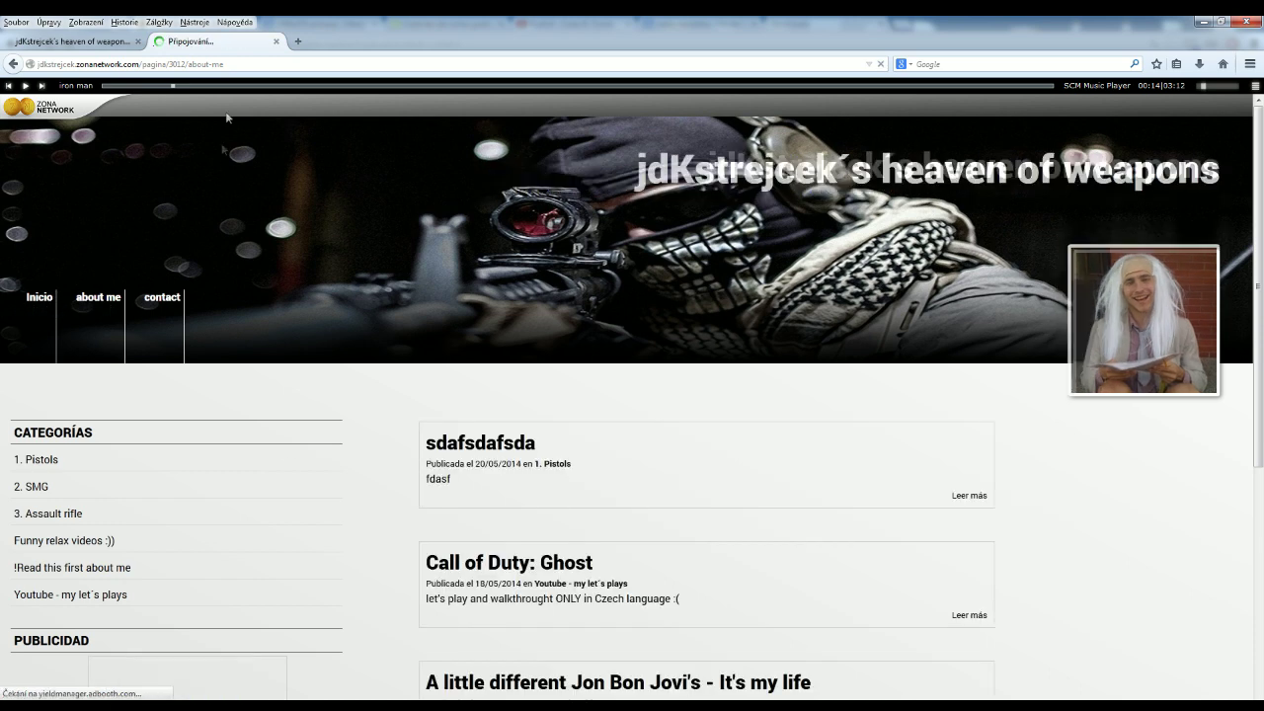
Step: Strip the about-me page path from the address and load the blog's home page
key(BackSpace)
key(BackSpace)
key(BackSpace)
key(BackSpace)
key(BackSpace)
key(BackSpace)
key(BackSpace)
key(BackSpace)
key(BackSpace)
key(BackSpace)
key(BackSpace)
key(BackSpace)
key(BackSpace)
key(BackSpace)
key(BackSpace)
key(BackSpace)
key(BackSpace)
key(BackSpace)
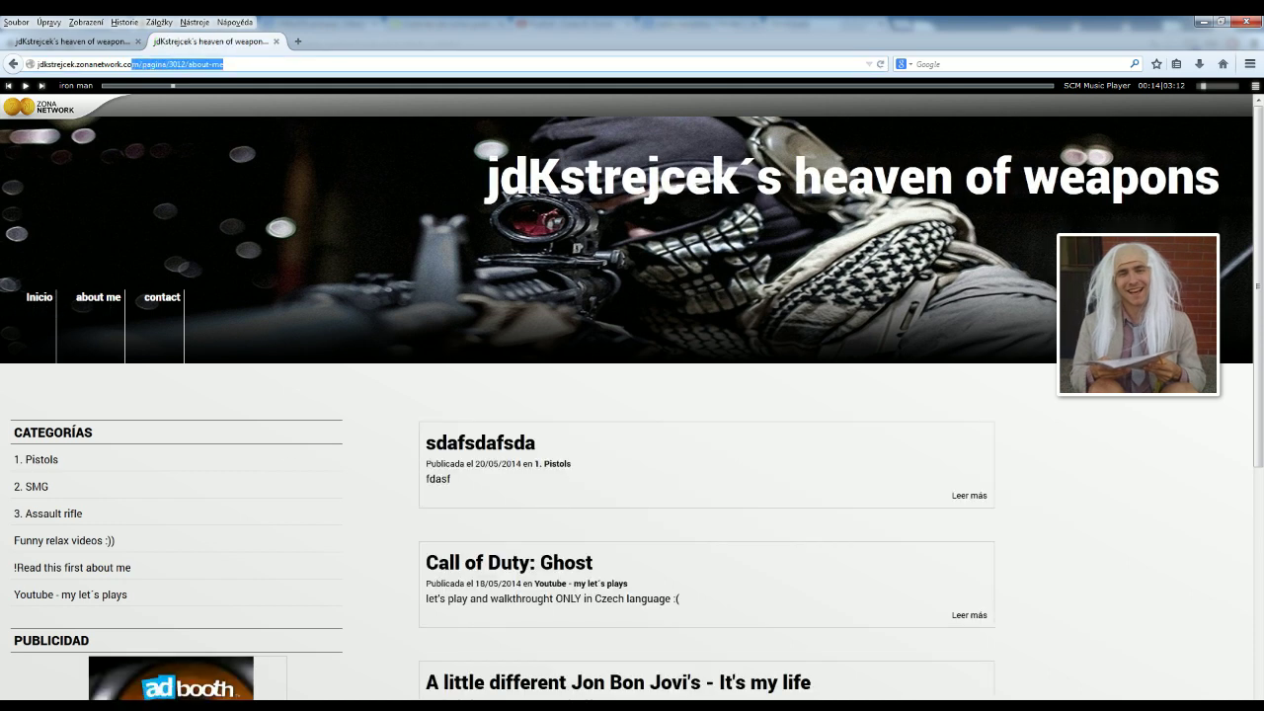
text(m)
key(Return)
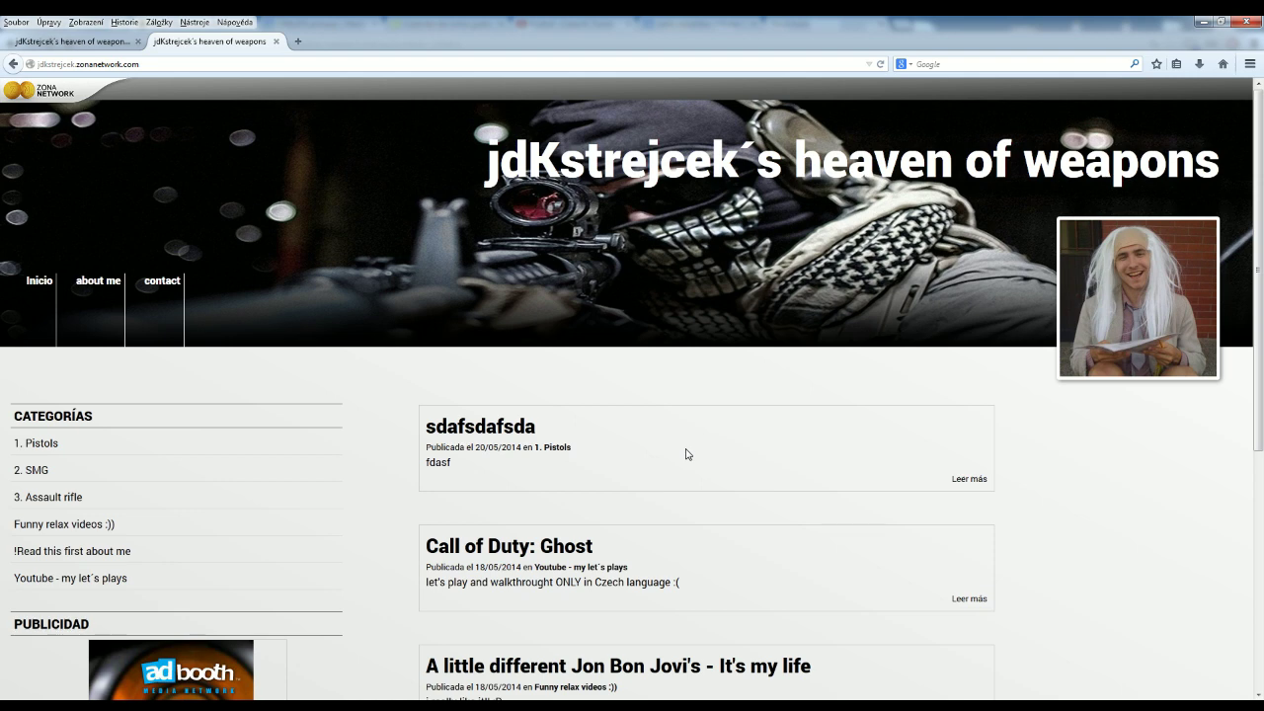
Step: Open the blog's contact page and pause the song in the SCM Music Player bar
click(159, 296)
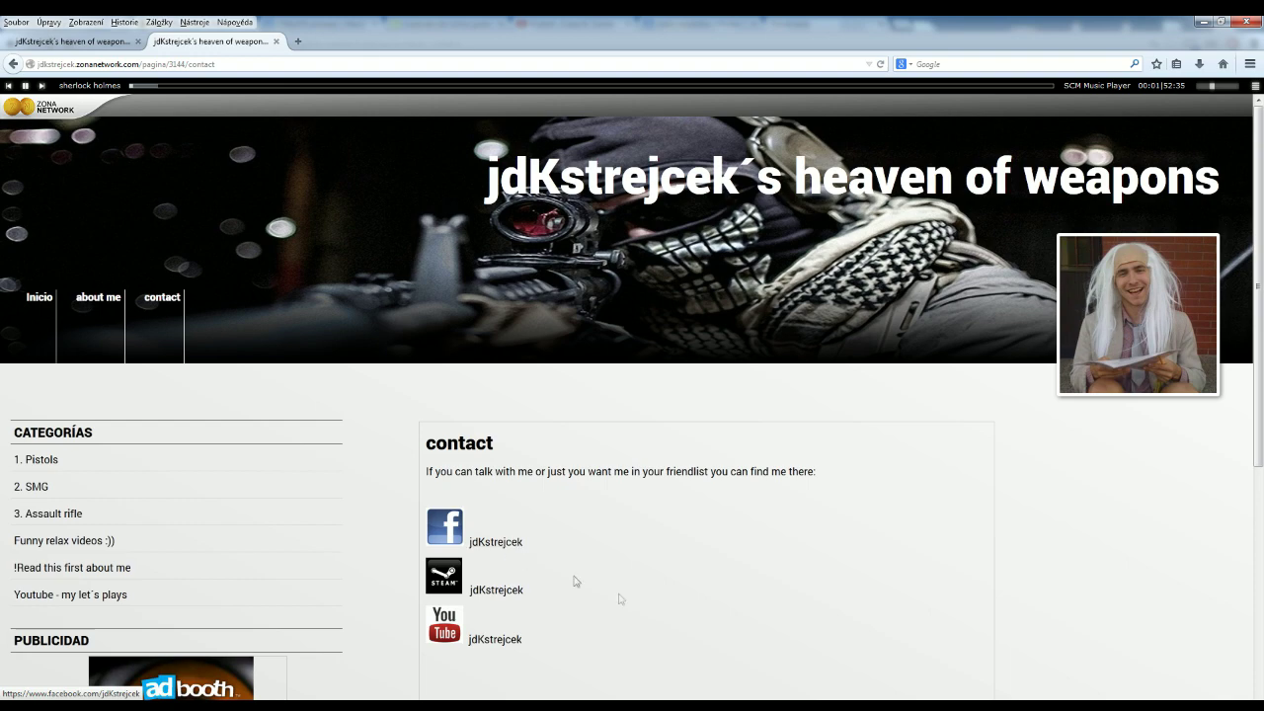
scroll(556, 618, down, 1)
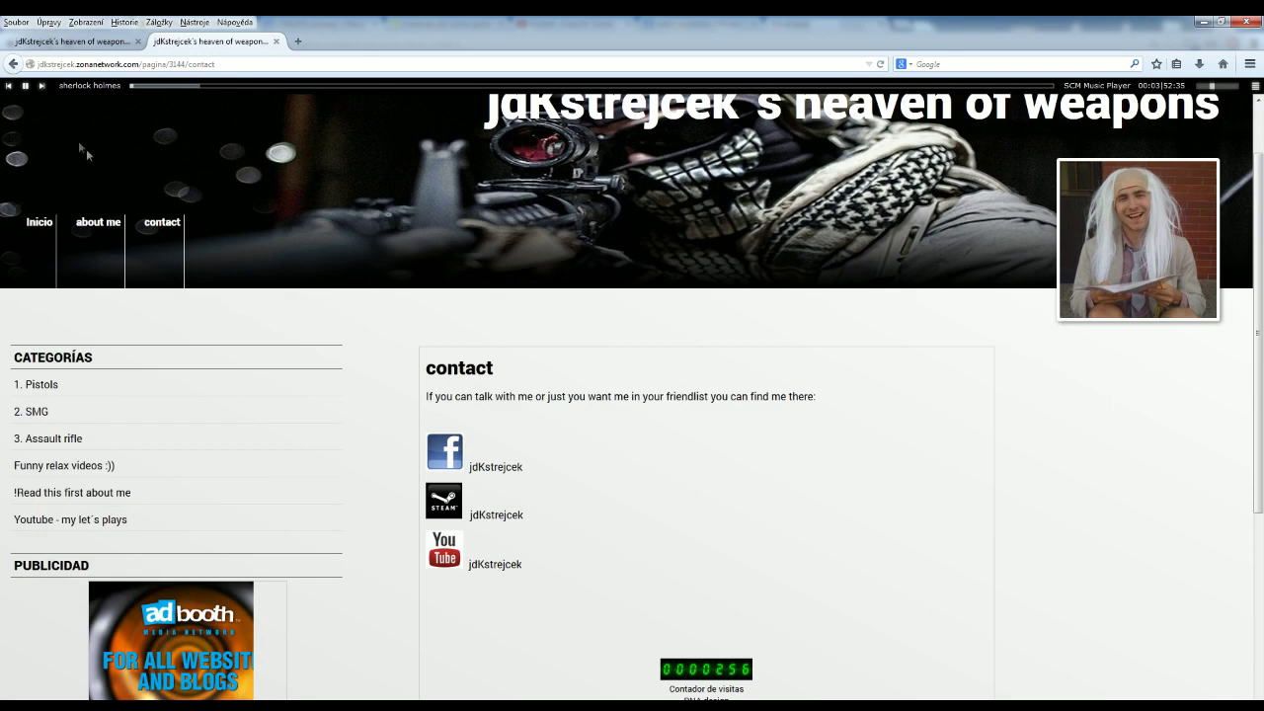
click(25, 85)
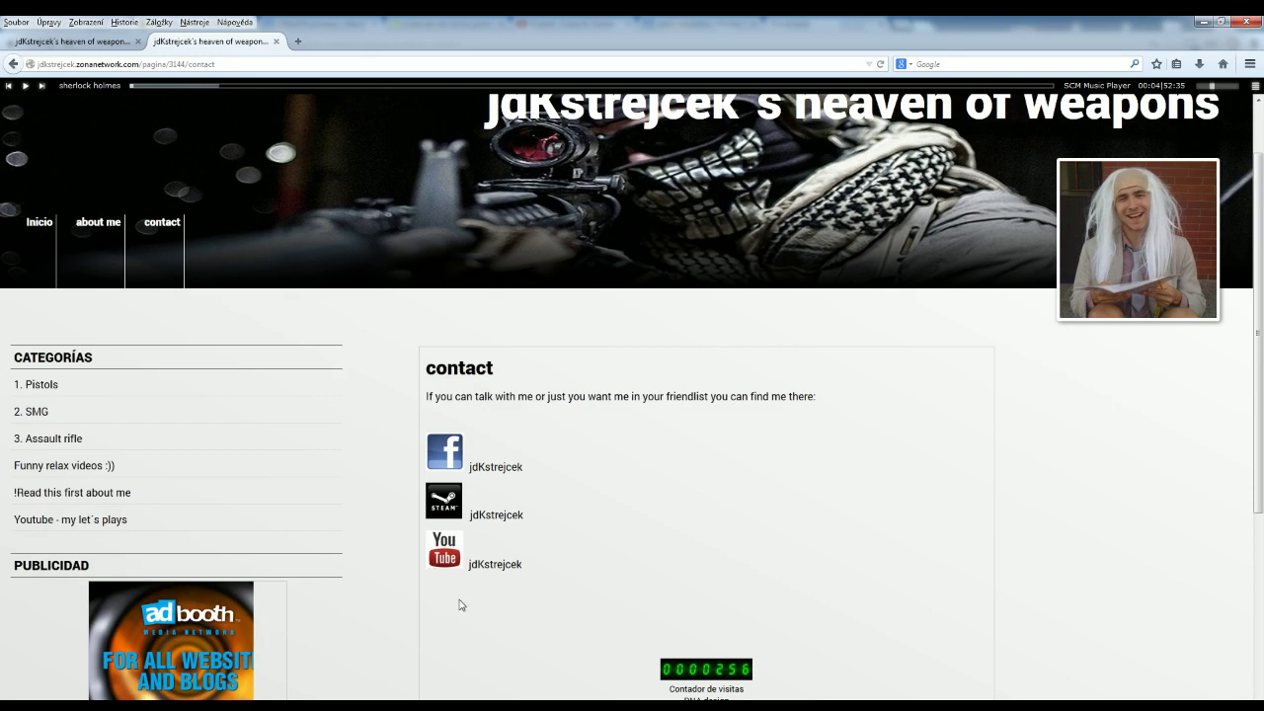